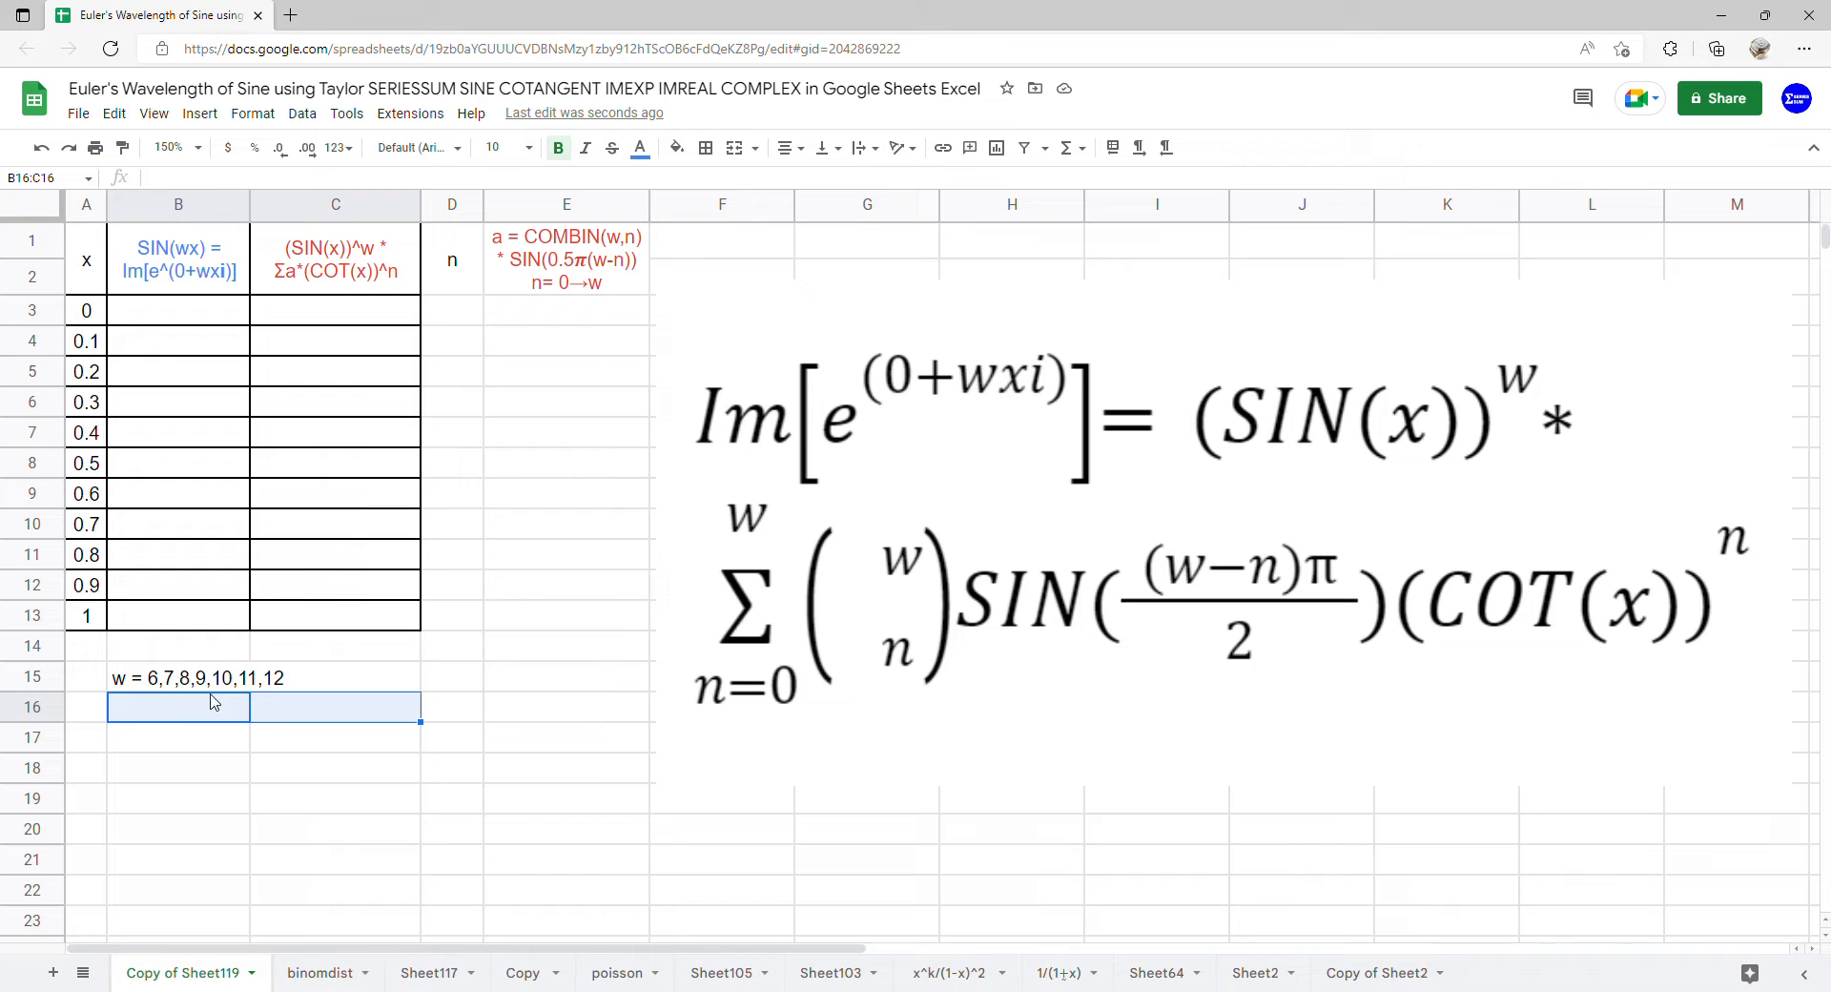
Add list-of-items data validation with 6,7,8,9,10,11,12 to cells B16:C16
left_click(301, 114)
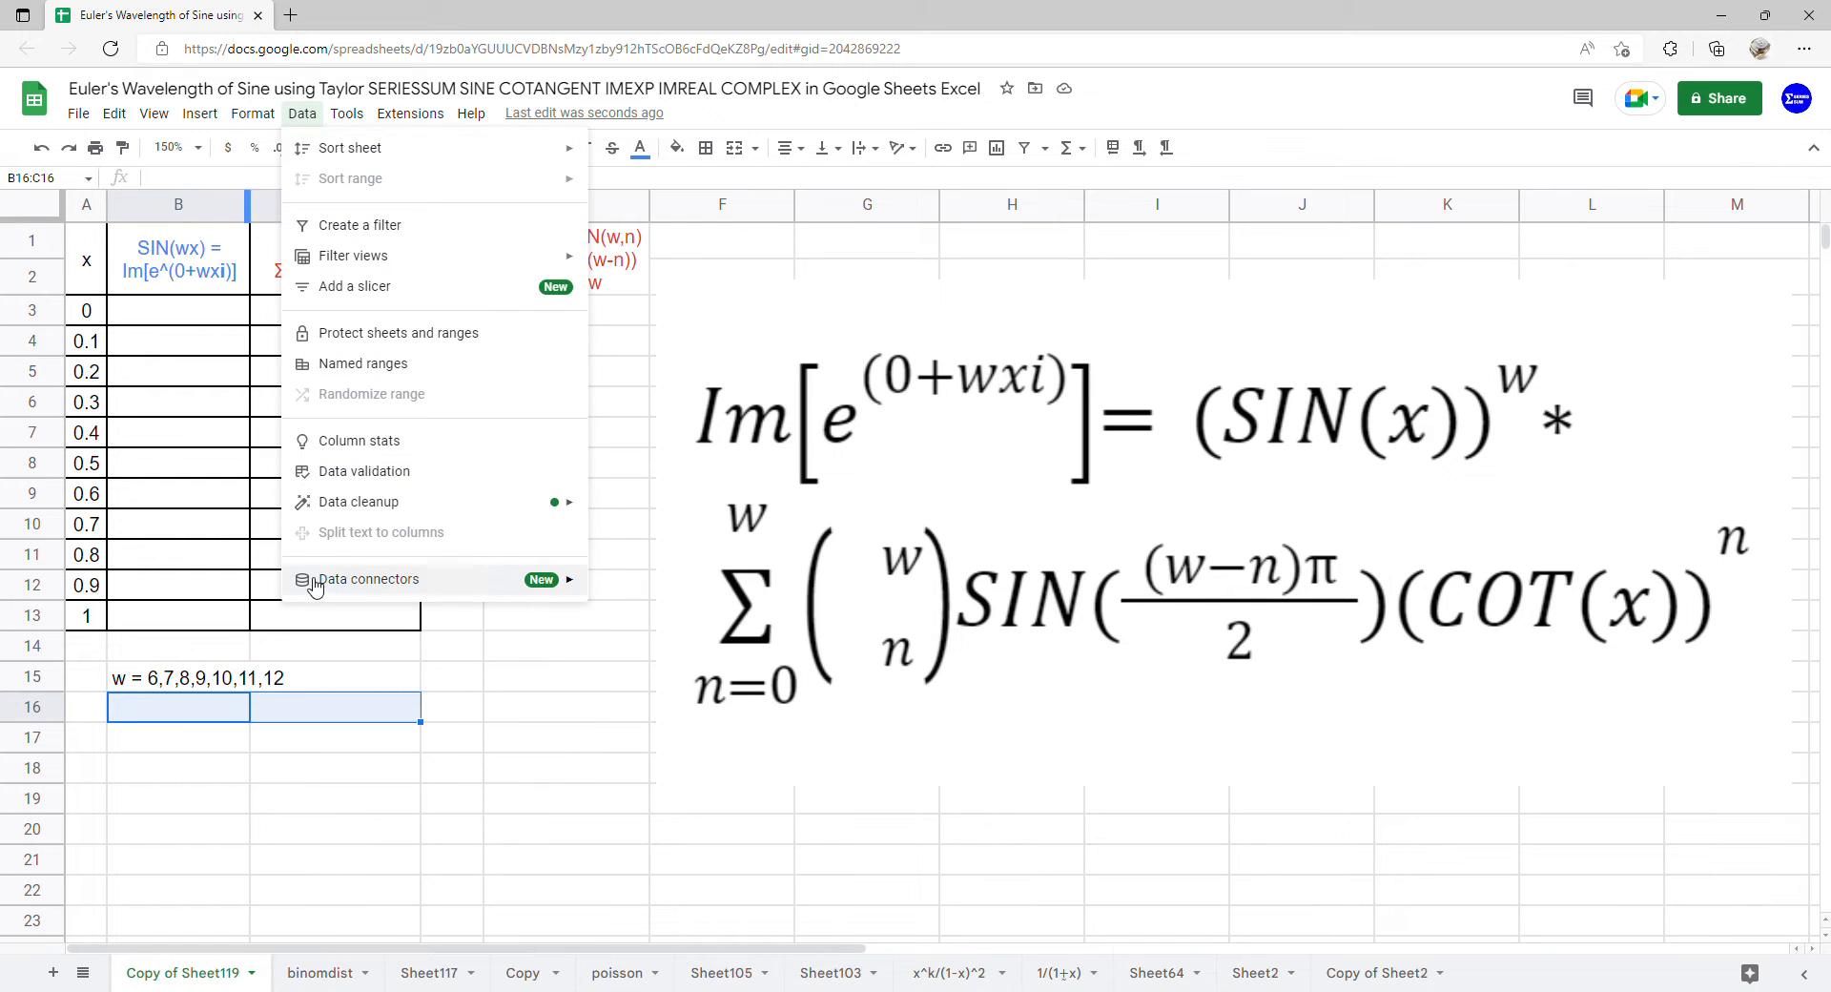
left_click(386, 471)
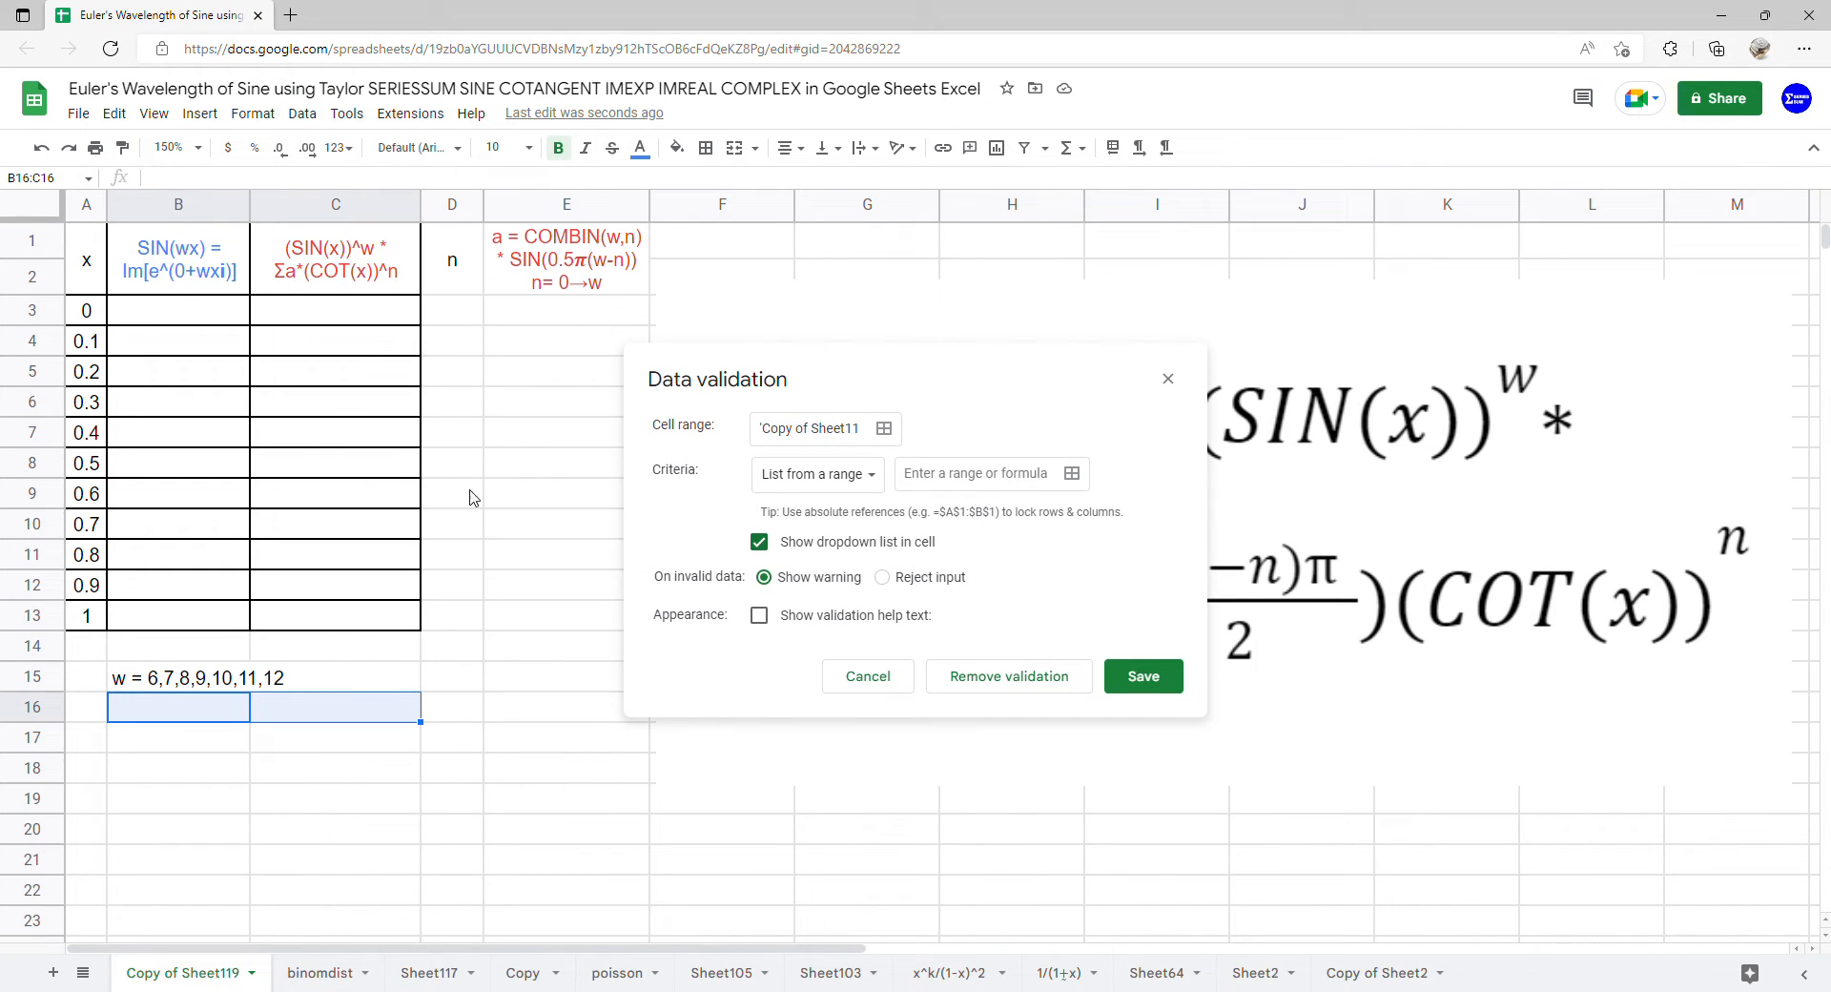
left_click(835, 476)
left_click(839, 506)
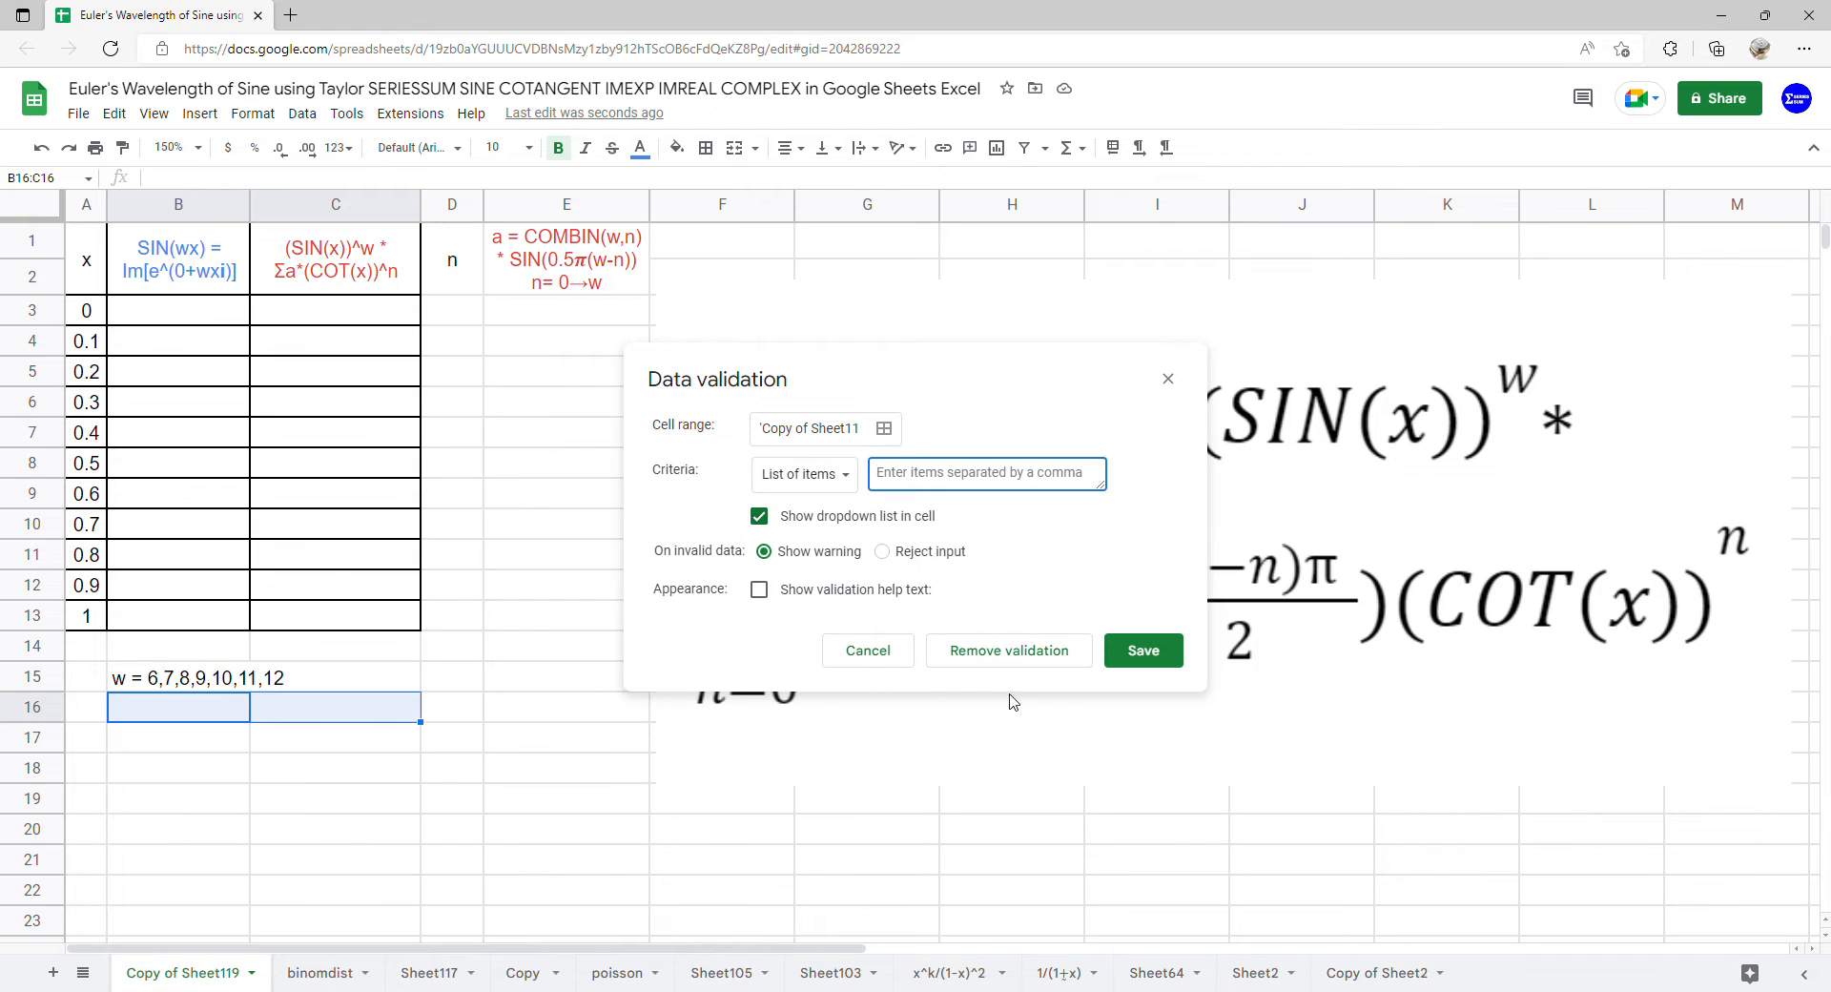
type("6,7,8,9,10,11,12")
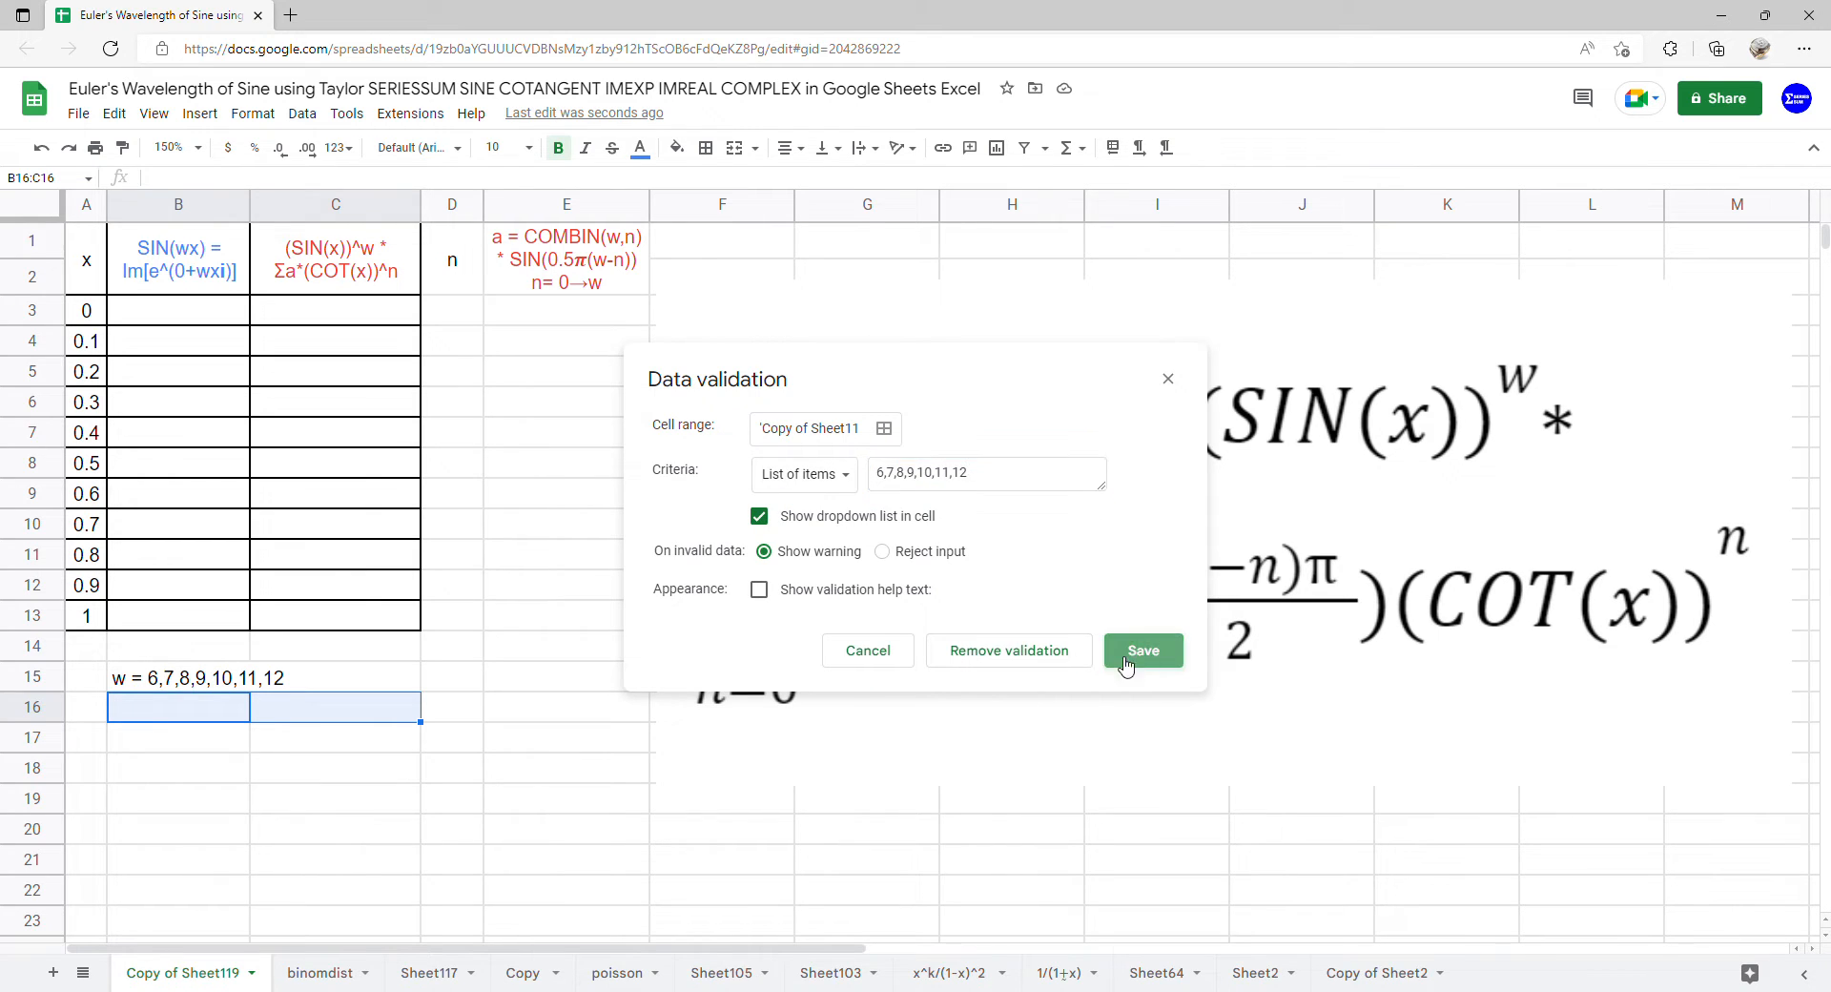
left_click(1118, 652)
Choose 6 as the w value in the dropdowns of both B16 and C16
left_click(241, 706)
left_click(219, 743)
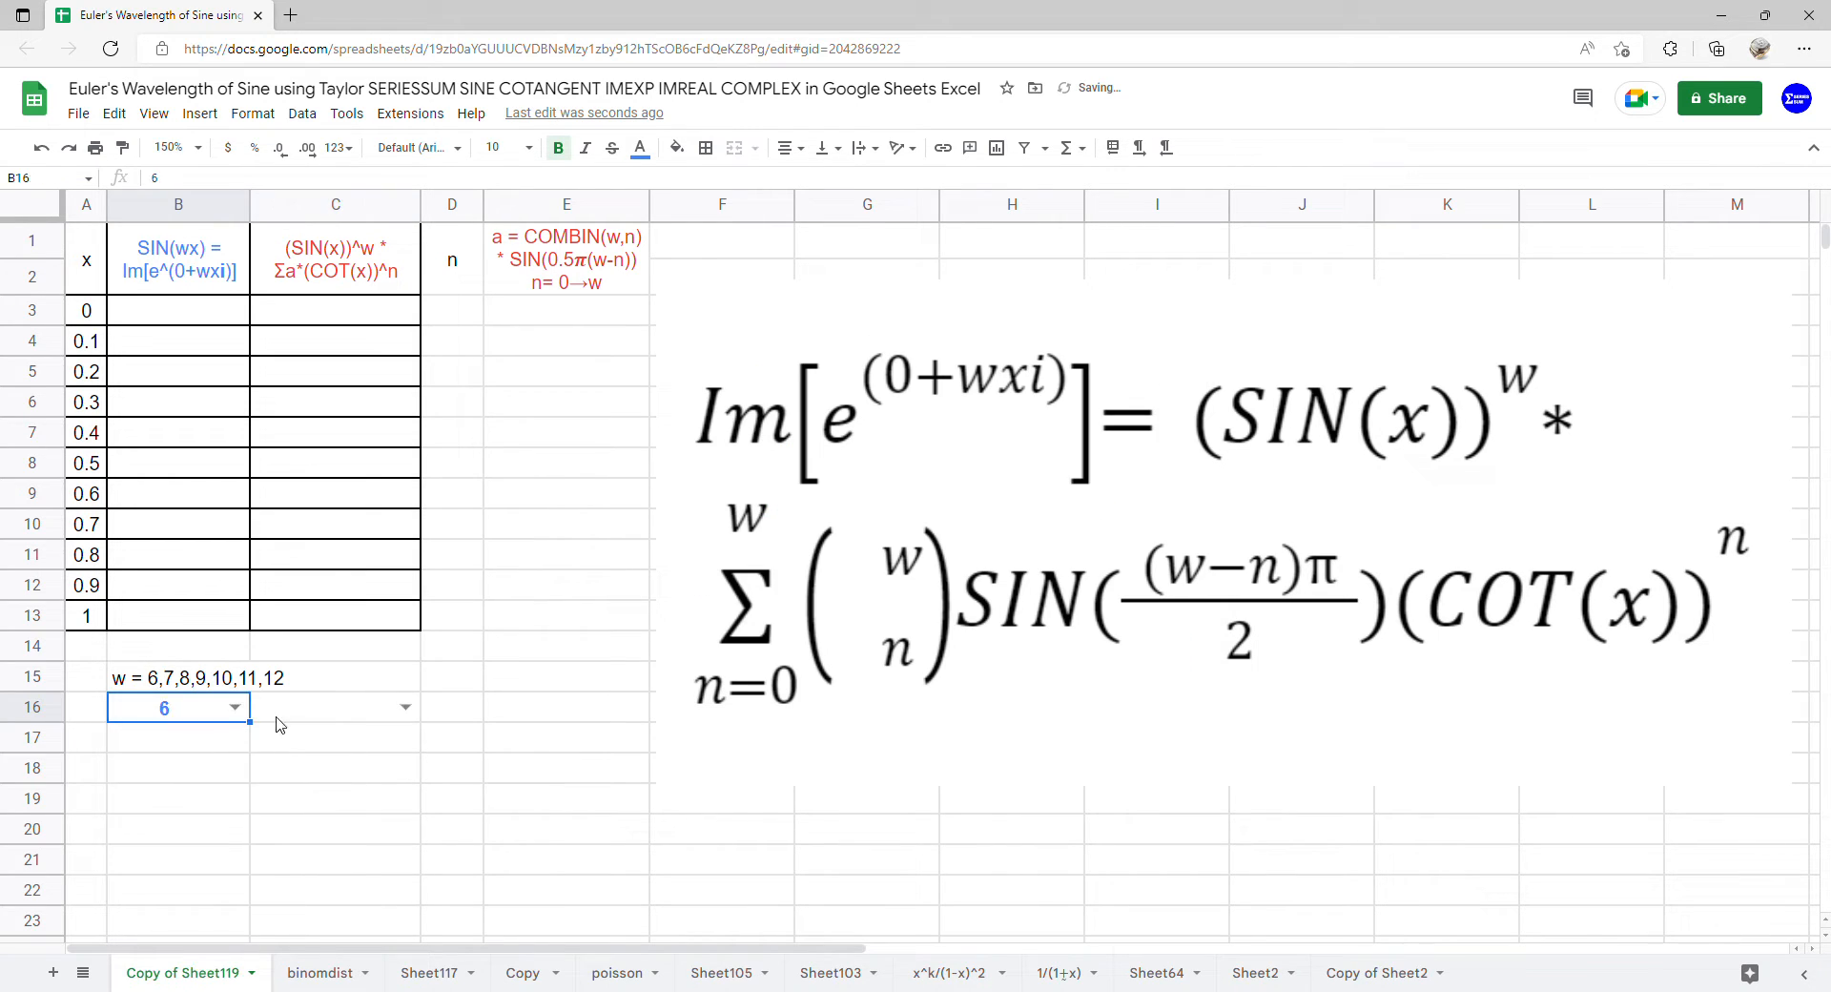
left_click(406, 707)
left_click(361, 740)
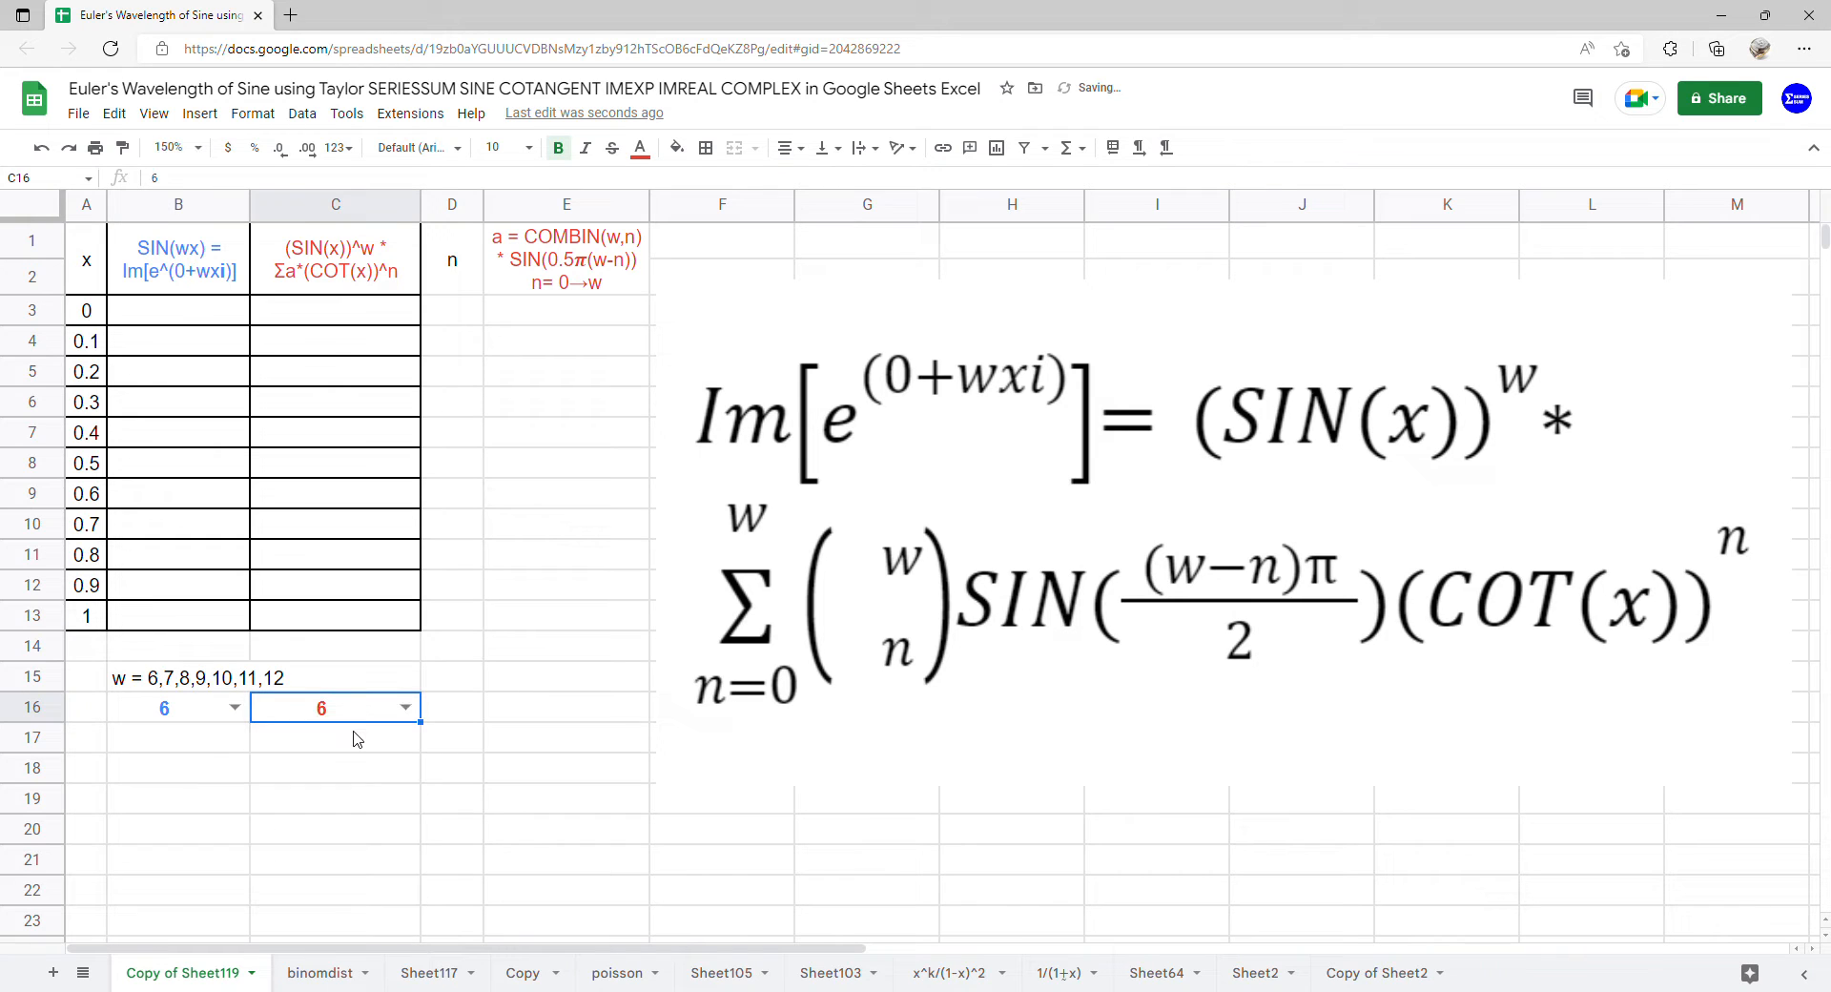
Enter the formula =ARRAYFORMULA(COMPLEX(0,B16*A3:A13)) in cell B3
left_click(187, 319)
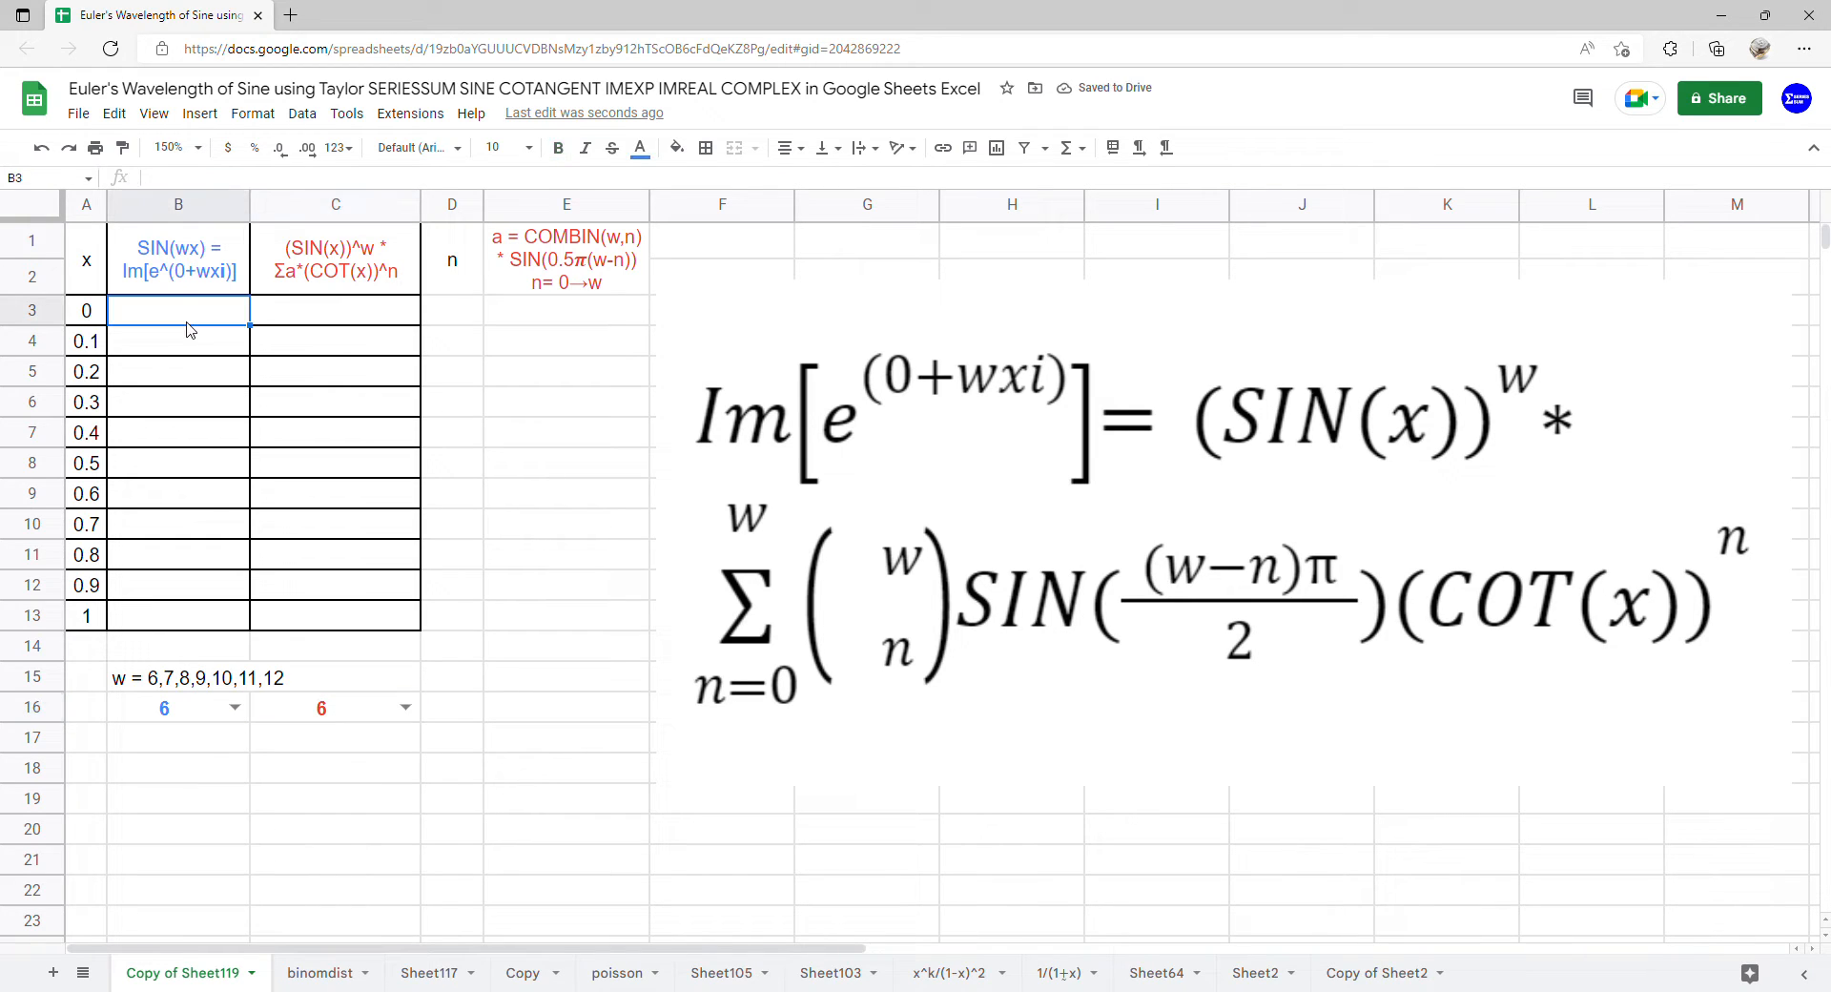
type("=")
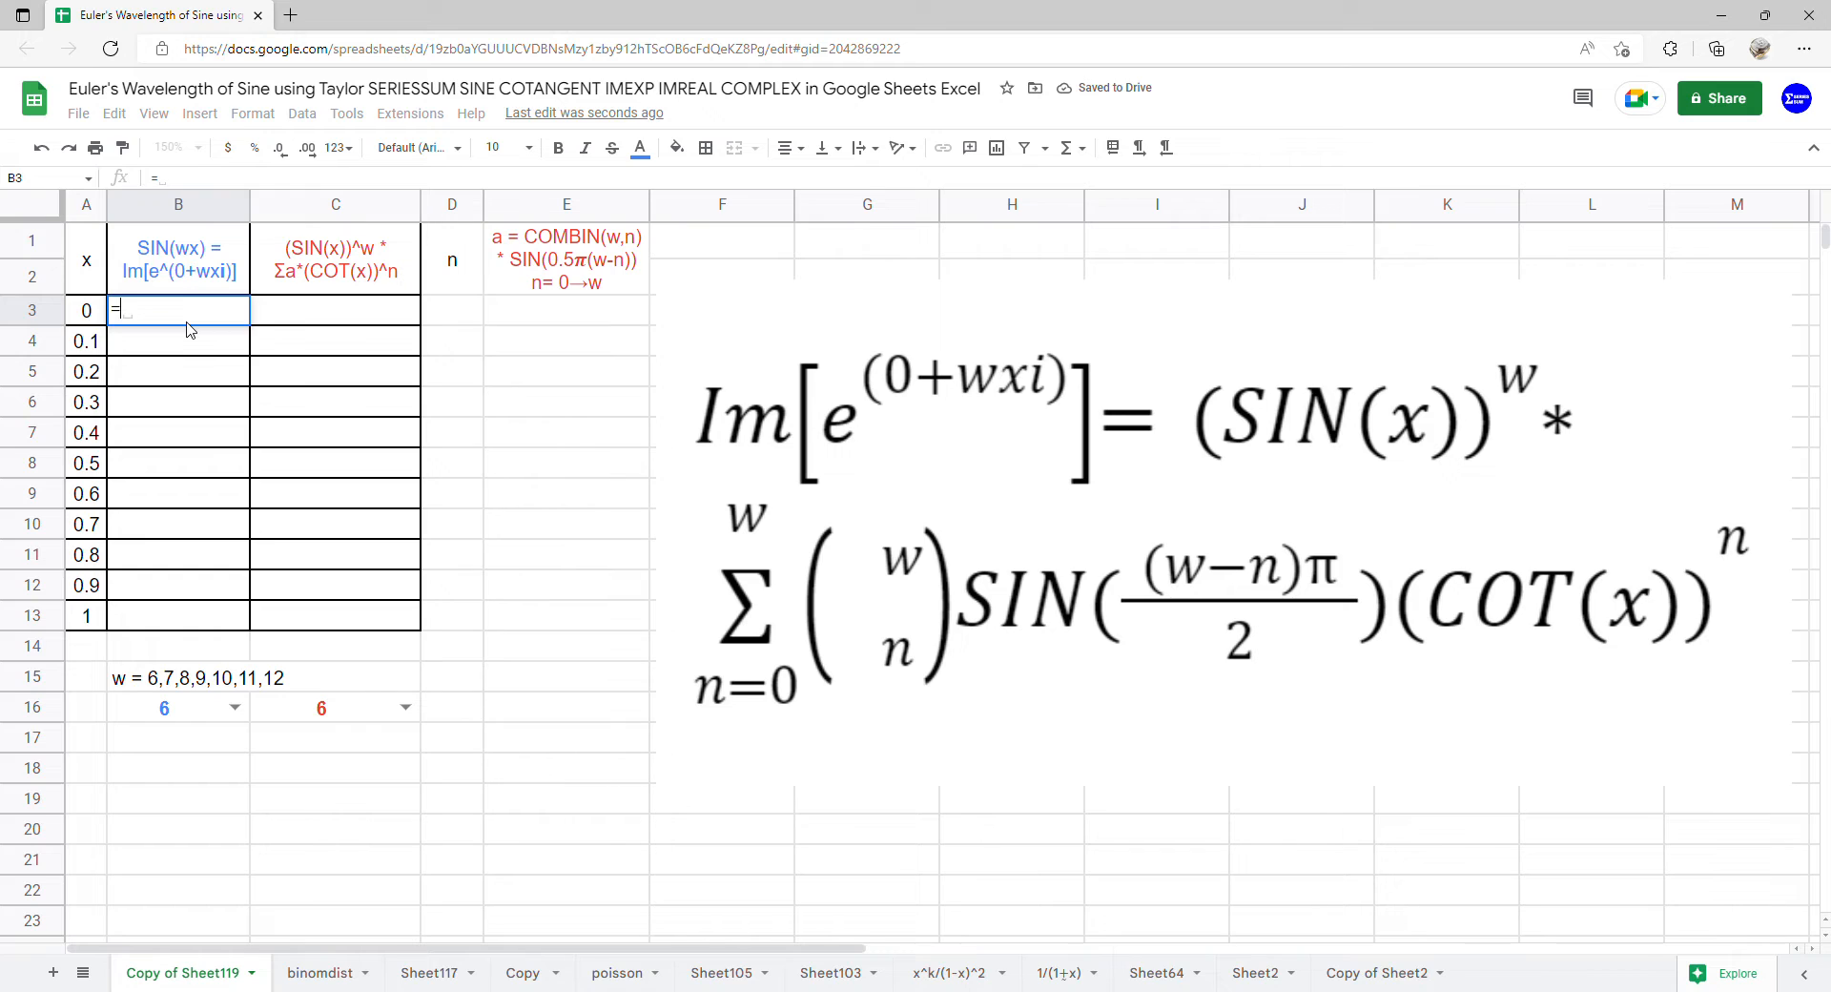
type("ARRAYFORMULA(")
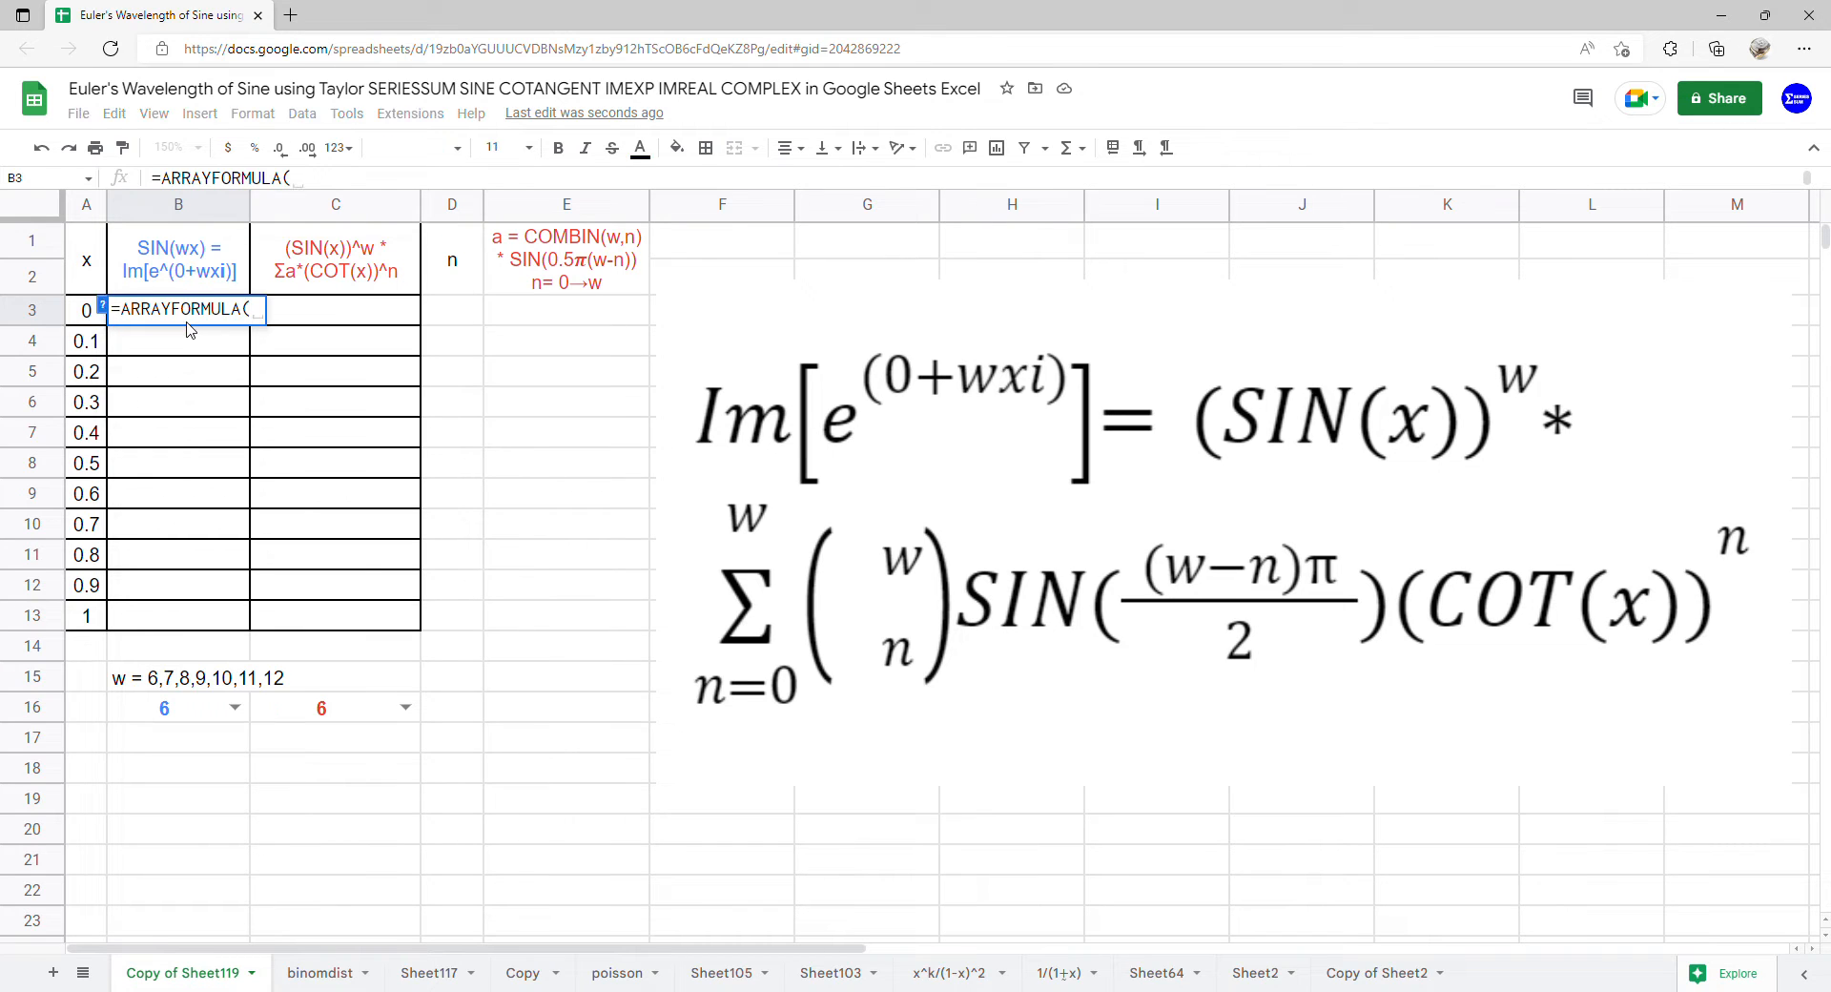
type("comp")
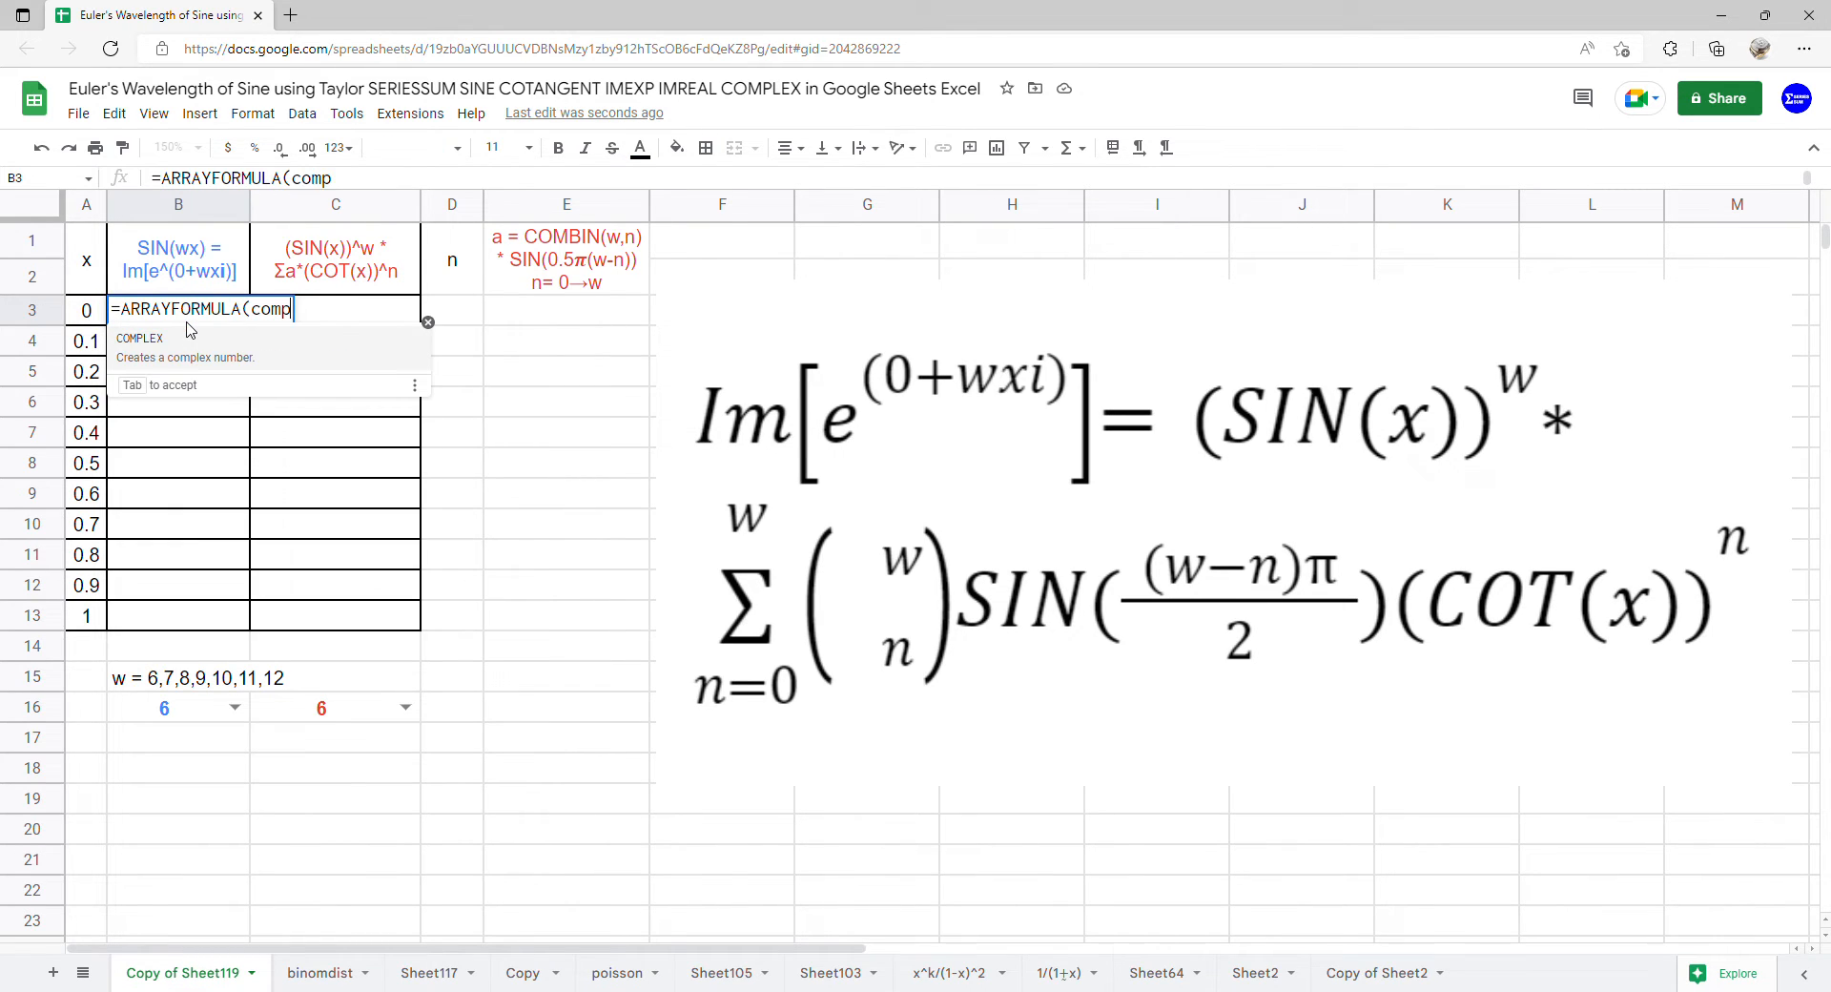
key("Tab")
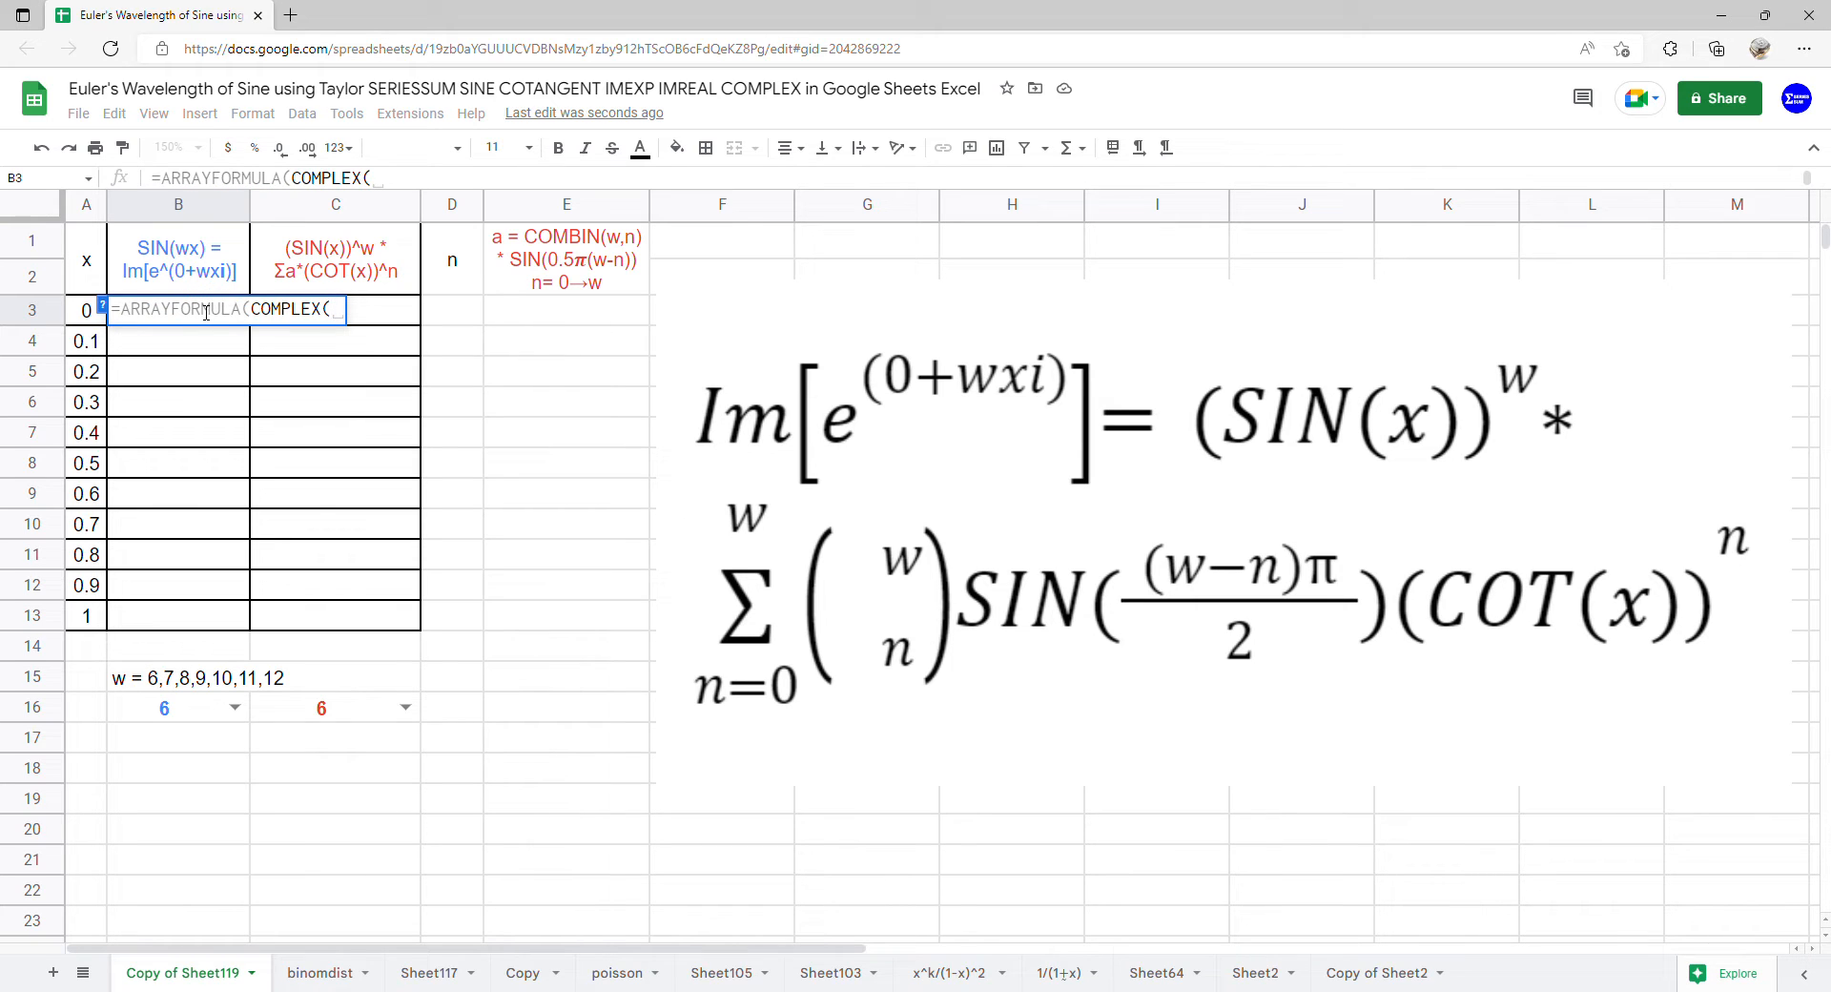
type("0,")
left_click(154, 714)
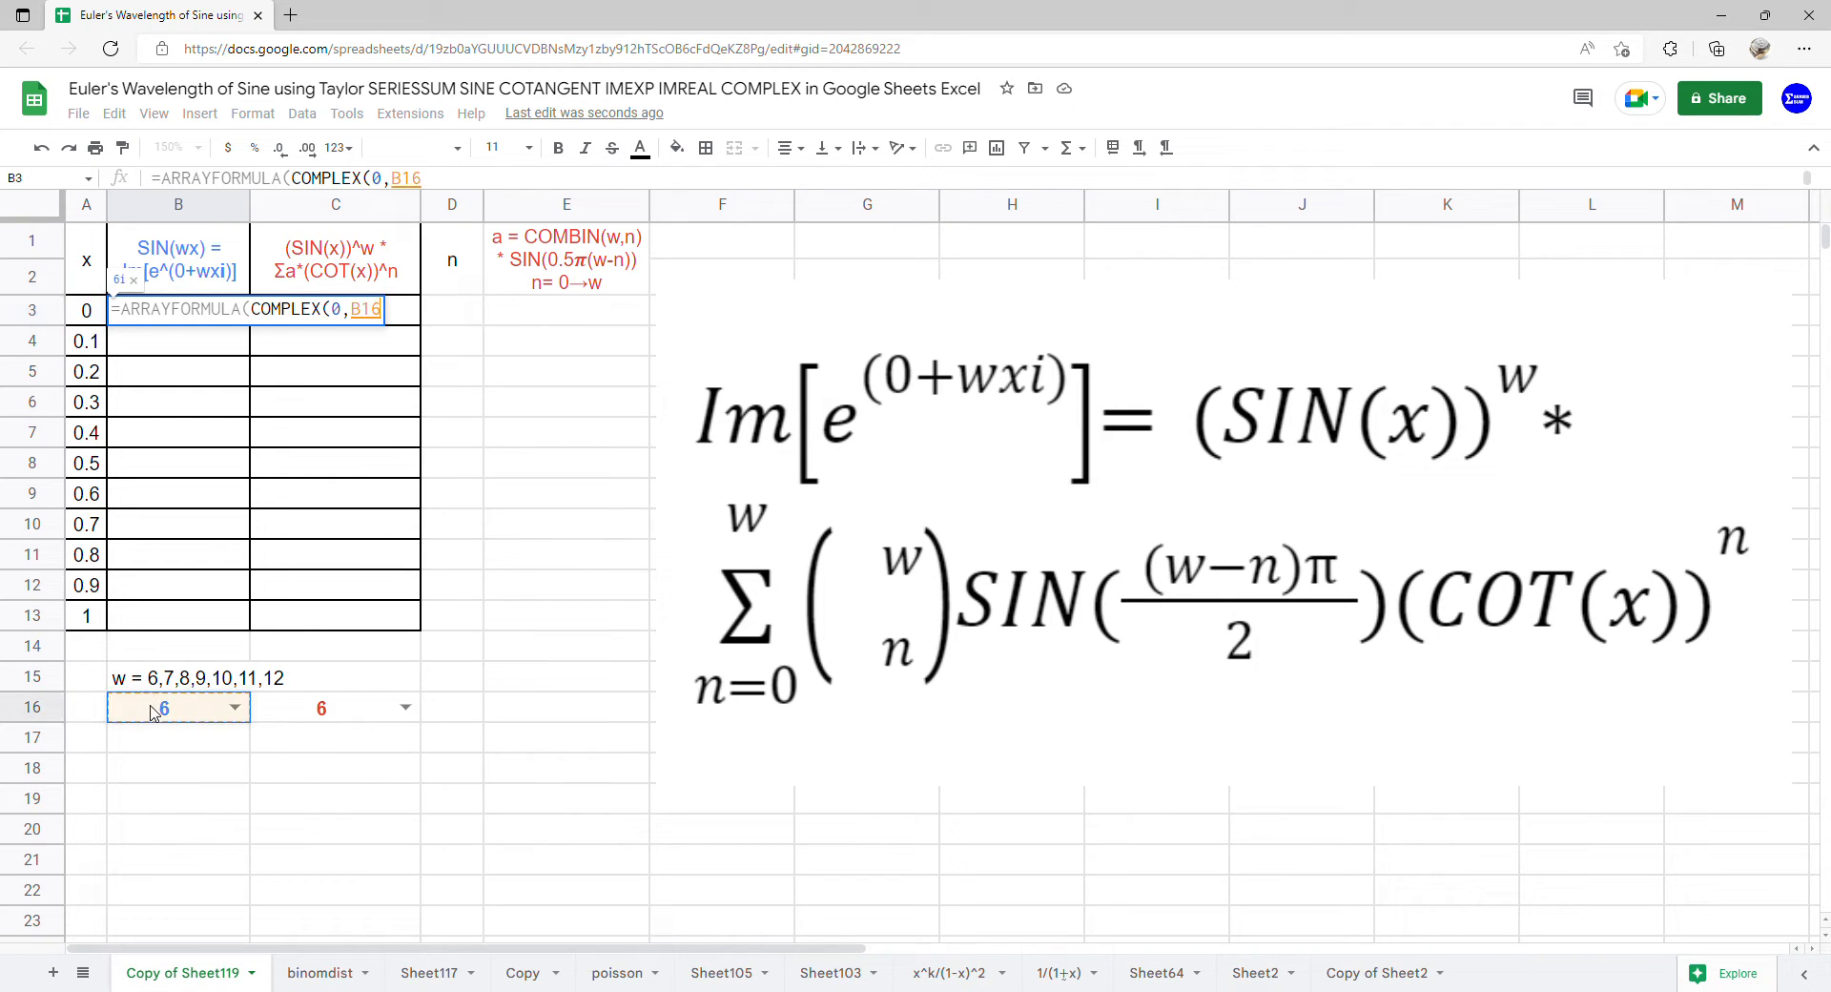
type("*")
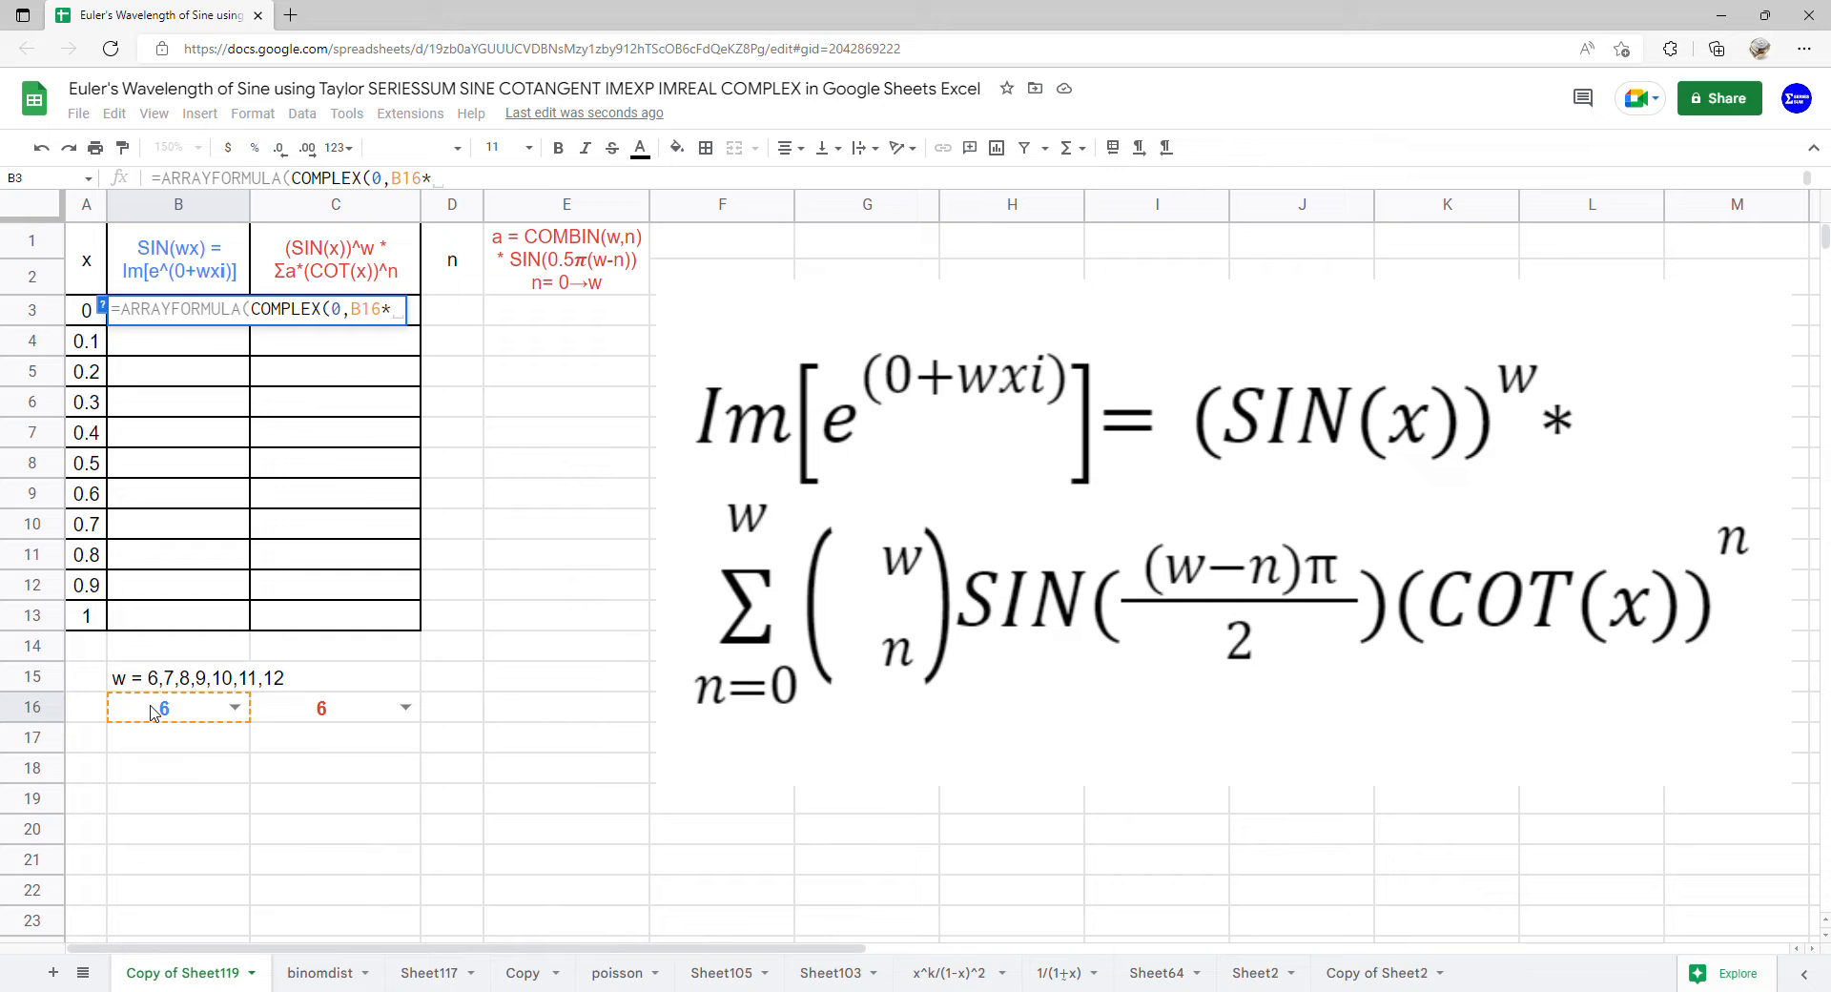
left_click_drag(74, 322, 93, 612)
type(")")
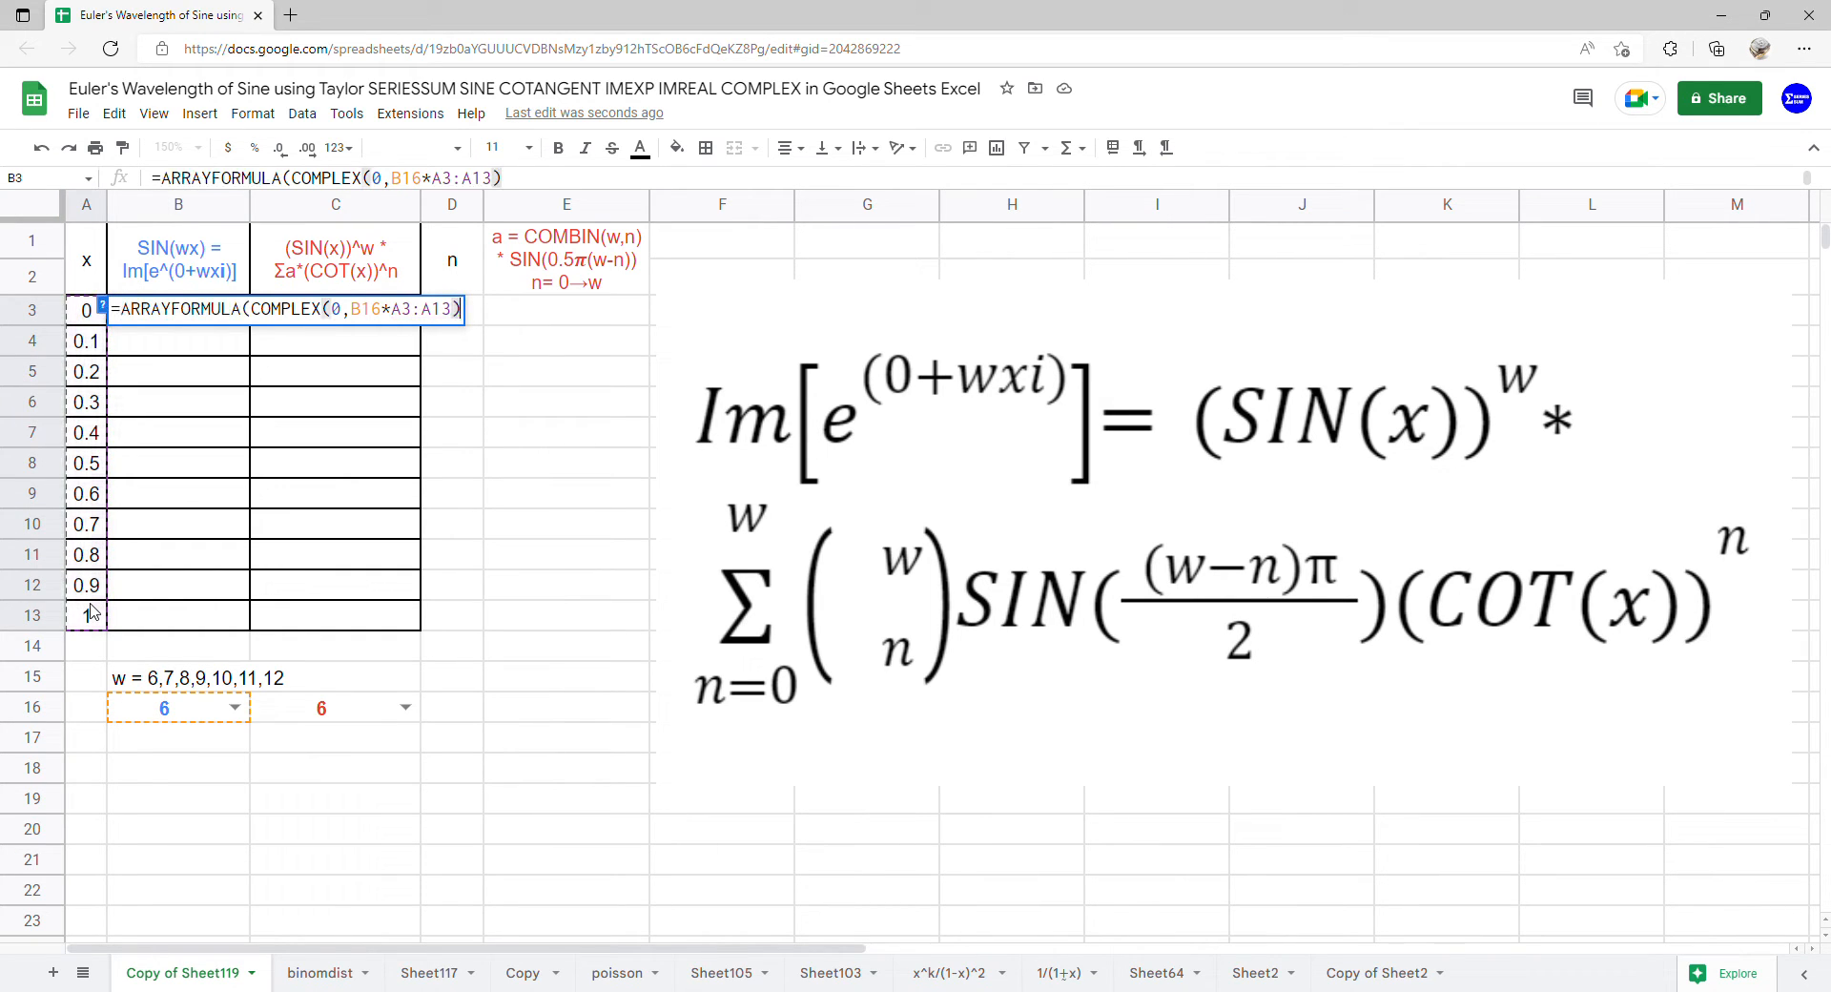
key("Return")
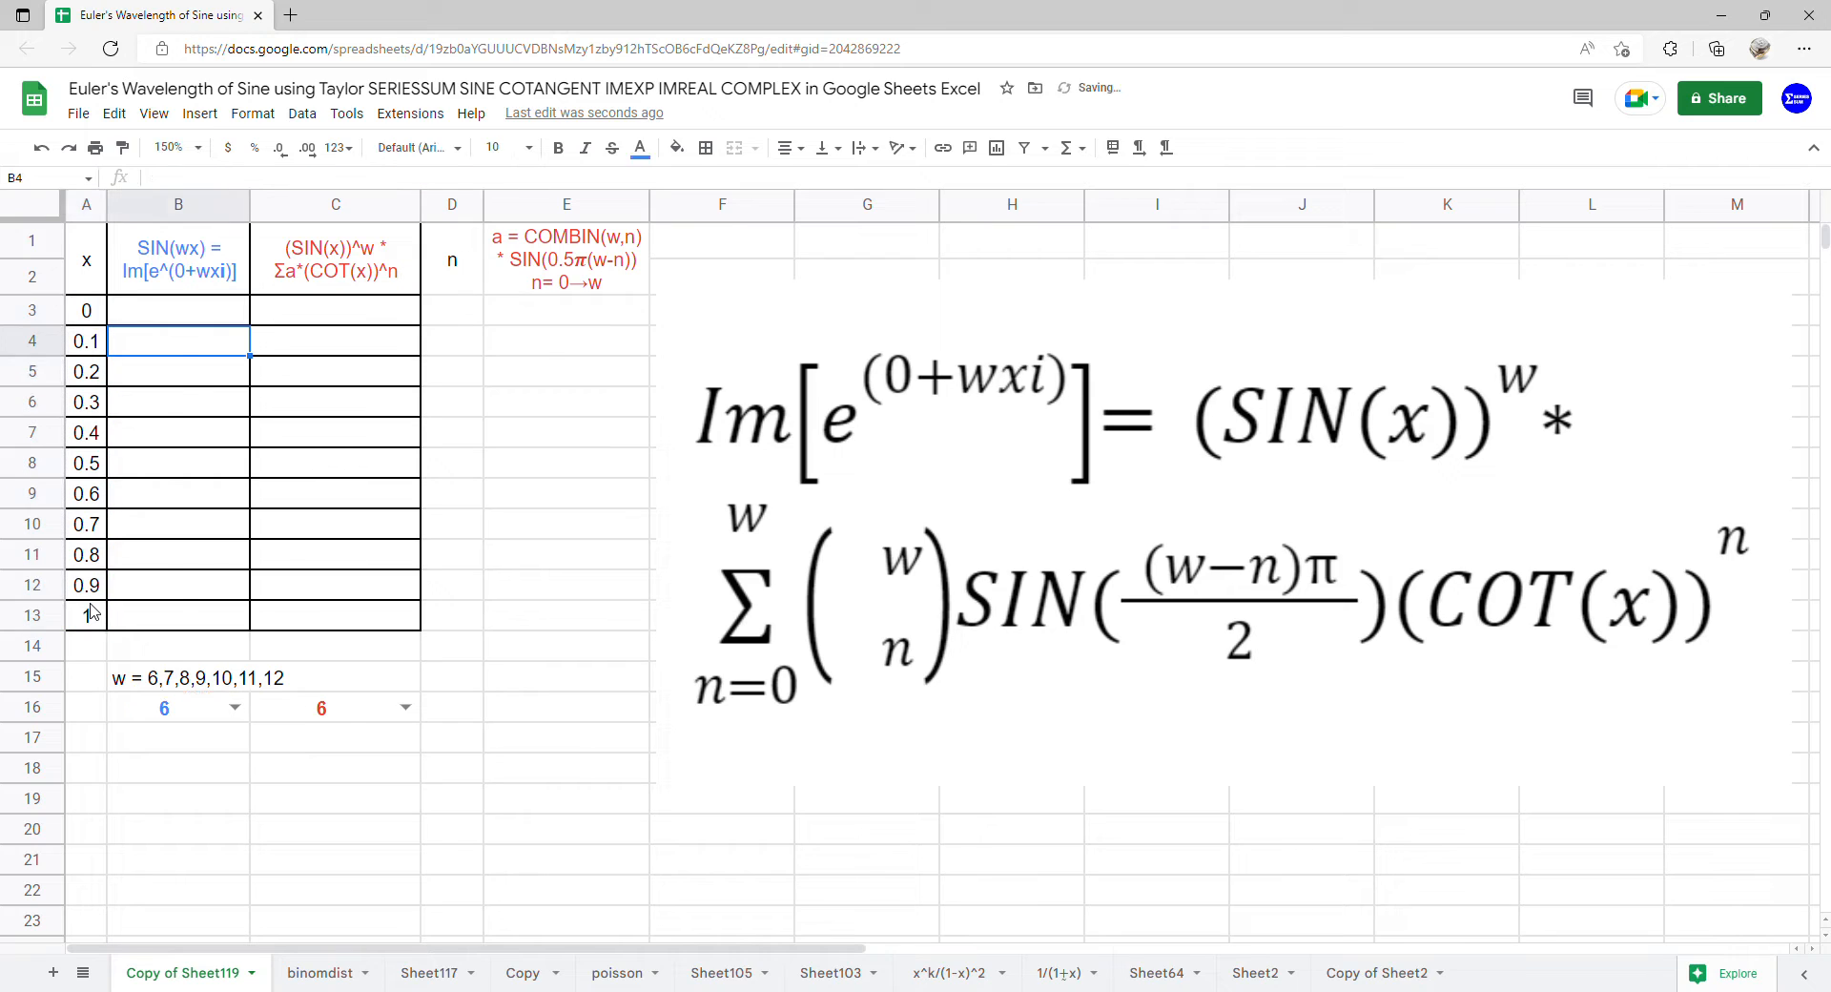
Wrap the COMPLEX expression in B3 with IMEXP, giving =ARRAYFORMULA(IMEXP(COMPLEX(0,B16*A3:A13)))
left_click(233, 322)
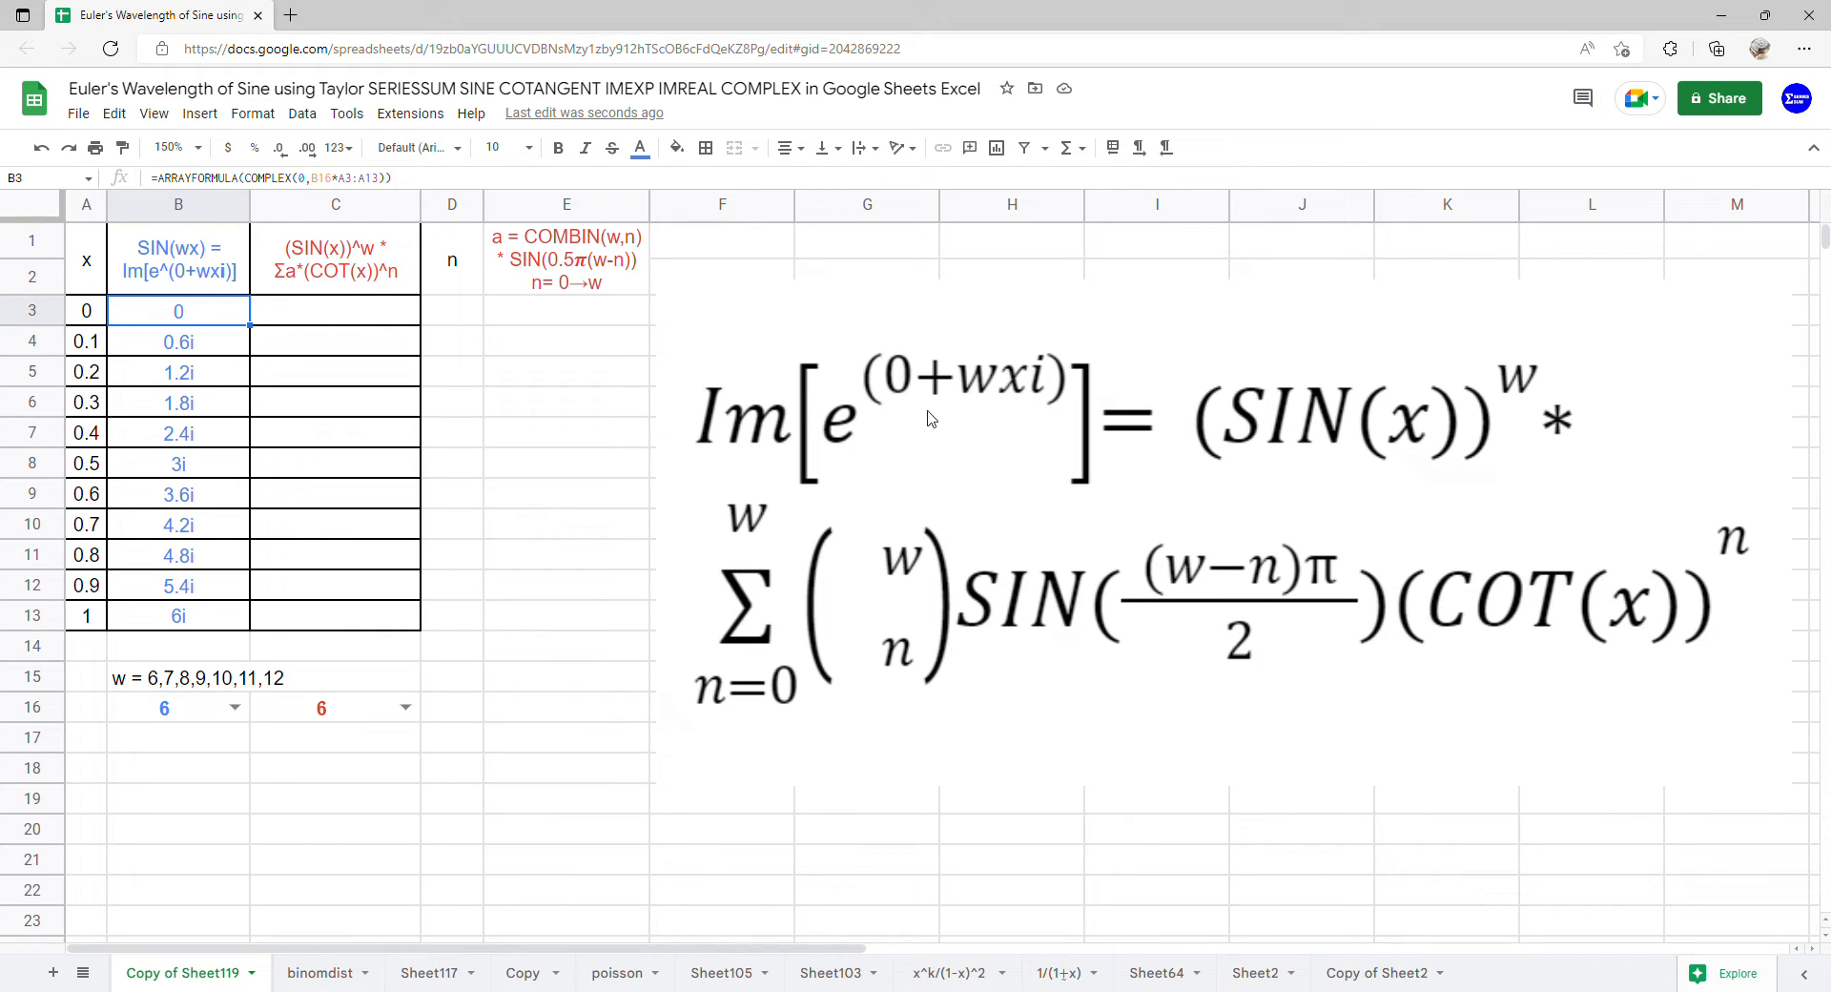
double_click(183, 320)
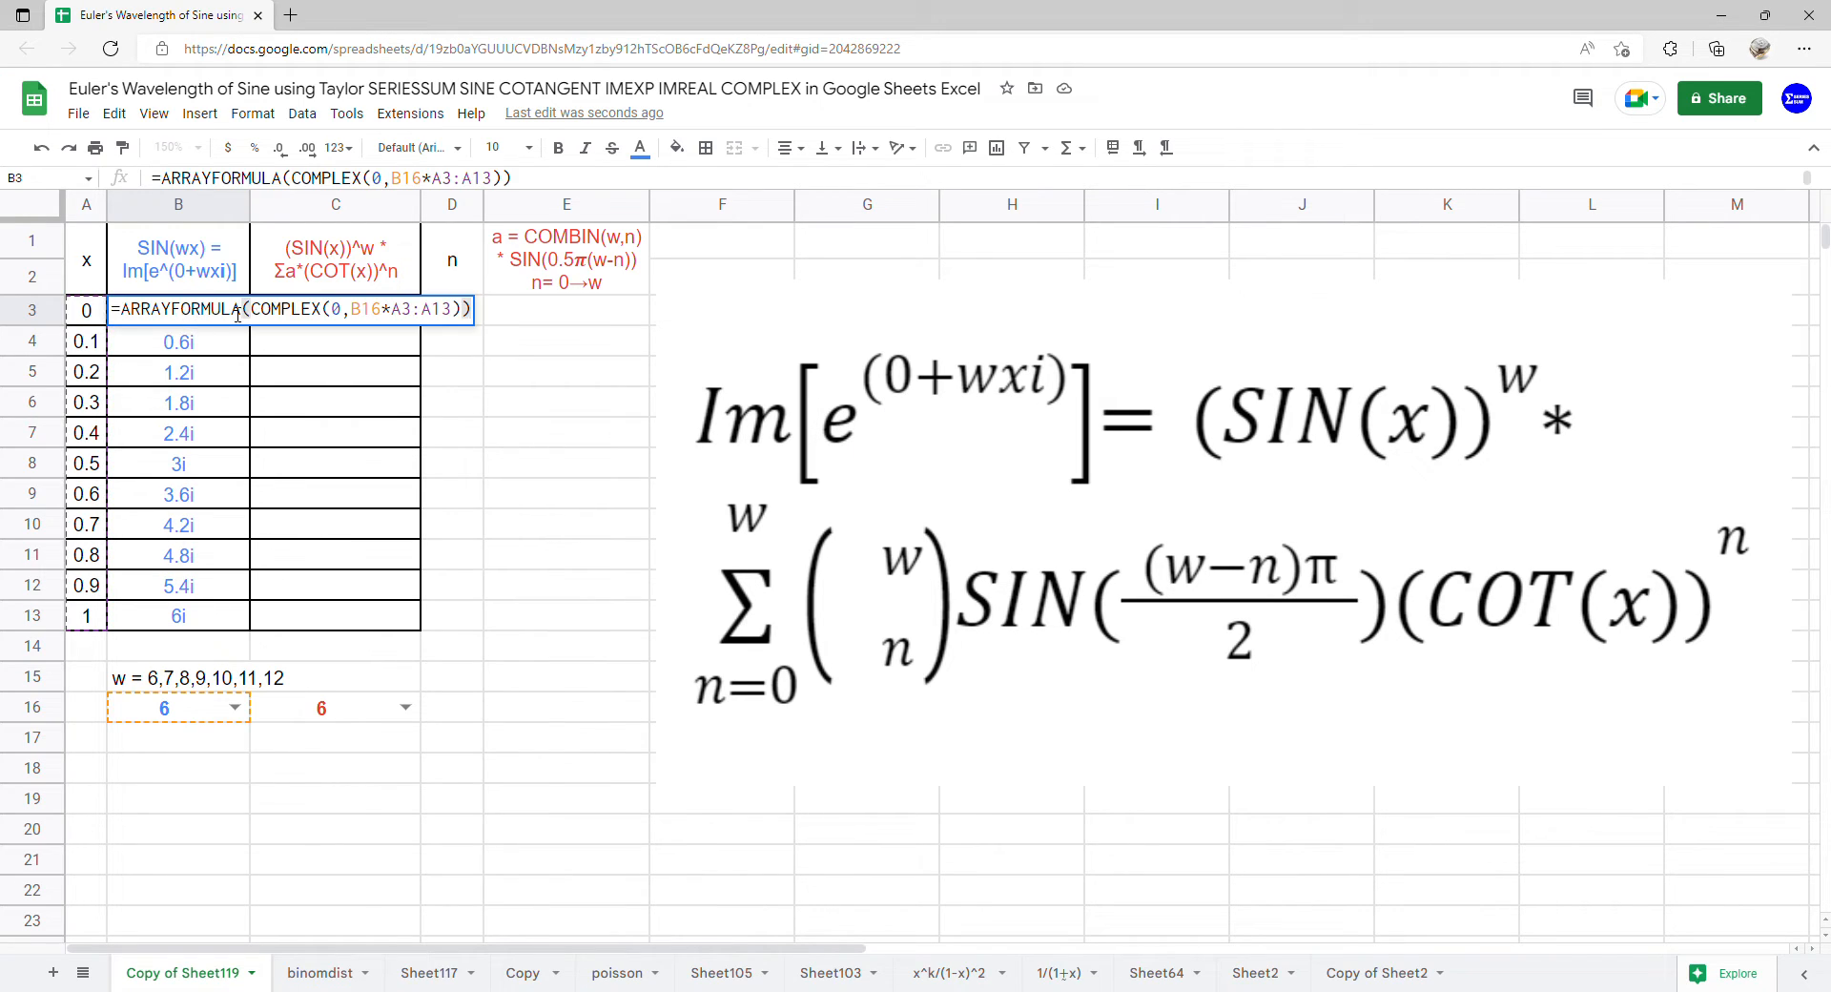
left_click(246, 310)
type("(imex")
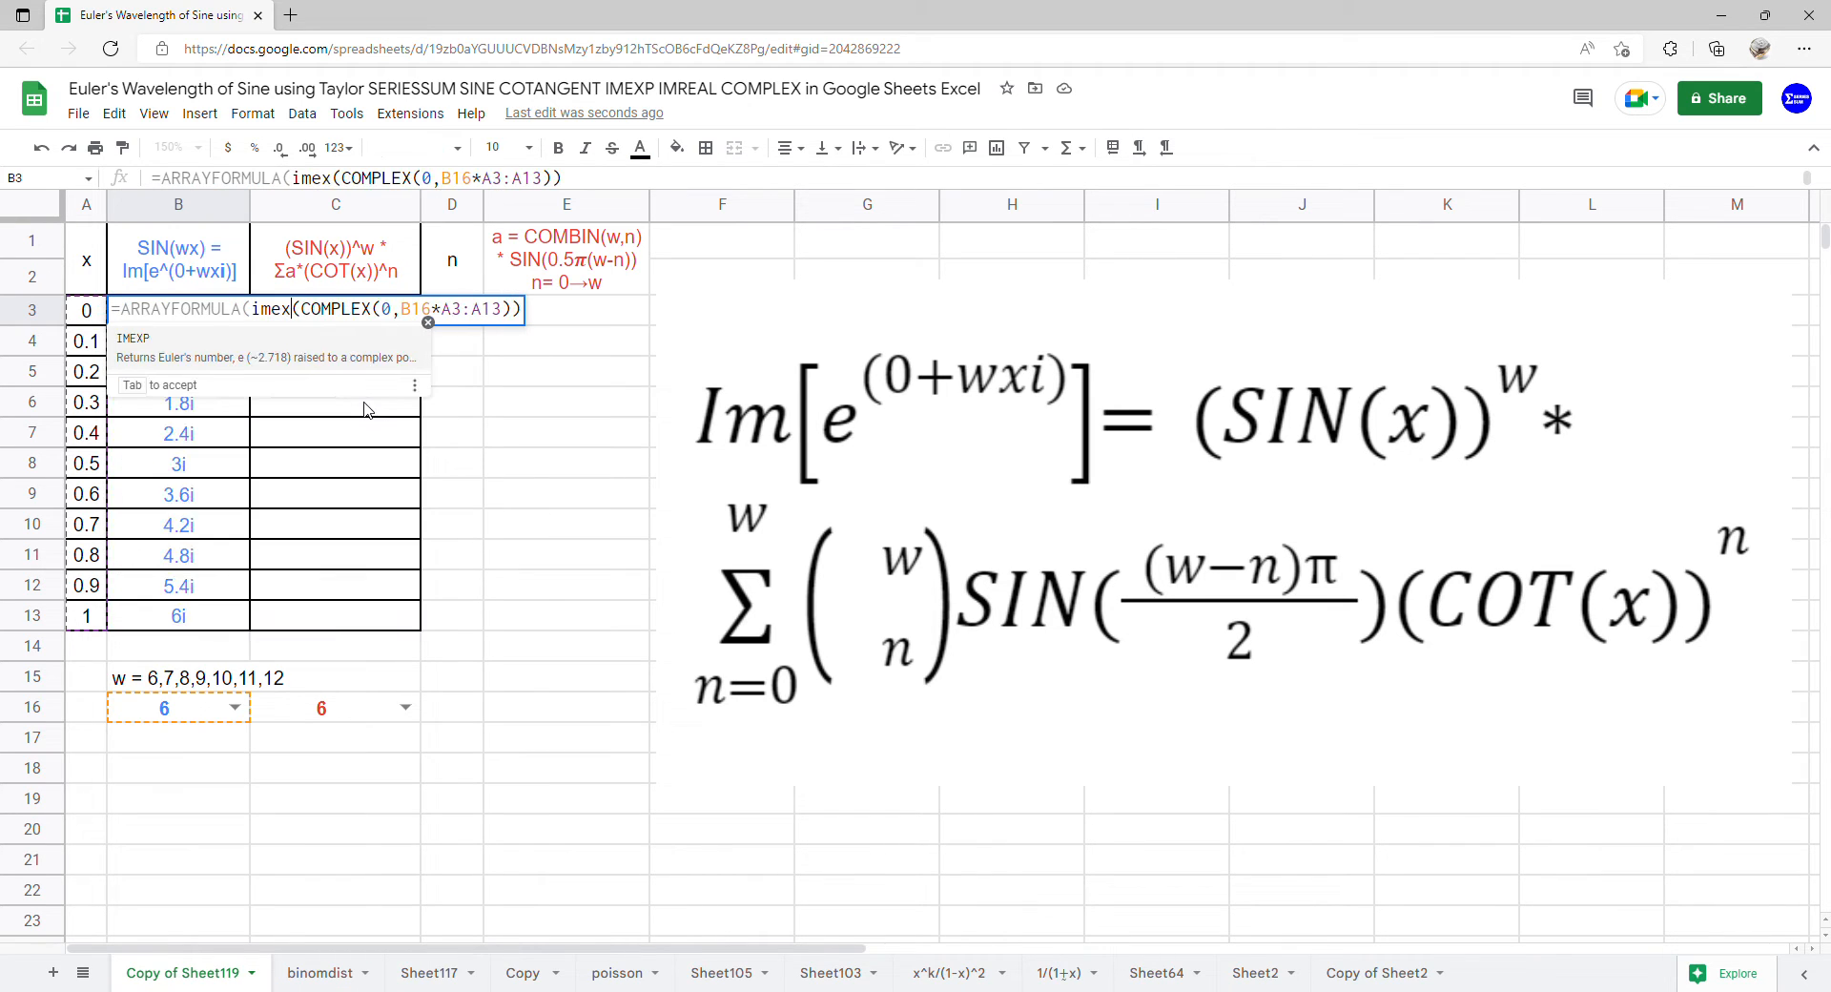
key("Tab")
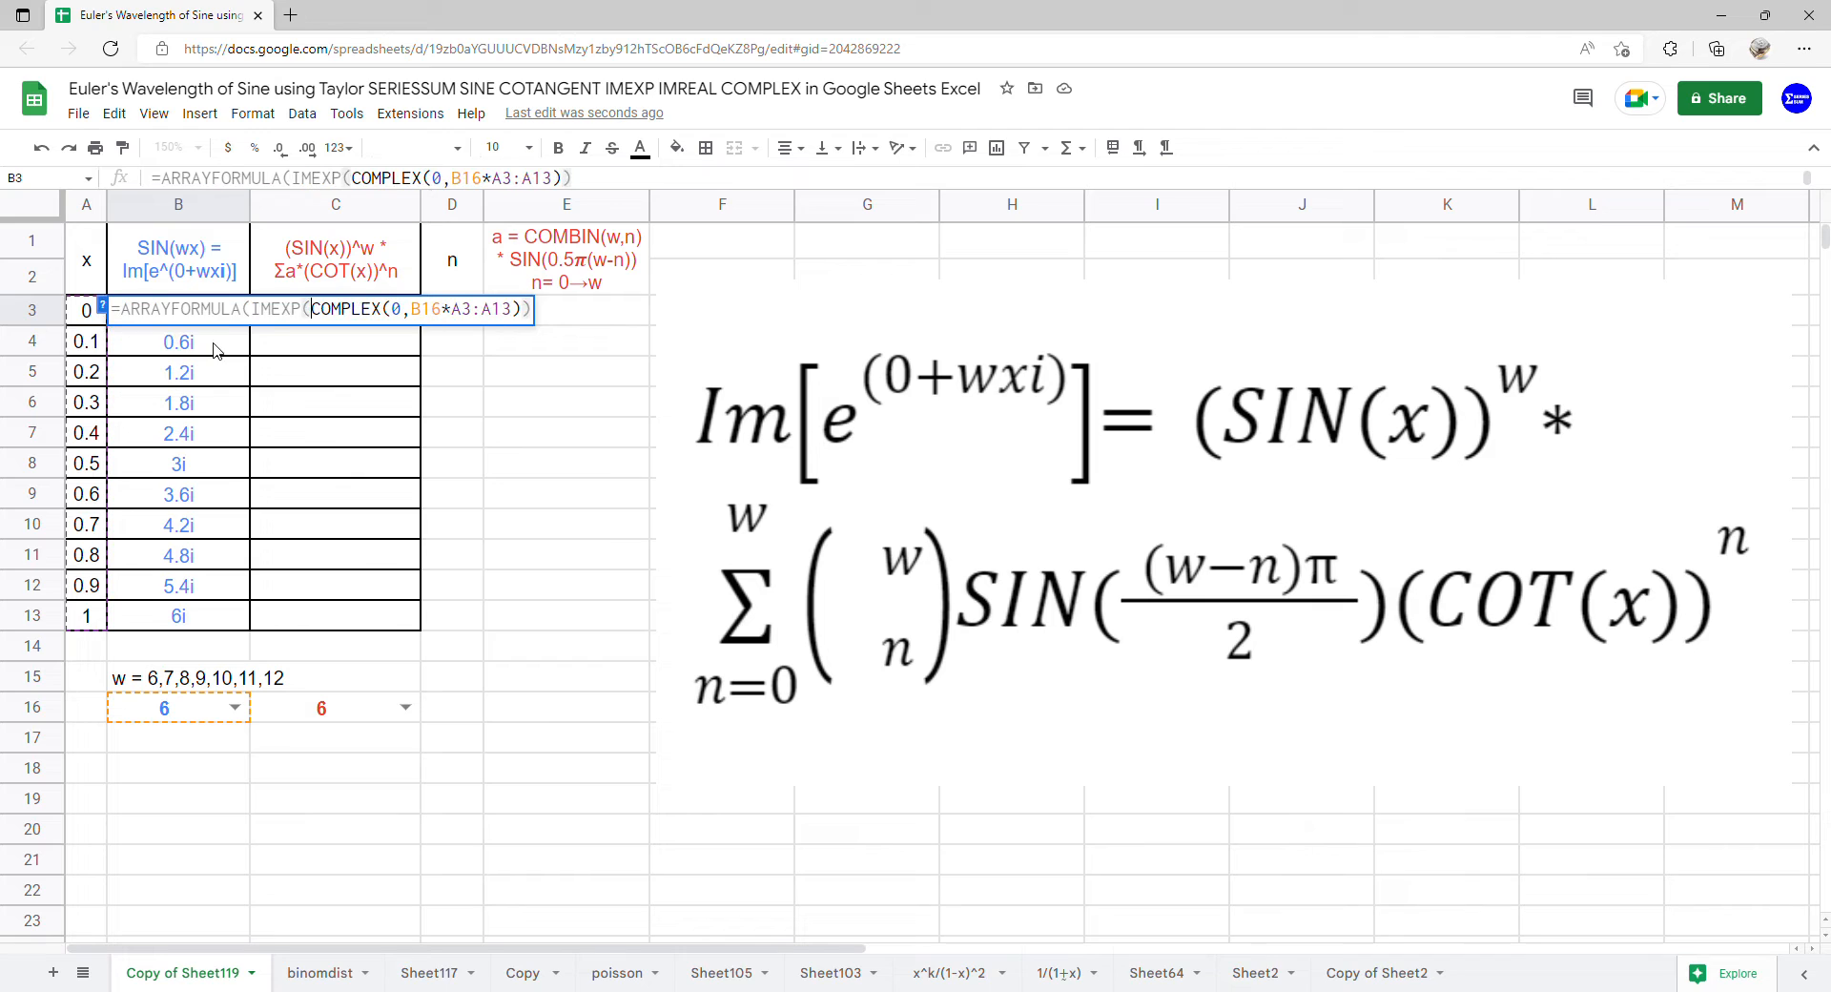
key("Return")
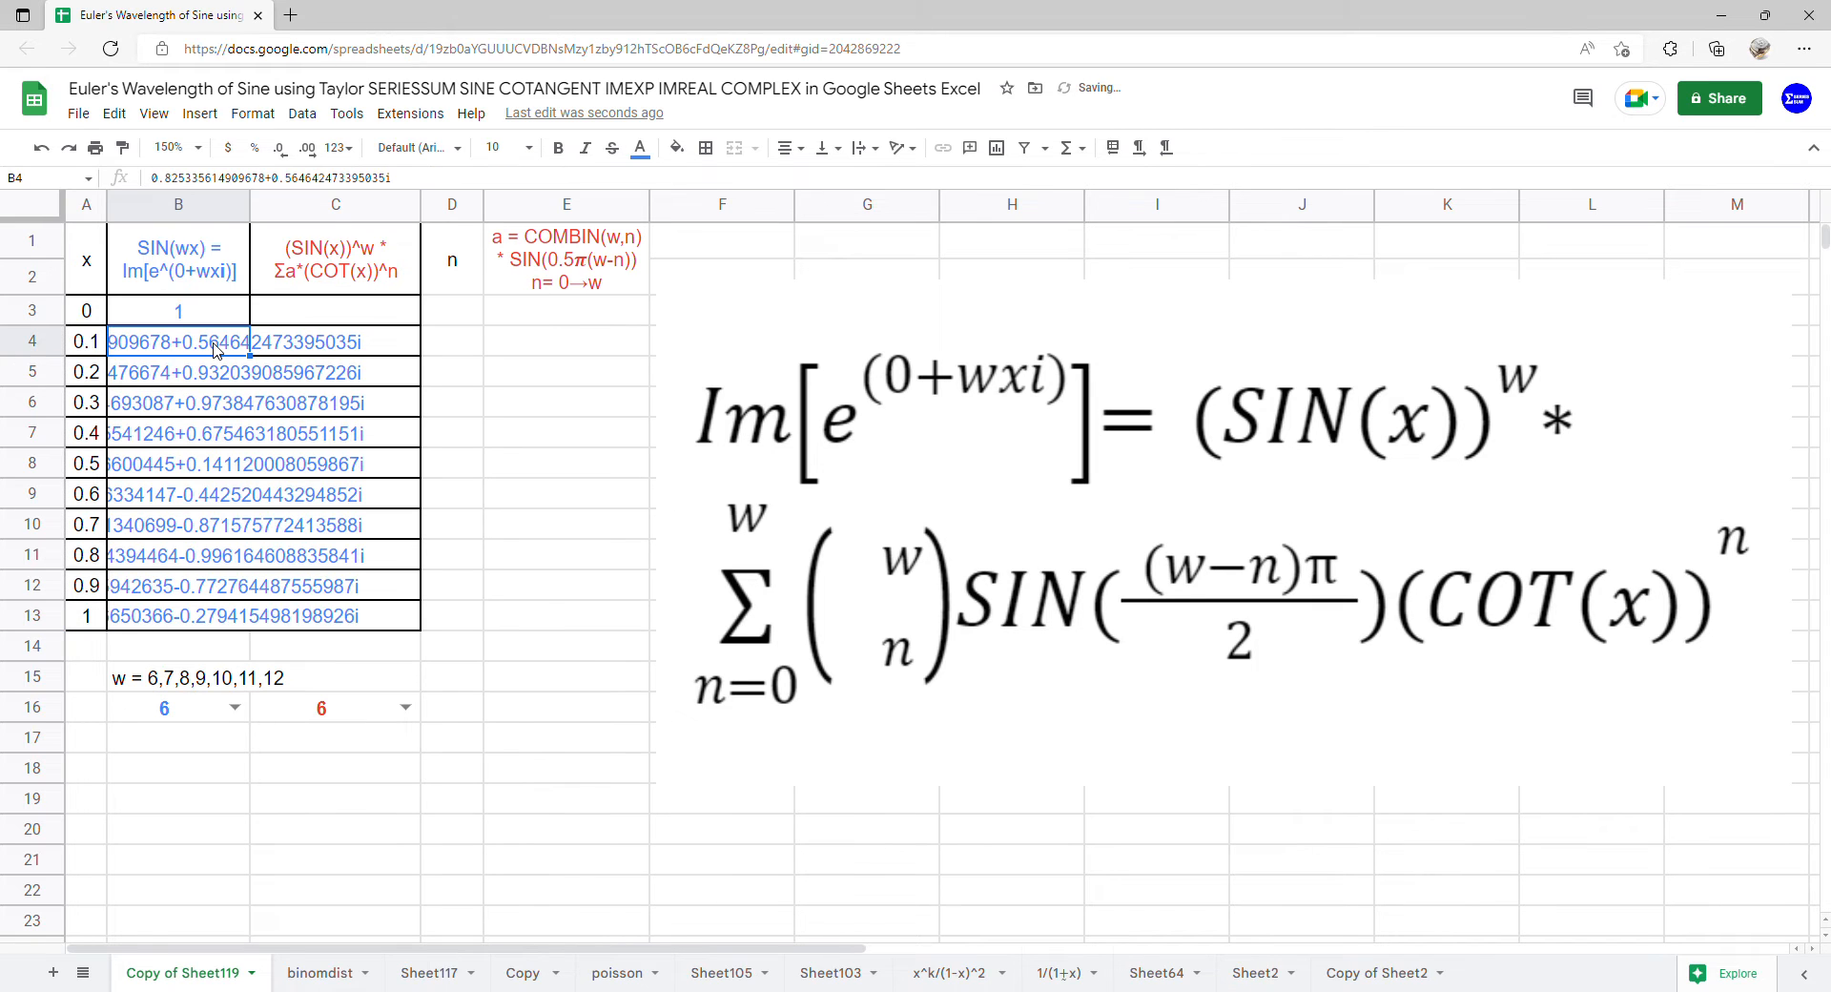
Wrap the IMEXP expression in B3 with IMAGINARY inside the ARRAYFORMULA to extract the imaginary part
left_click(219, 324)
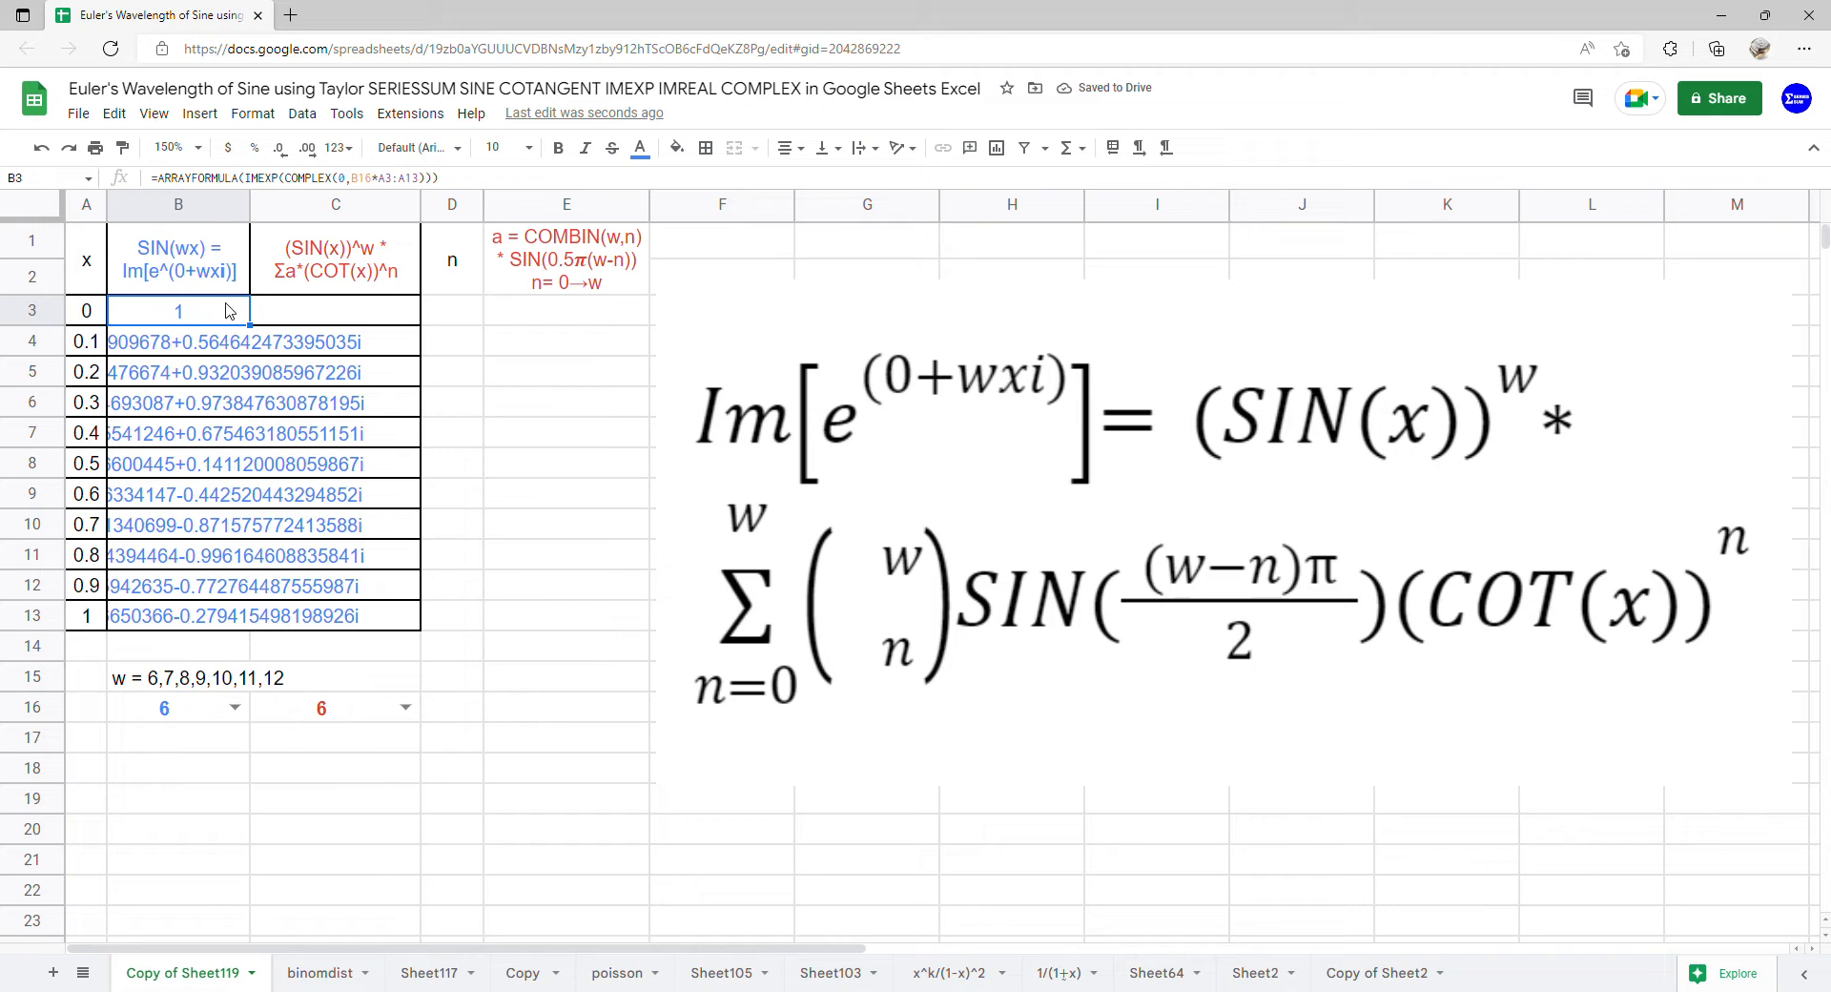
double_click(229, 310)
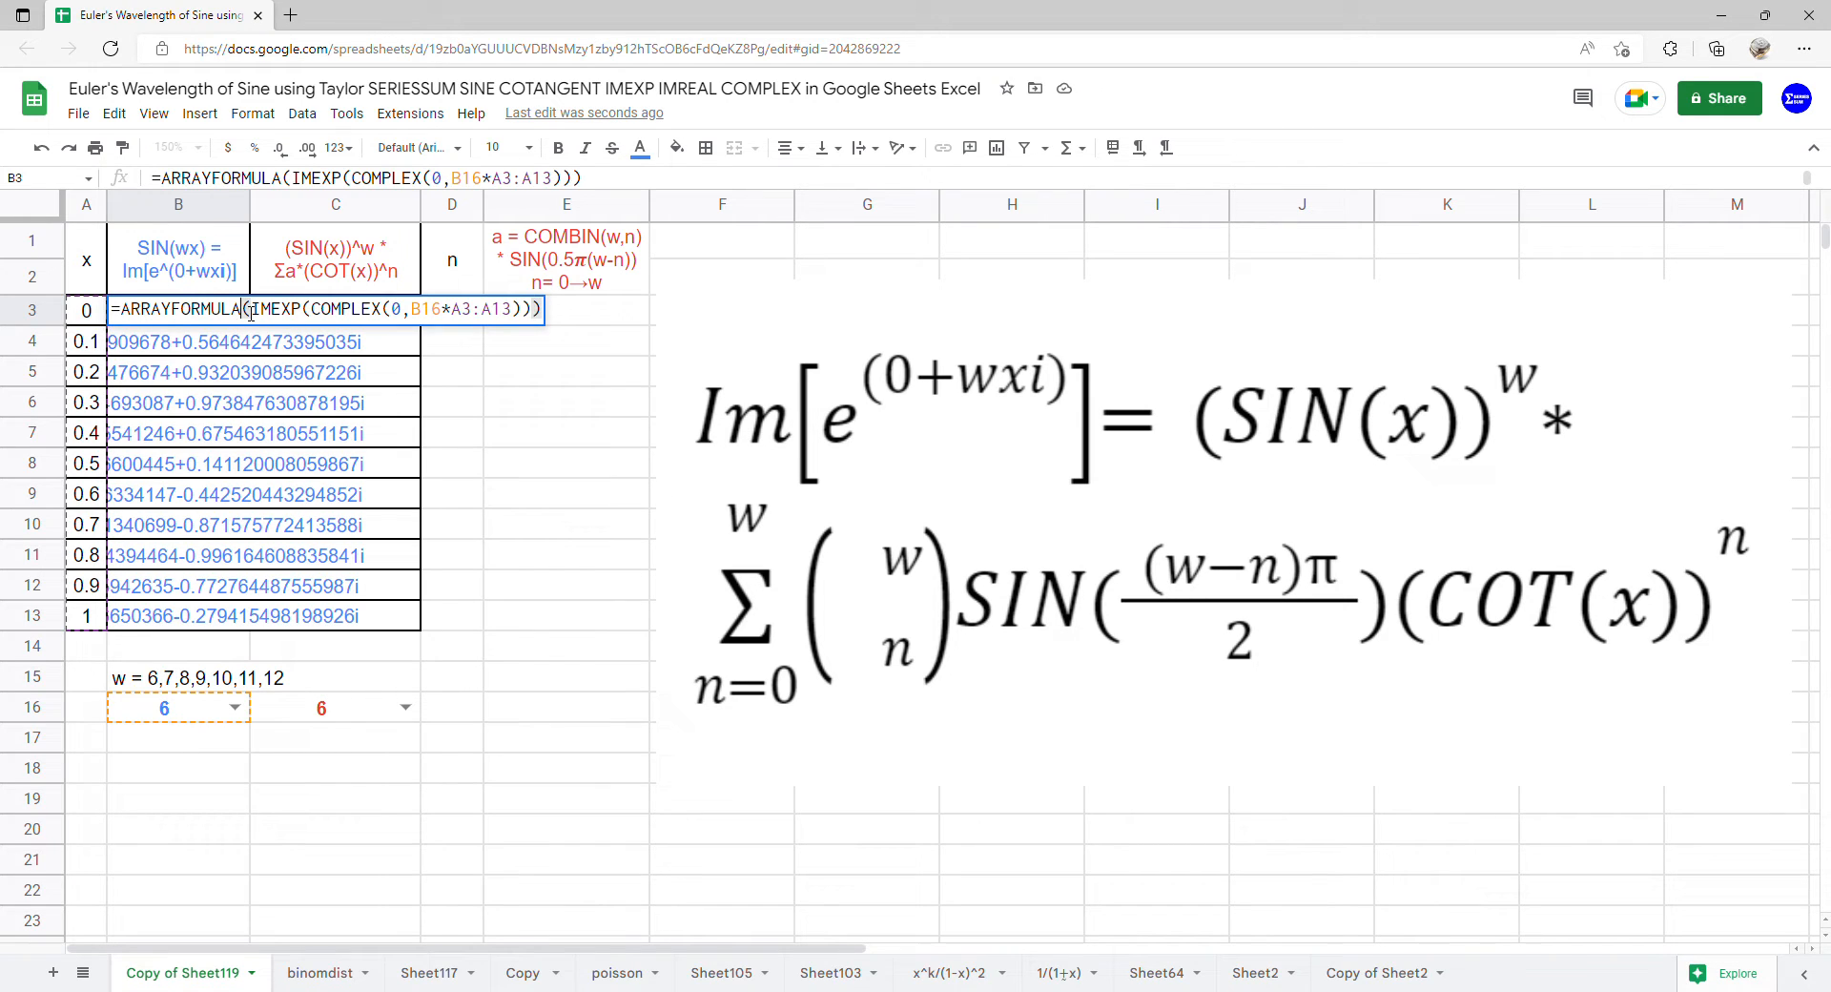
type("(")
key("Left")
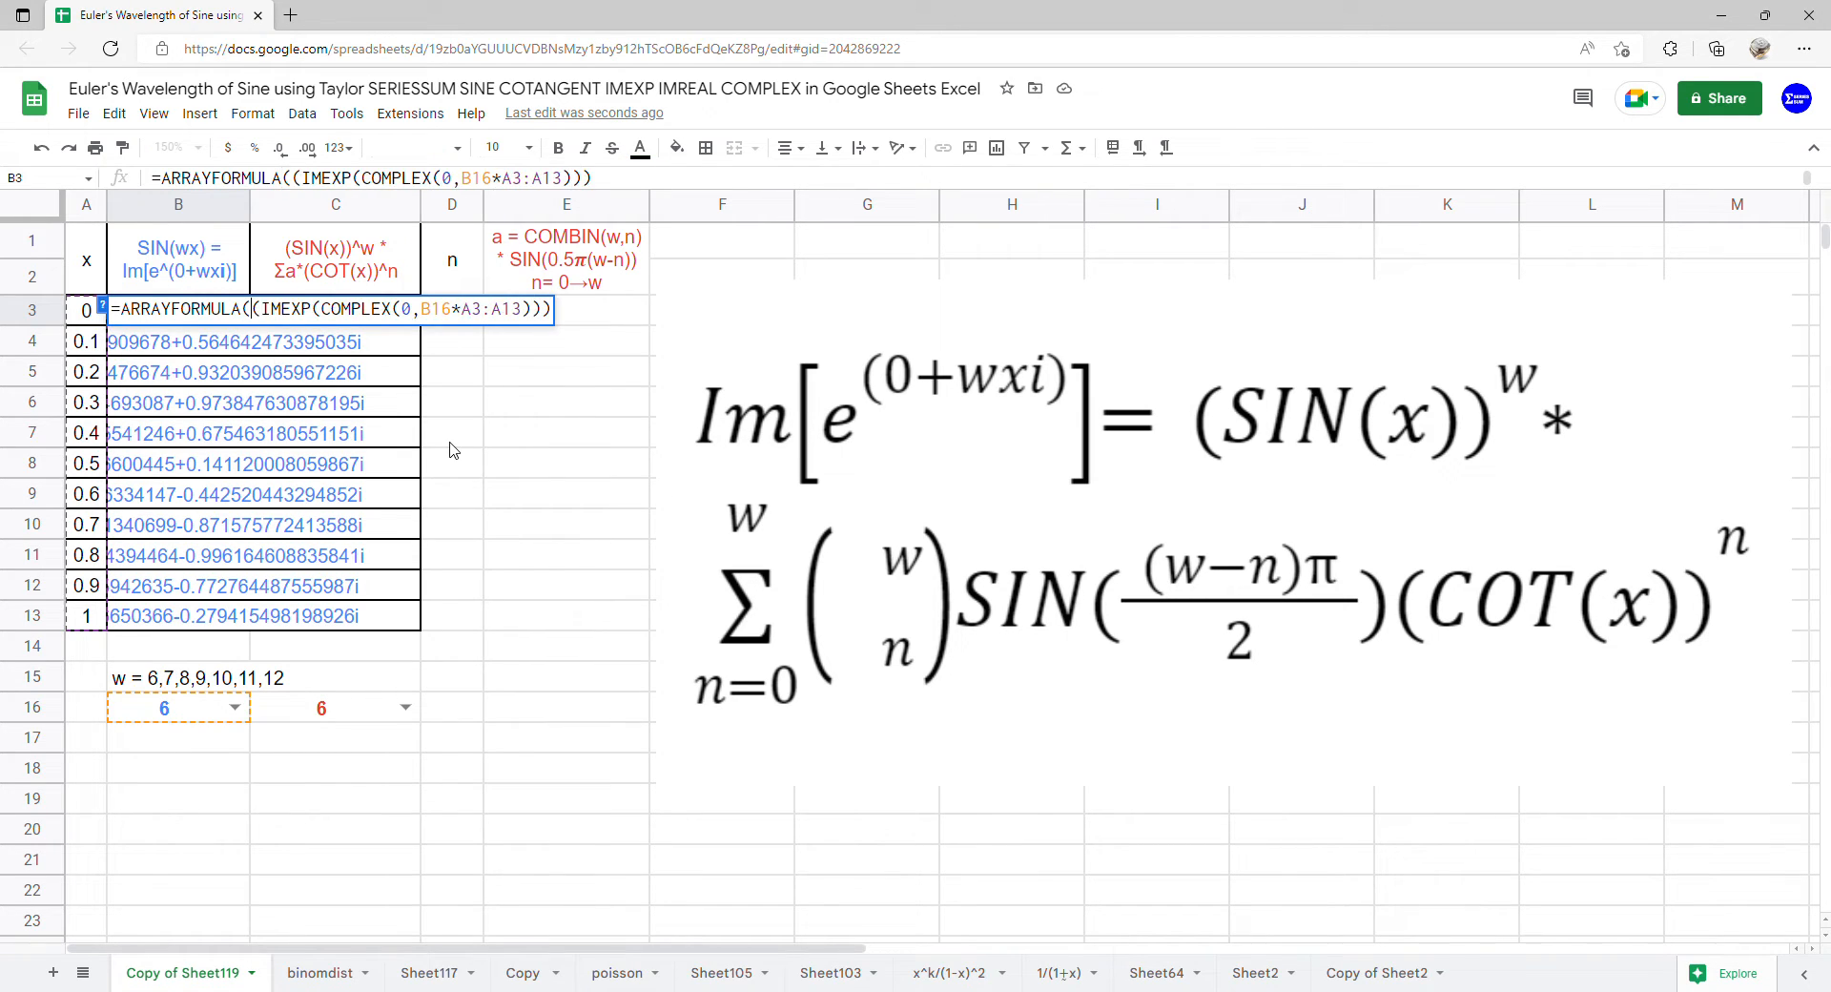
type("imag")
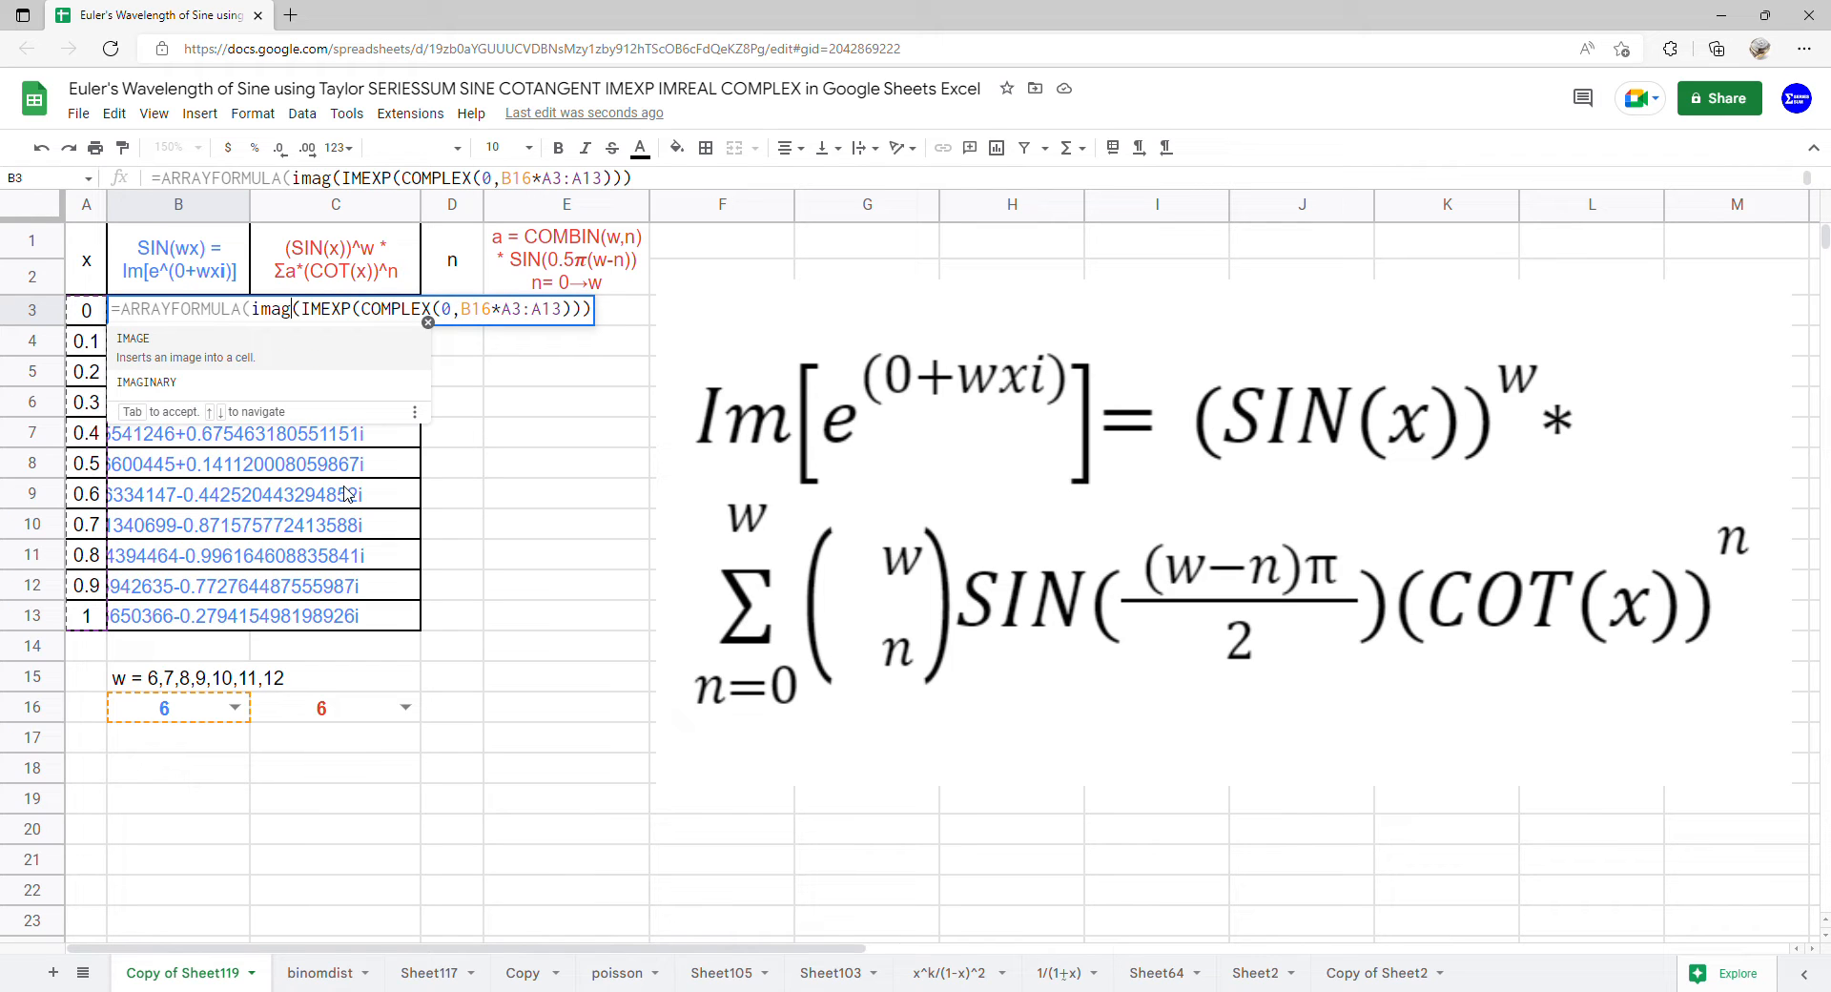
left_click(312, 390)
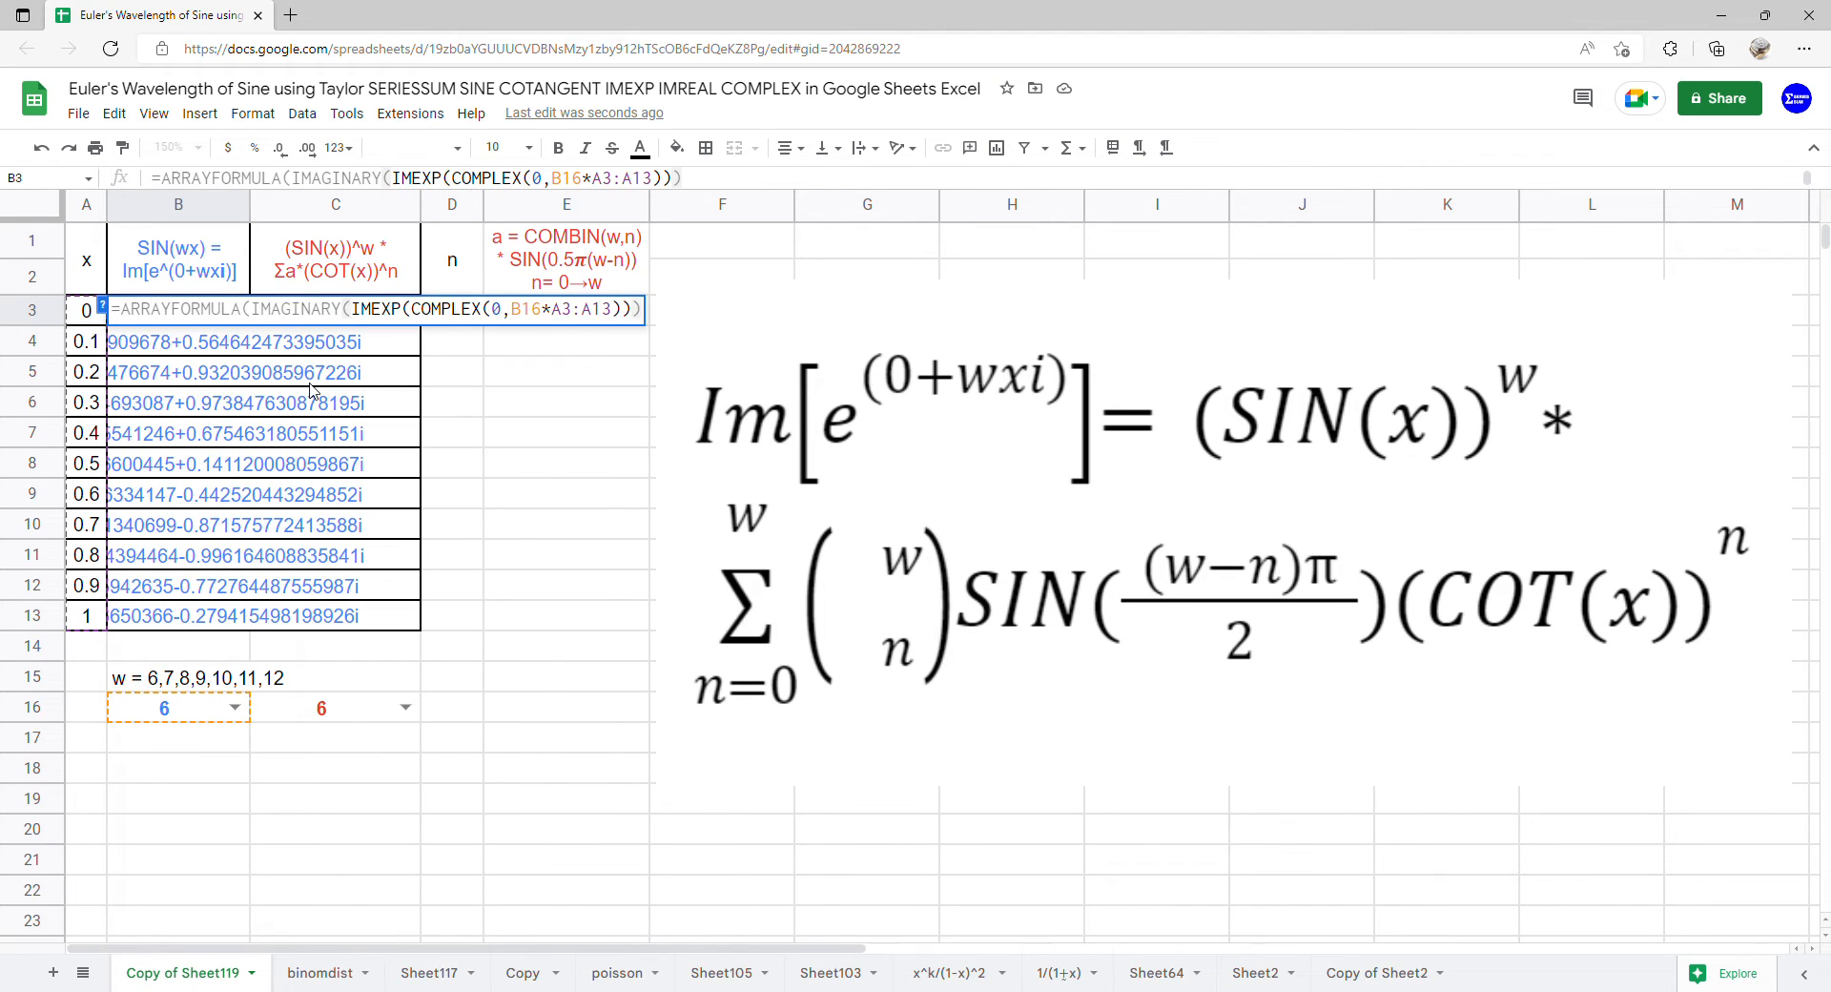
key("Return")
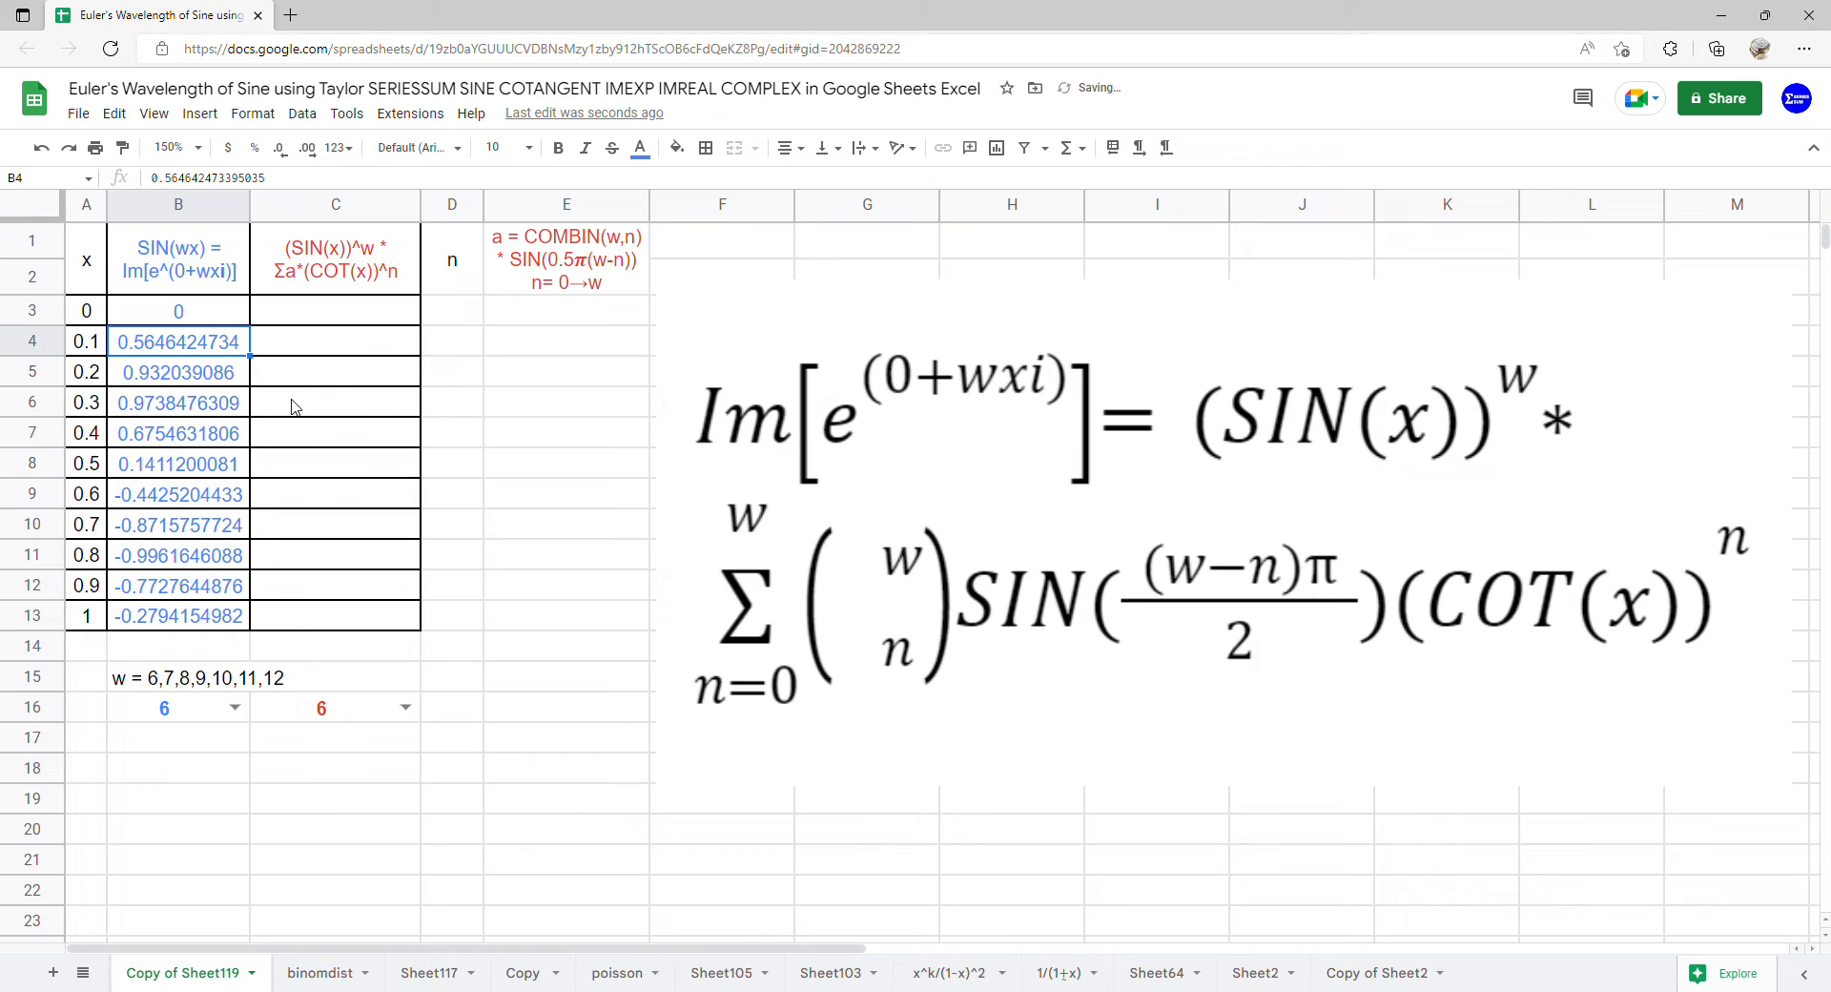
Enter 0 in cell D3 as the starting value of the n column
left_click_drag(310, 312, 327, 632)
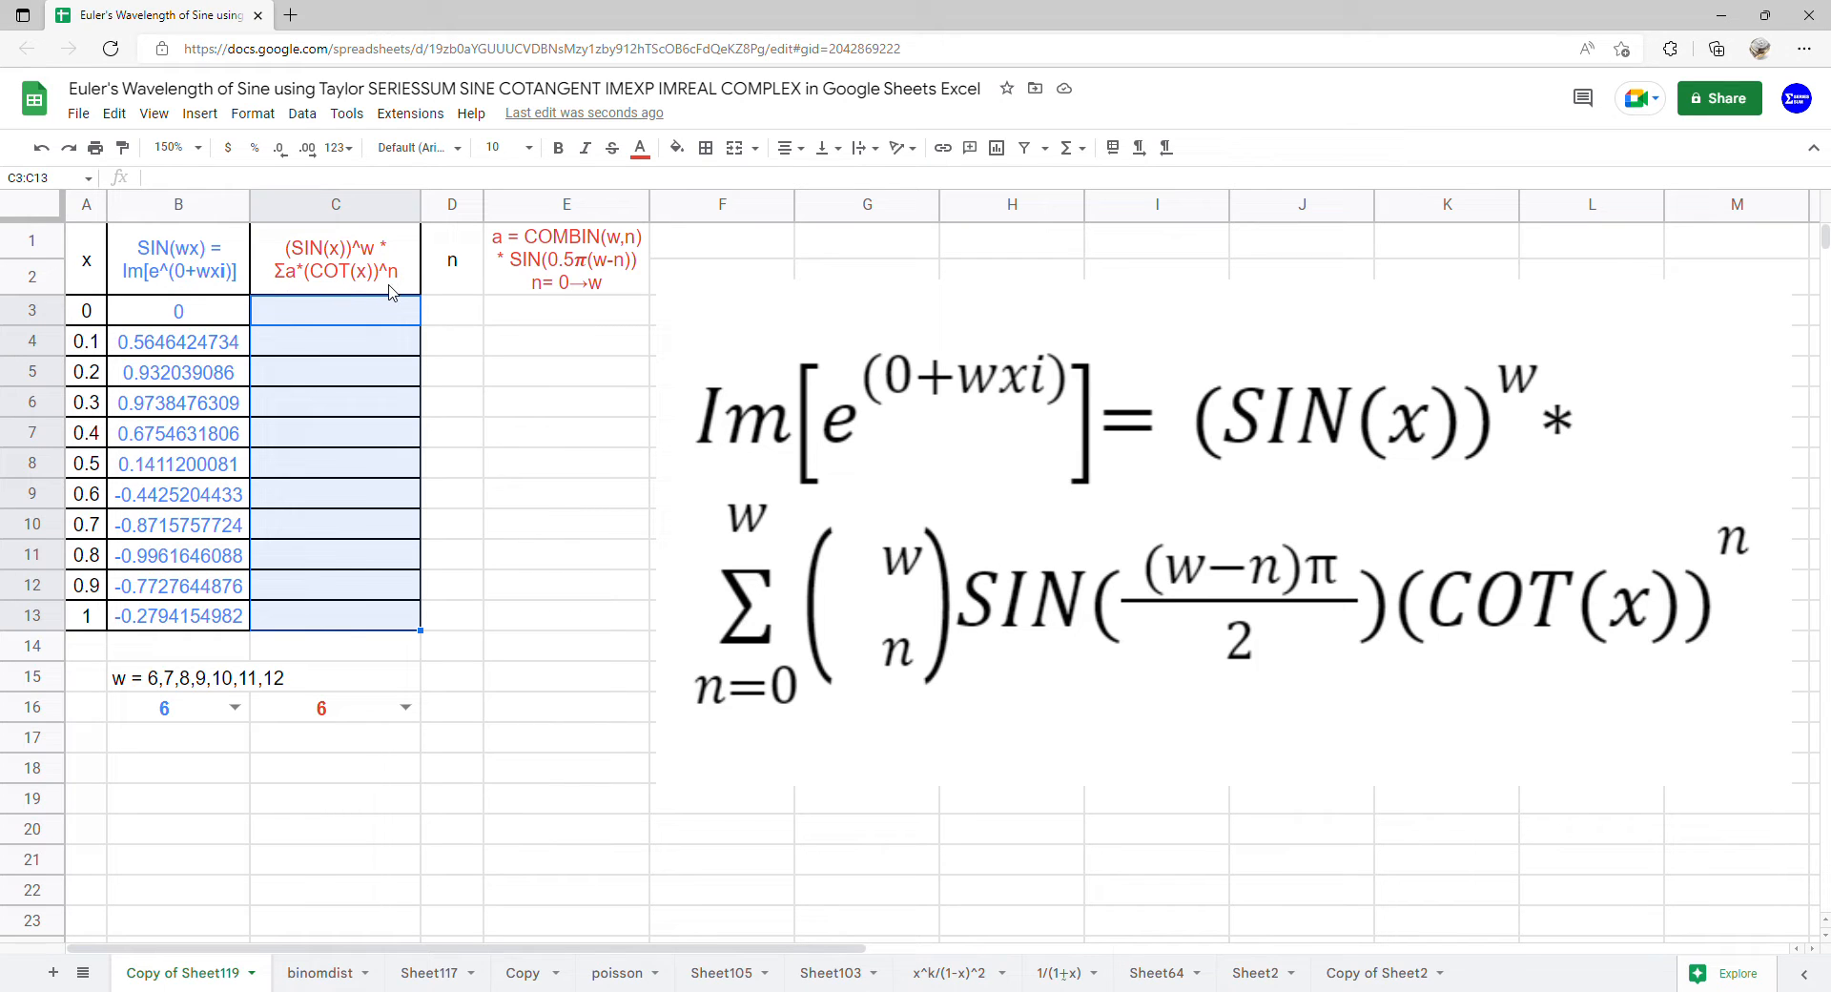
left_click(481, 311)
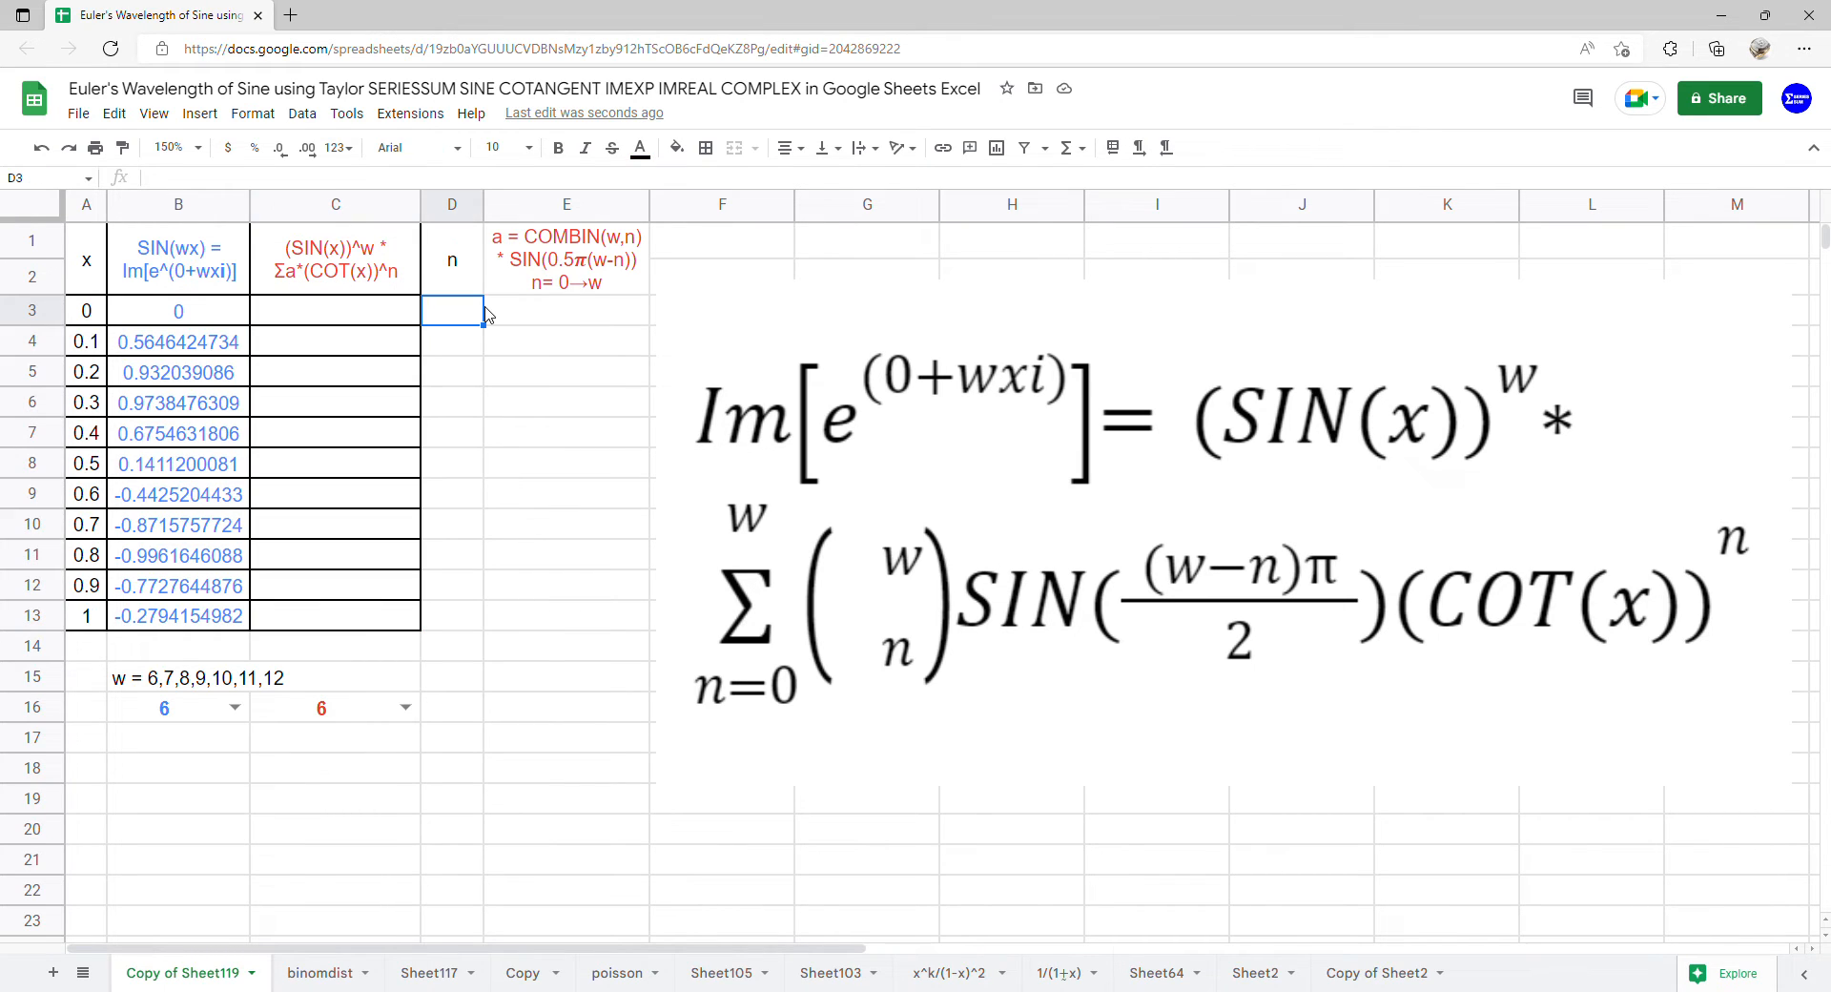
type("0")
key("Return")
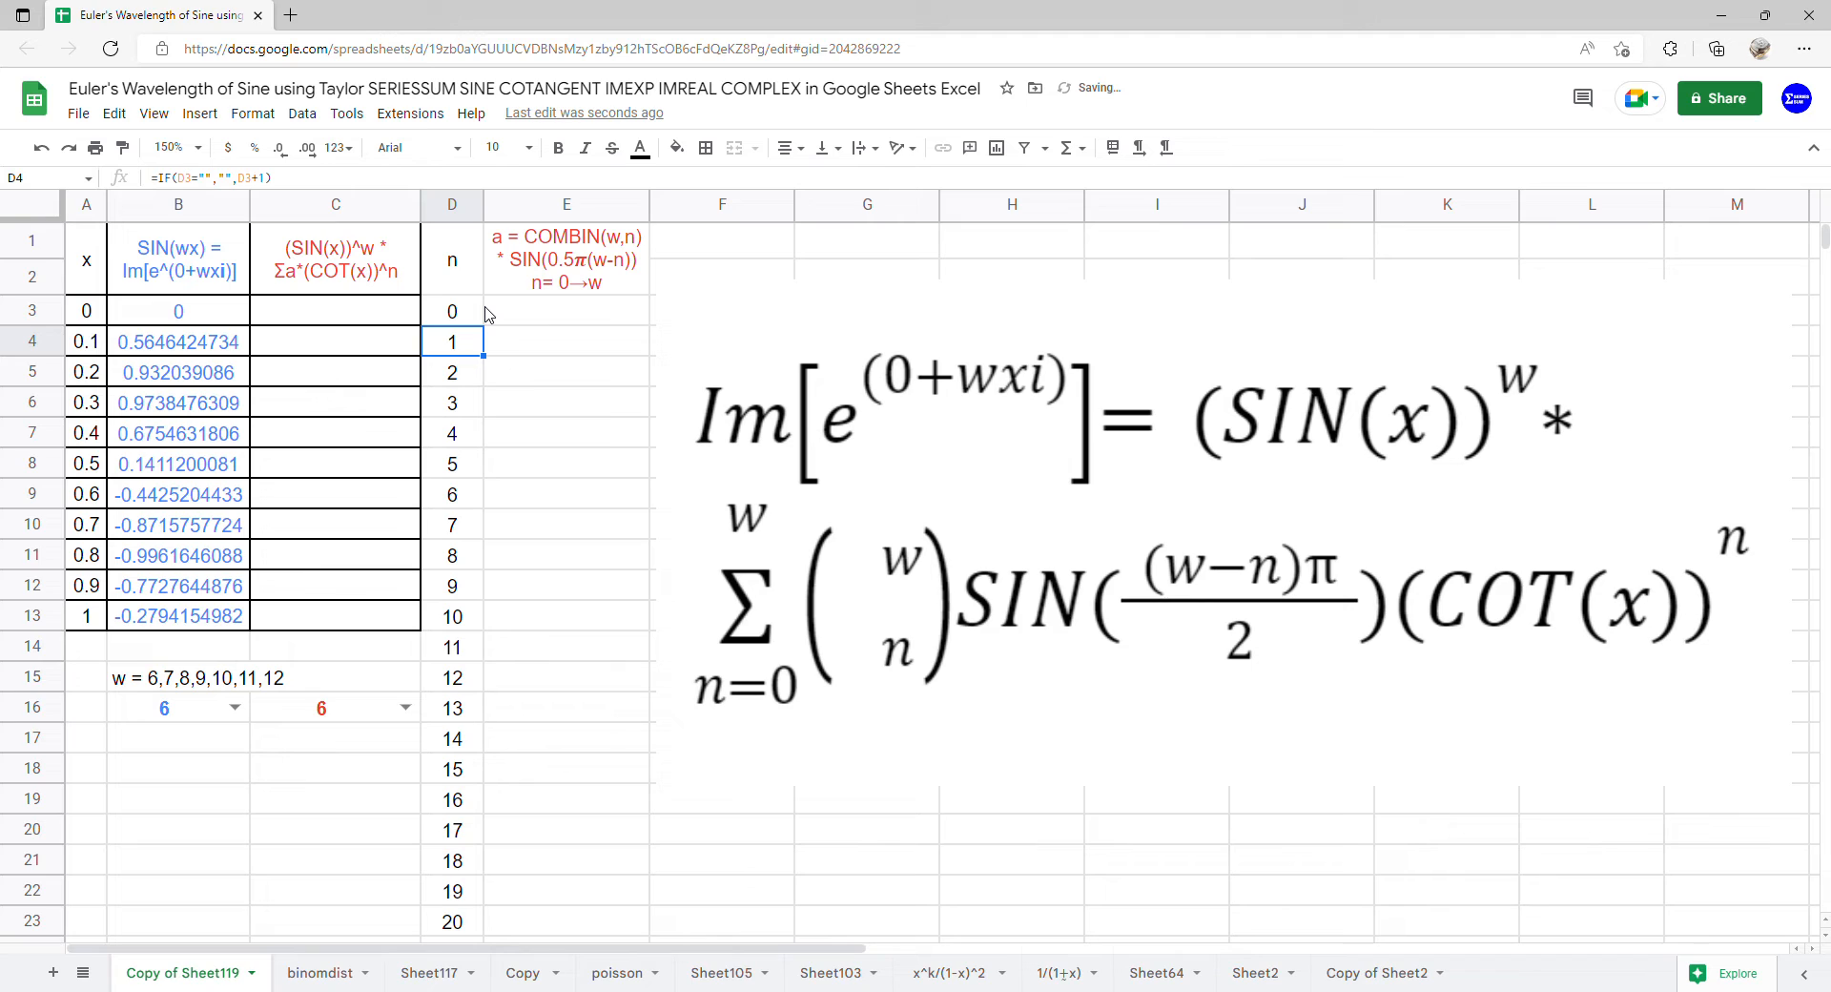
Begin the coefficient formula in cell E3 with =ARRAYFORMULA(COMBIN(C16,D3:D23), using w from C16 and the n values
left_click(548, 321)
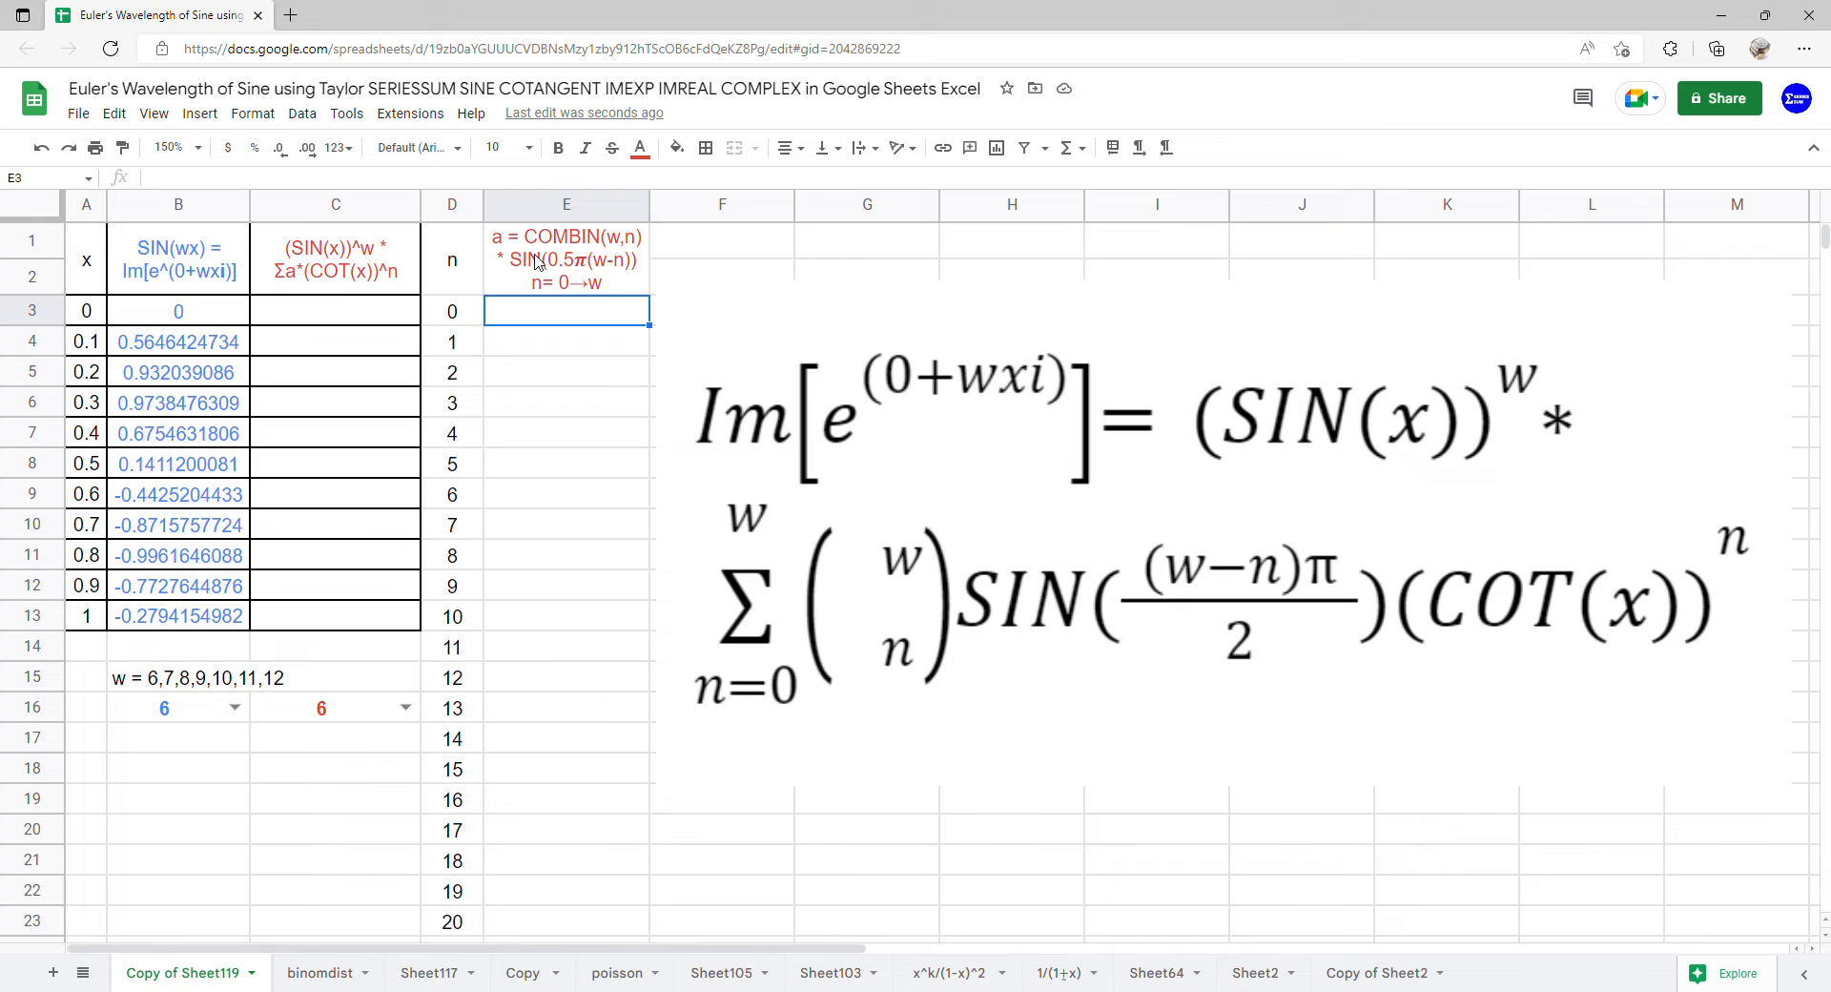
type("=com")
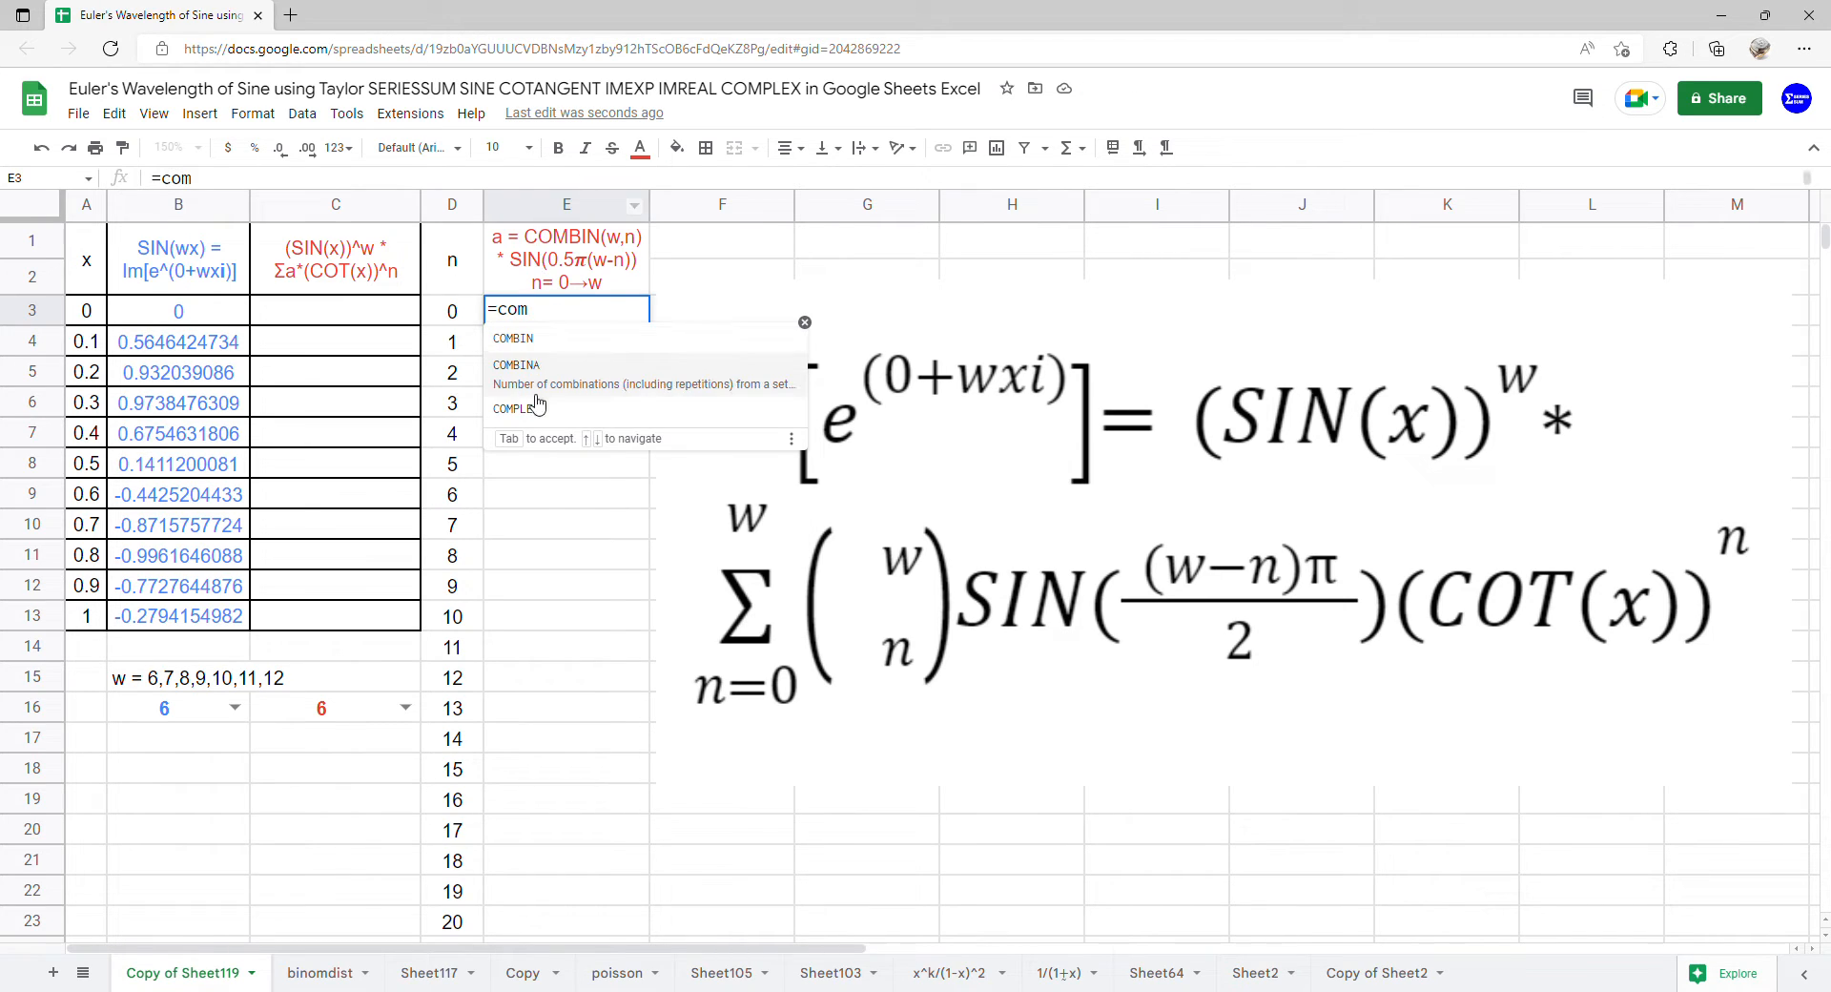
left_click(550, 349)
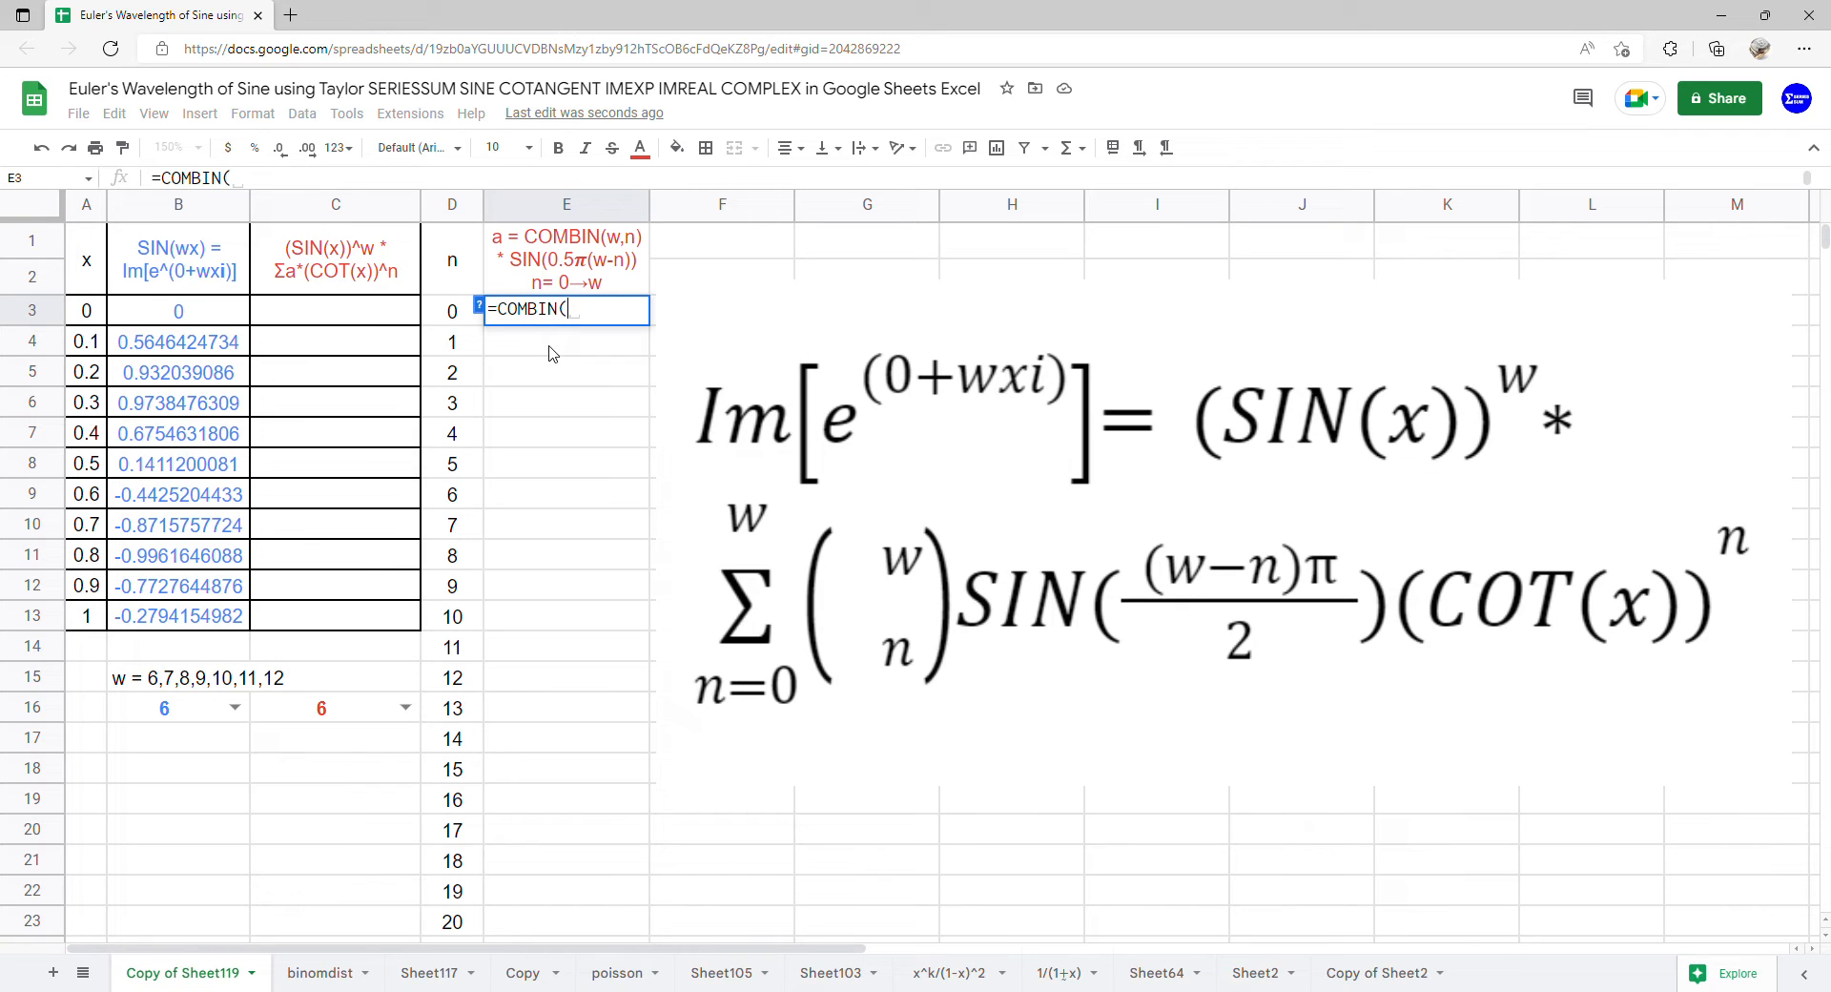
left_click(500, 313)
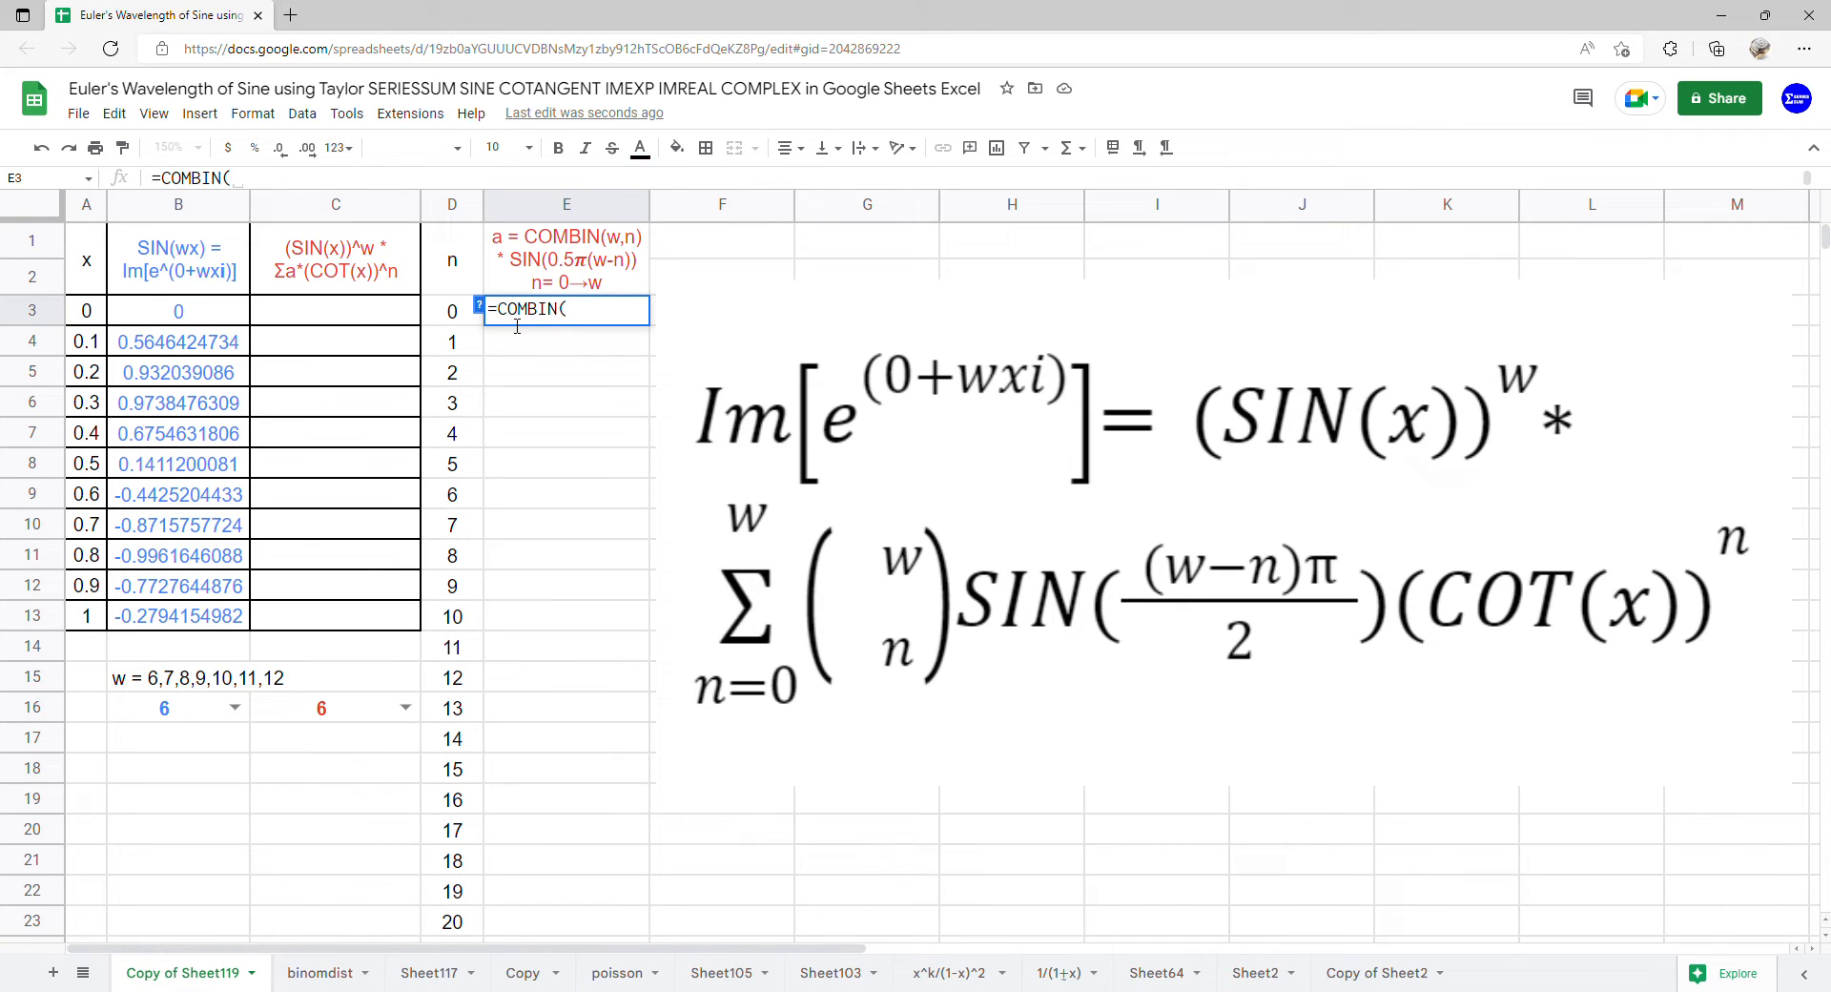
type("(")
type("arr")
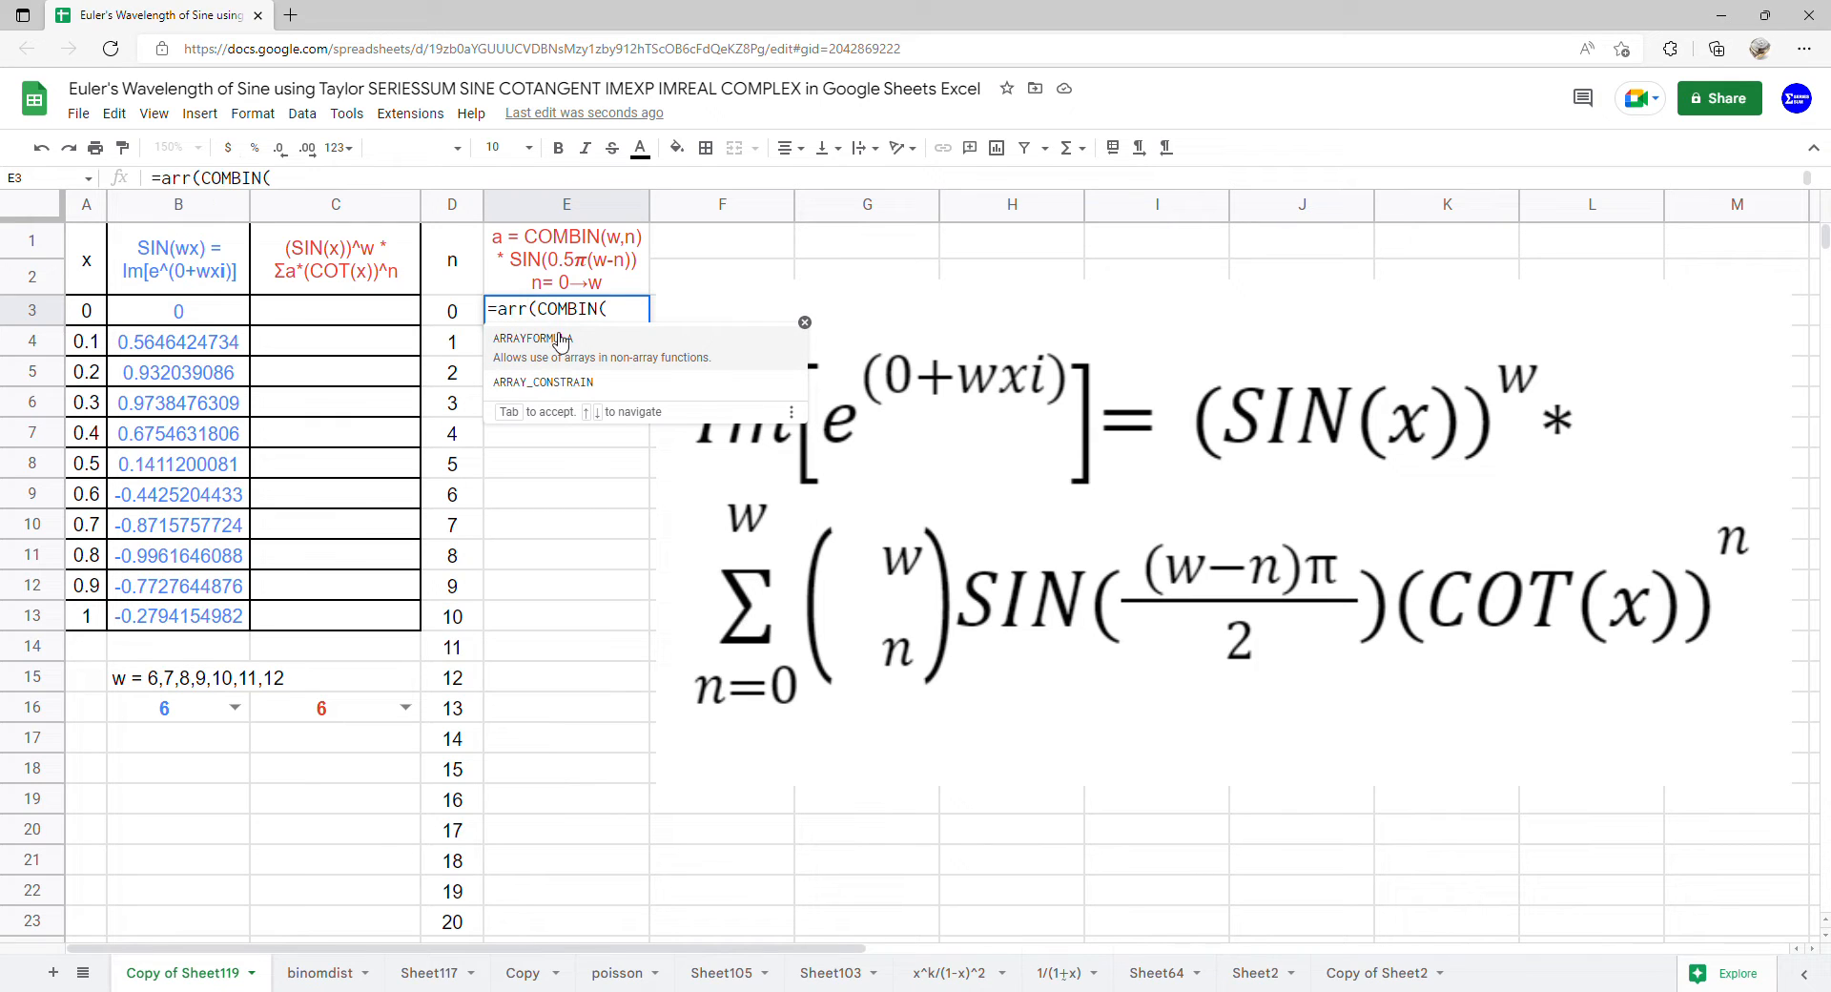
left_click(557, 340)
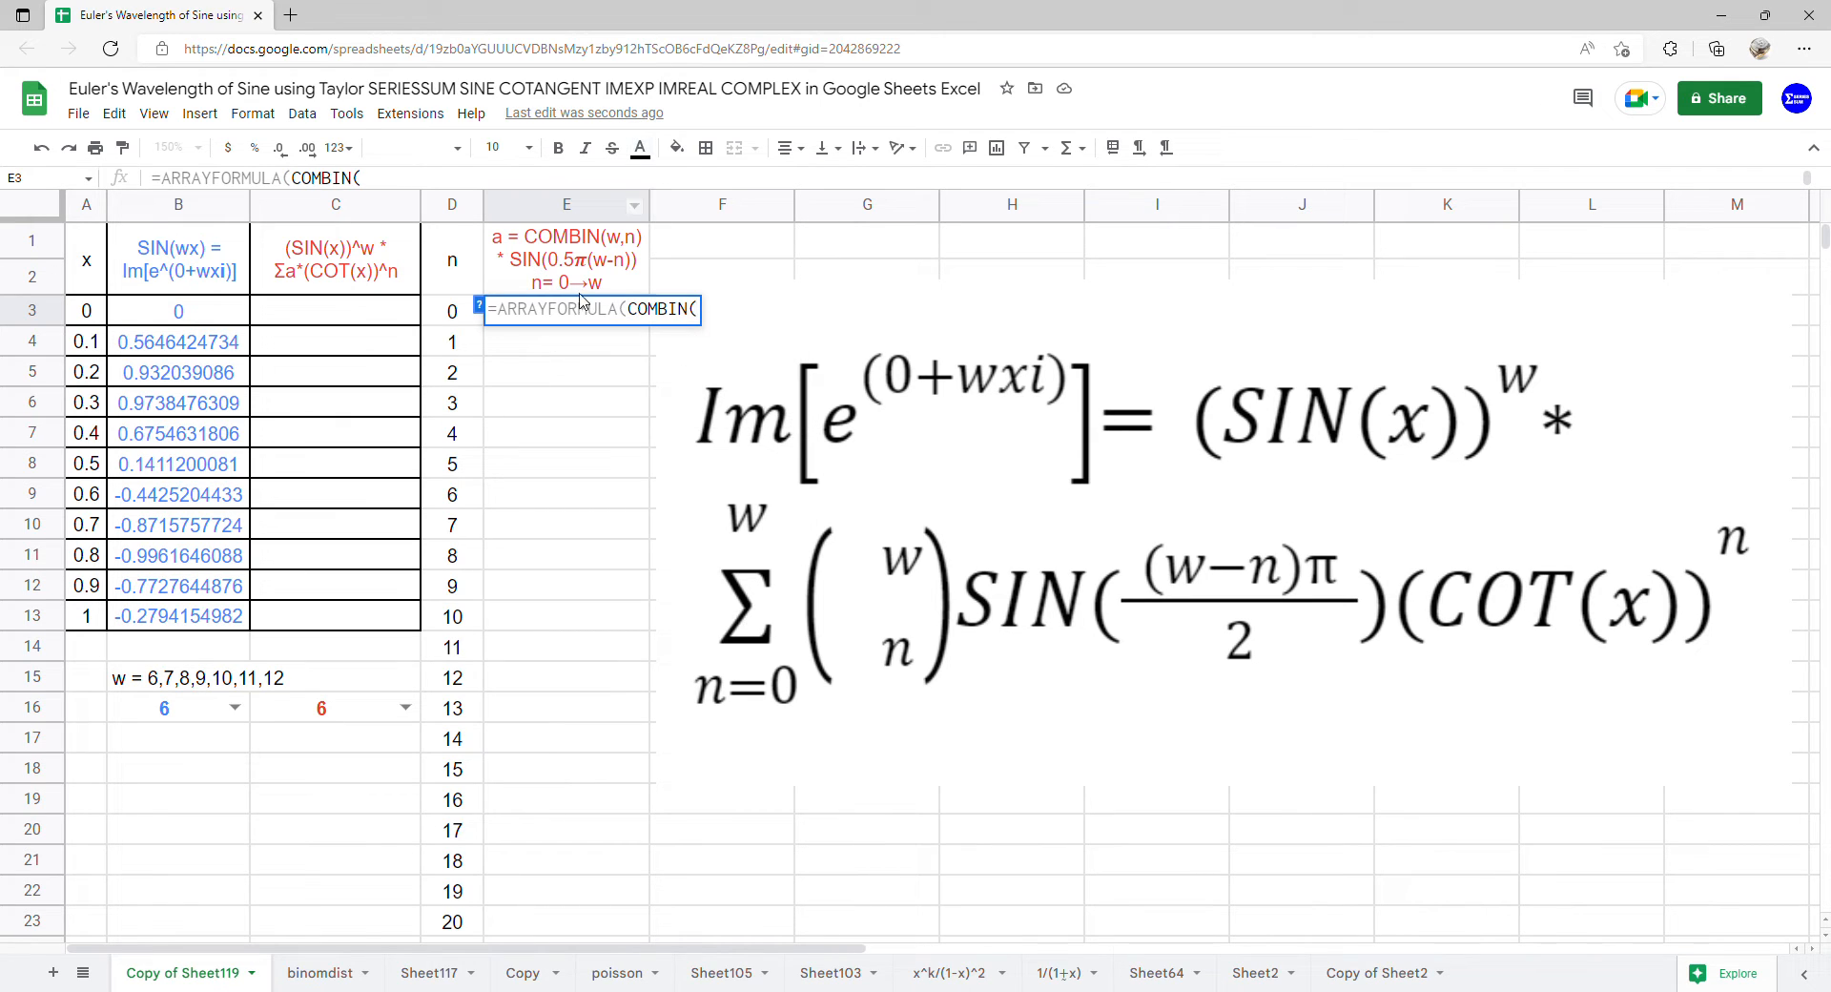
left_click(360, 722)
type(",")
left_click_drag(453, 312, 437, 909)
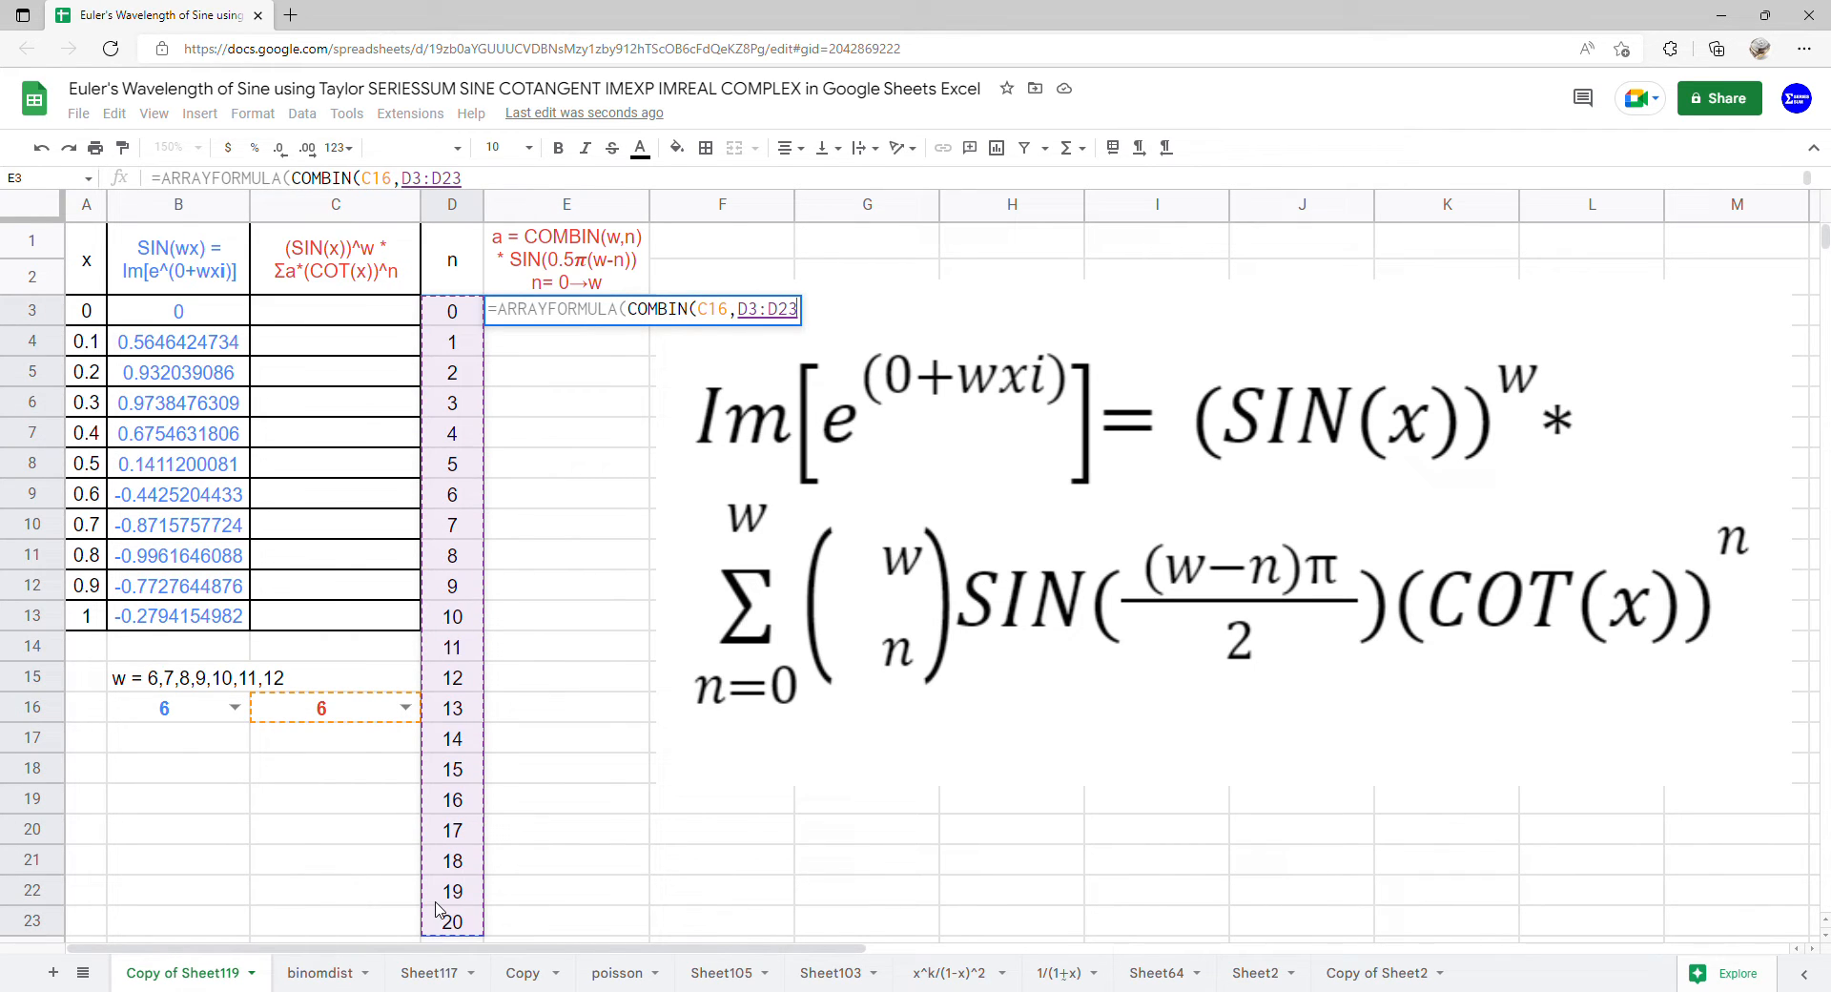
Multiply the COMBIN term in E3 by SIN(0.5*PI()*(C16-D3:D23)) and complete the array formula
type(")*")
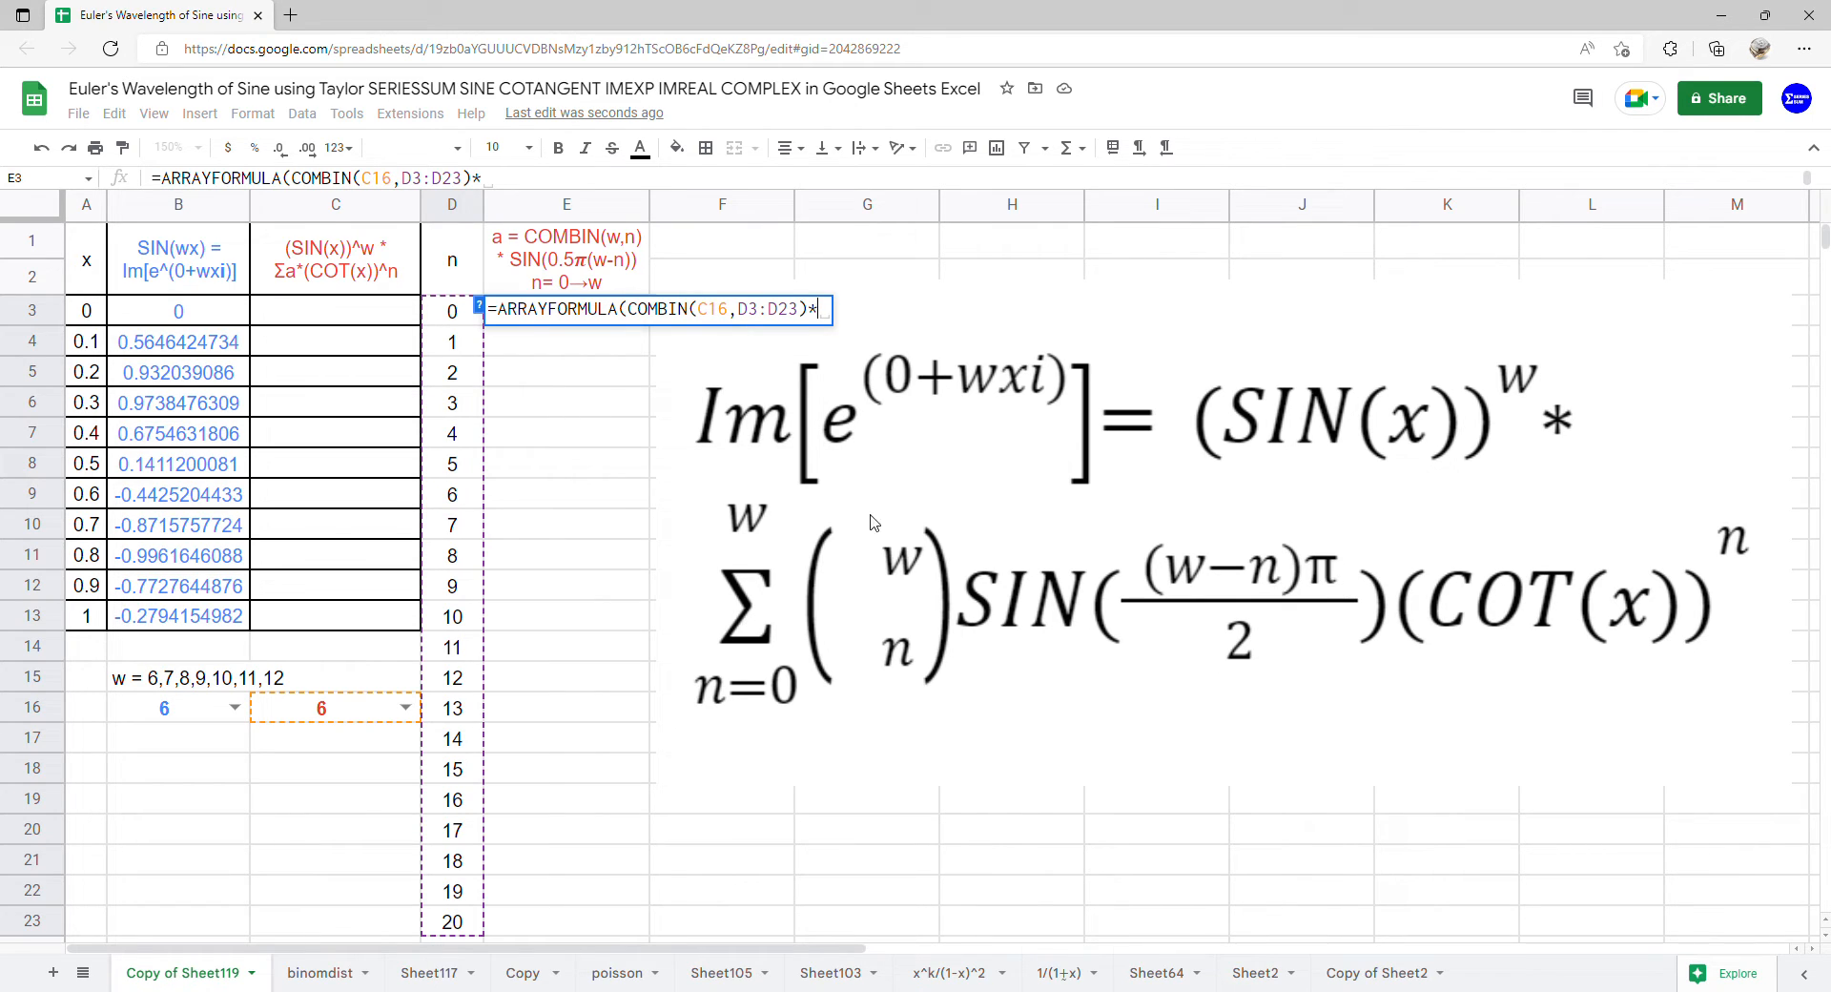
type("si")
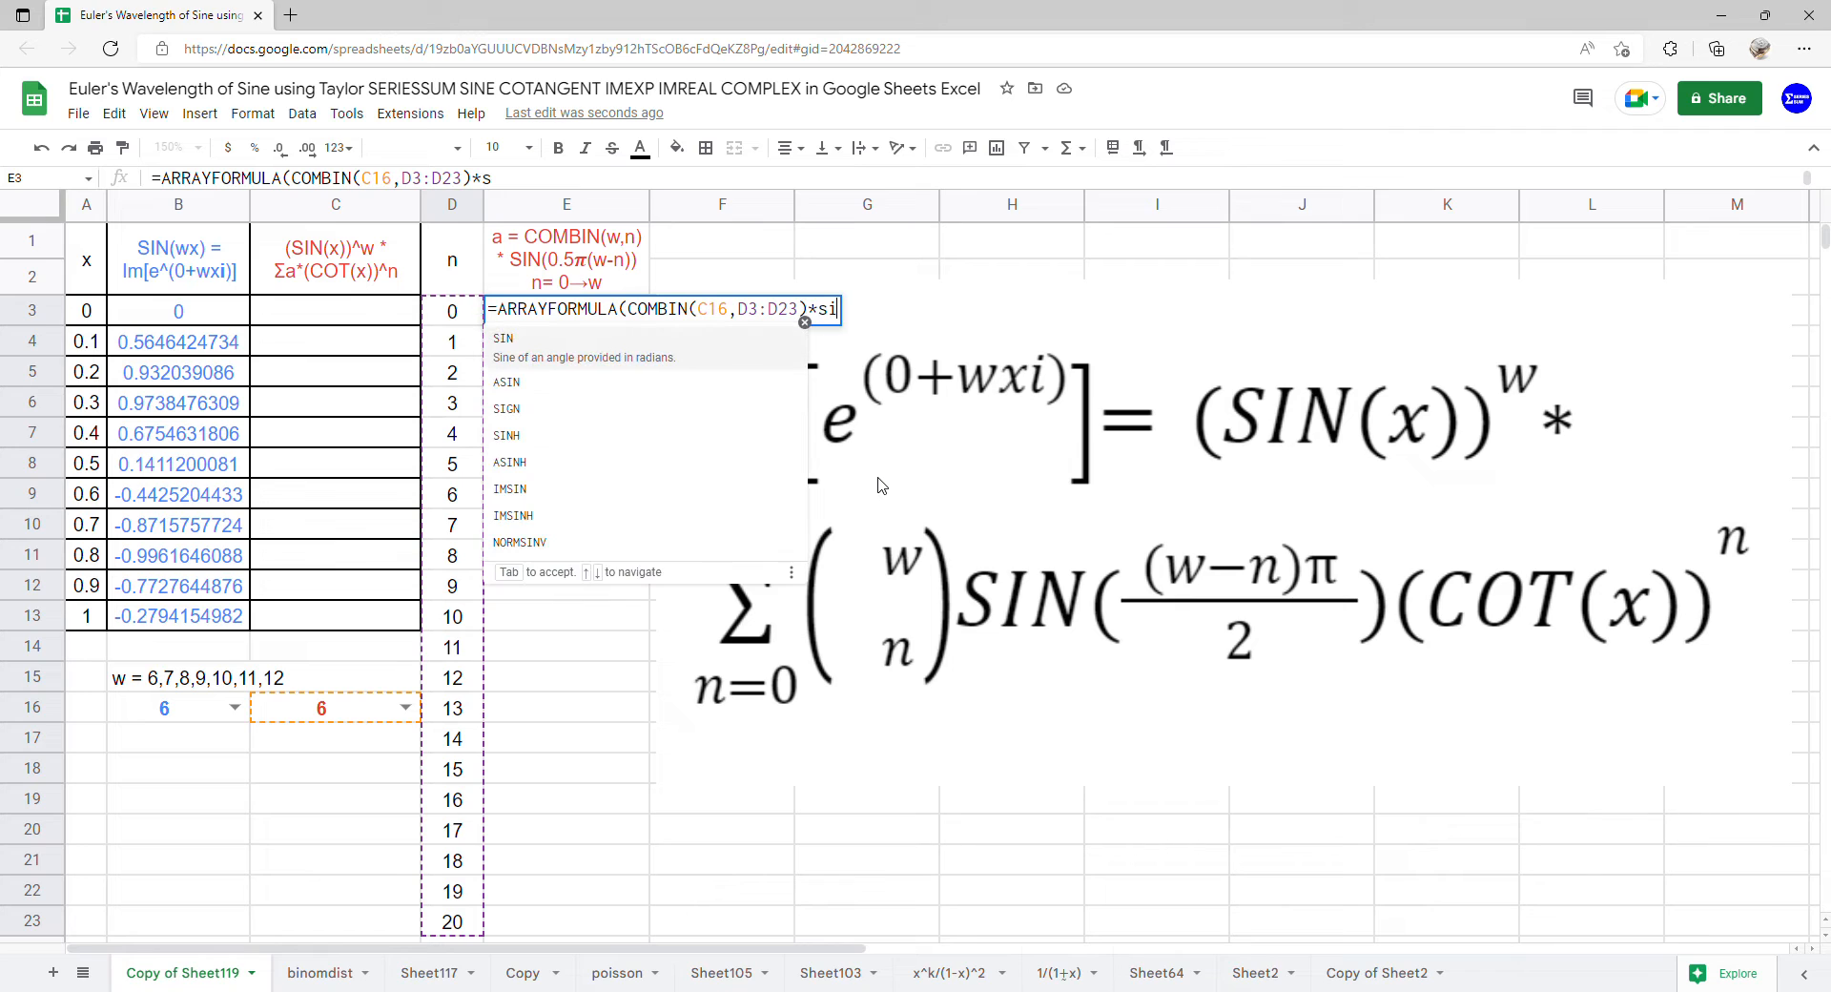
type("n(0.5*PI(")
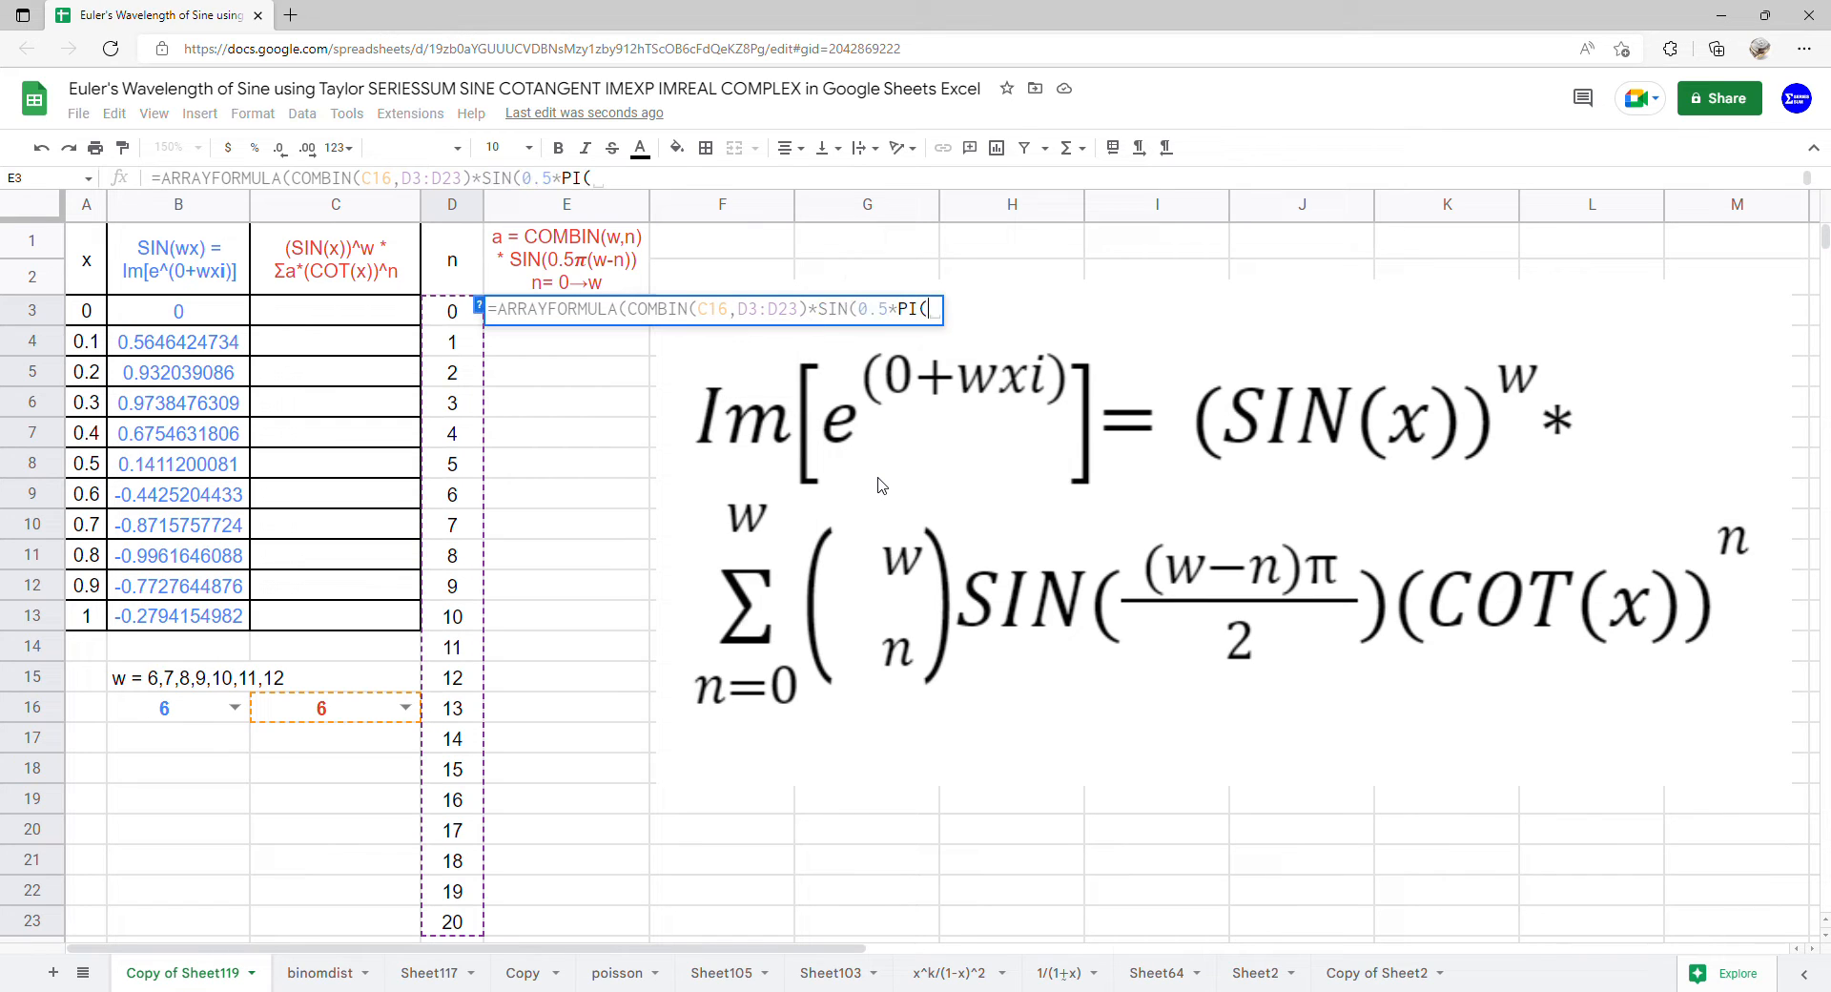
type(")*")
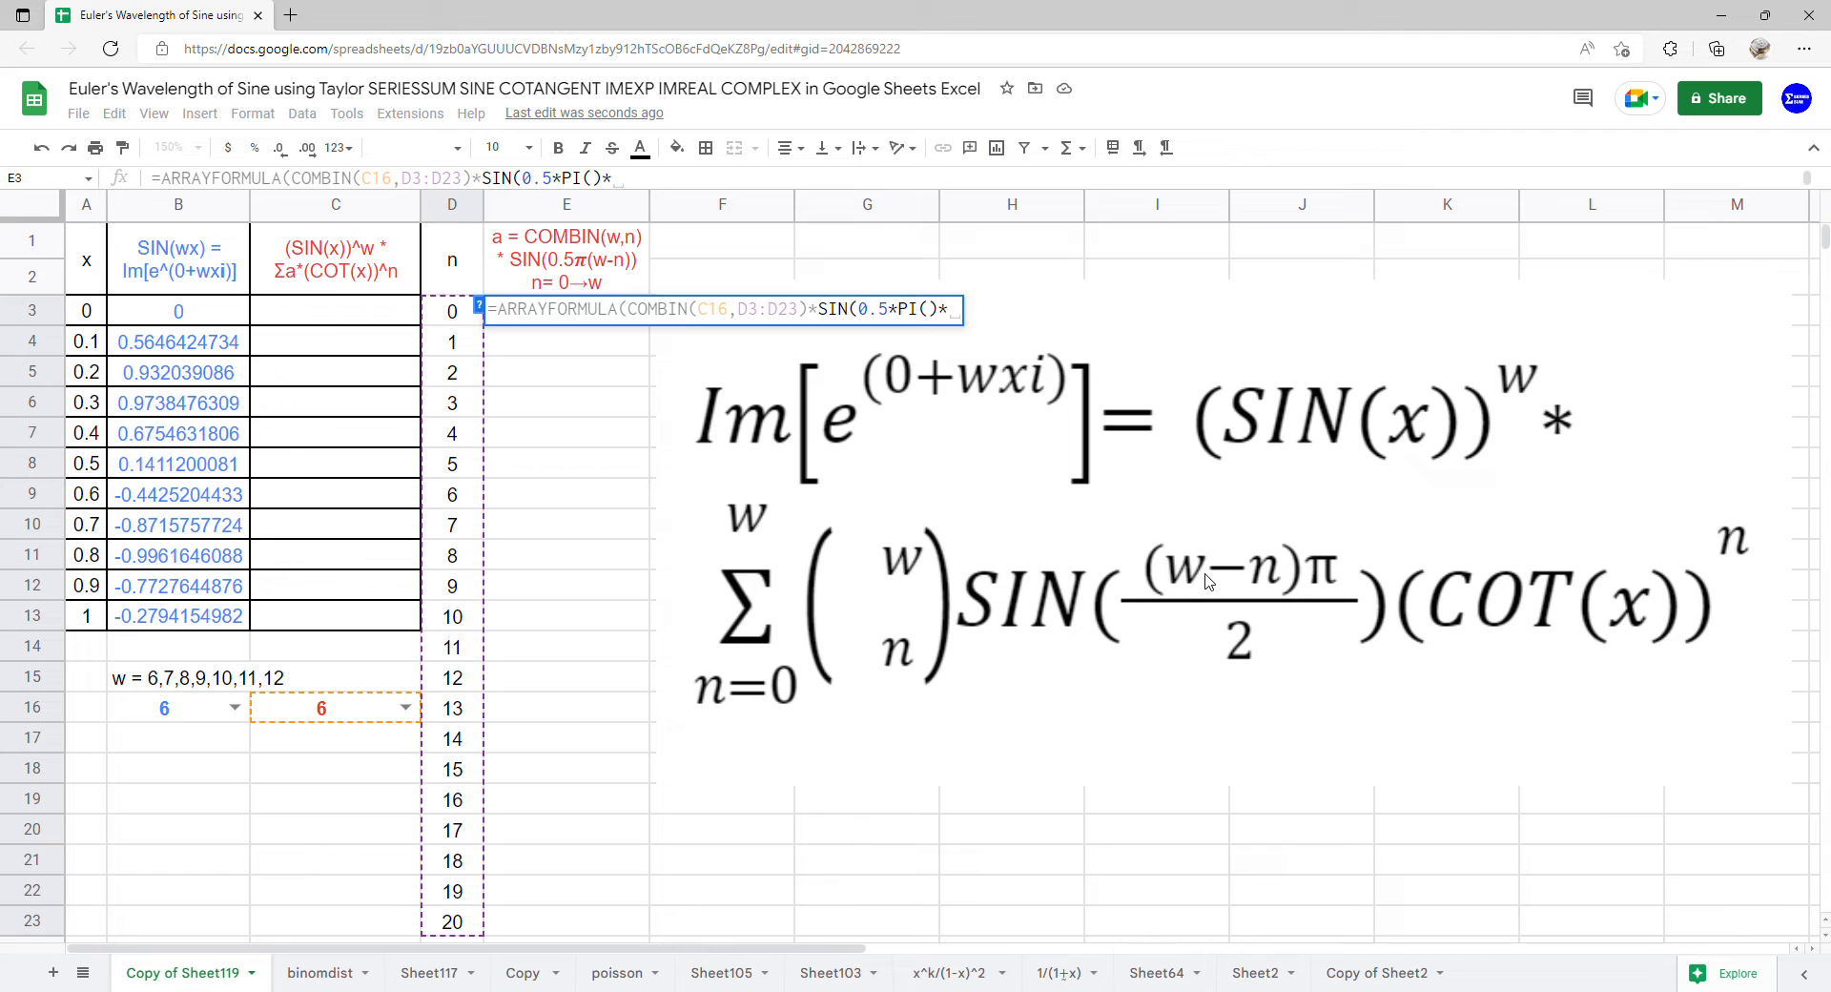
type("(")
left_click(363, 709)
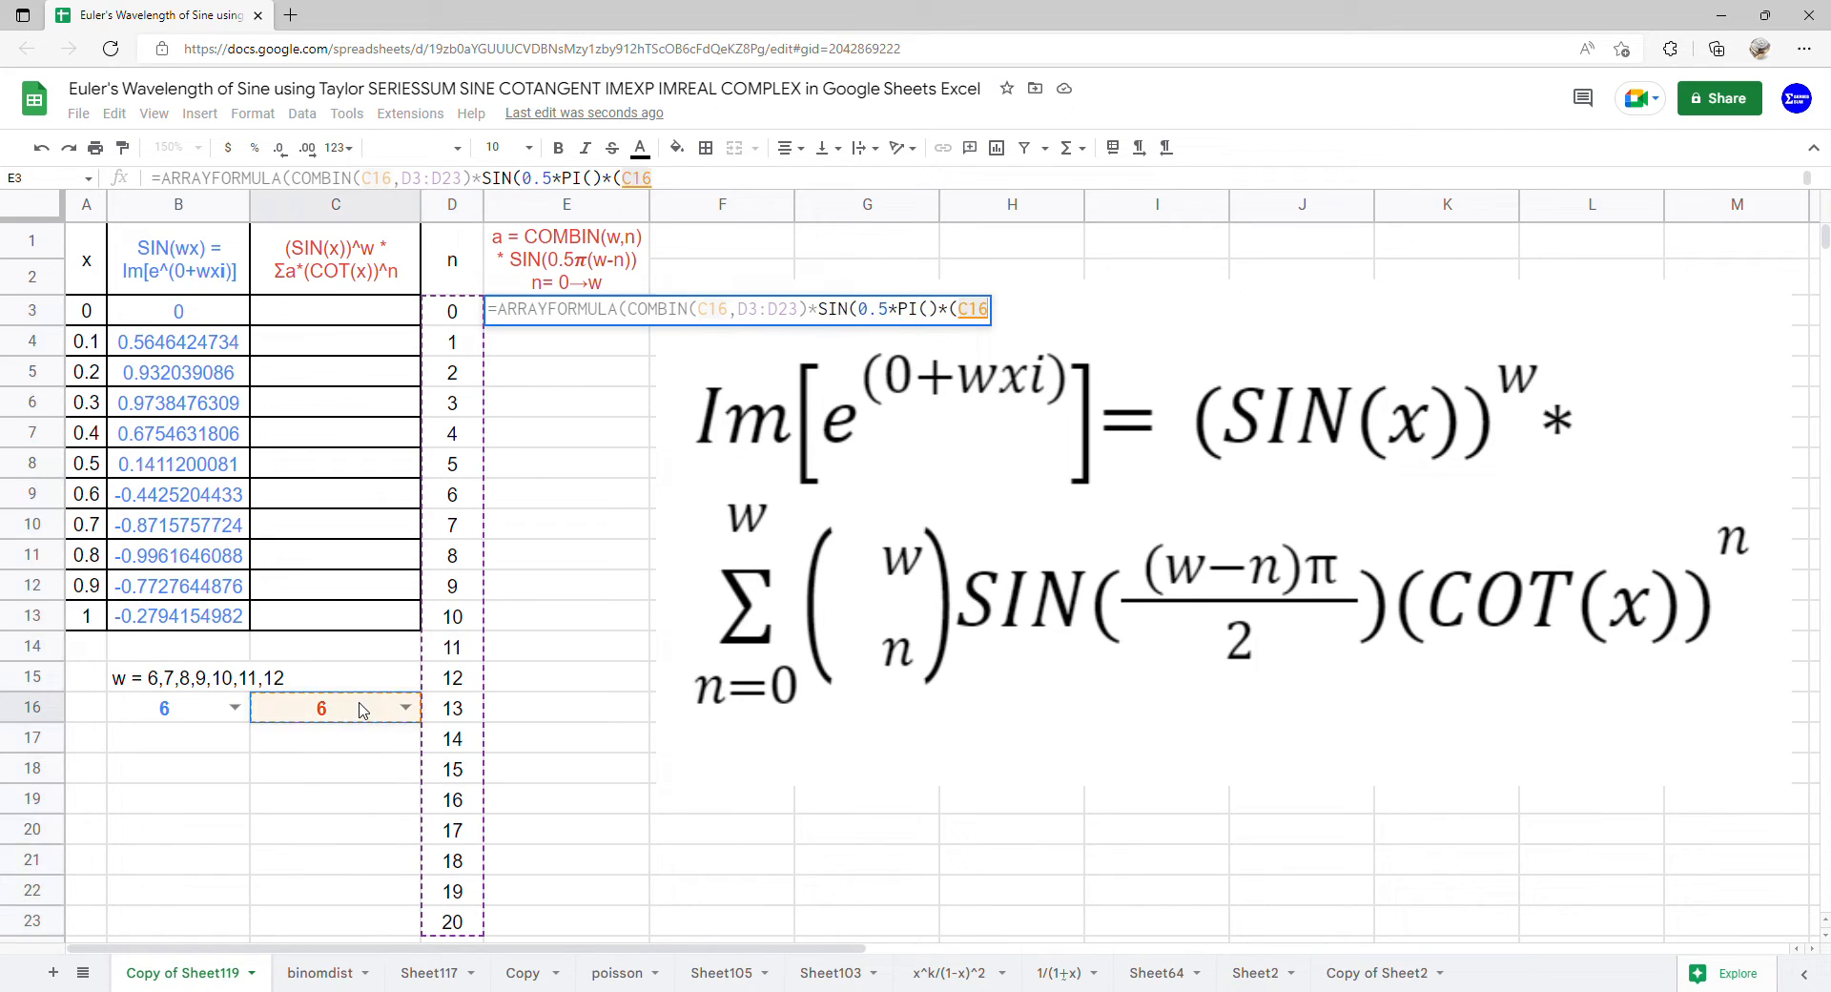
type("-")
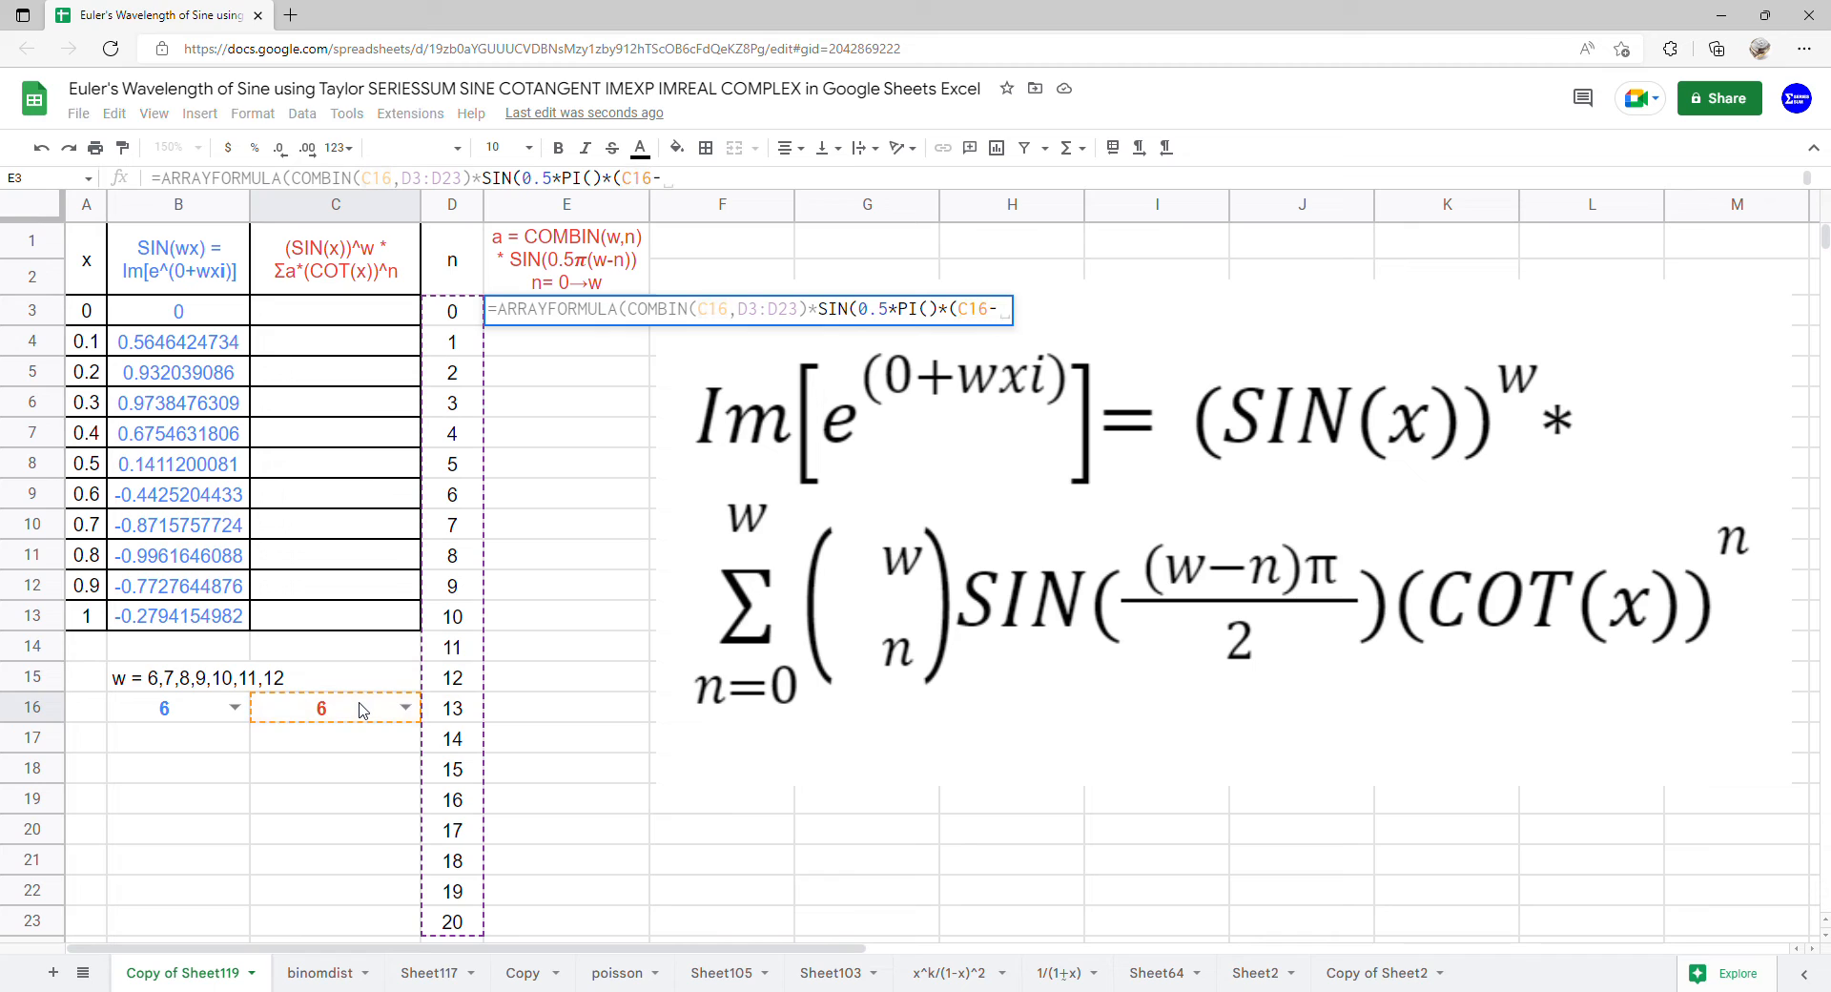
left_click_drag(449, 320, 455, 923)
type("))")
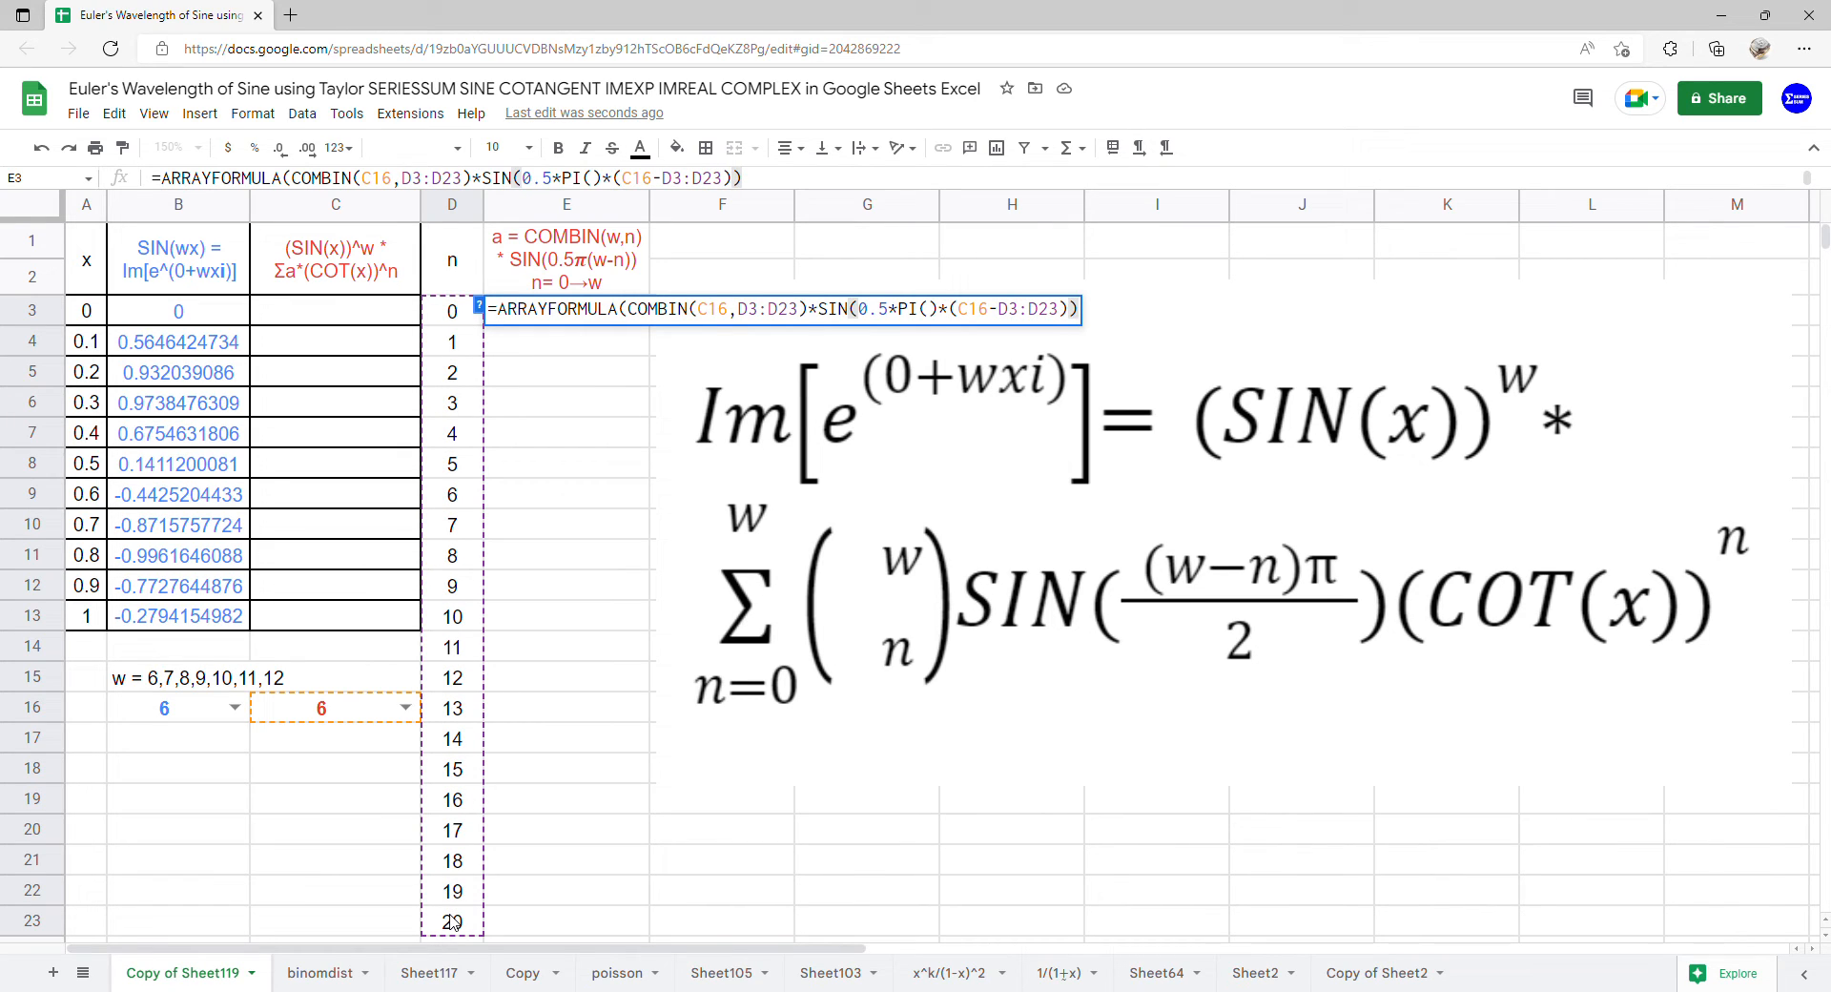
type(")")
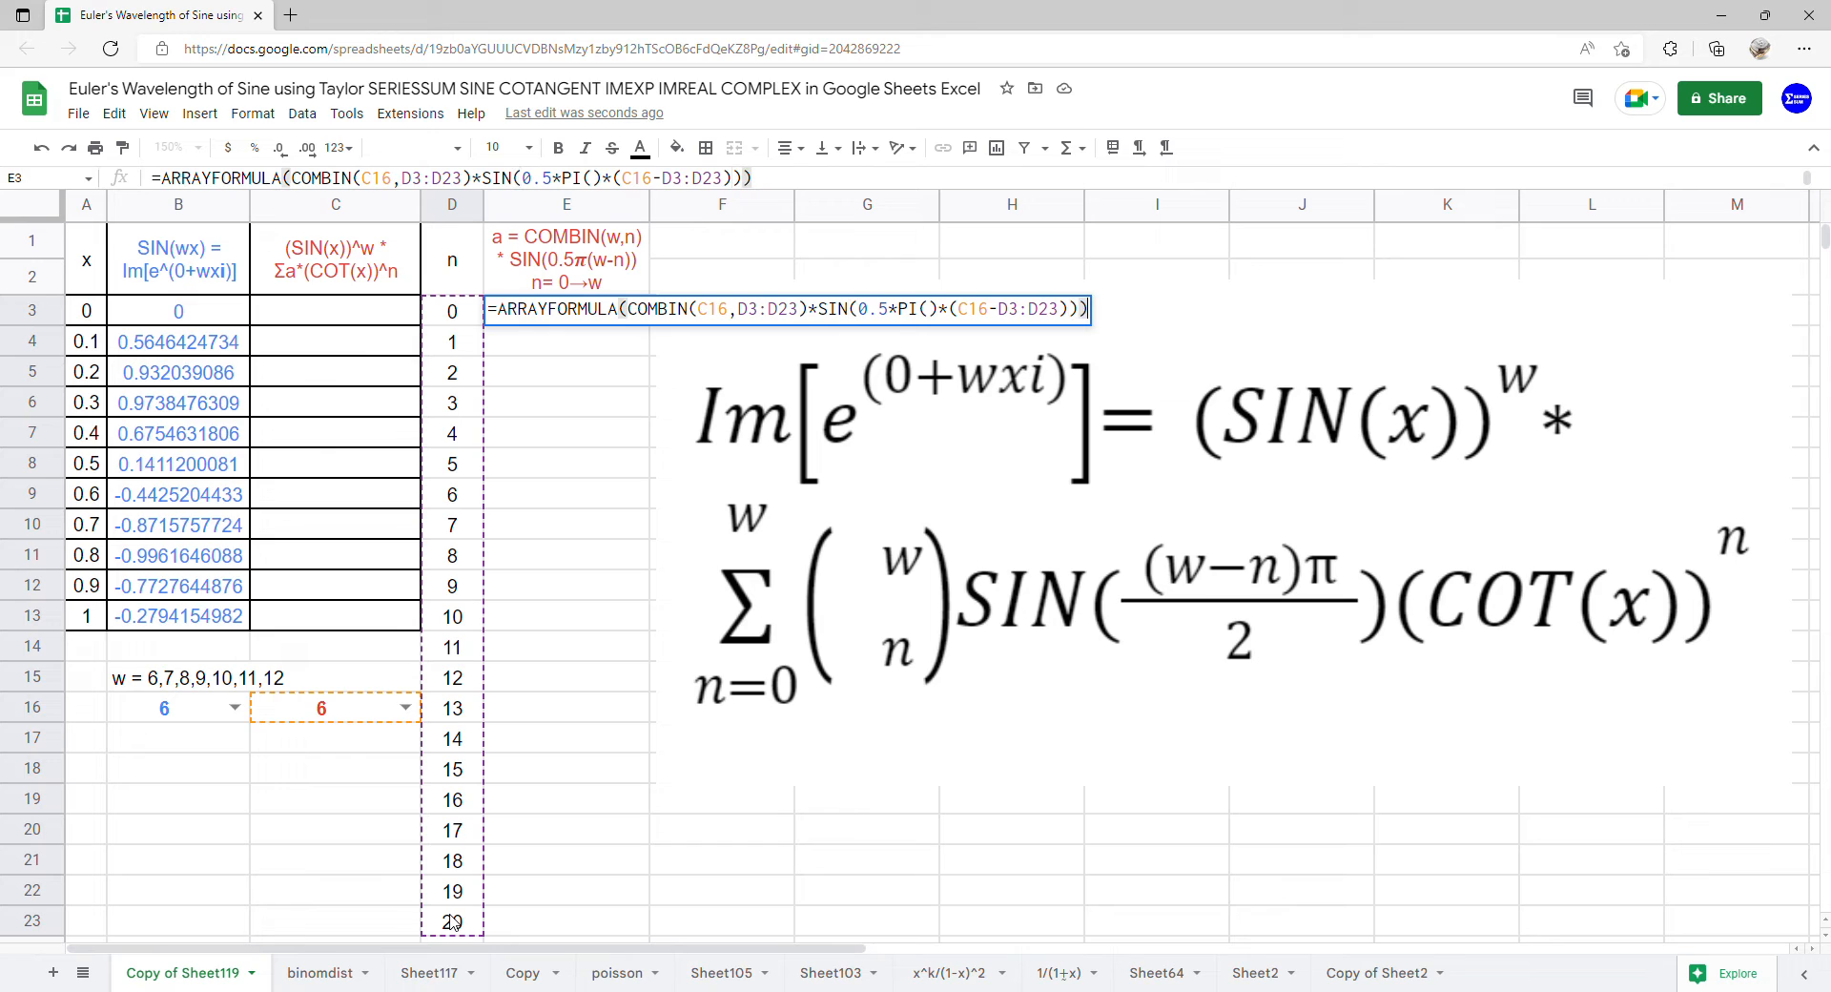
key("Return")
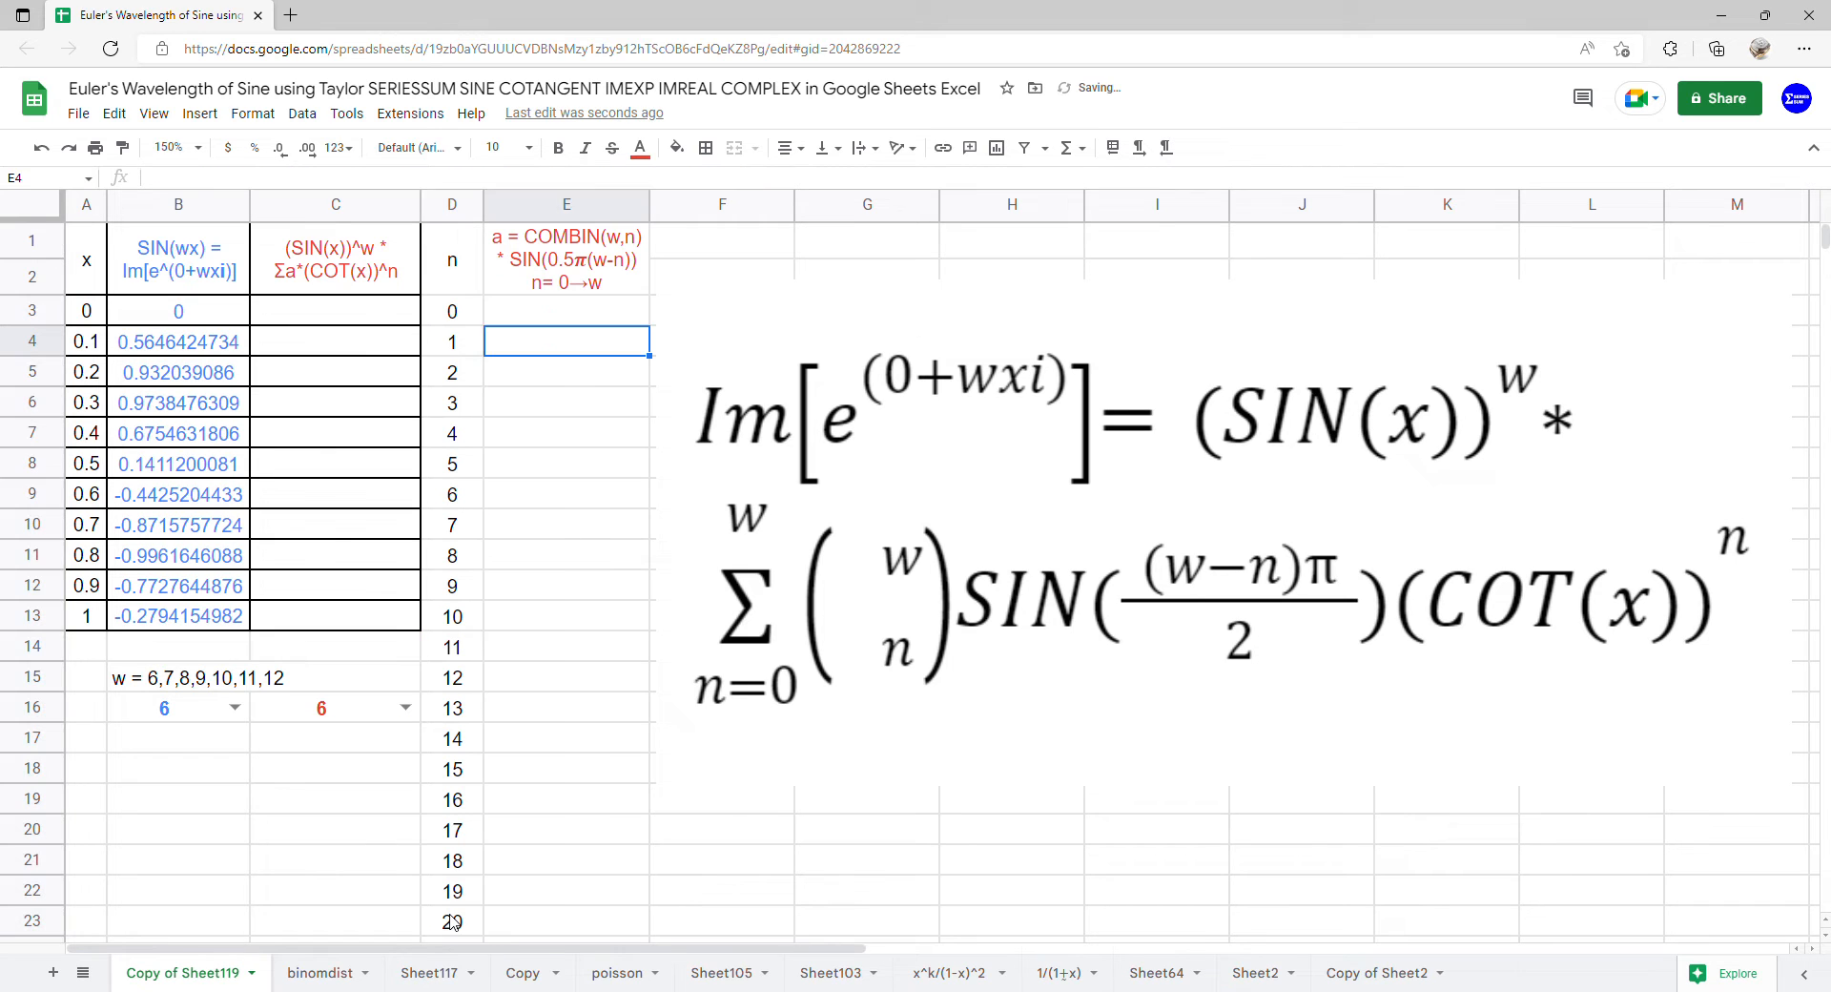
Wrap the COMBIN expression in E3 with IF(D3:D23>C16,0,…) inside the ARRAYFORMULA so that coefficients with n above w are 0
left_click_drag(582, 525, 592, 863)
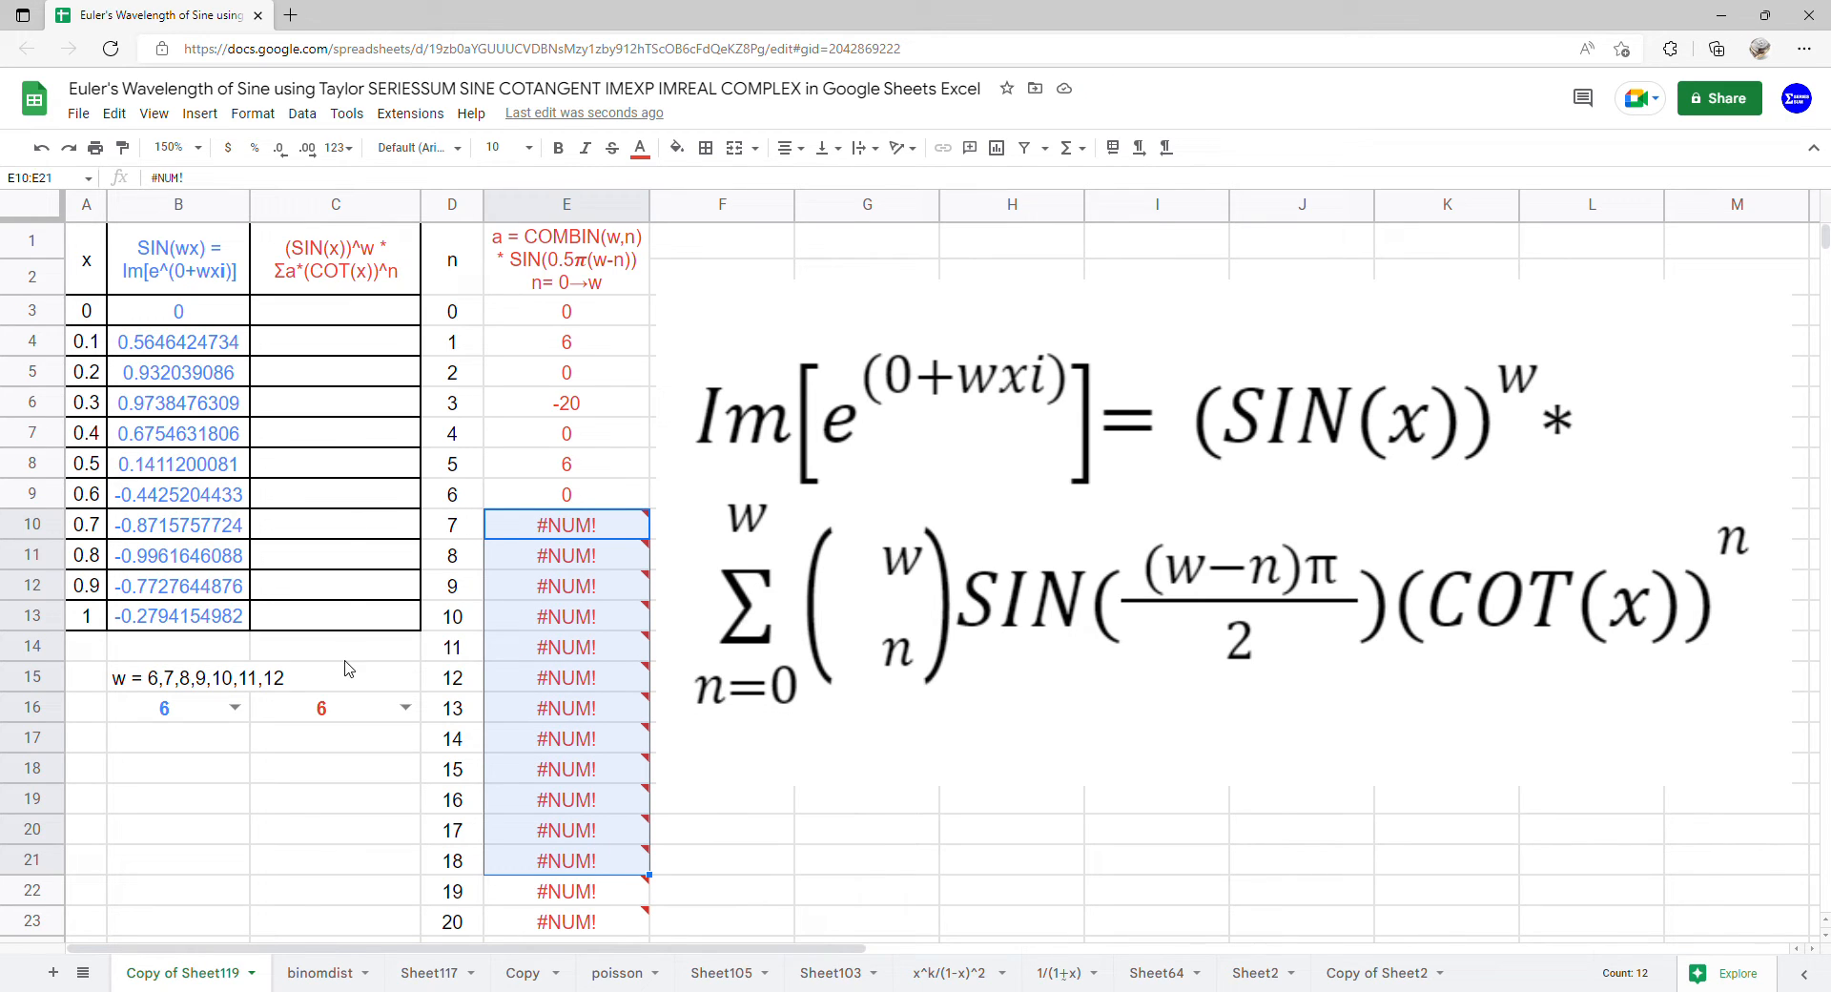
double_click(544, 321)
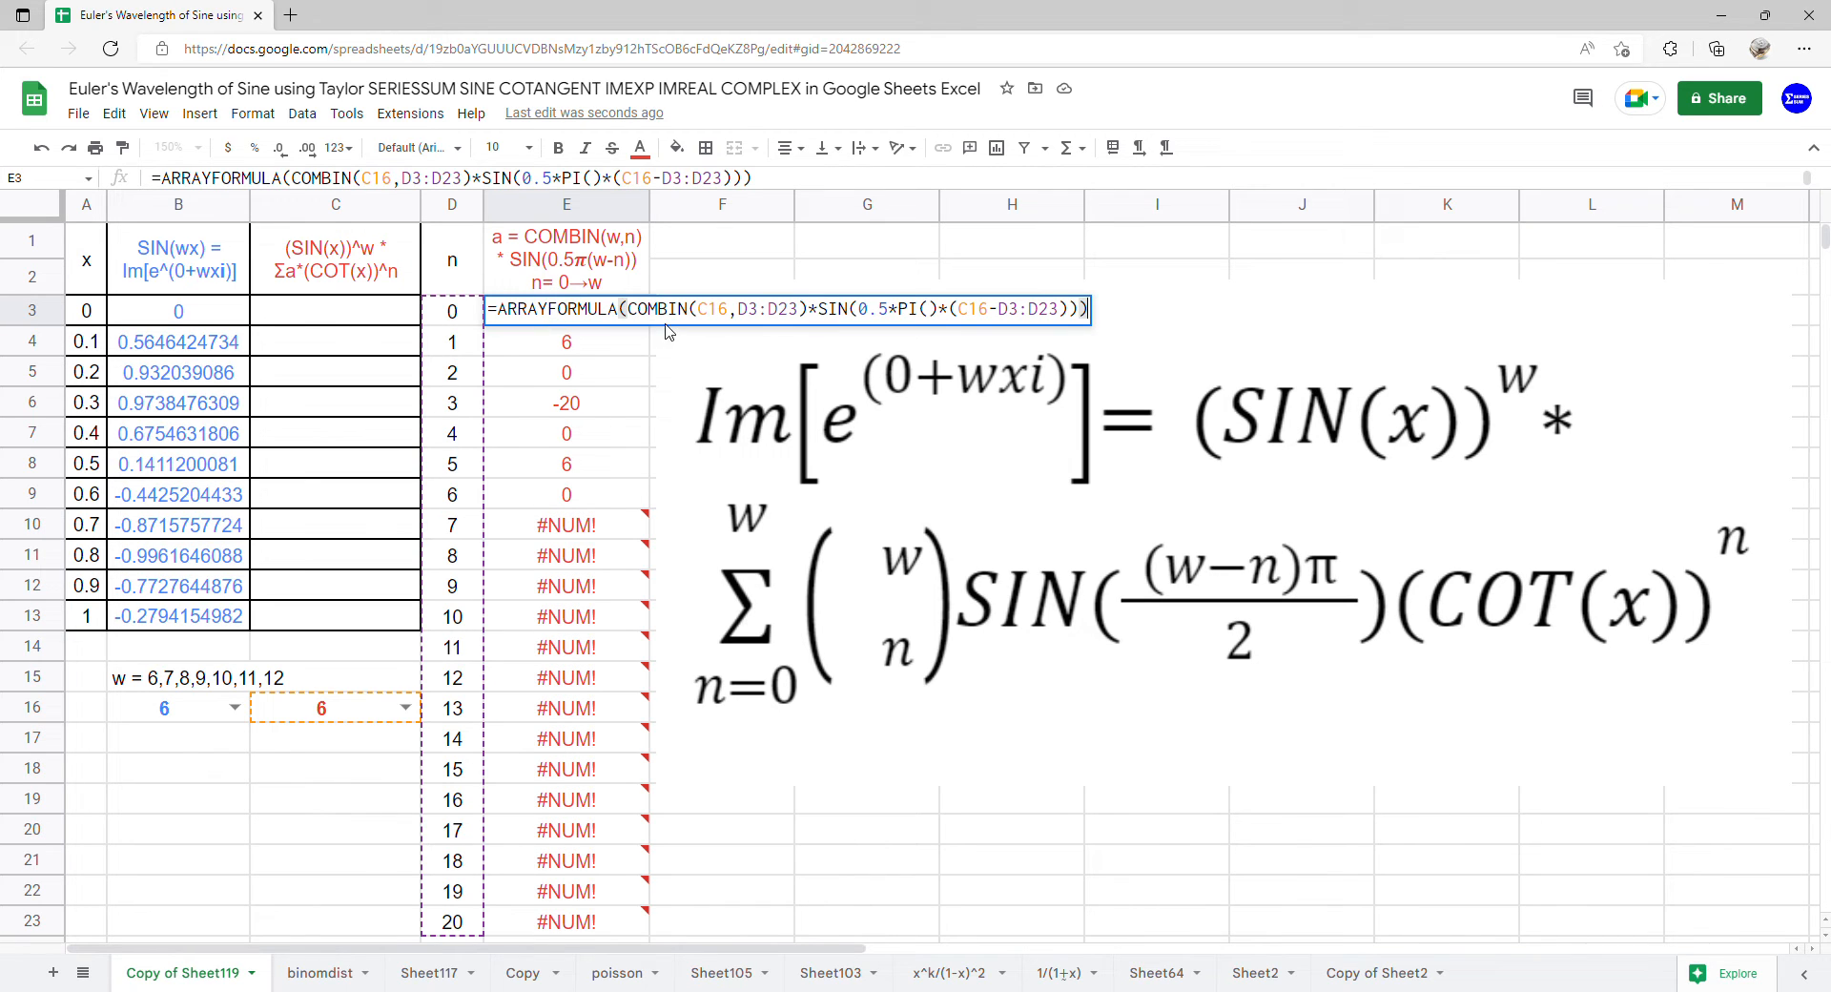
left_click(627, 313)
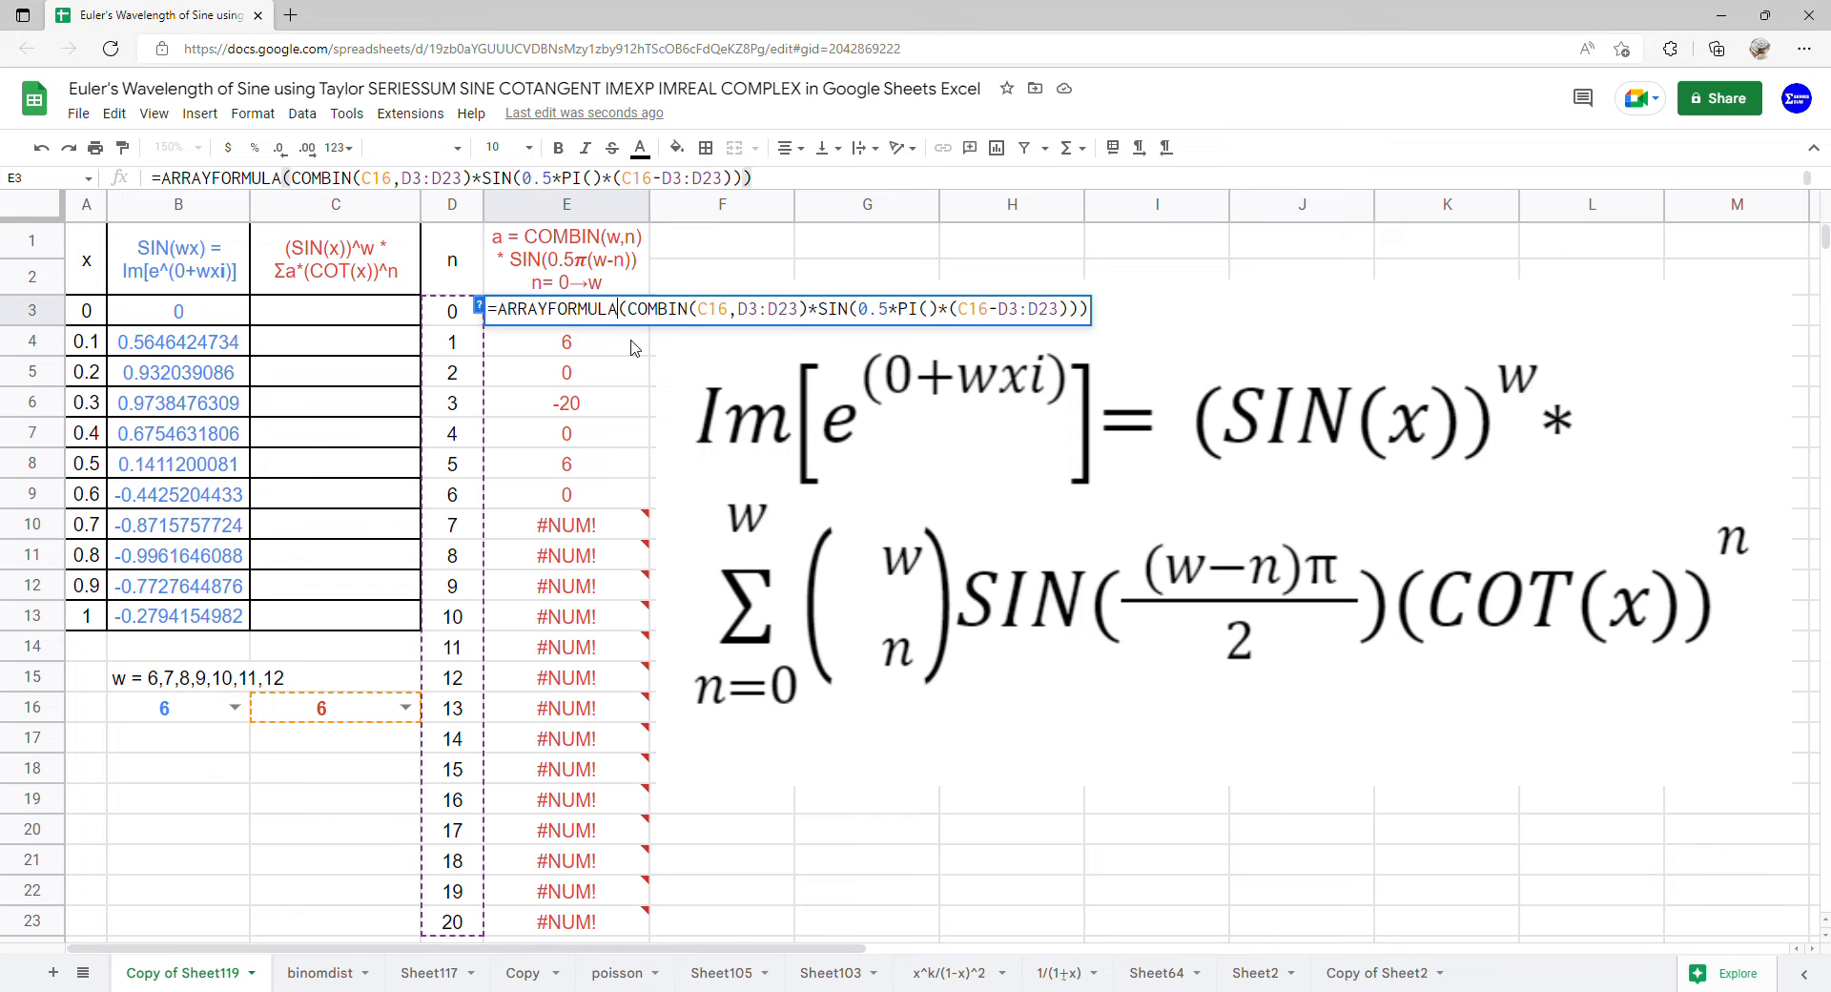
type("(")
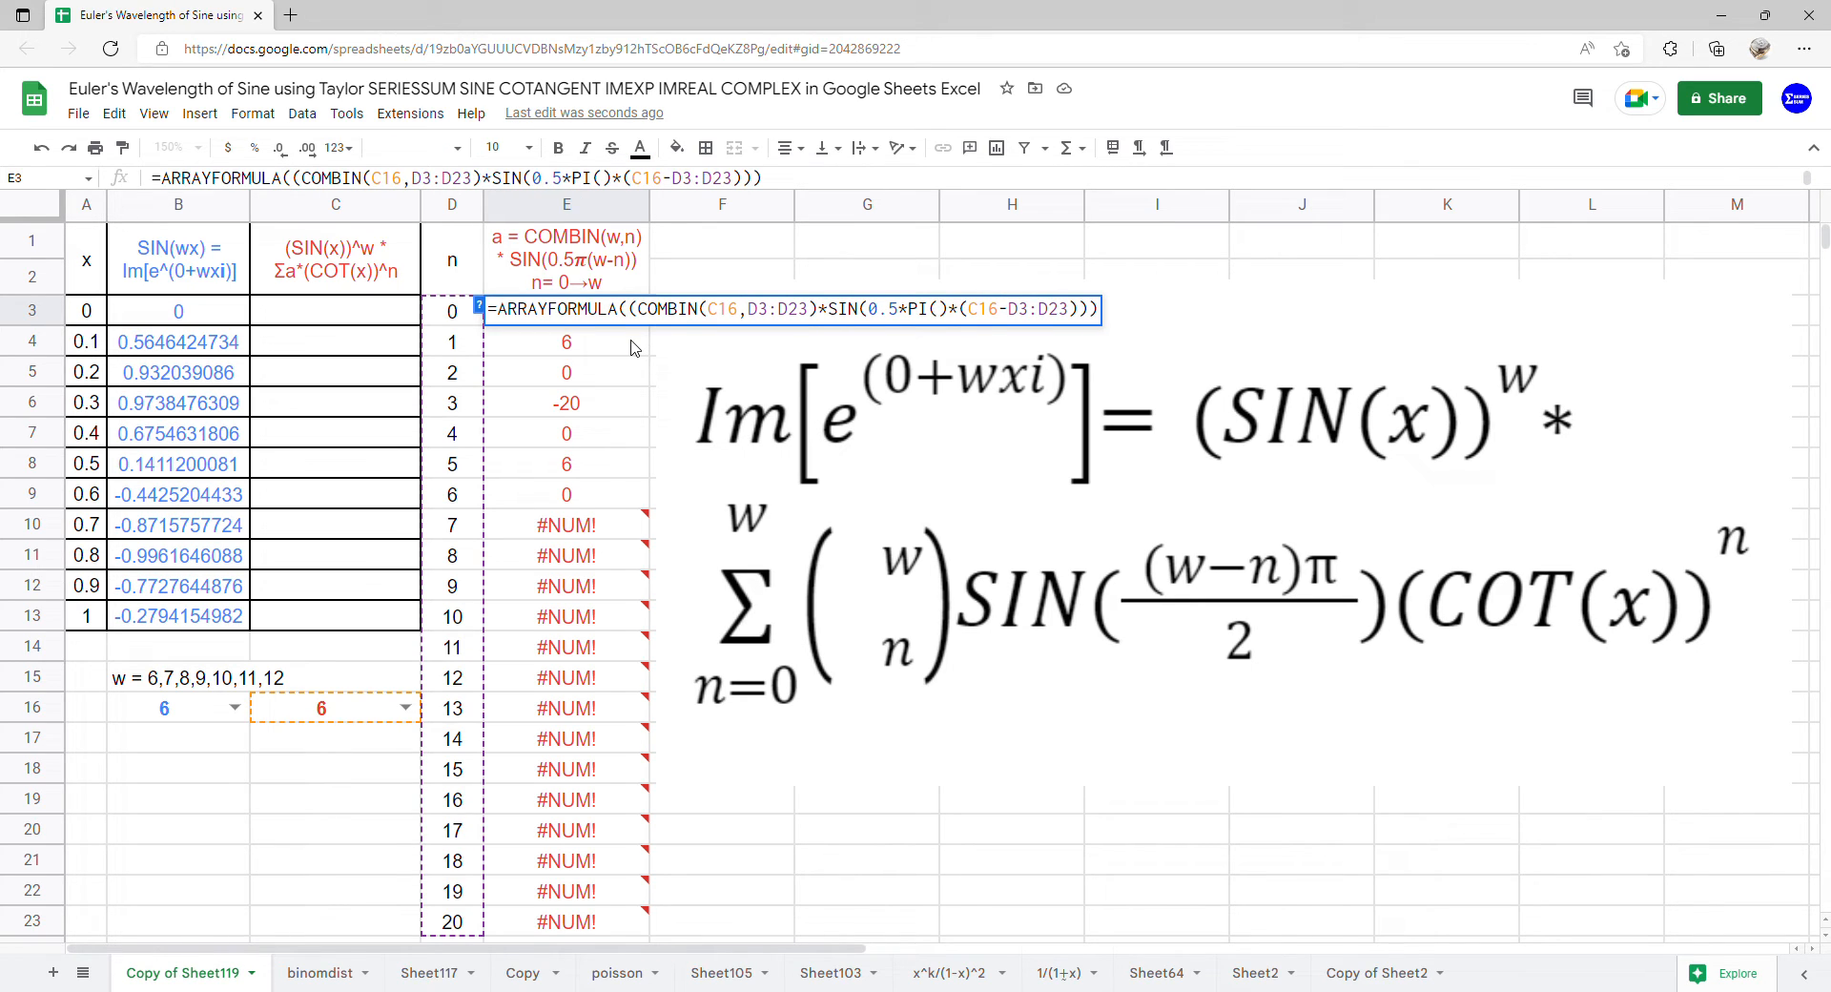
type("if")
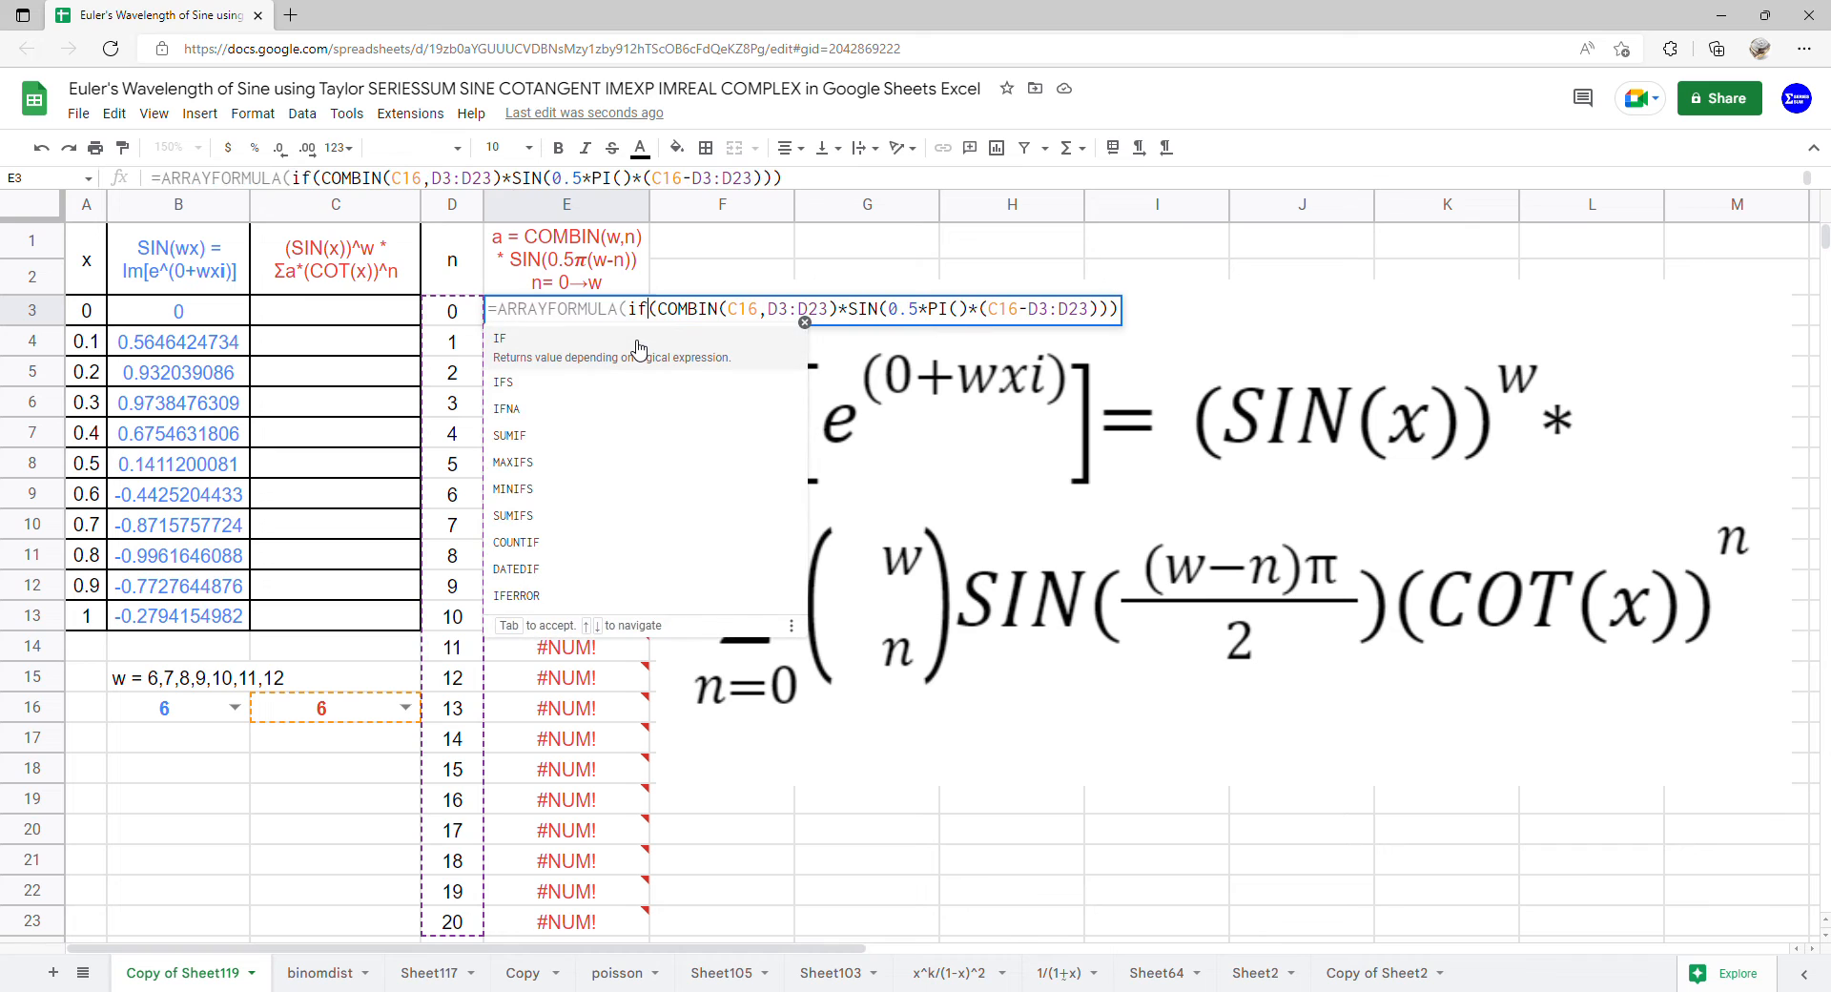
left_click(639, 348)
left_click_drag(465, 322, 458, 926)
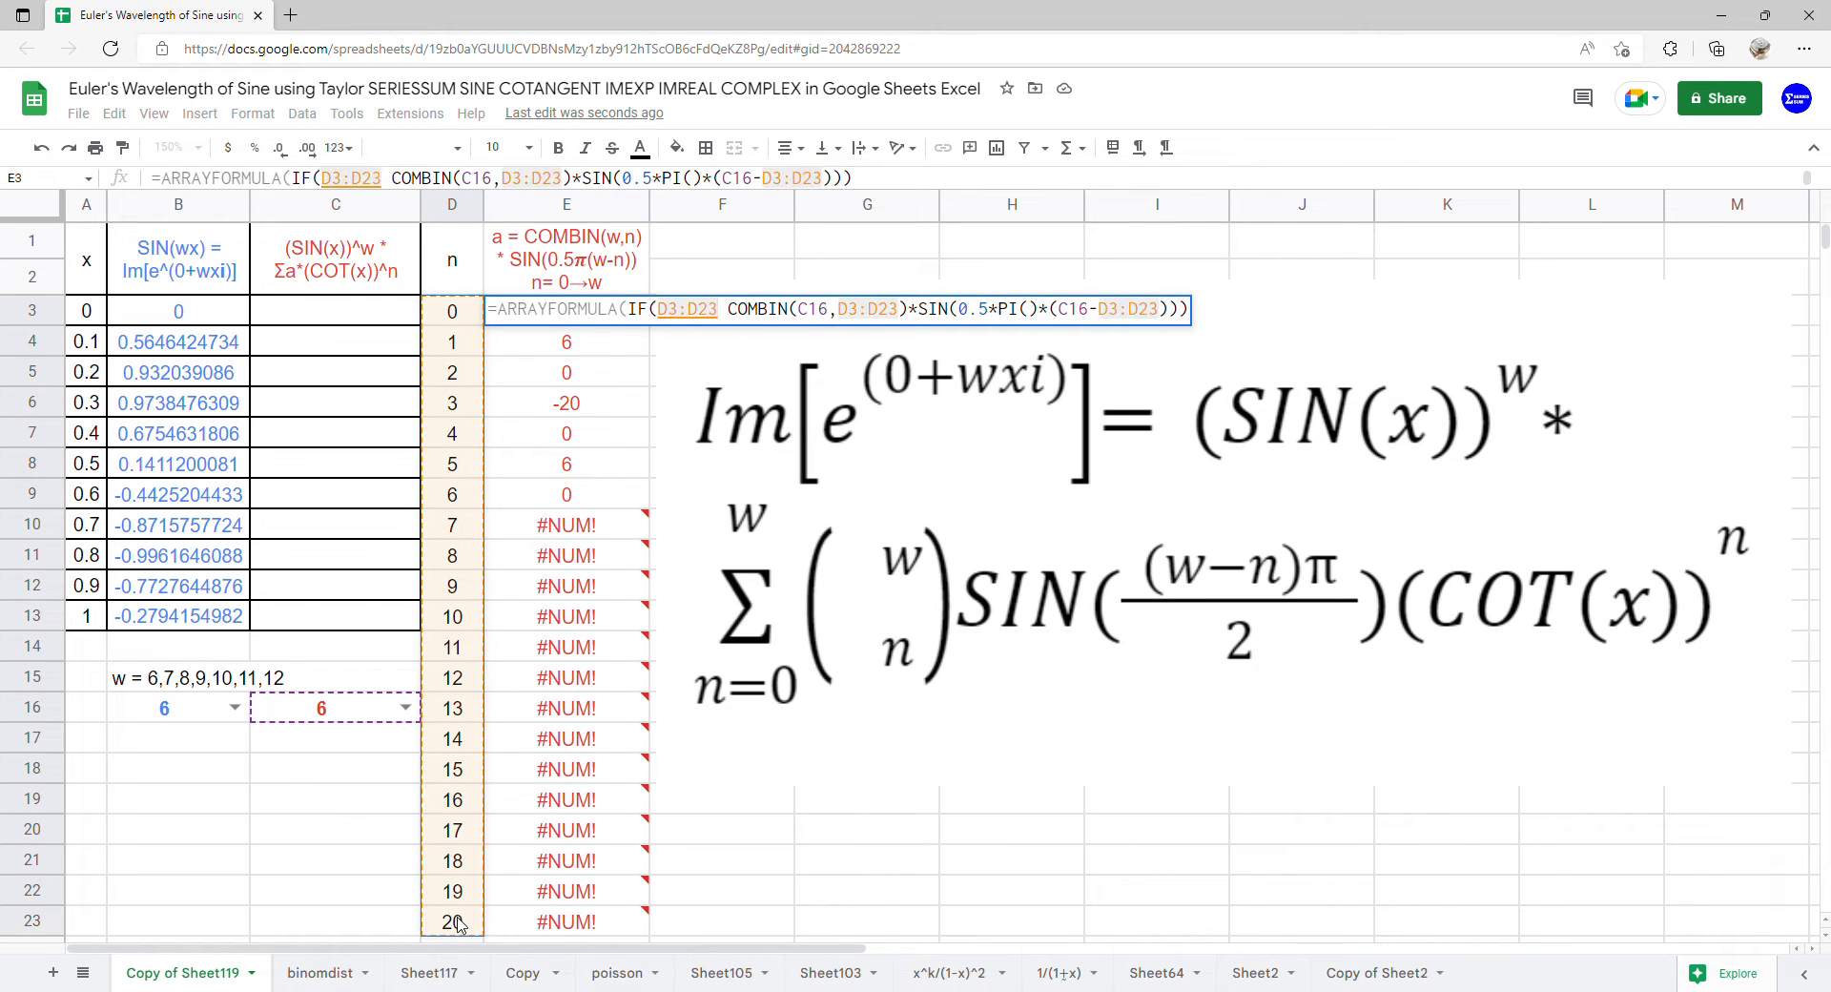
type(">")
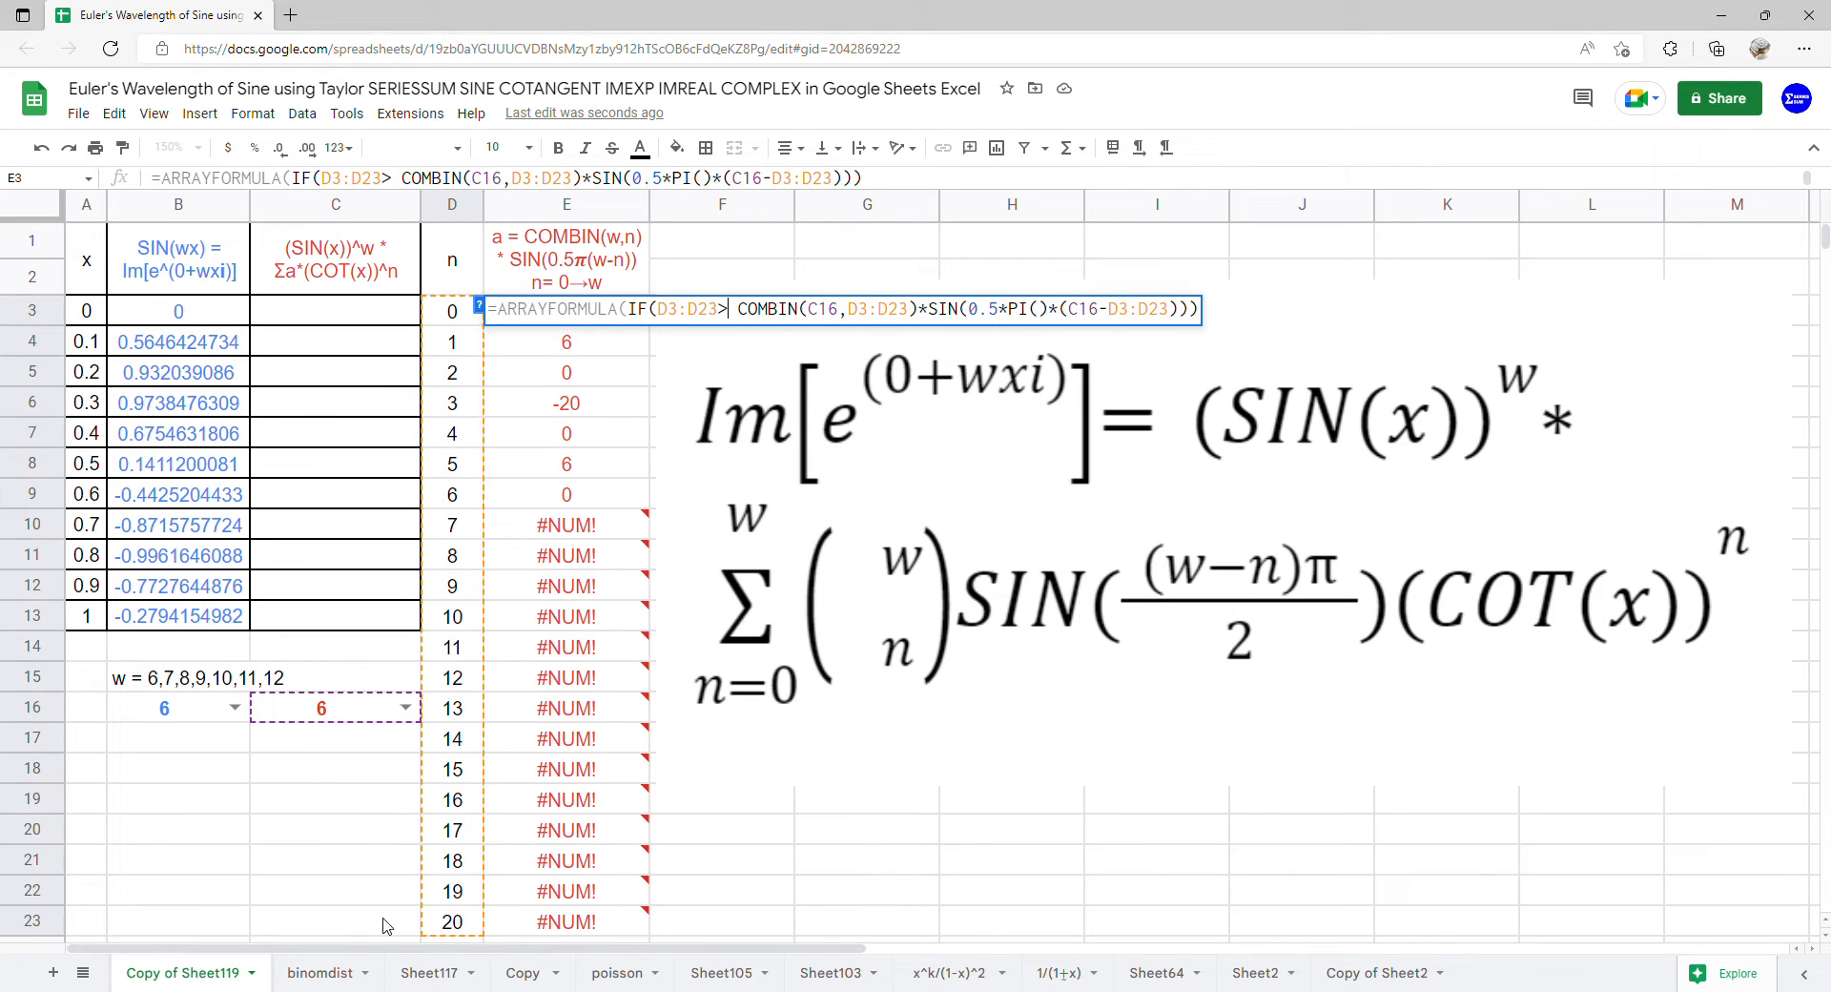
left_click(346, 715)
type(",0,")
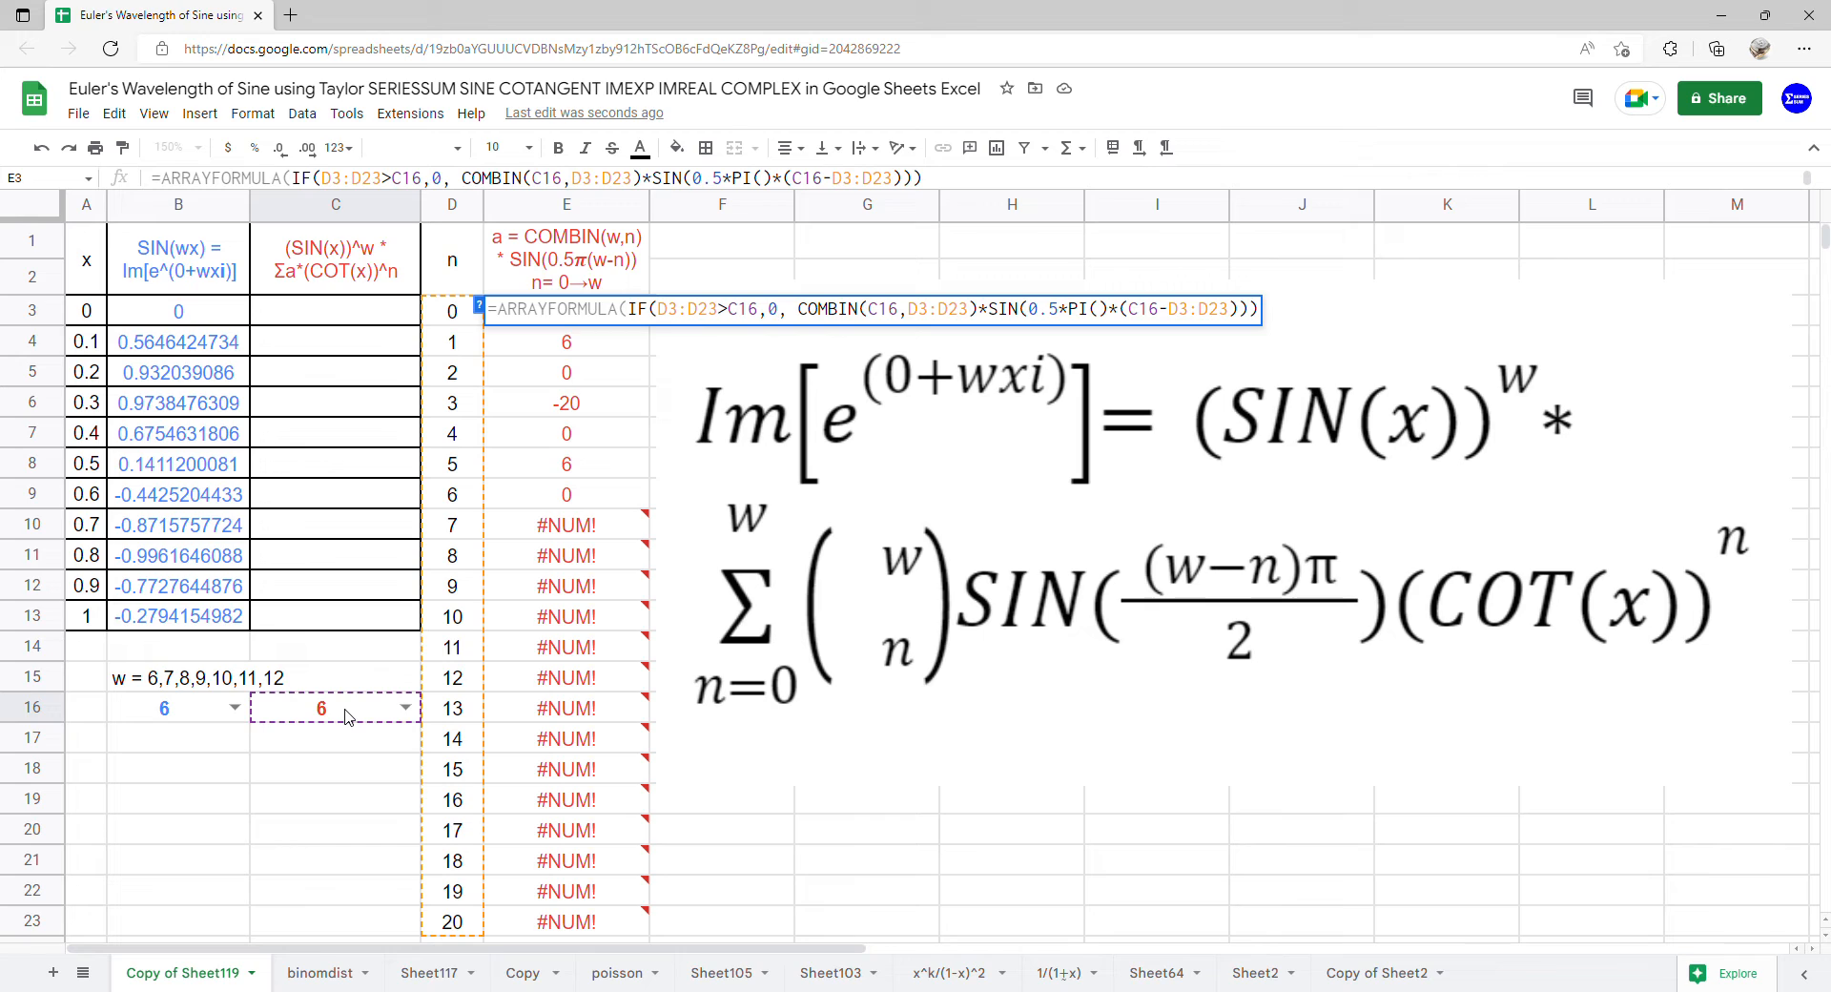
key("Return")
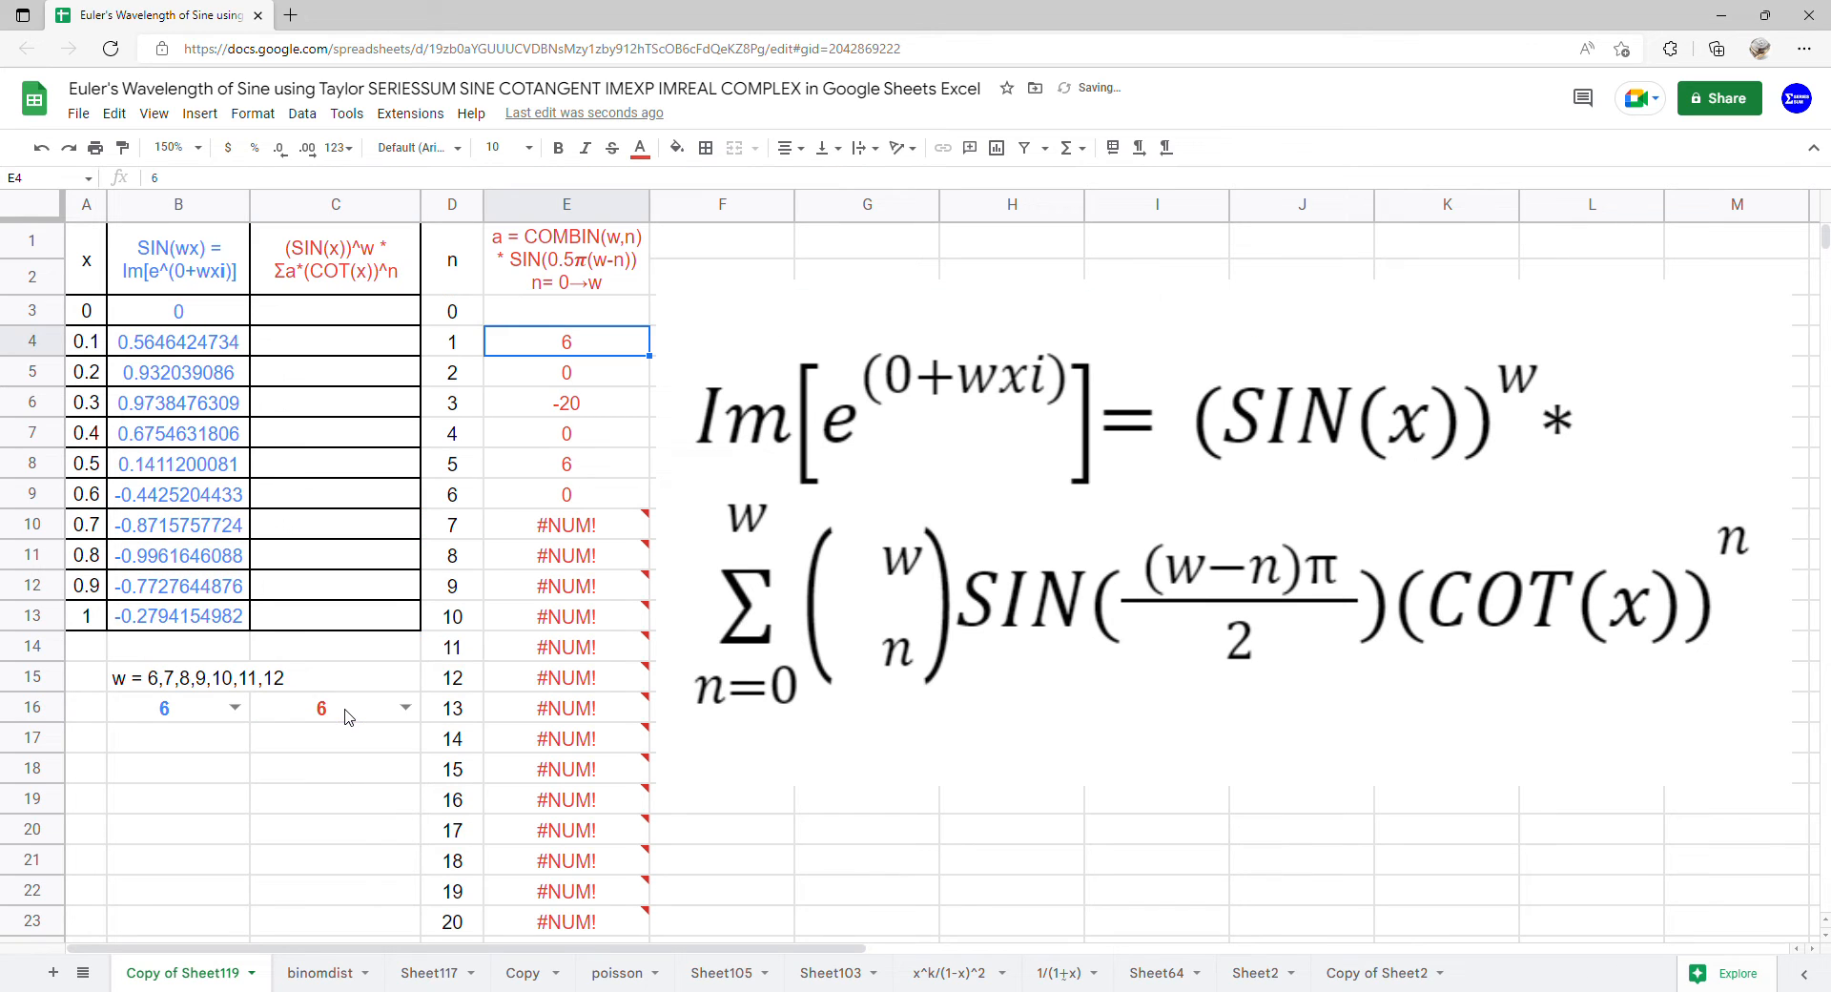
Enter the formula =ARRAYFORMULA(SERIESSUM(COT(A3:A13),0,1,E3:E23)) in cell C3
left_click(346, 327)
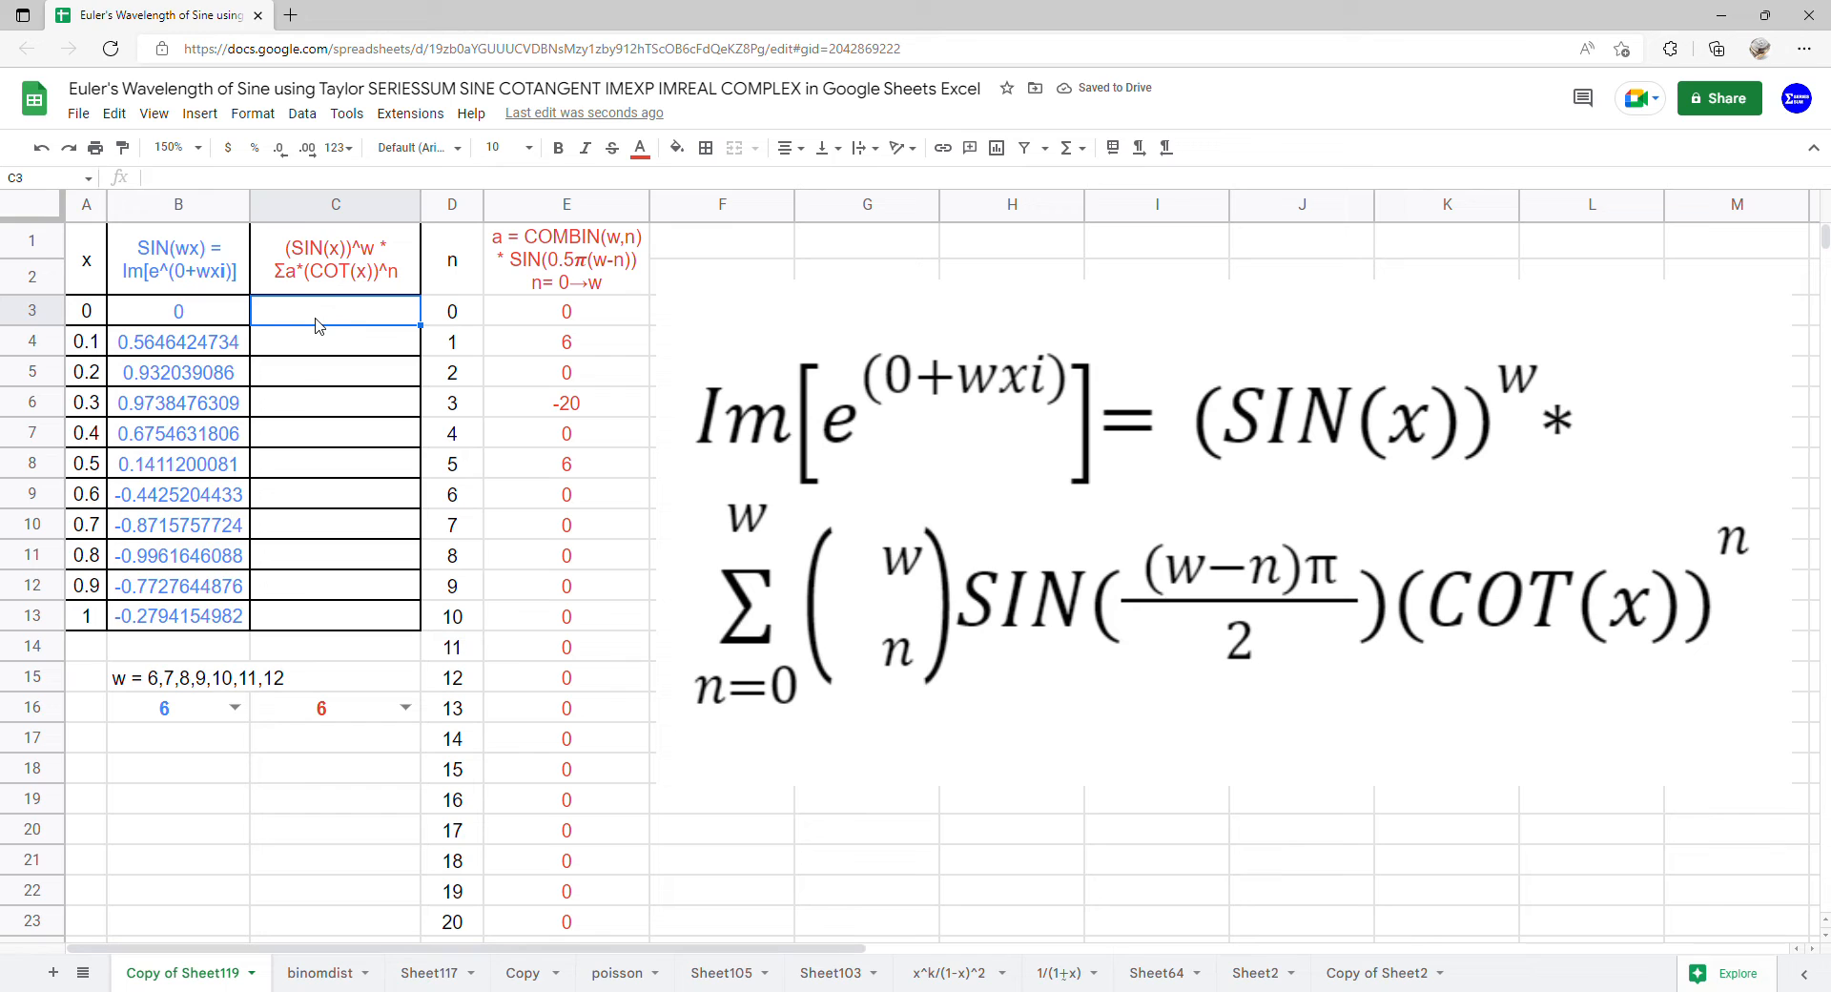
type("=arr")
key("Tab")
type("ser")
key("Tab")
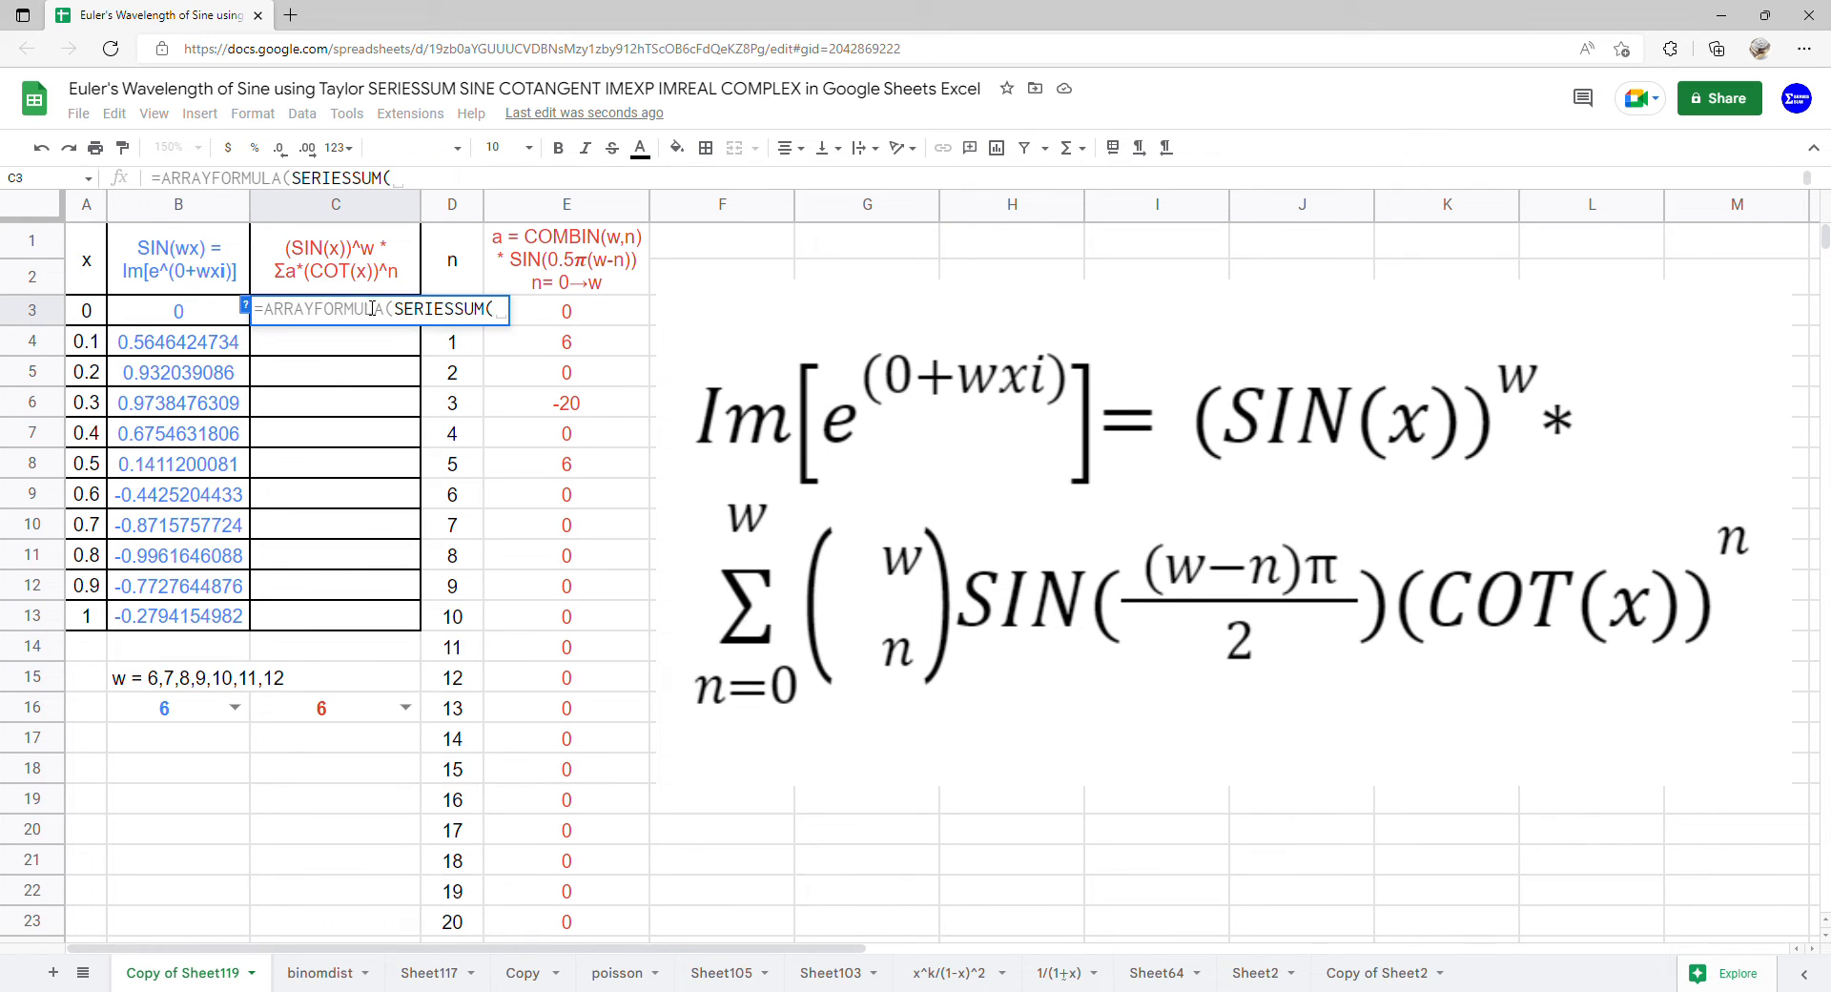
type("cot")
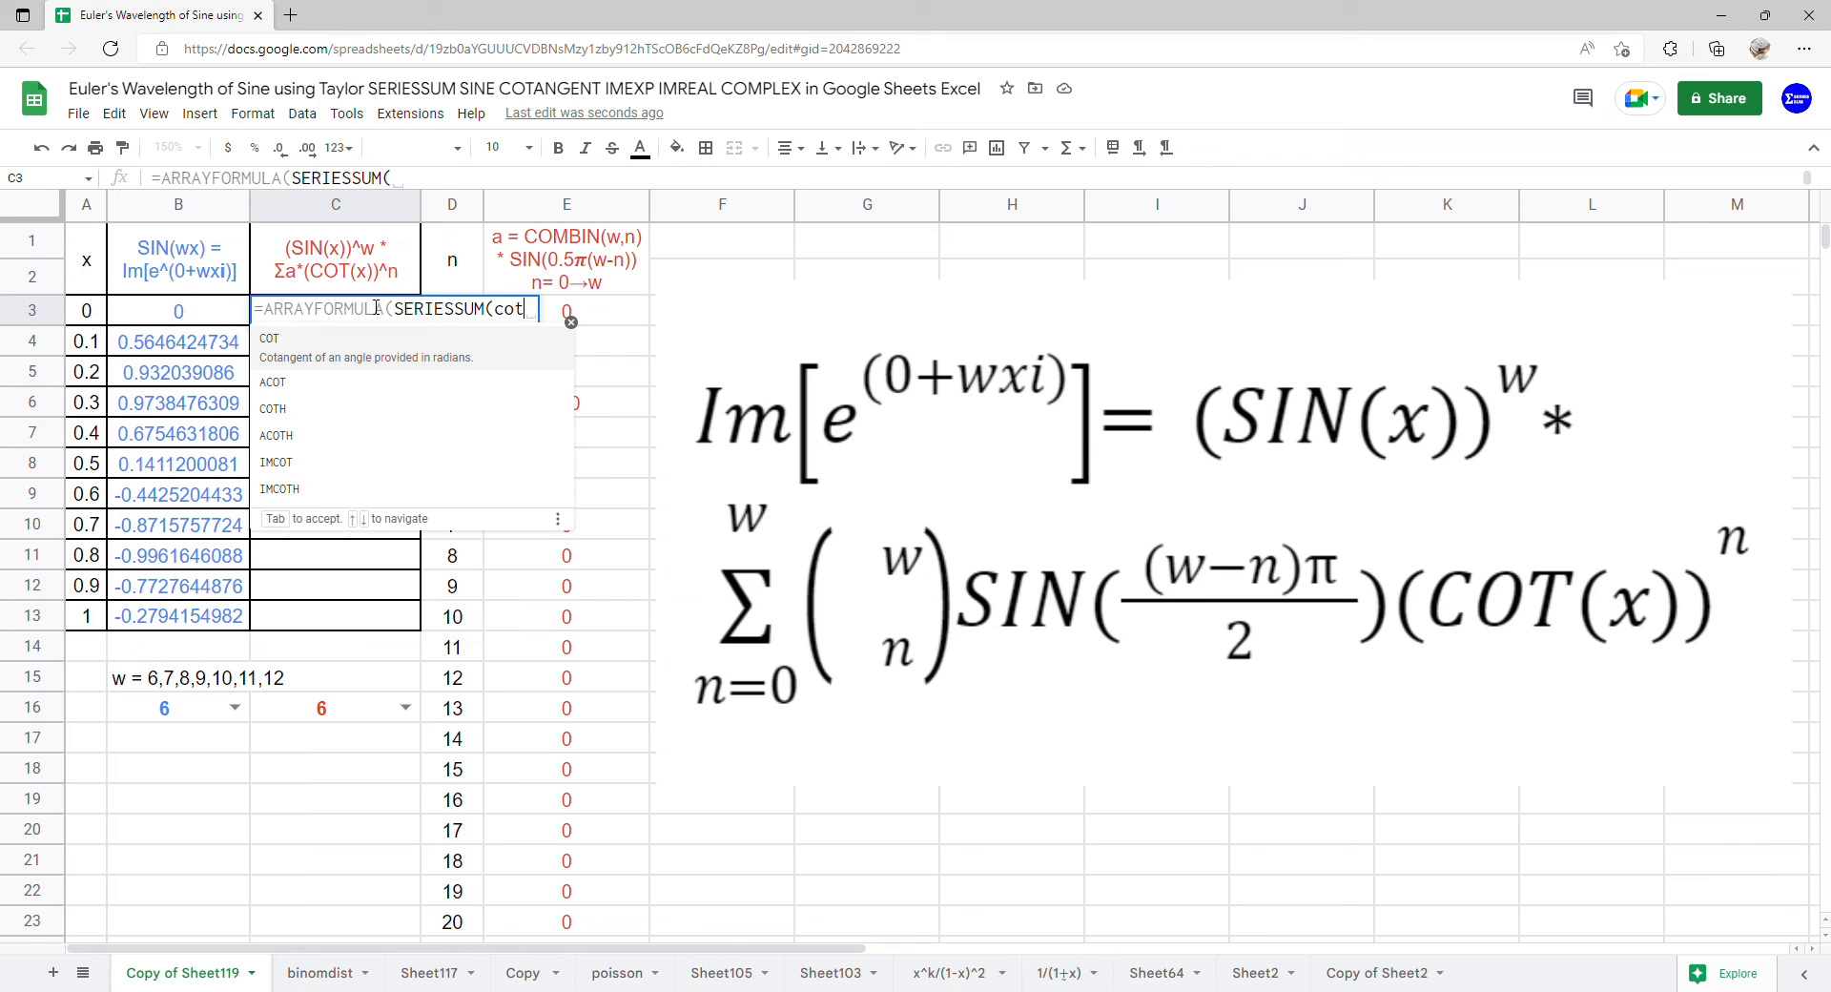
key("Tab")
left_click_drag(99, 315, 100, 603)
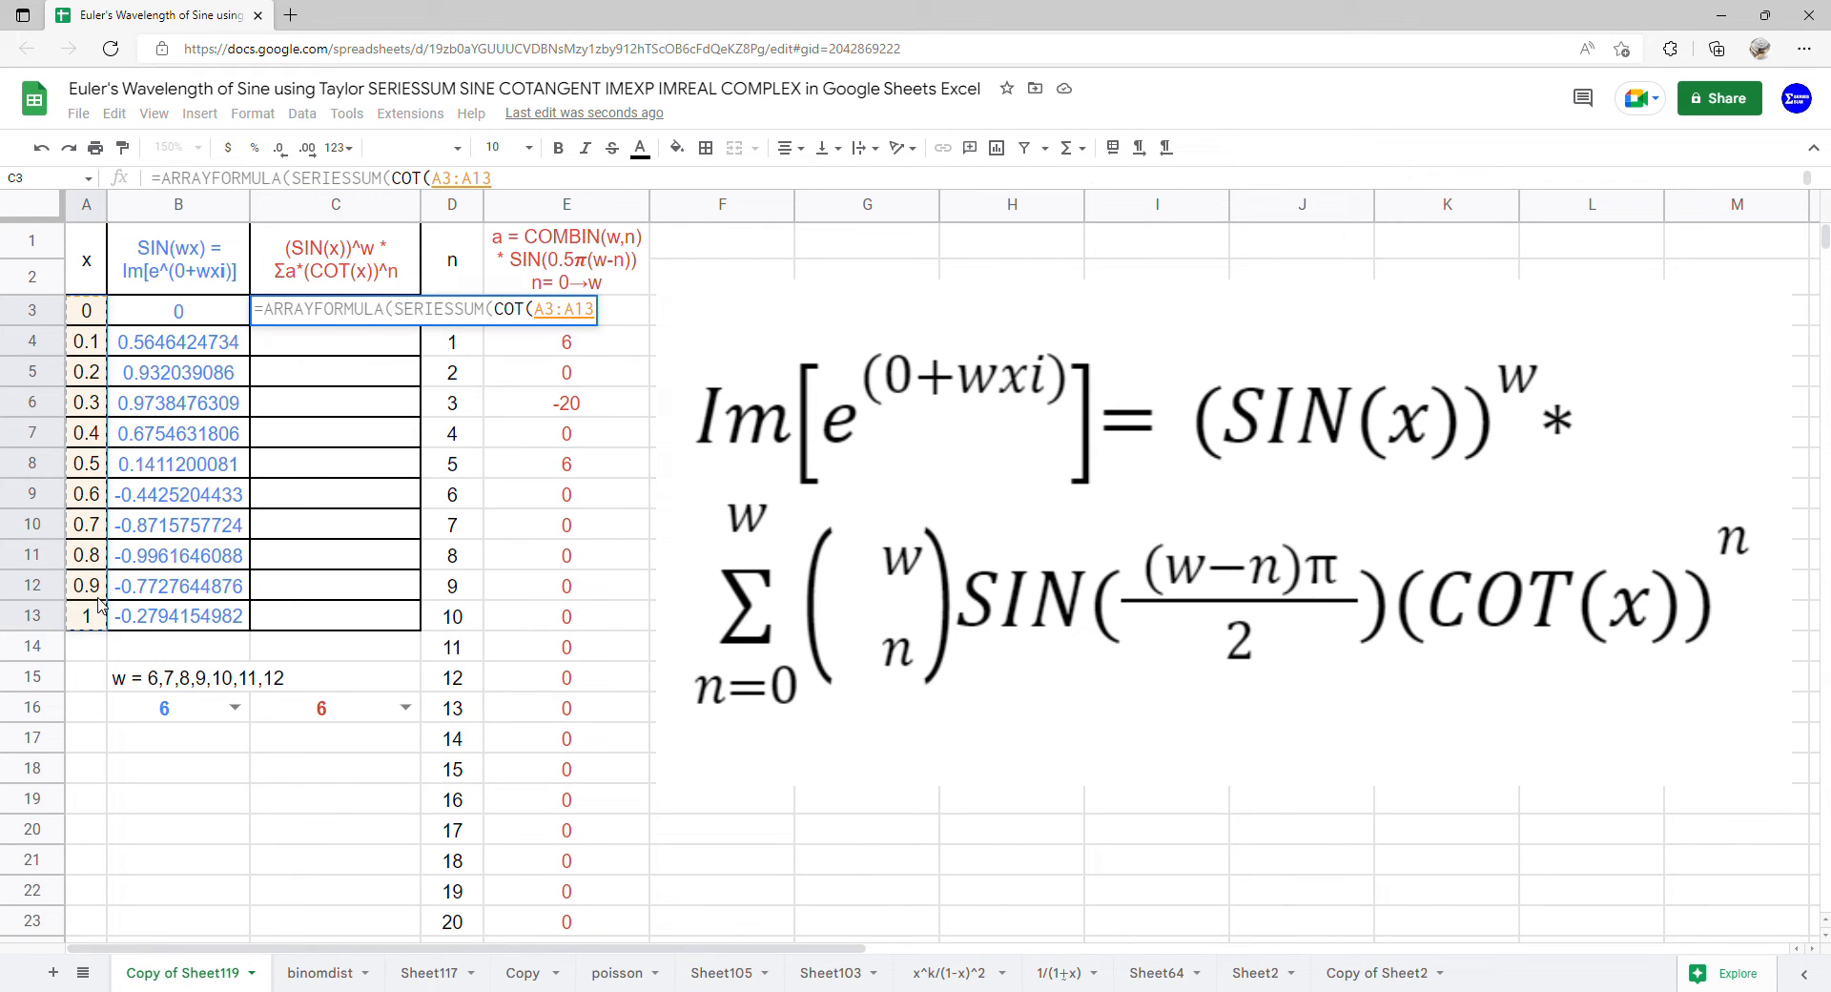
type("),0,1")
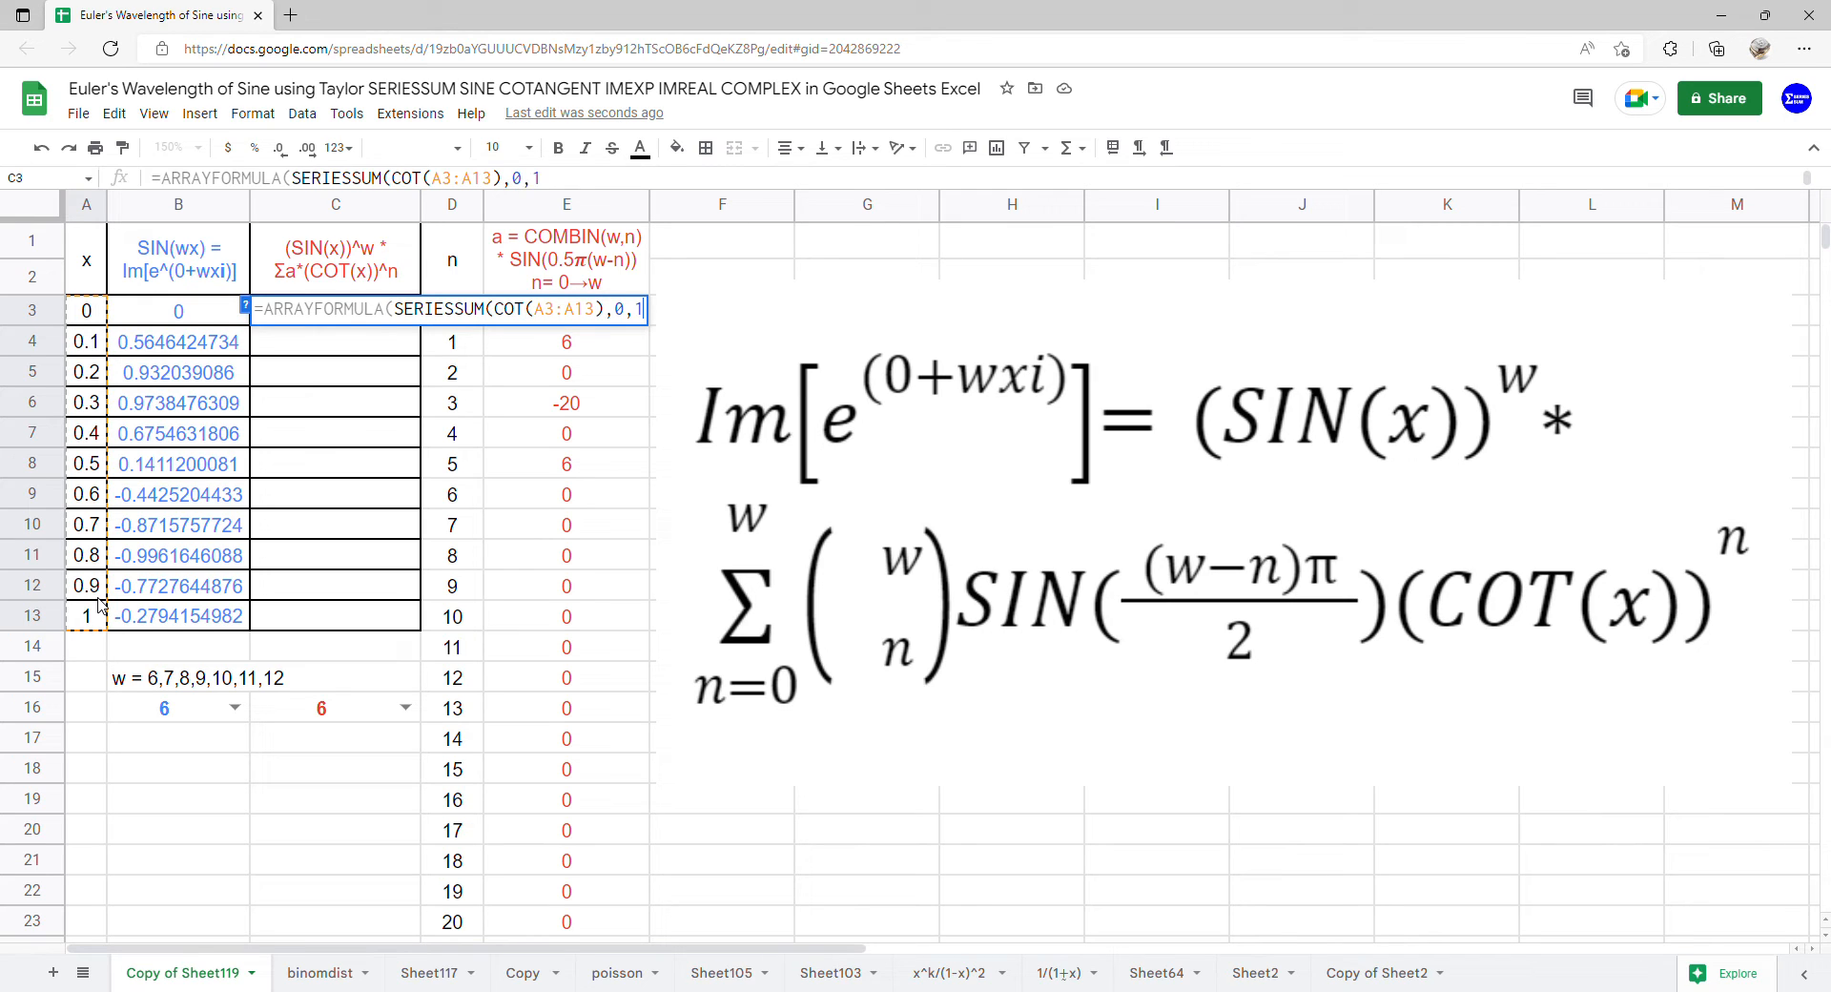
type(",")
left_click_drag(516, 928, 533, 324)
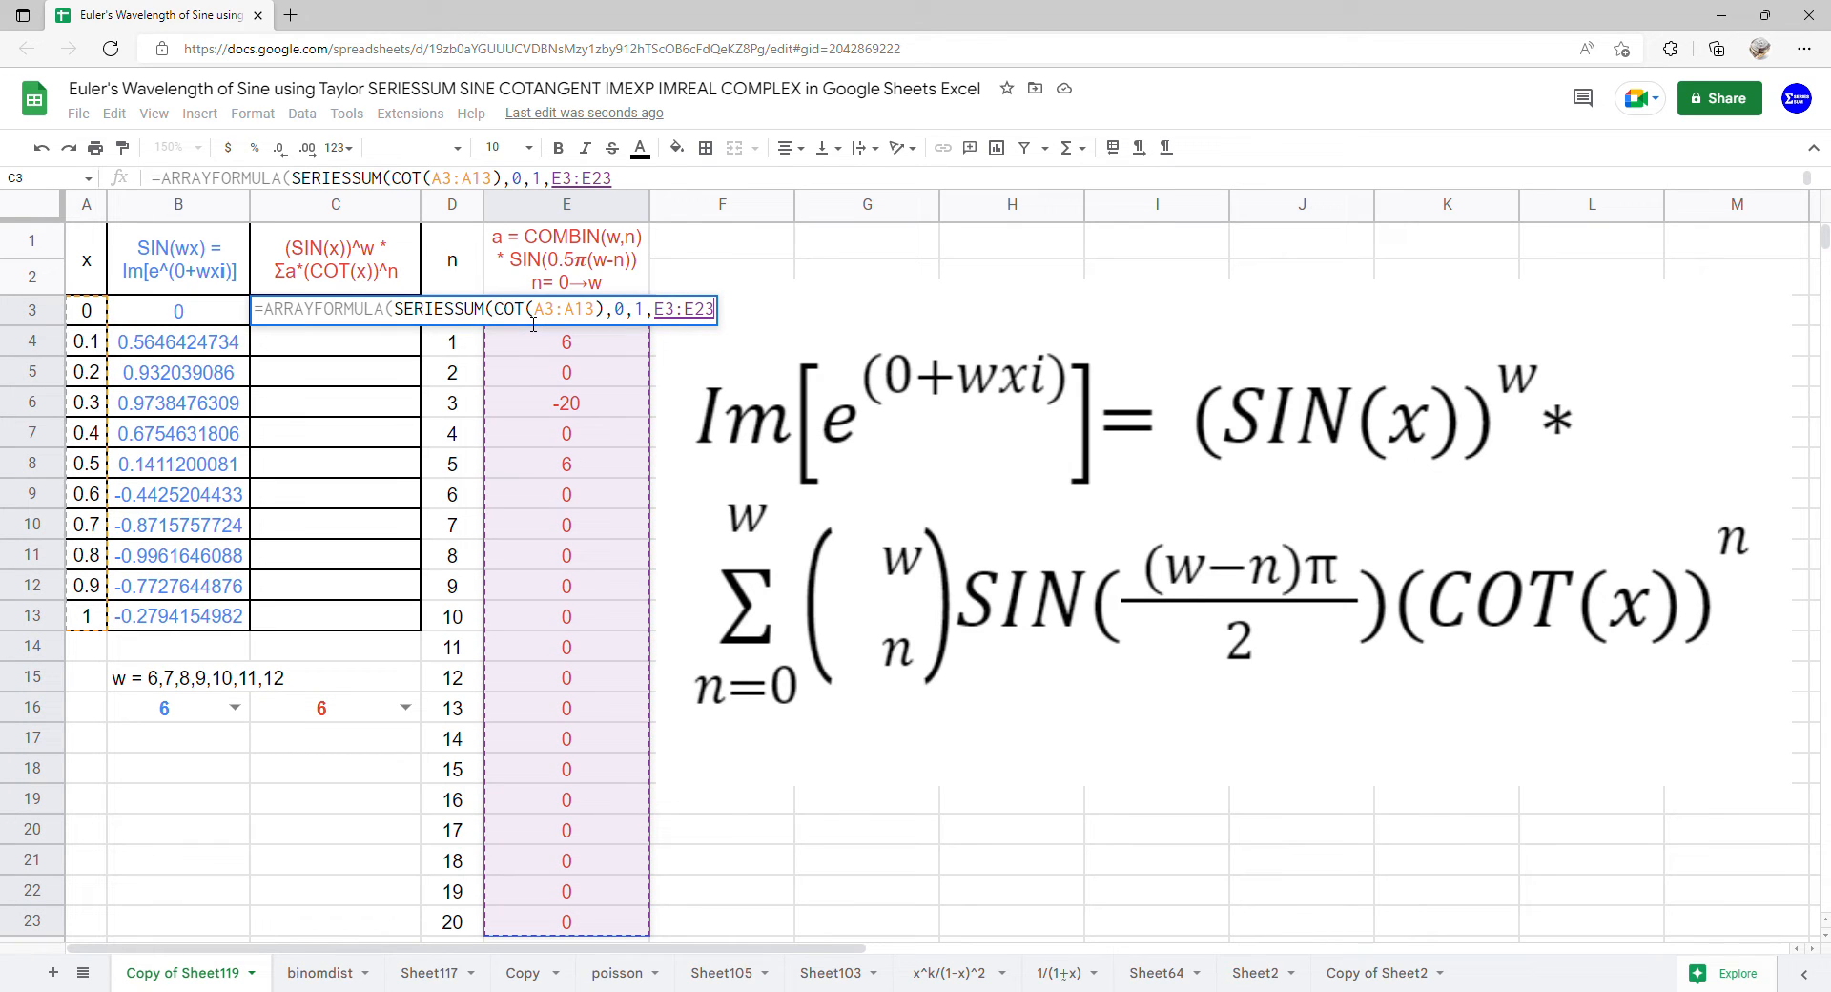
key("Return")
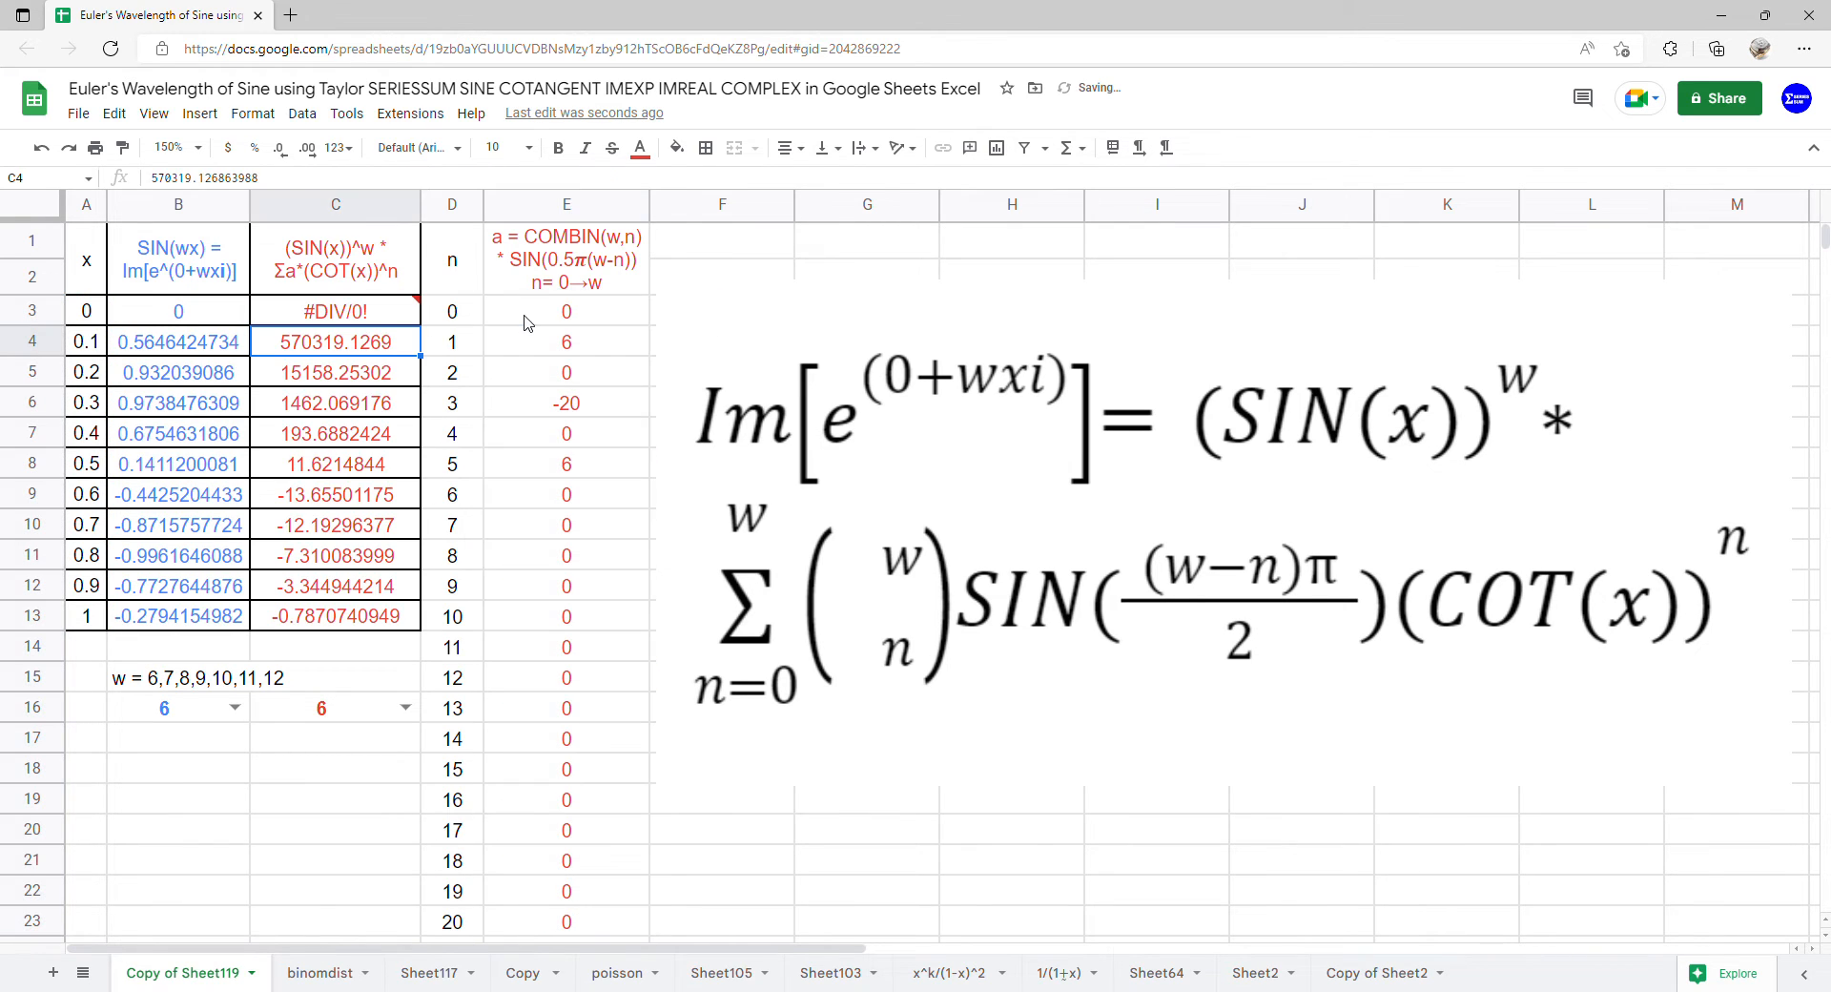
Multiply the SERIESSUM term in C3 by SIN(A3:A13)^C16 inside the ARRAYFORMULA
left_click(380, 322)
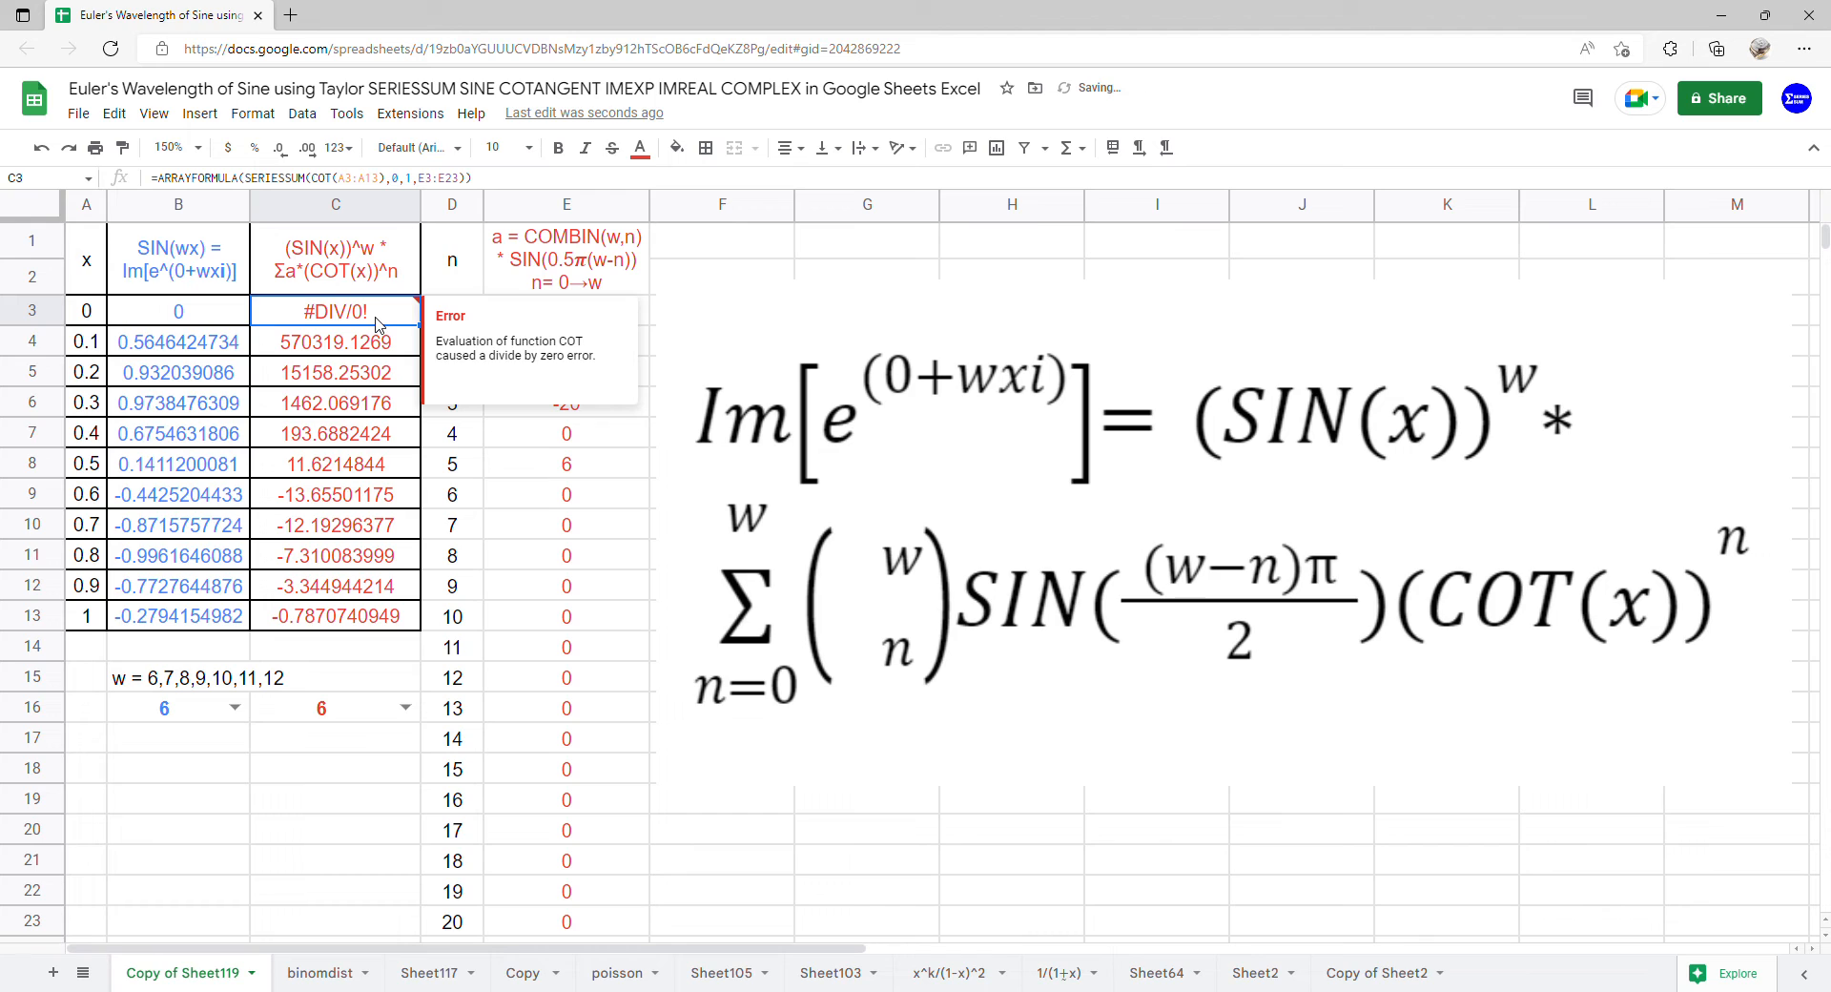
double_click(380, 323)
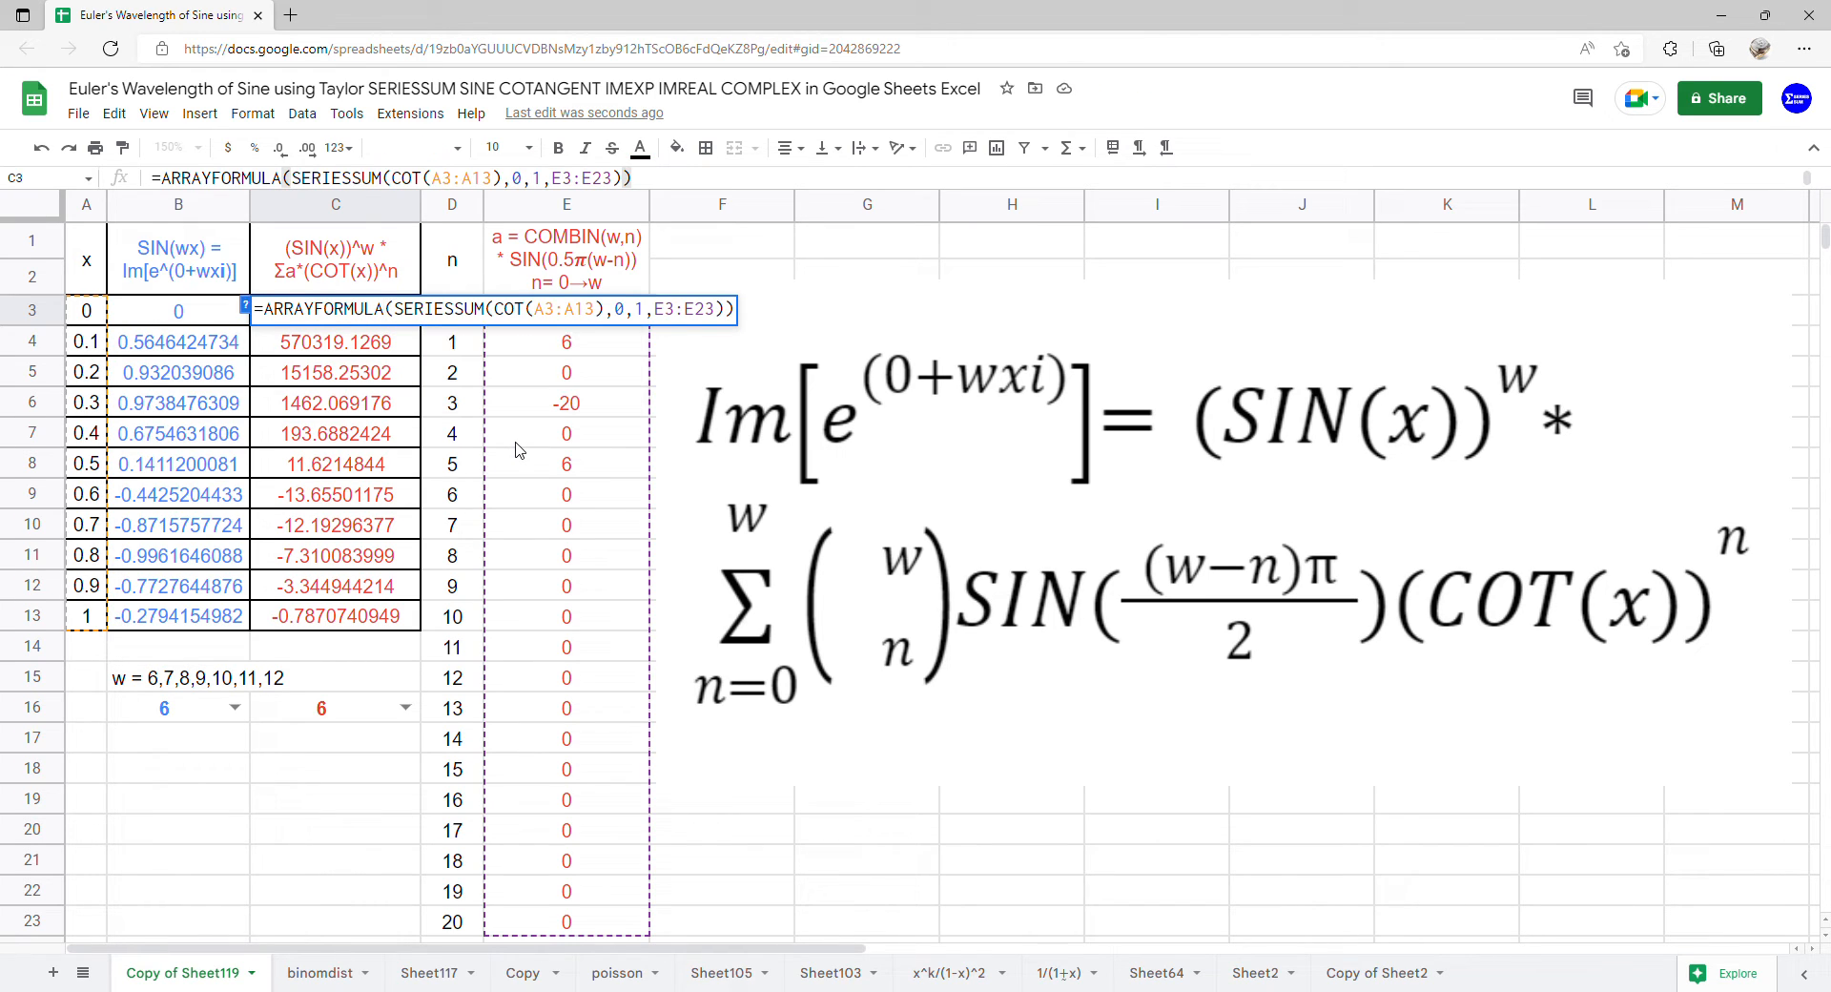
left_click(407, 311)
type("*")
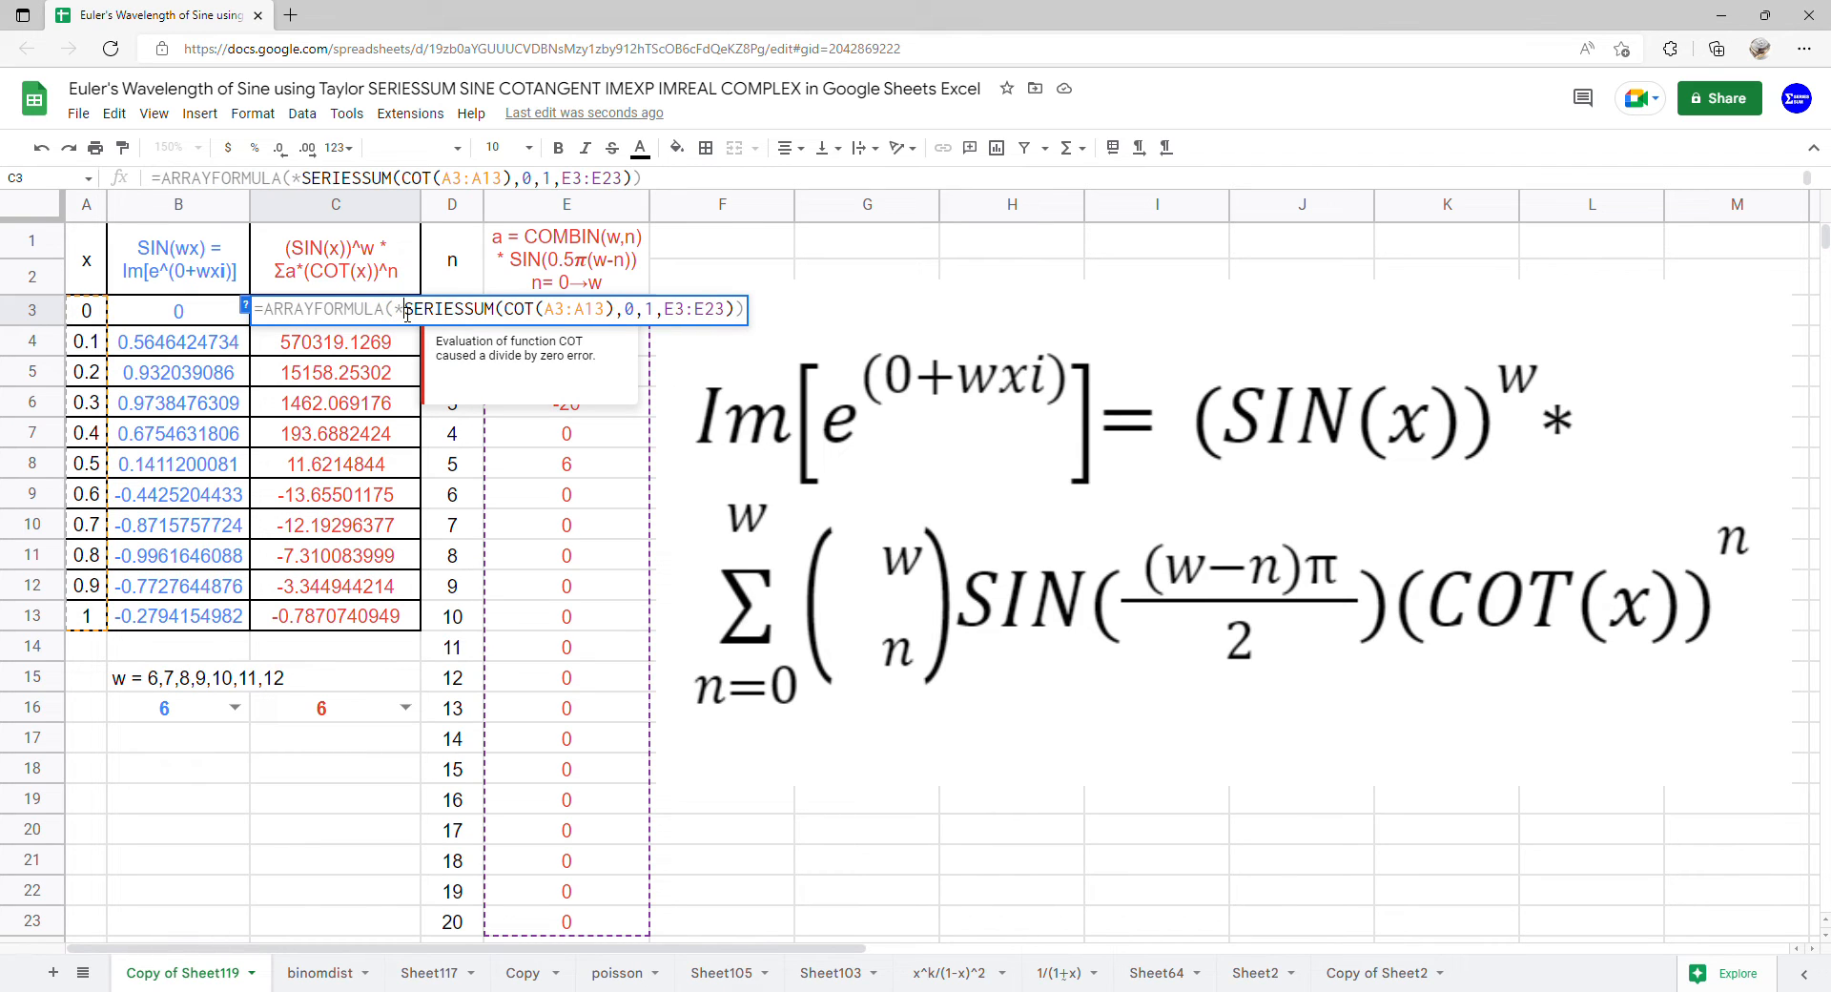
left_click(407, 311)
type("SIN(")
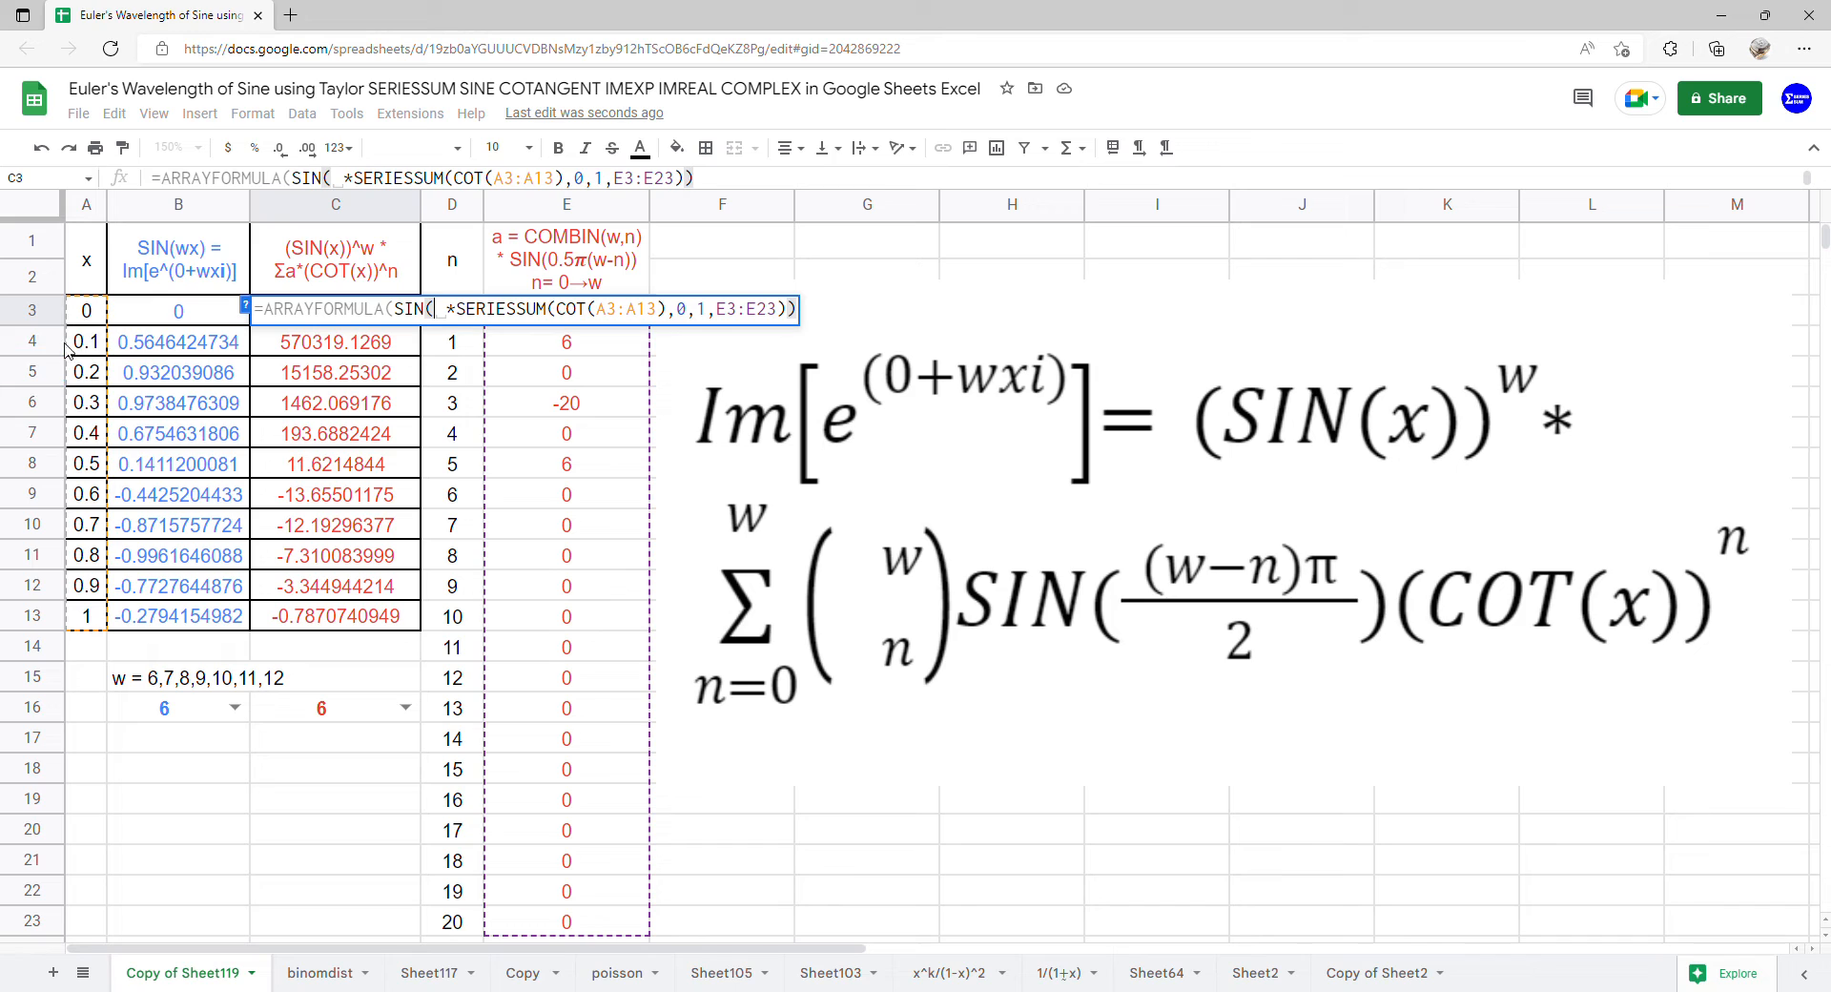
left_click_drag(88, 319, 98, 630)
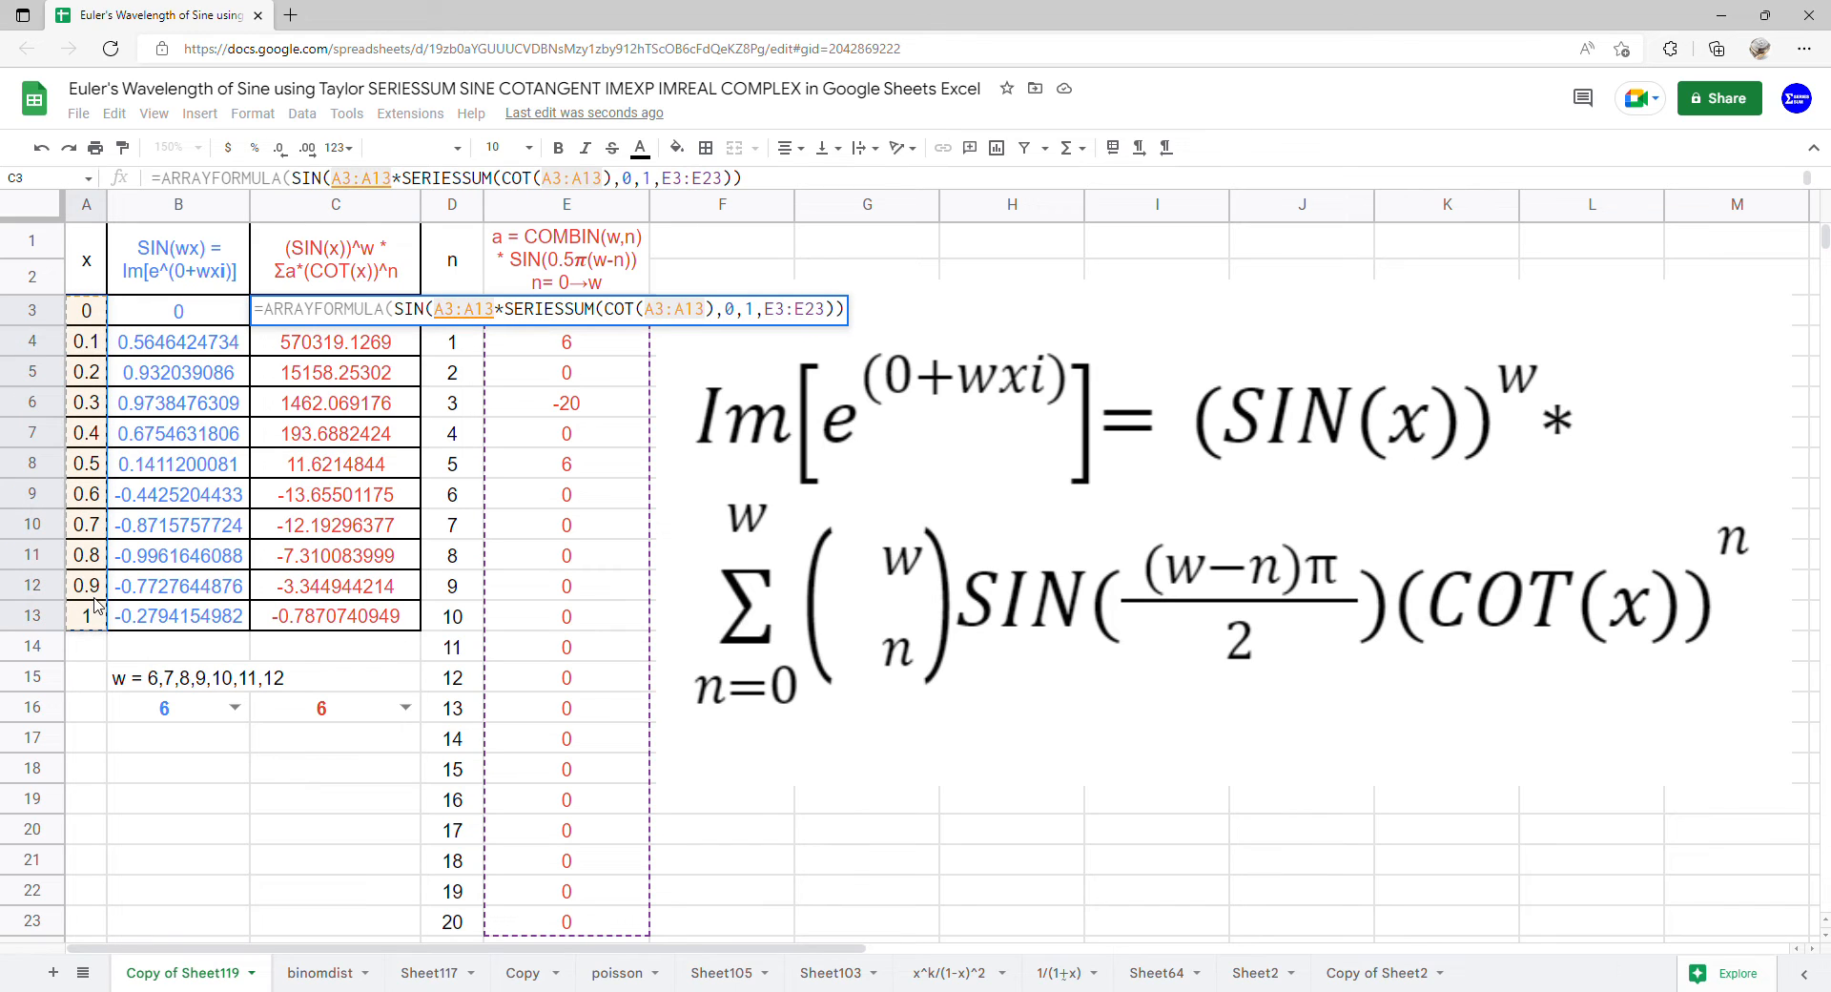
type(")^")
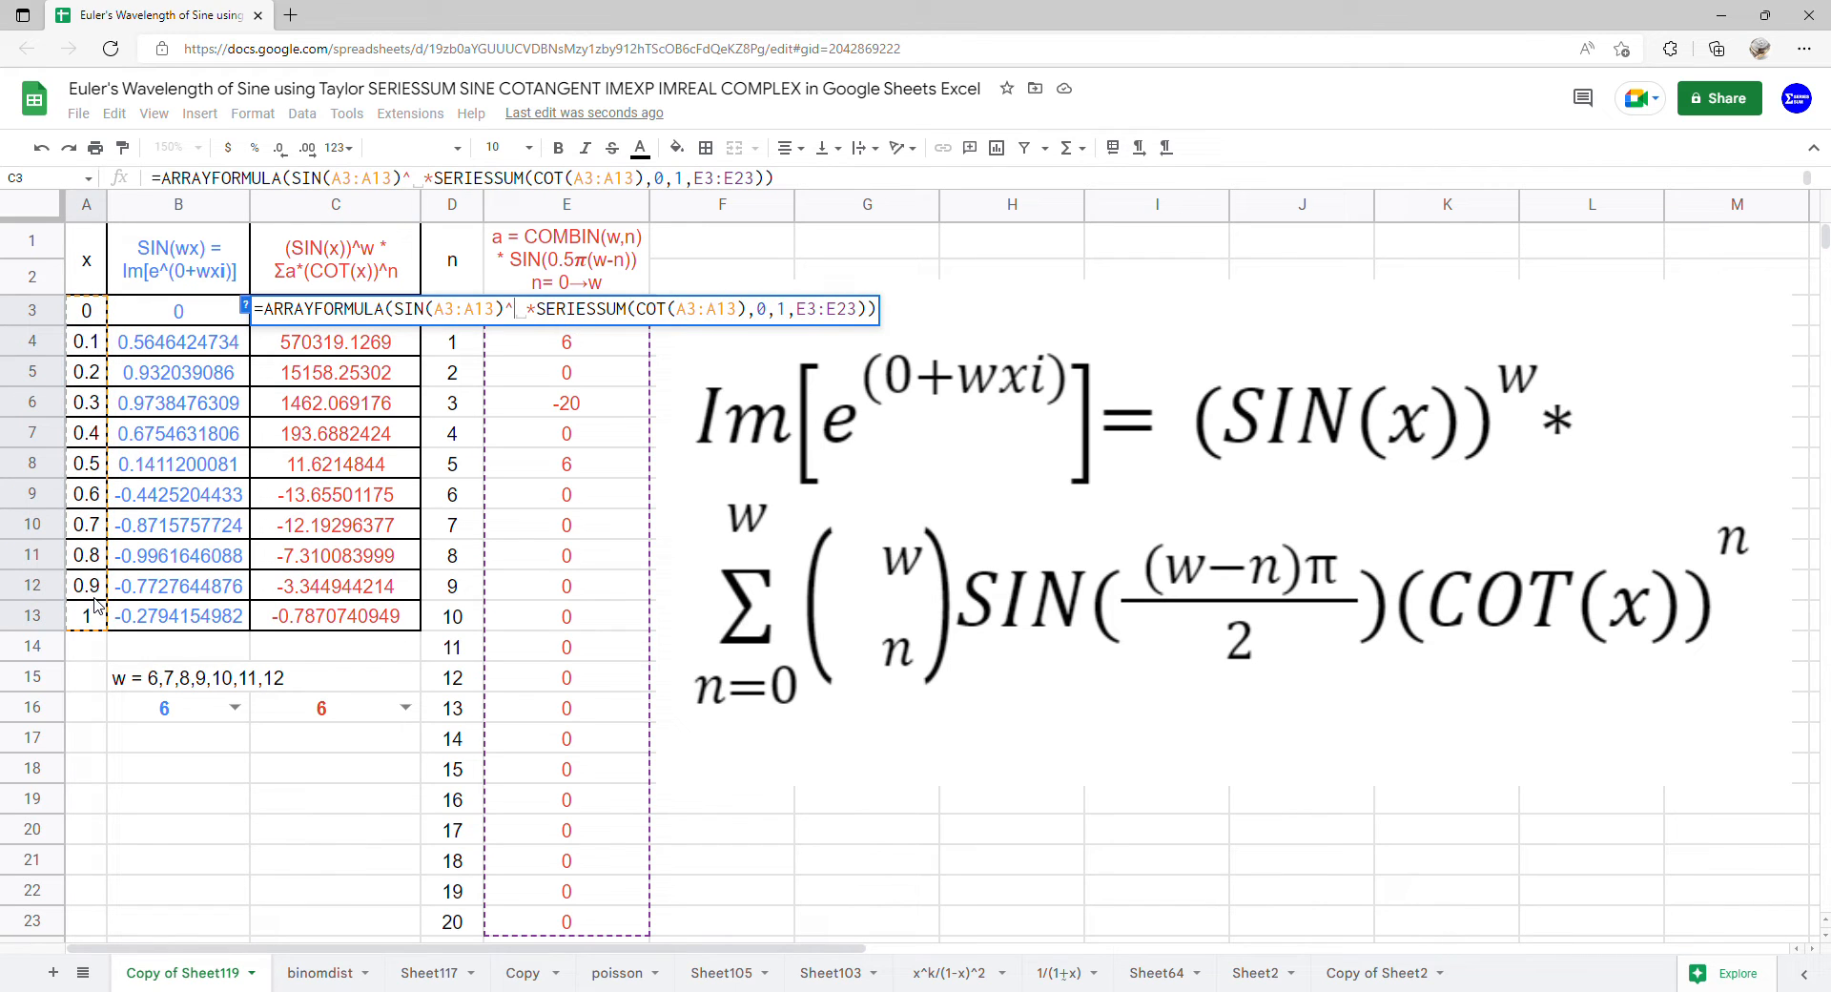
left_click(303, 706)
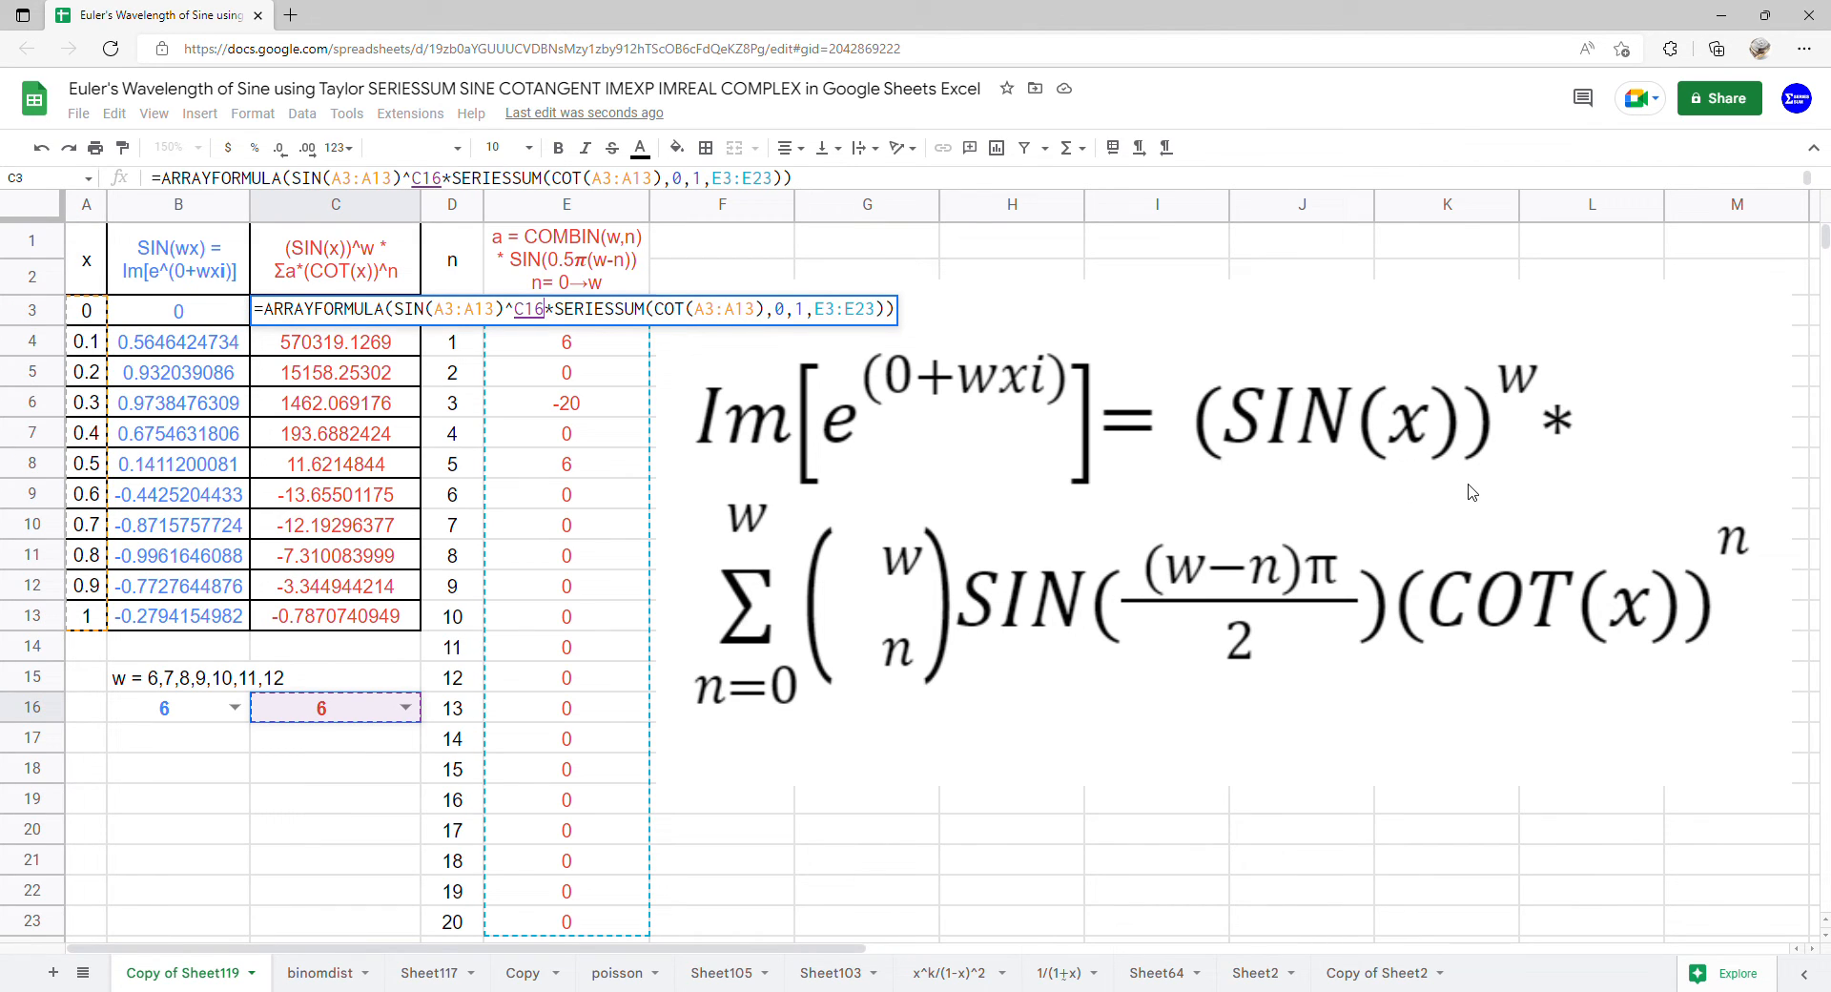
key("Return")
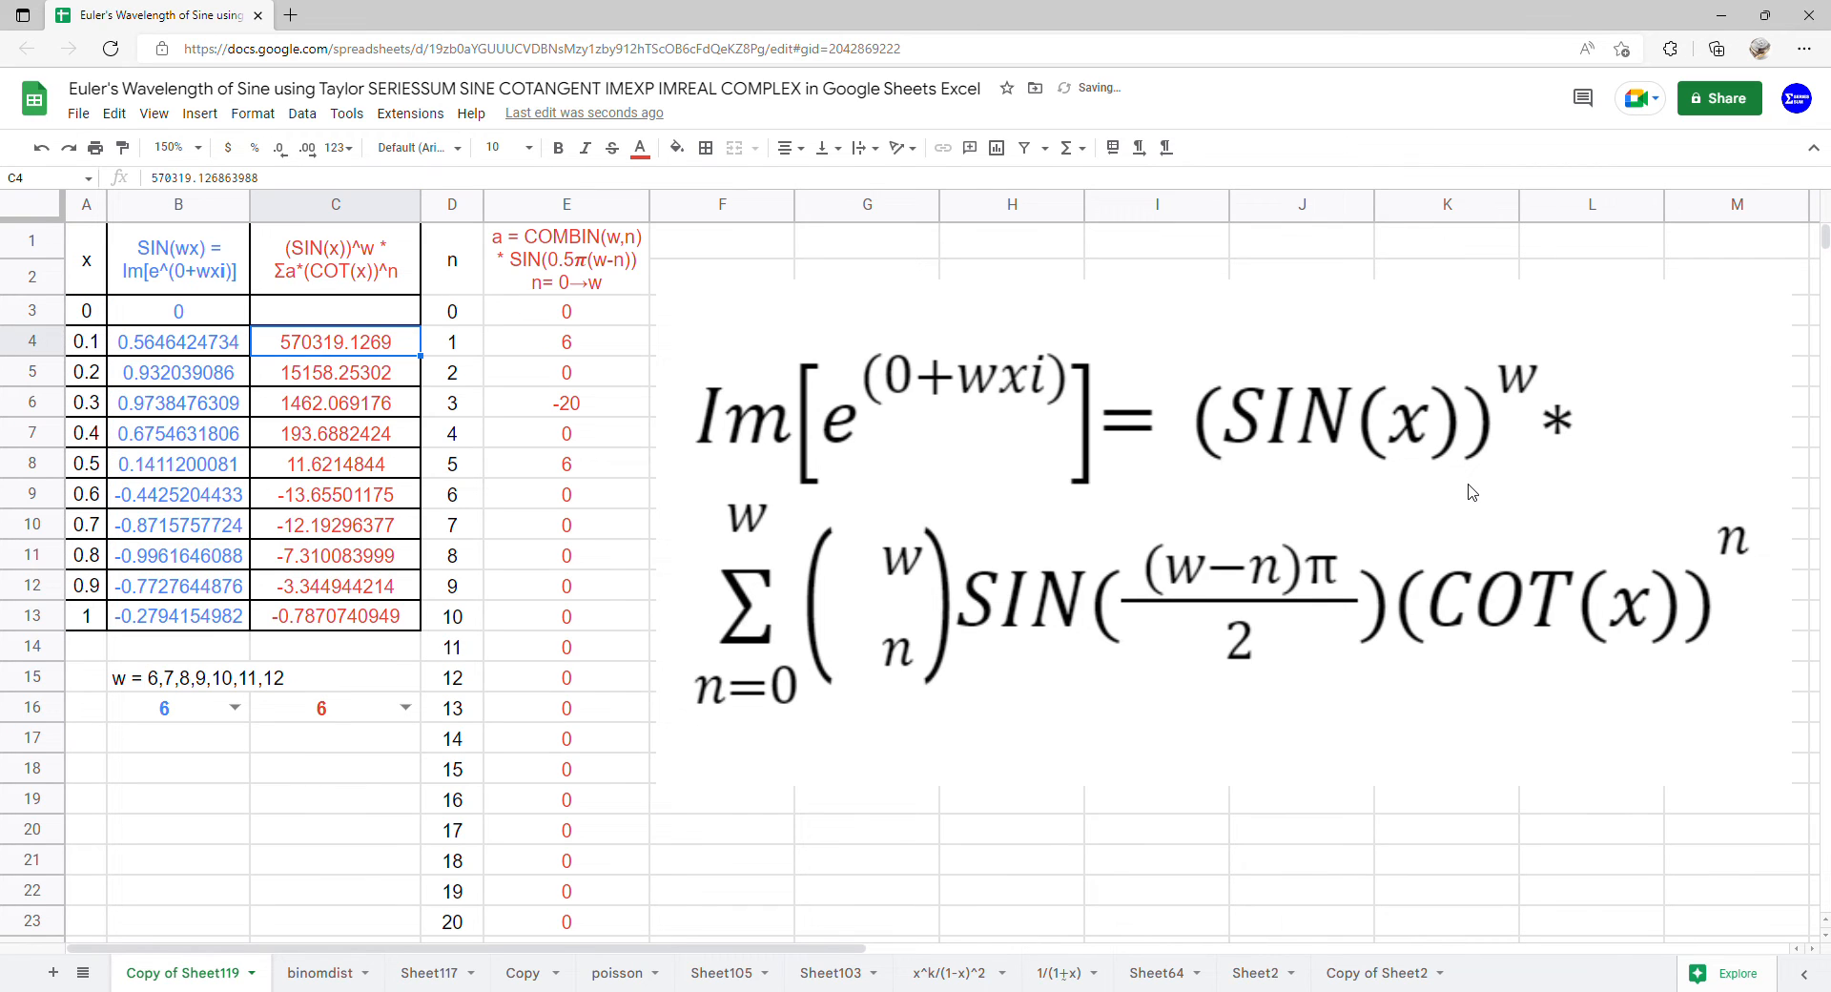
Wrap the expression in C3 with IF(A3:A13=0,0,…) inside the ARRAYFORMULA so that x = 0 returns 0
left_click(346, 317)
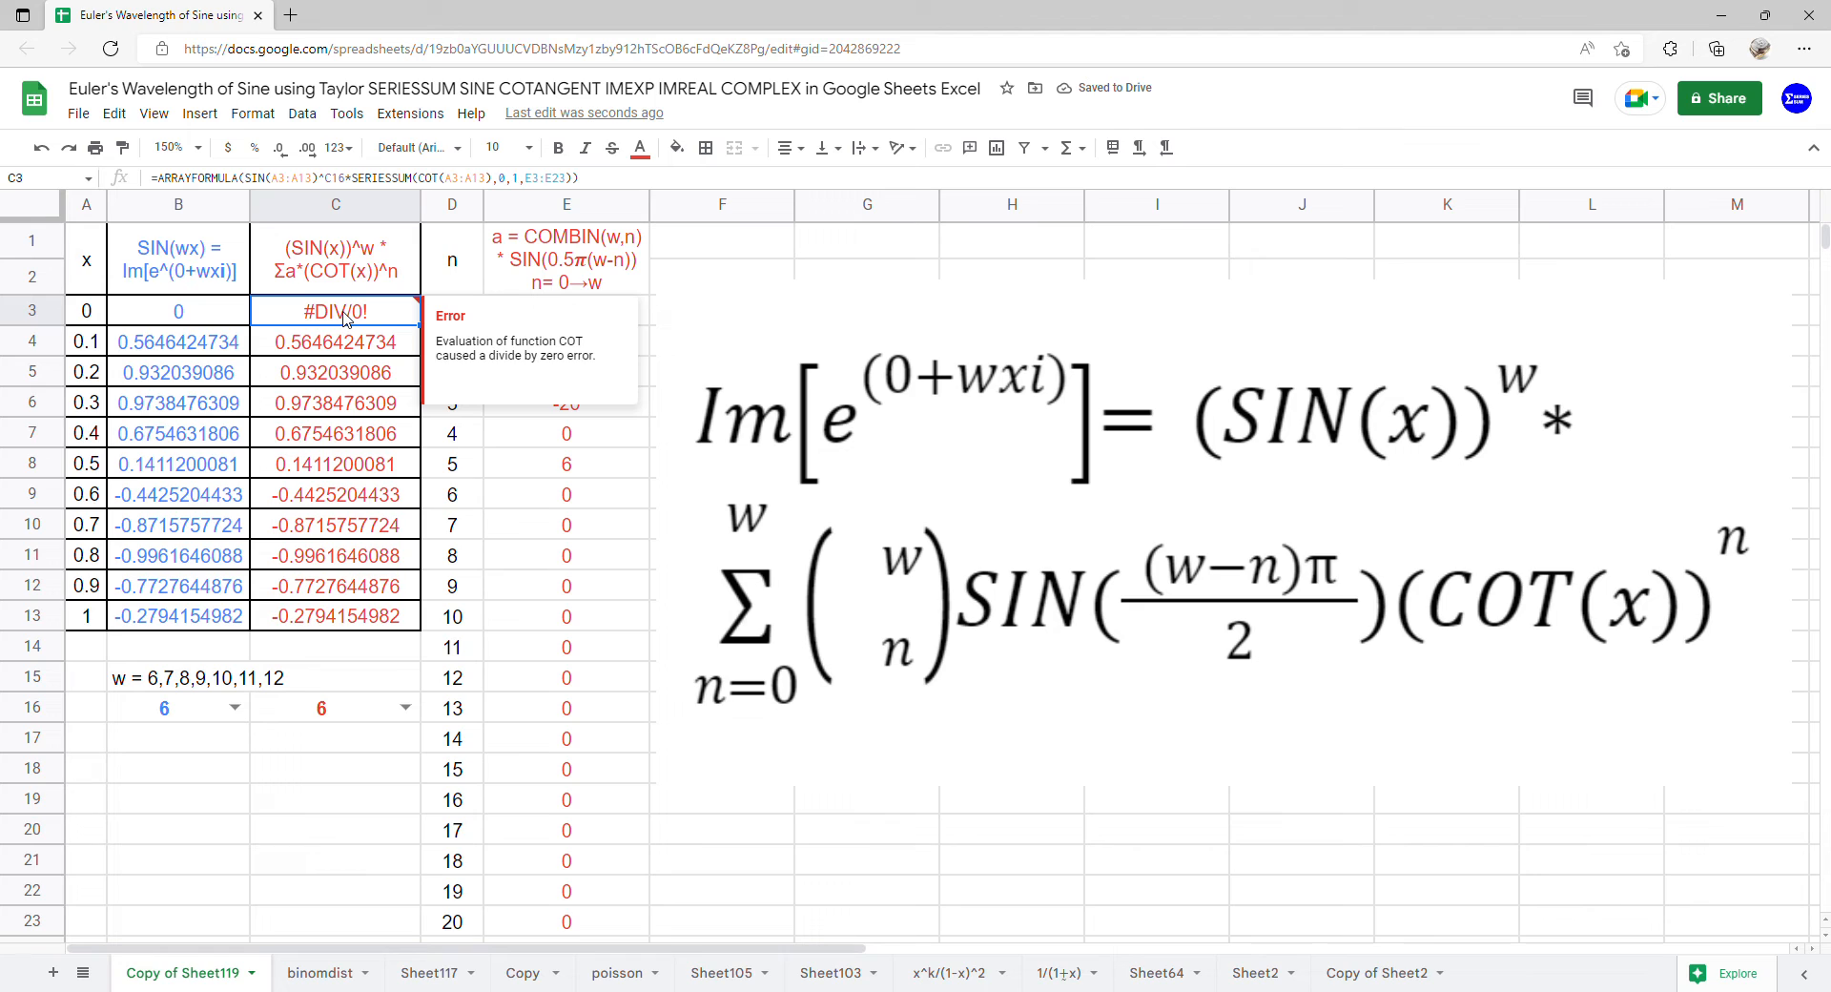
left_click(181, 312)
left_click(306, 321)
mouse_move(309, 325)
double_click(309, 325)
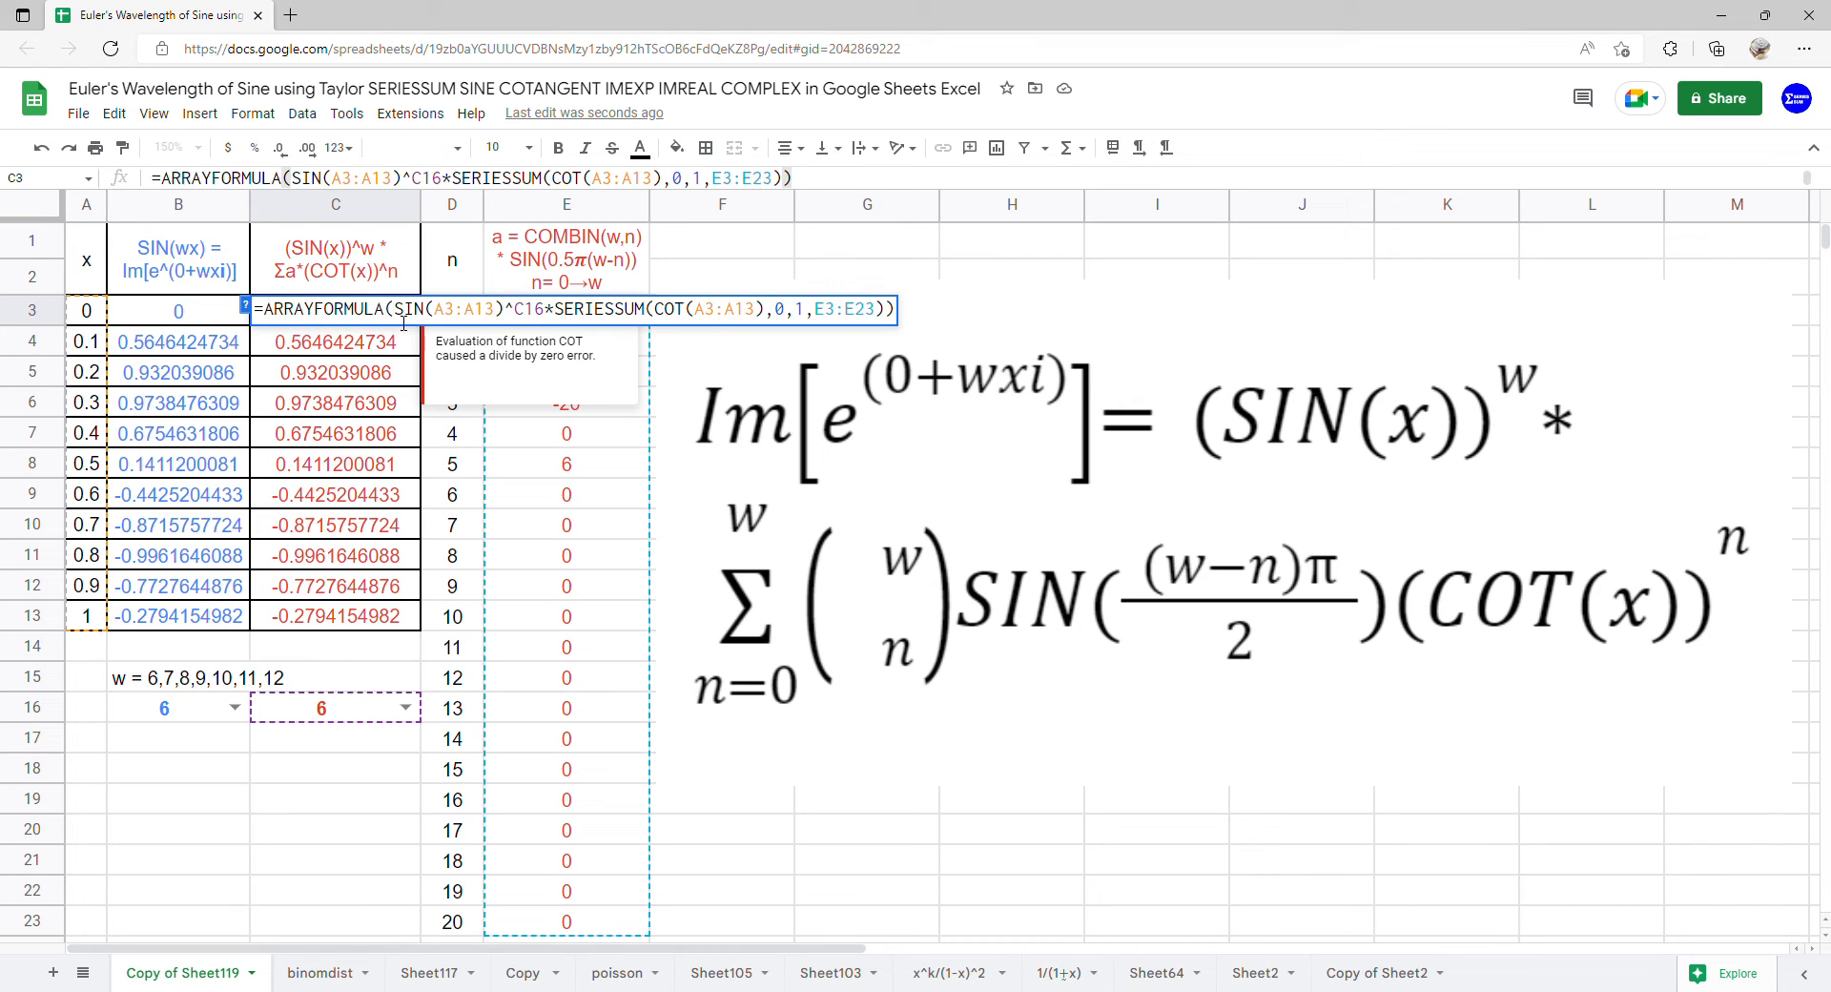
left_click(404, 323)
type("IF(")
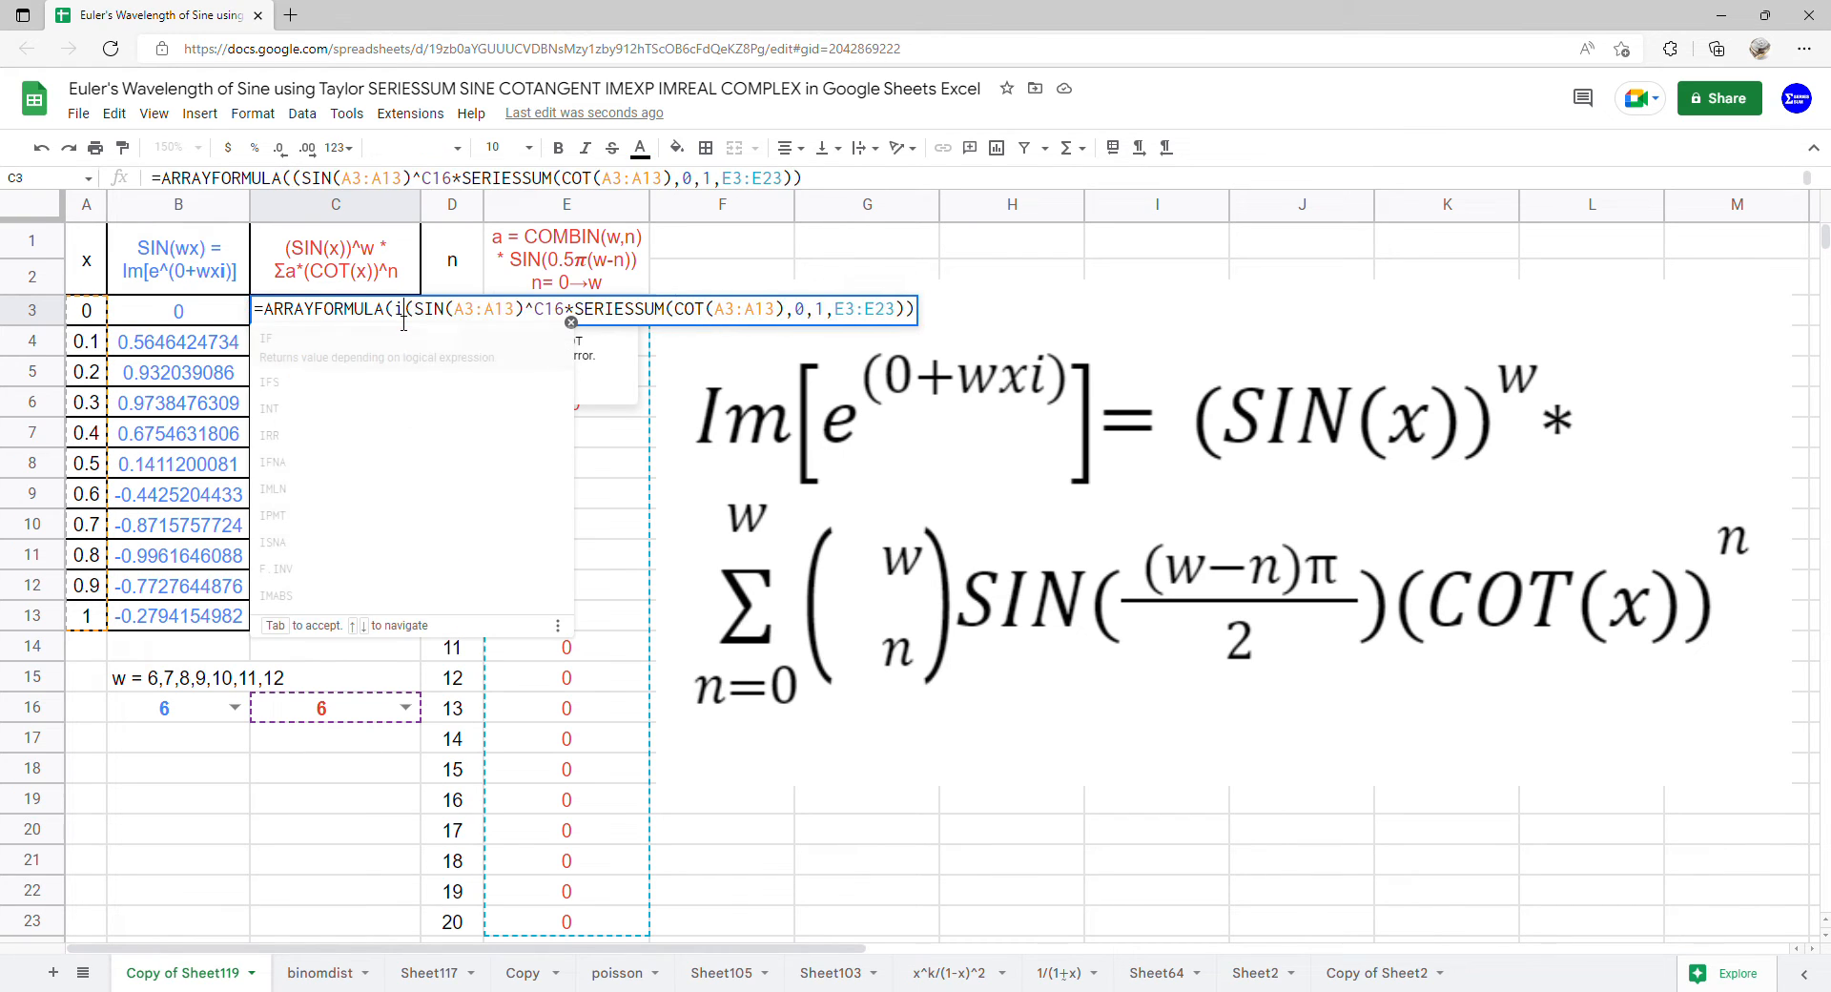
left_click_drag(87, 313, 88, 609)
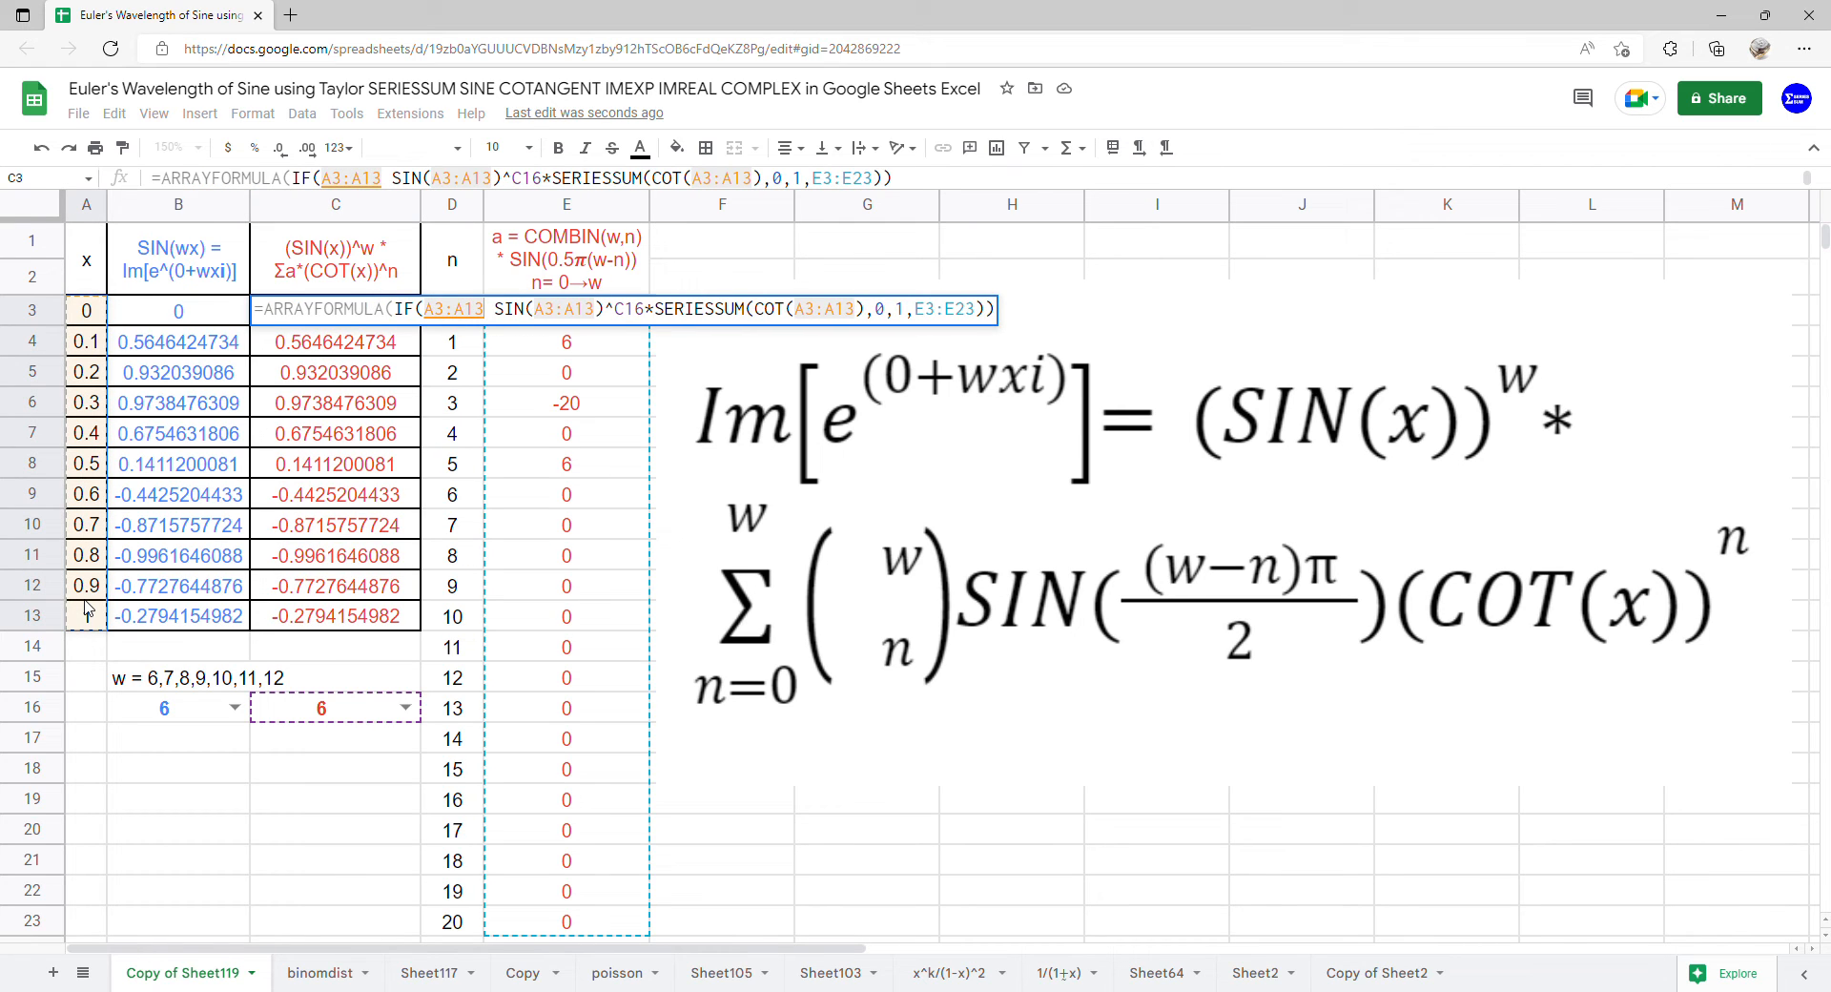
type("=")
type("0,")
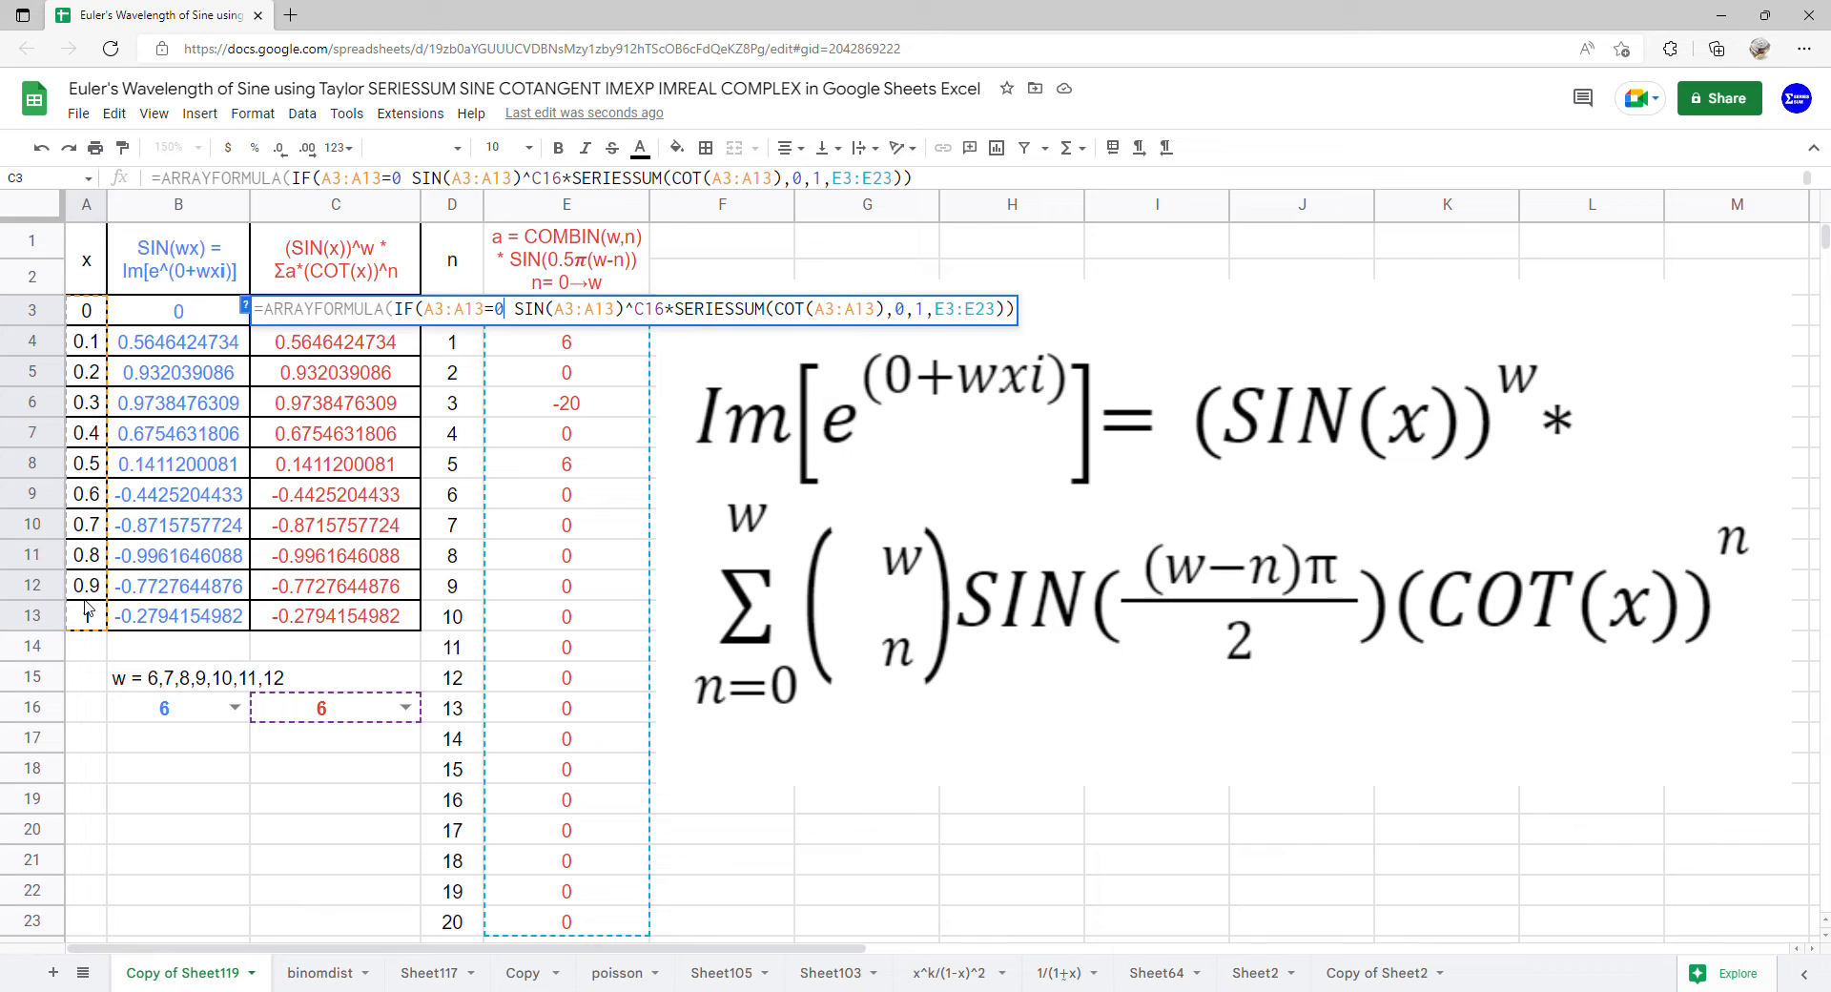
type("0,")
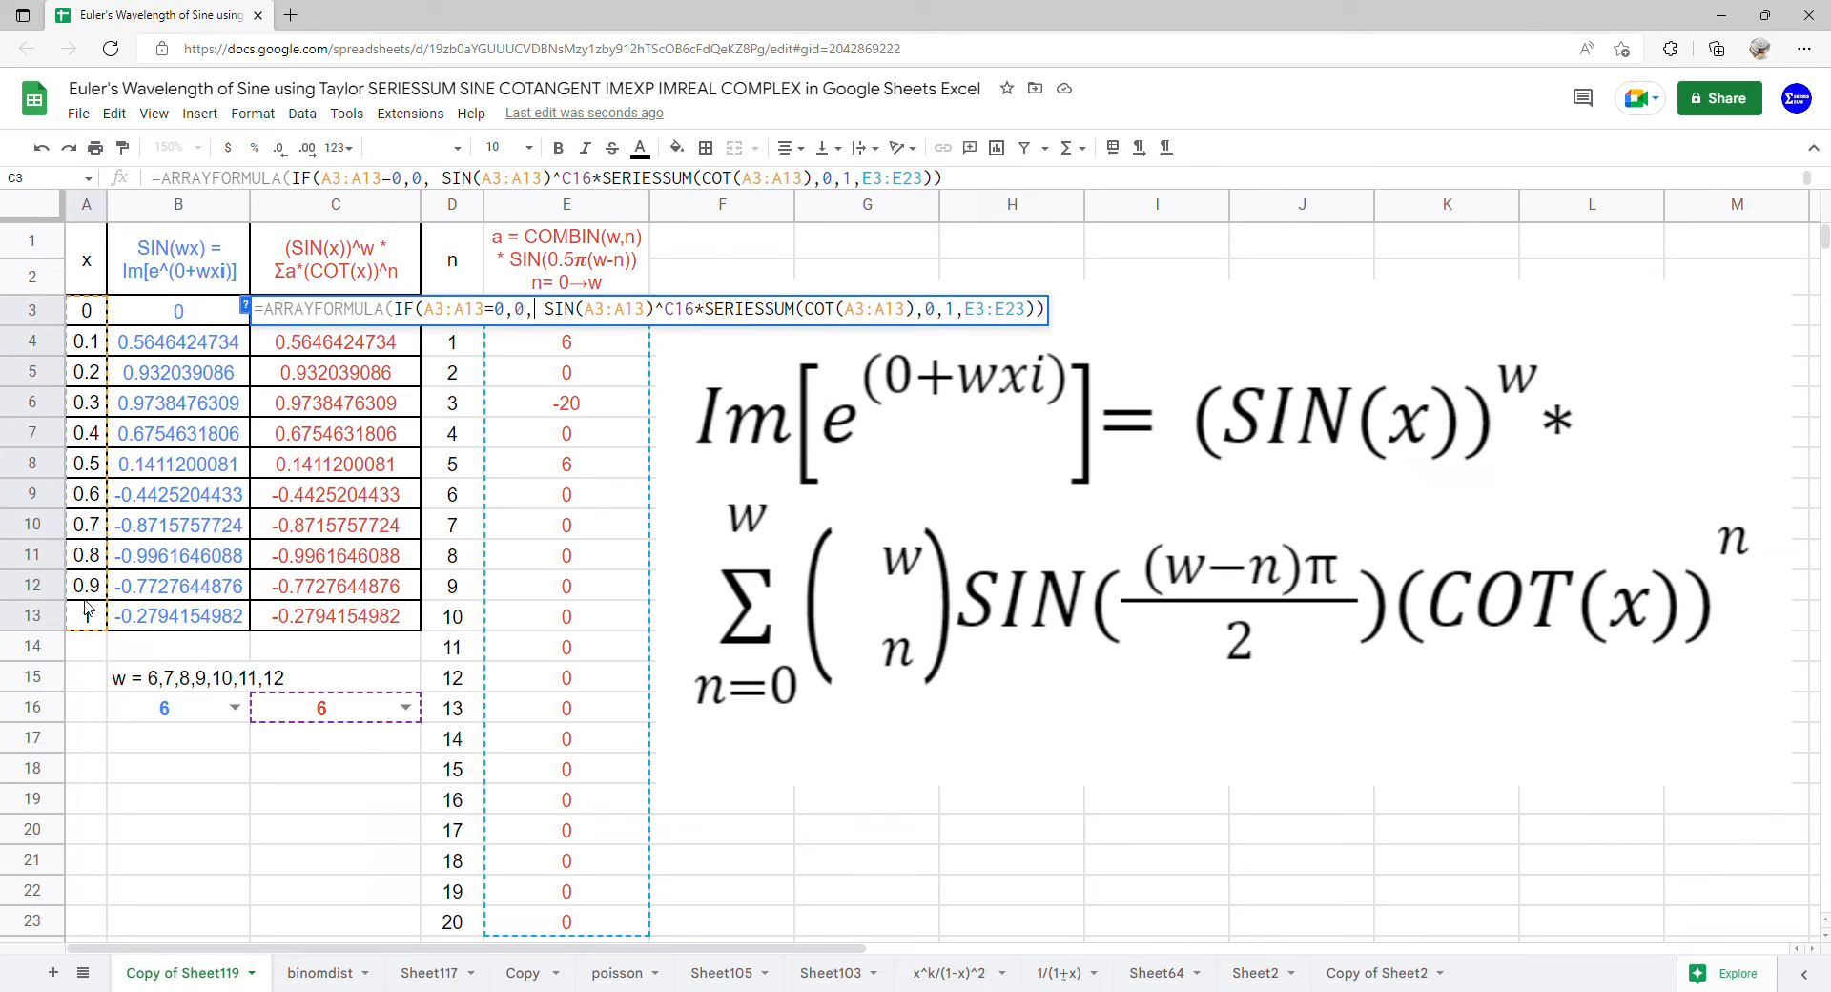
key("Return")
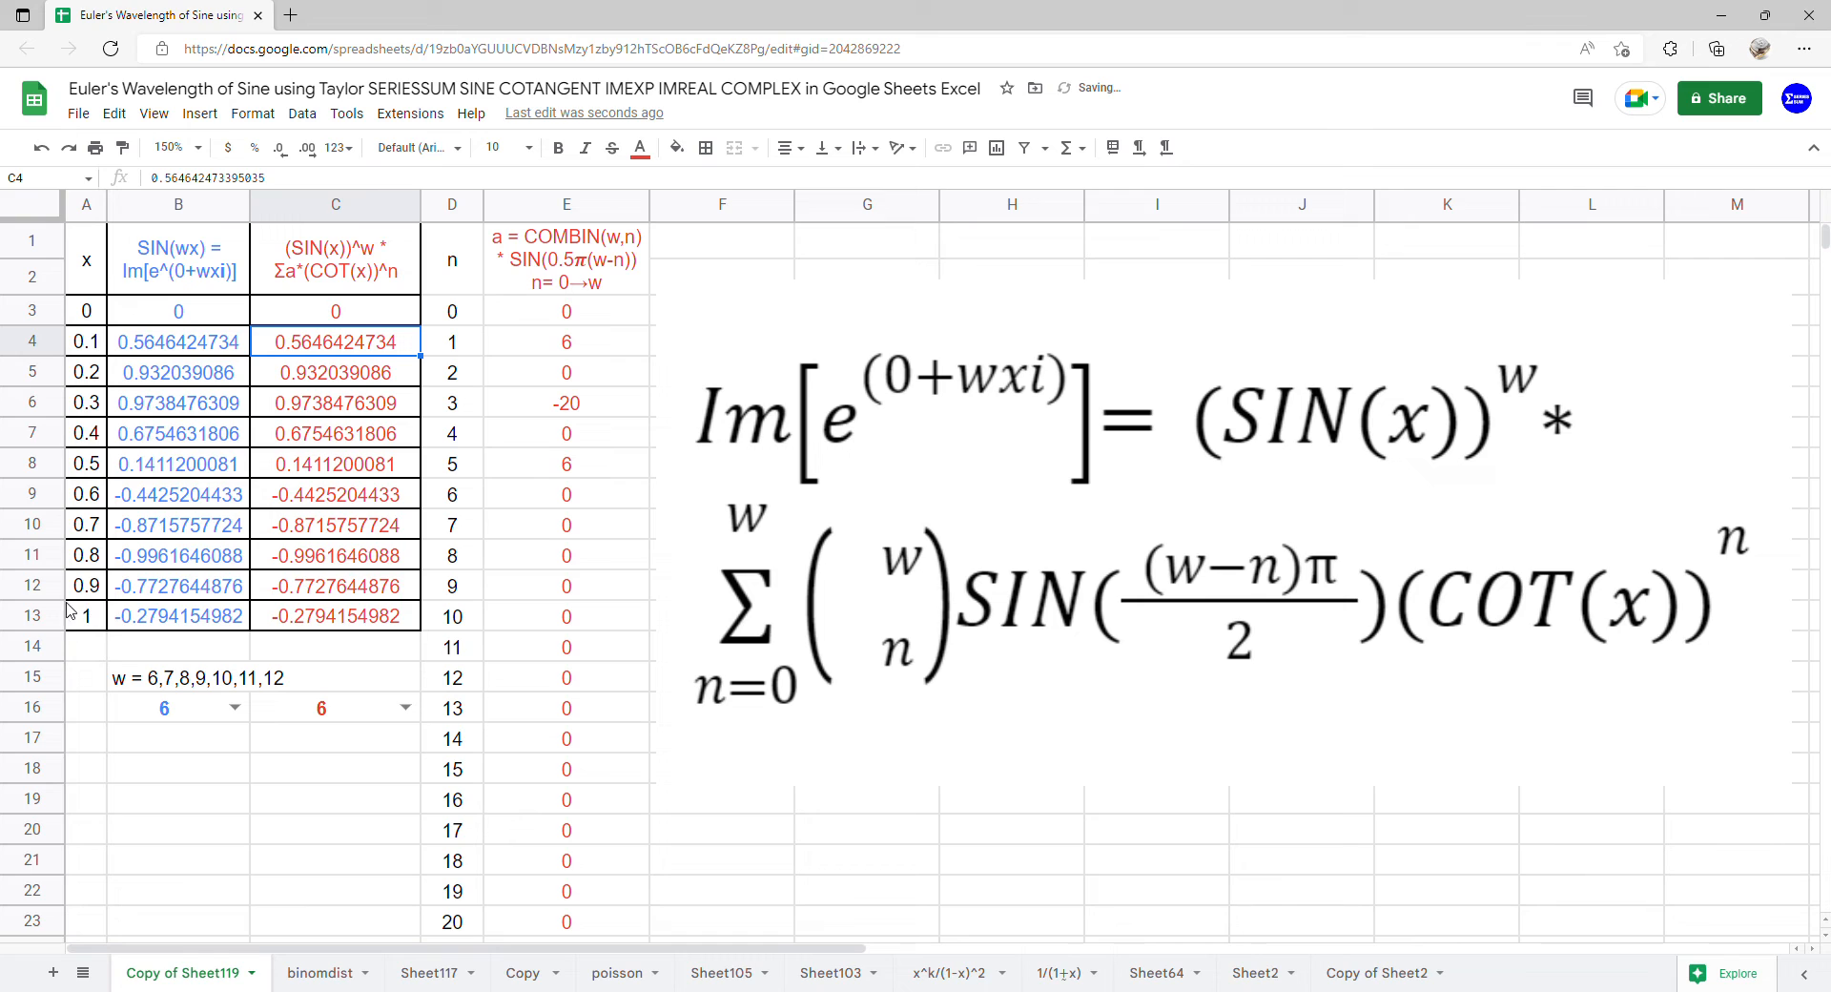
Insert a scatter chart of A1:C13 that uses column A as labels
left_click_drag(86, 255, 320, 612)
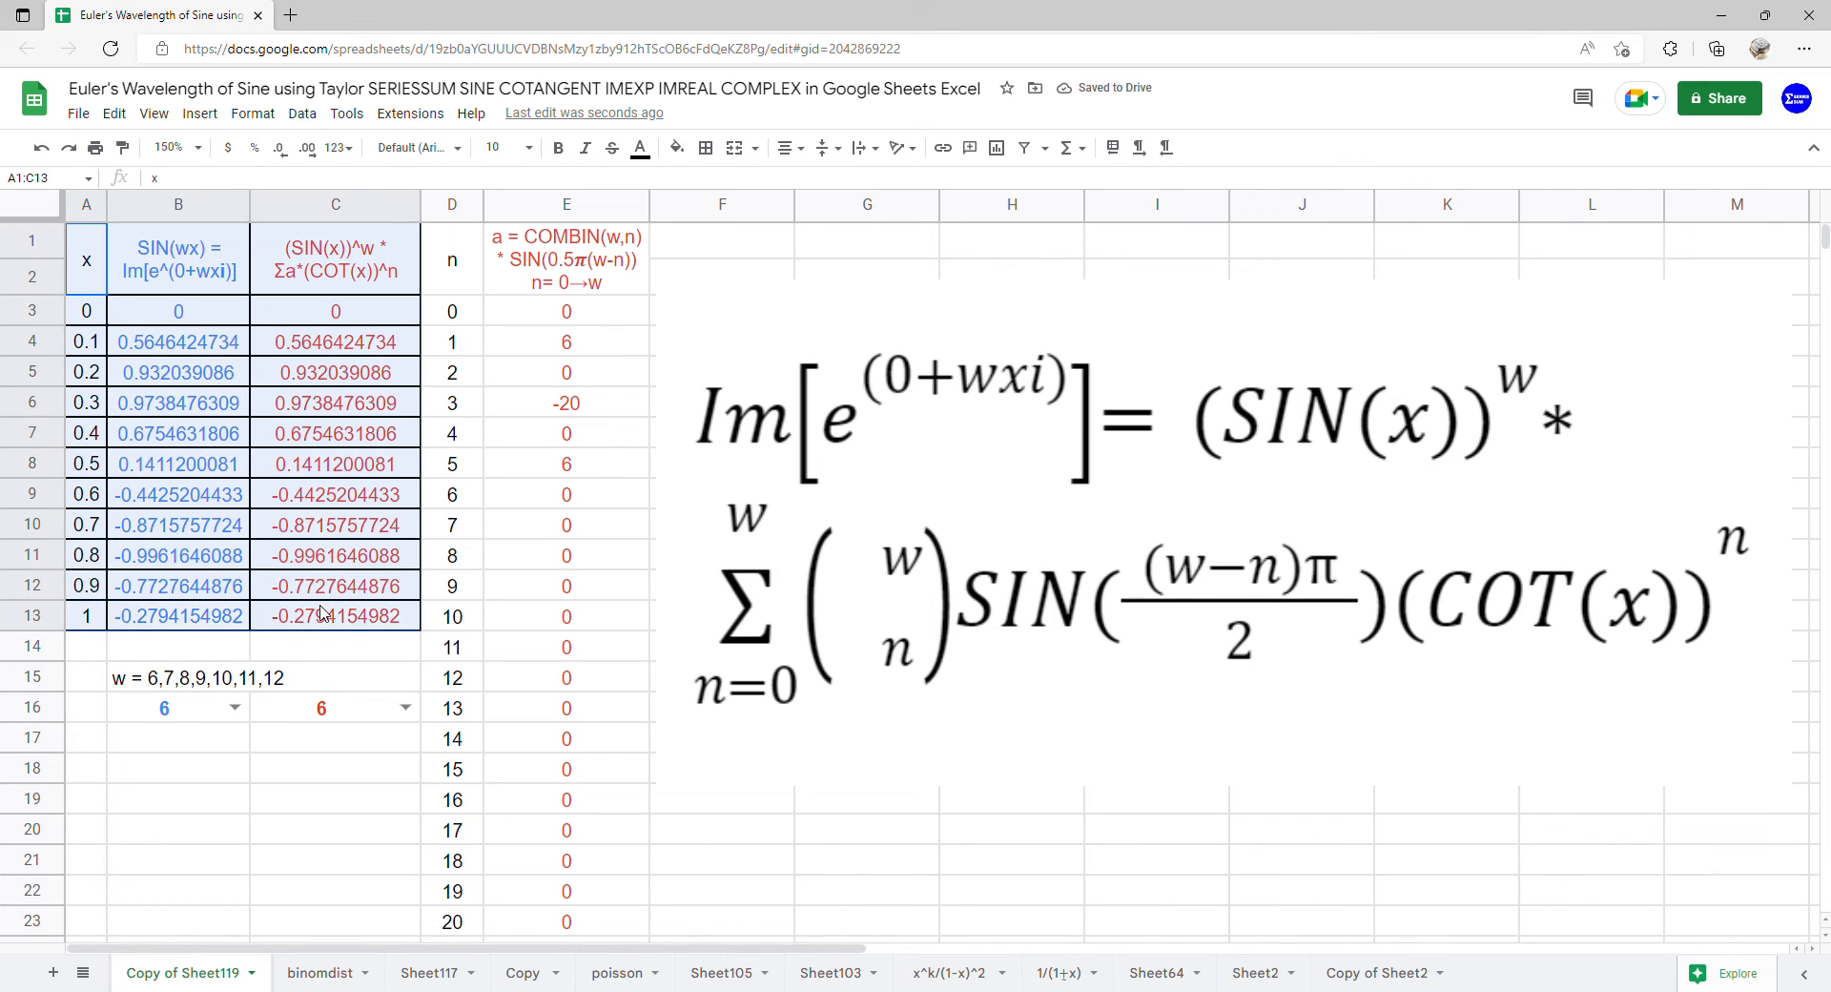
left_click(213, 116)
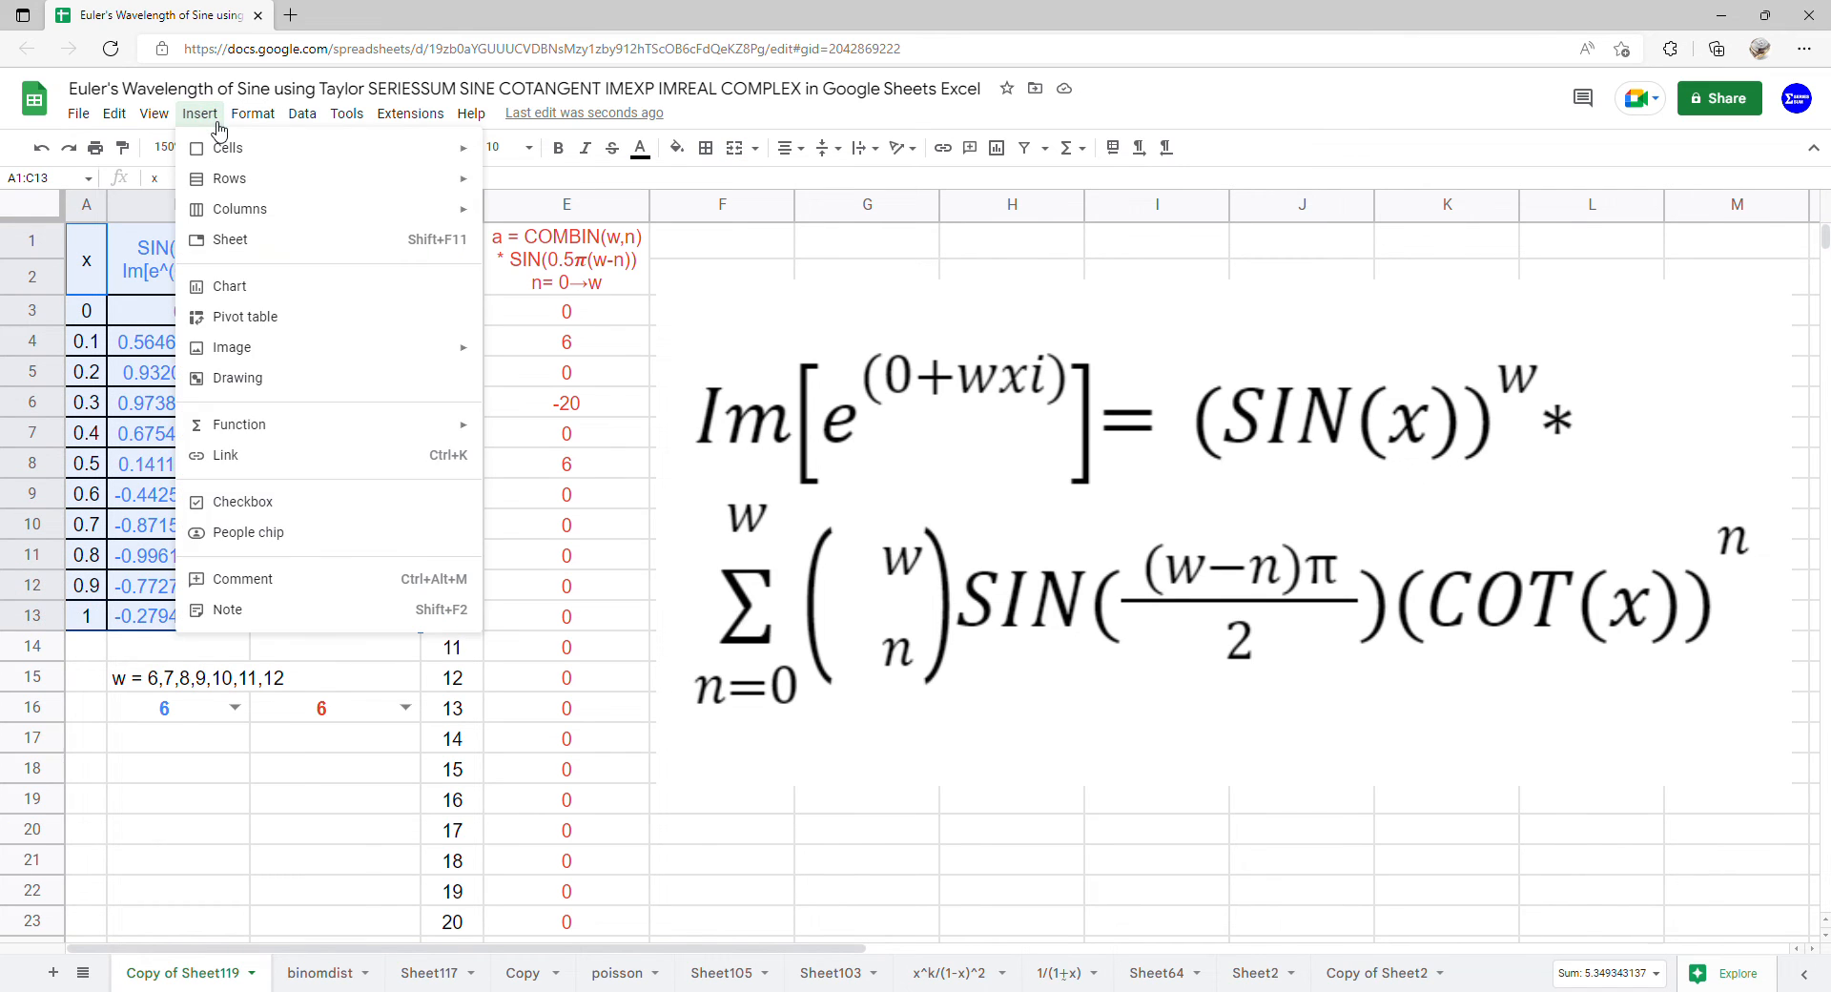
left_click(266, 288)
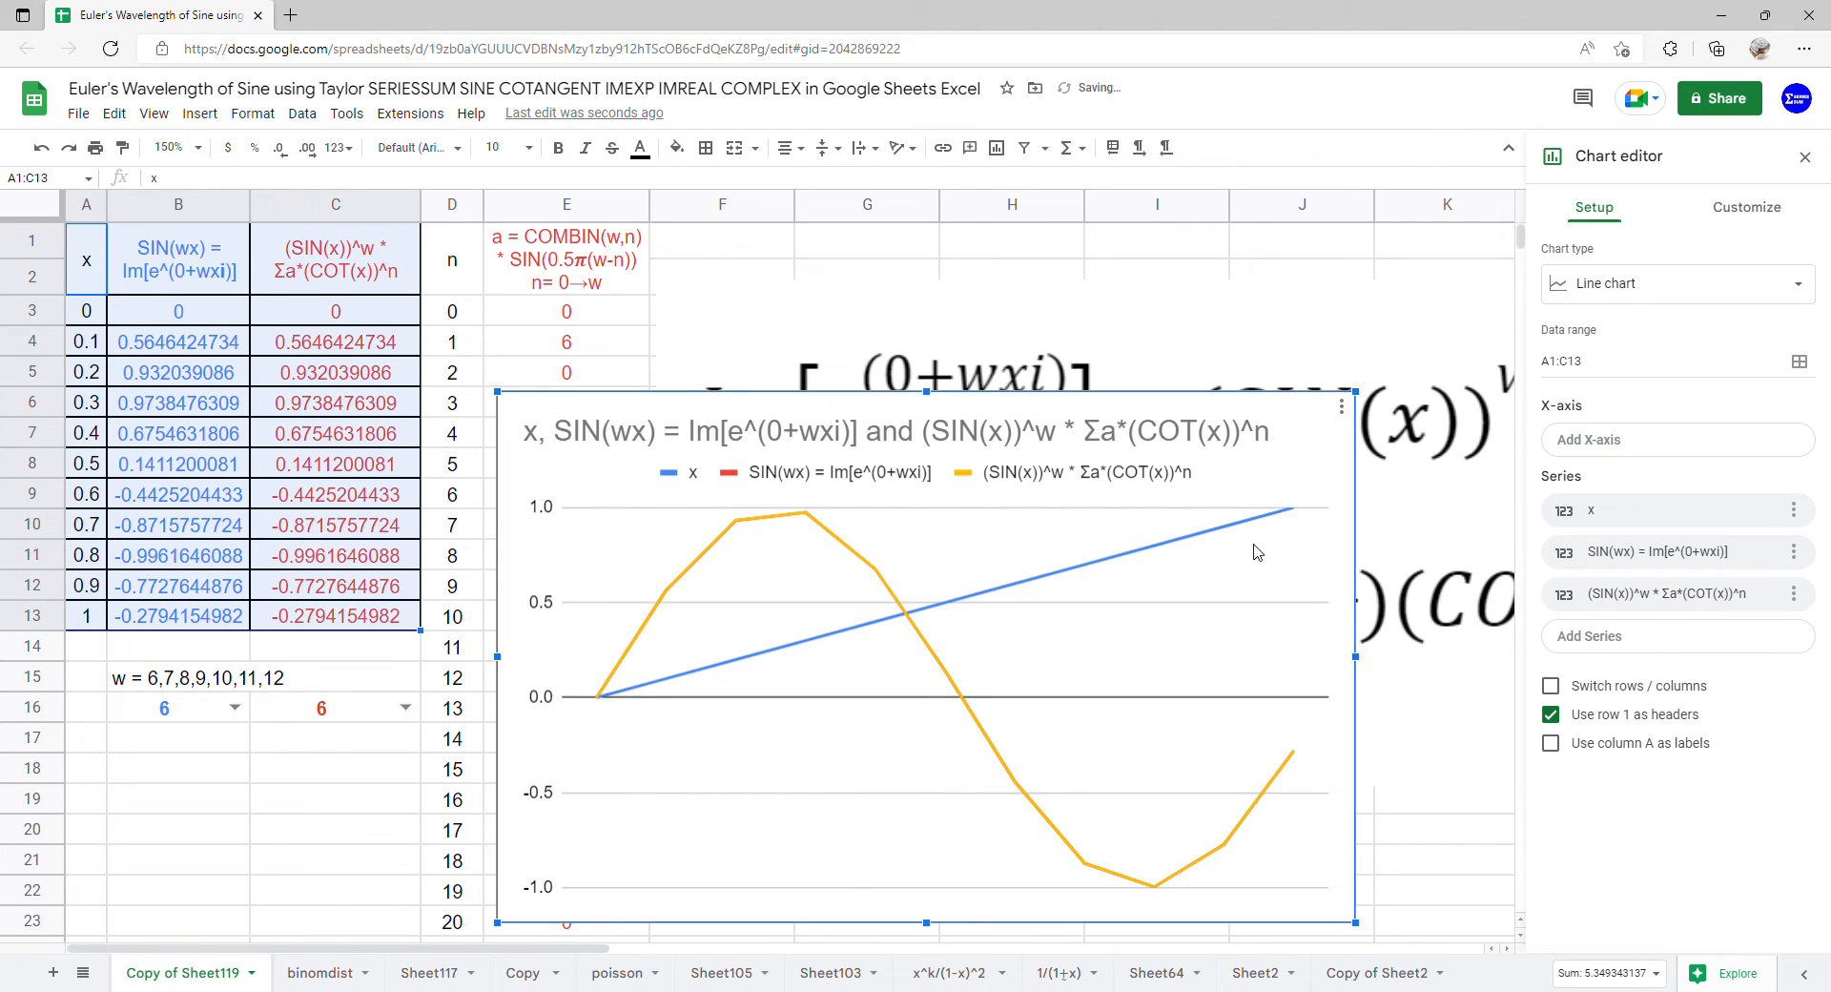
left_click(1550, 743)
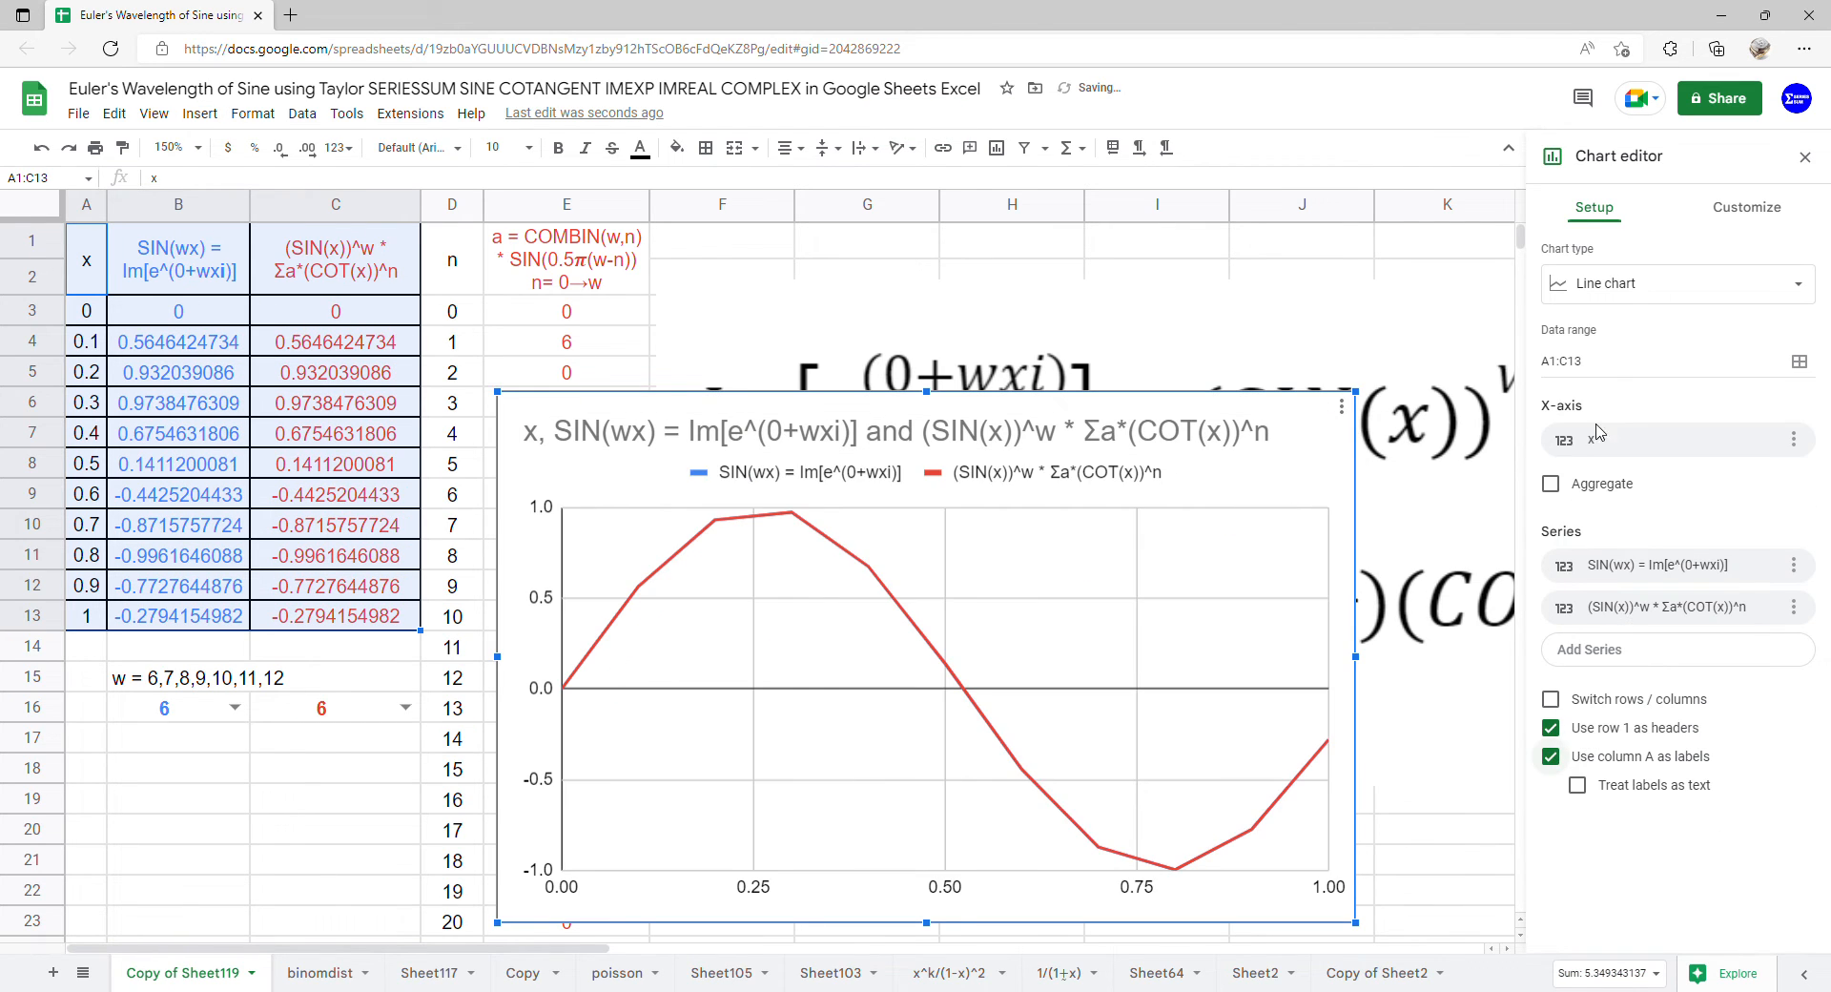
left_click(1660, 284)
scroll(1641, 387, "down", 10)
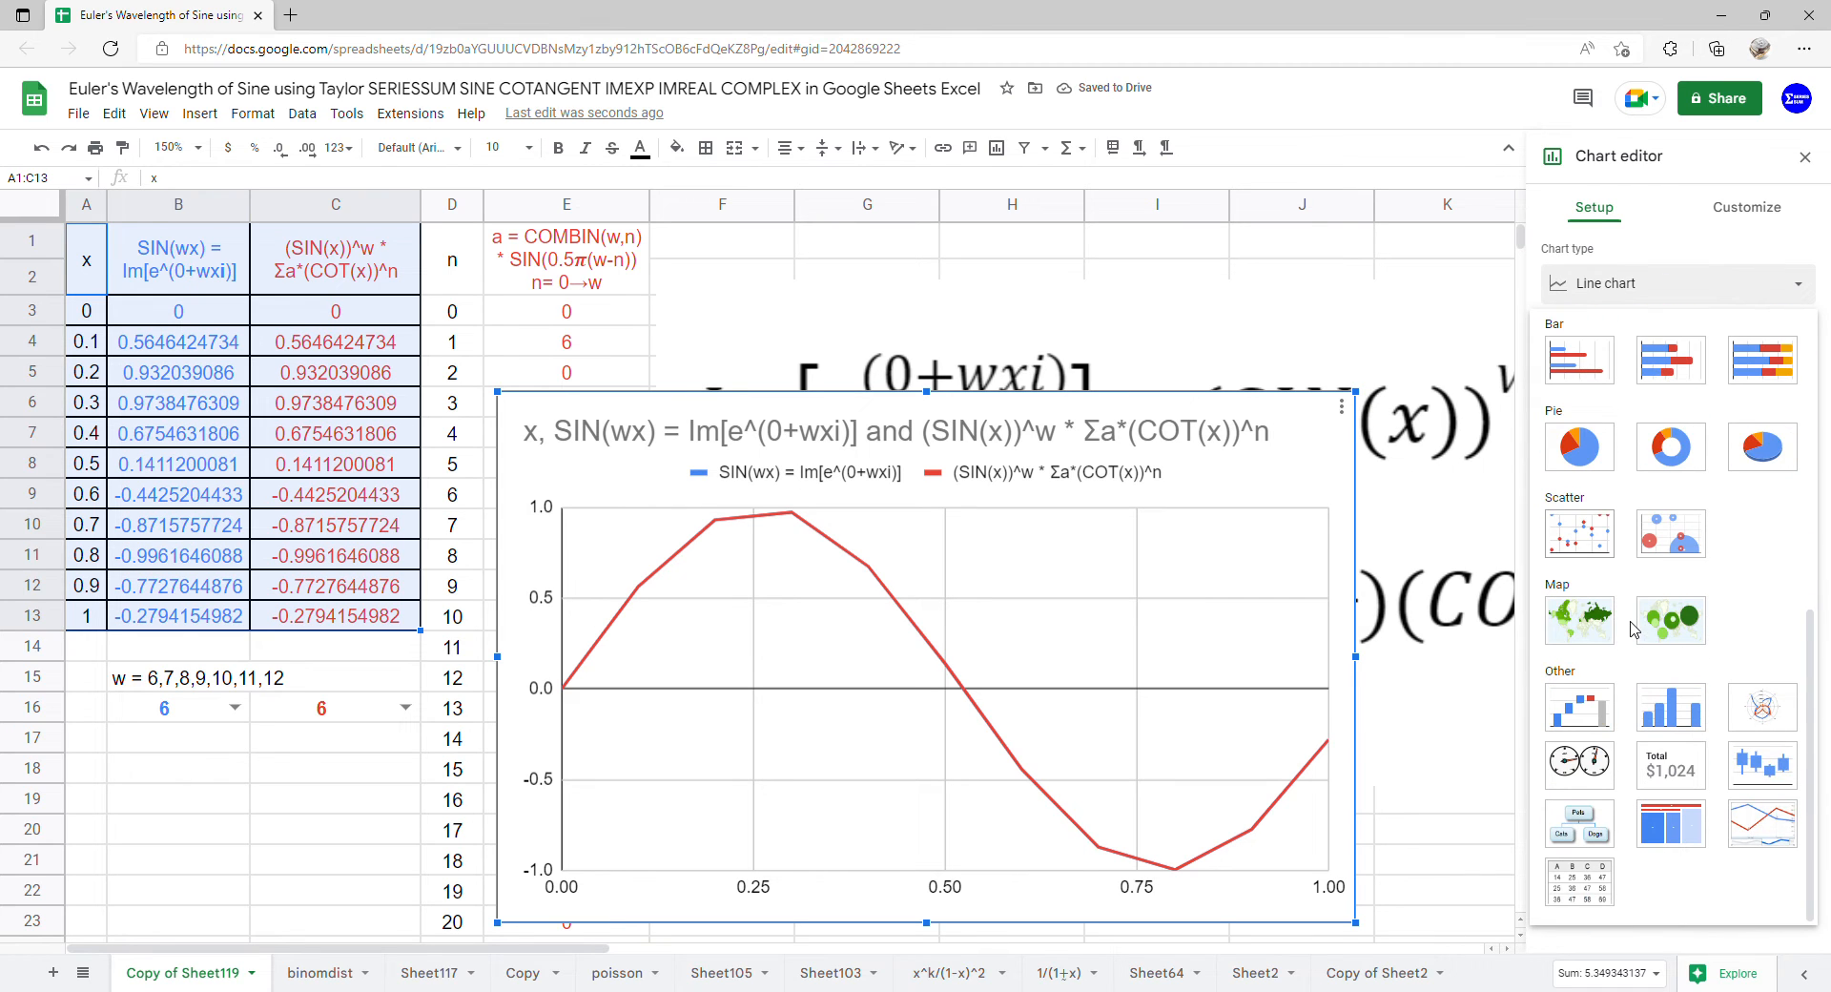
left_click(1602, 550)
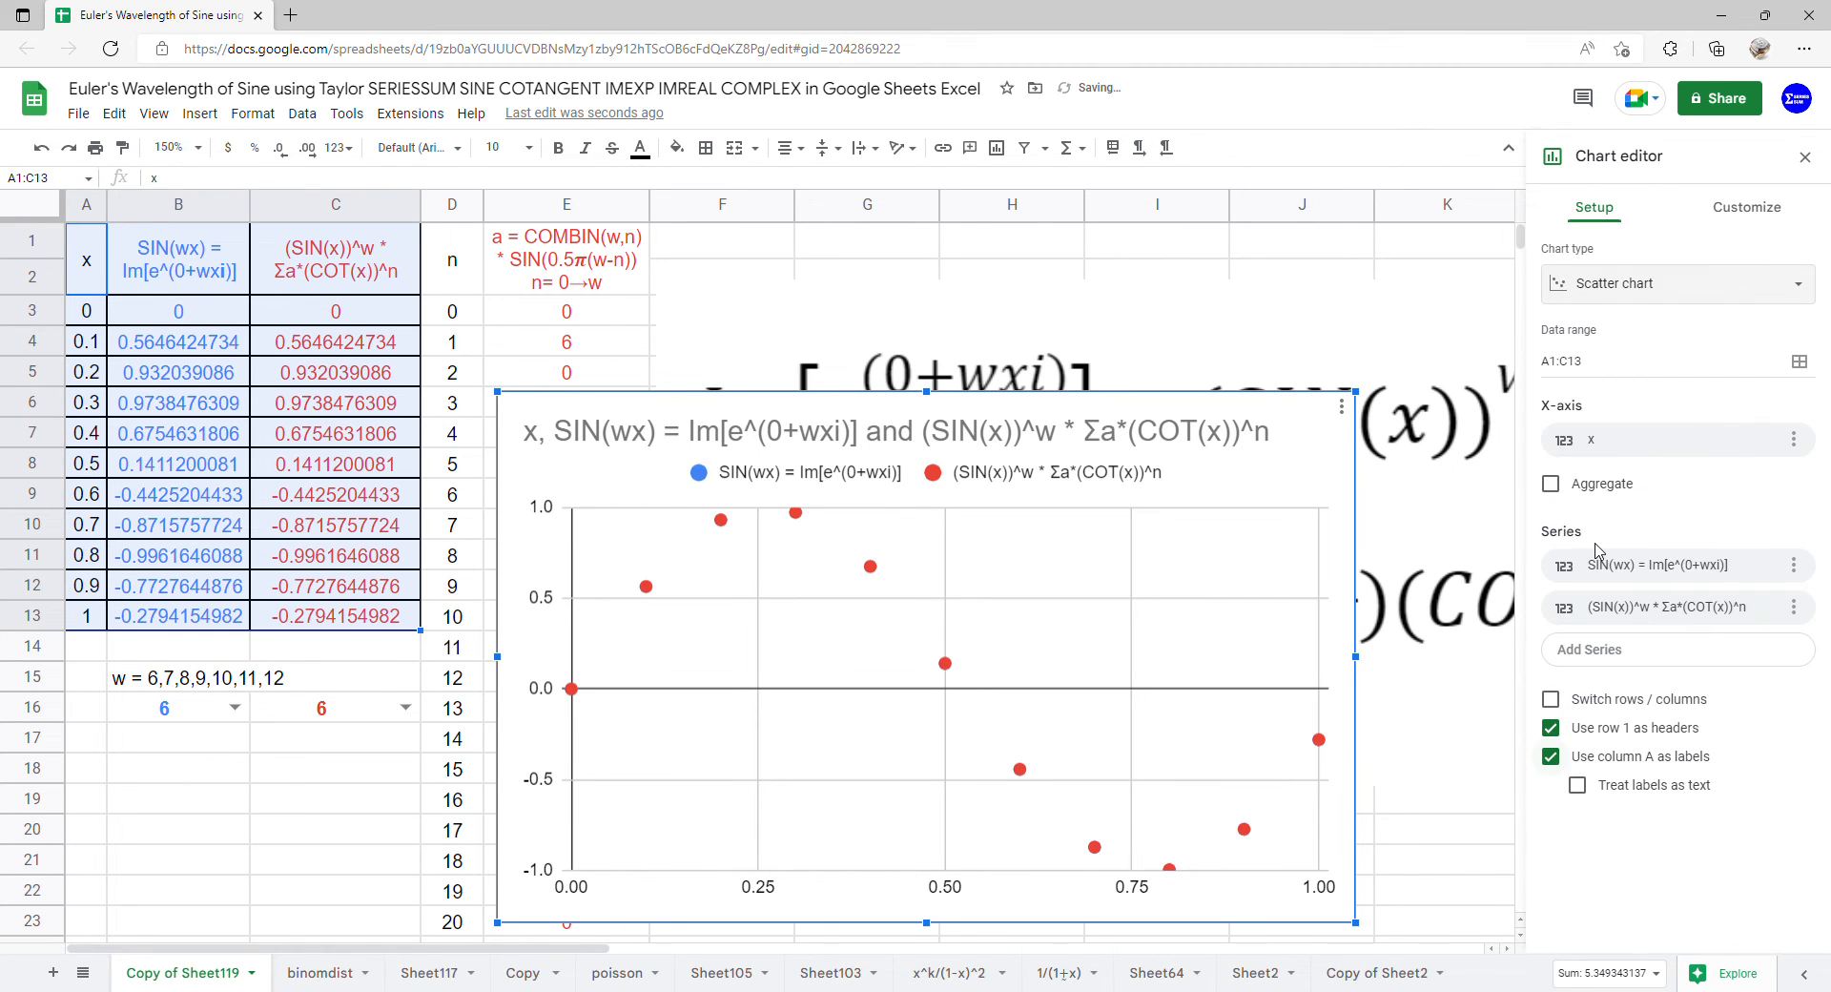
Delete the chart's title
double_click(1148, 437)
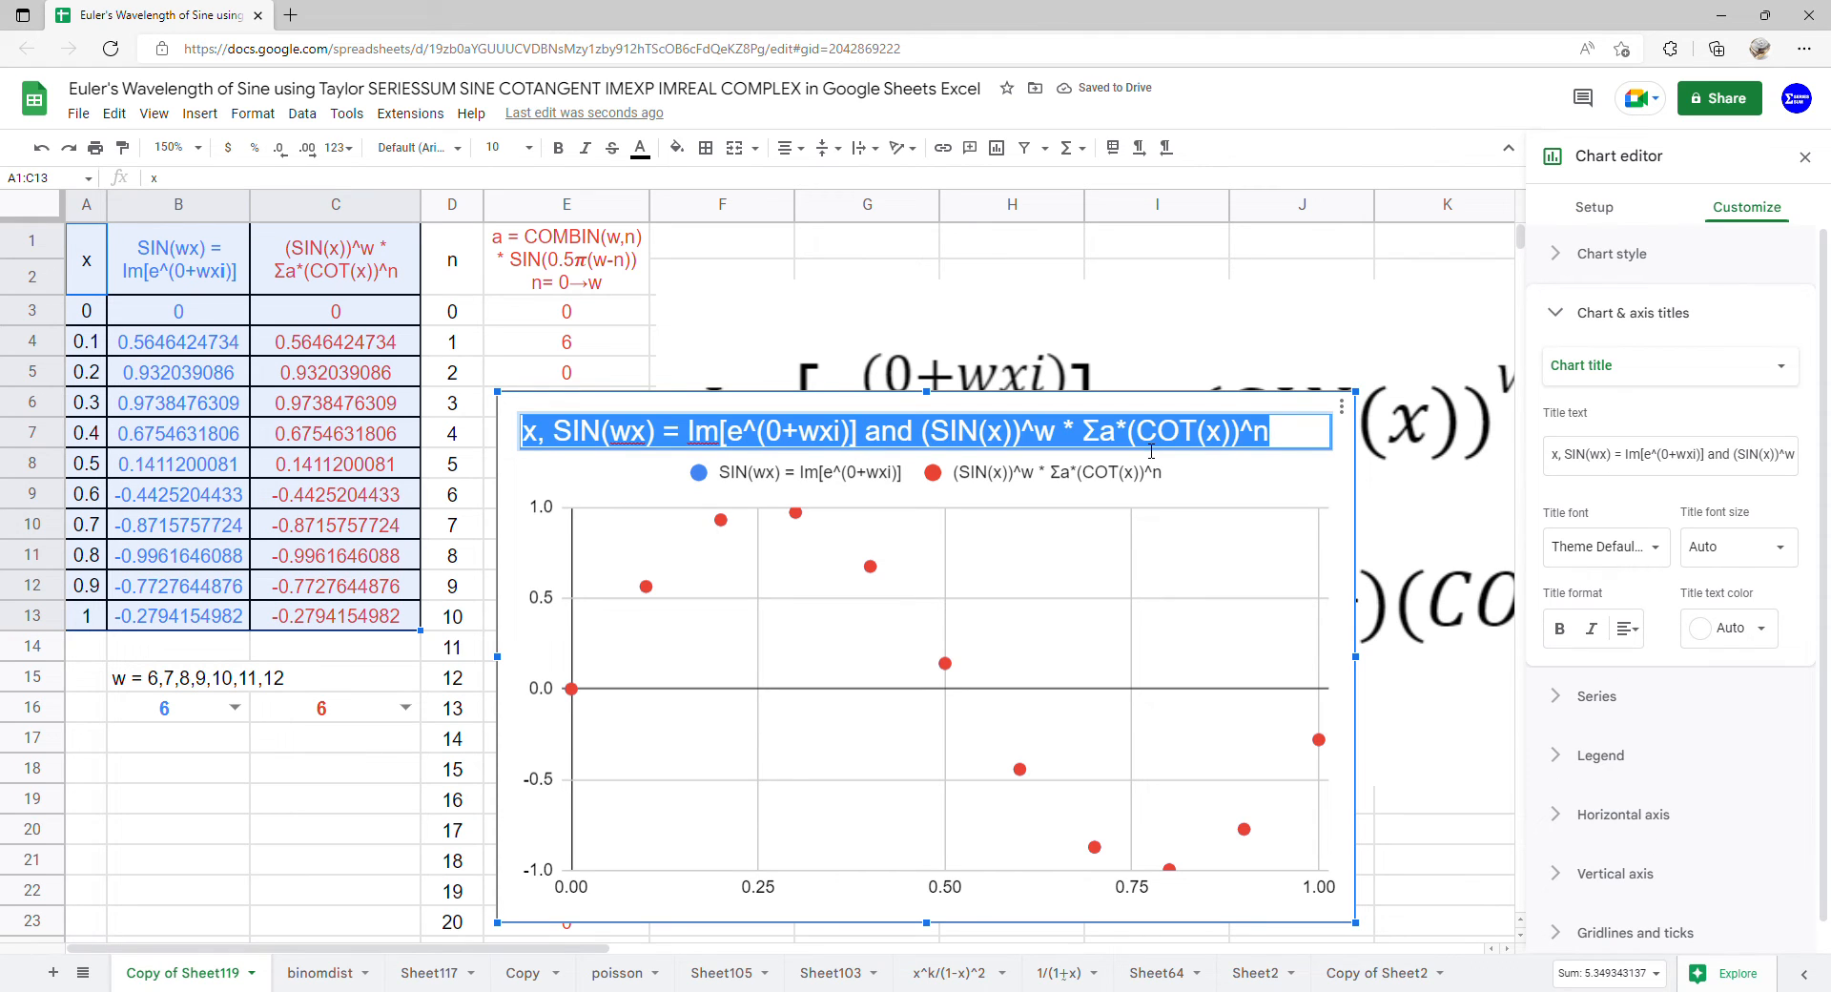
key("BackSpace")
left_click(1133, 572)
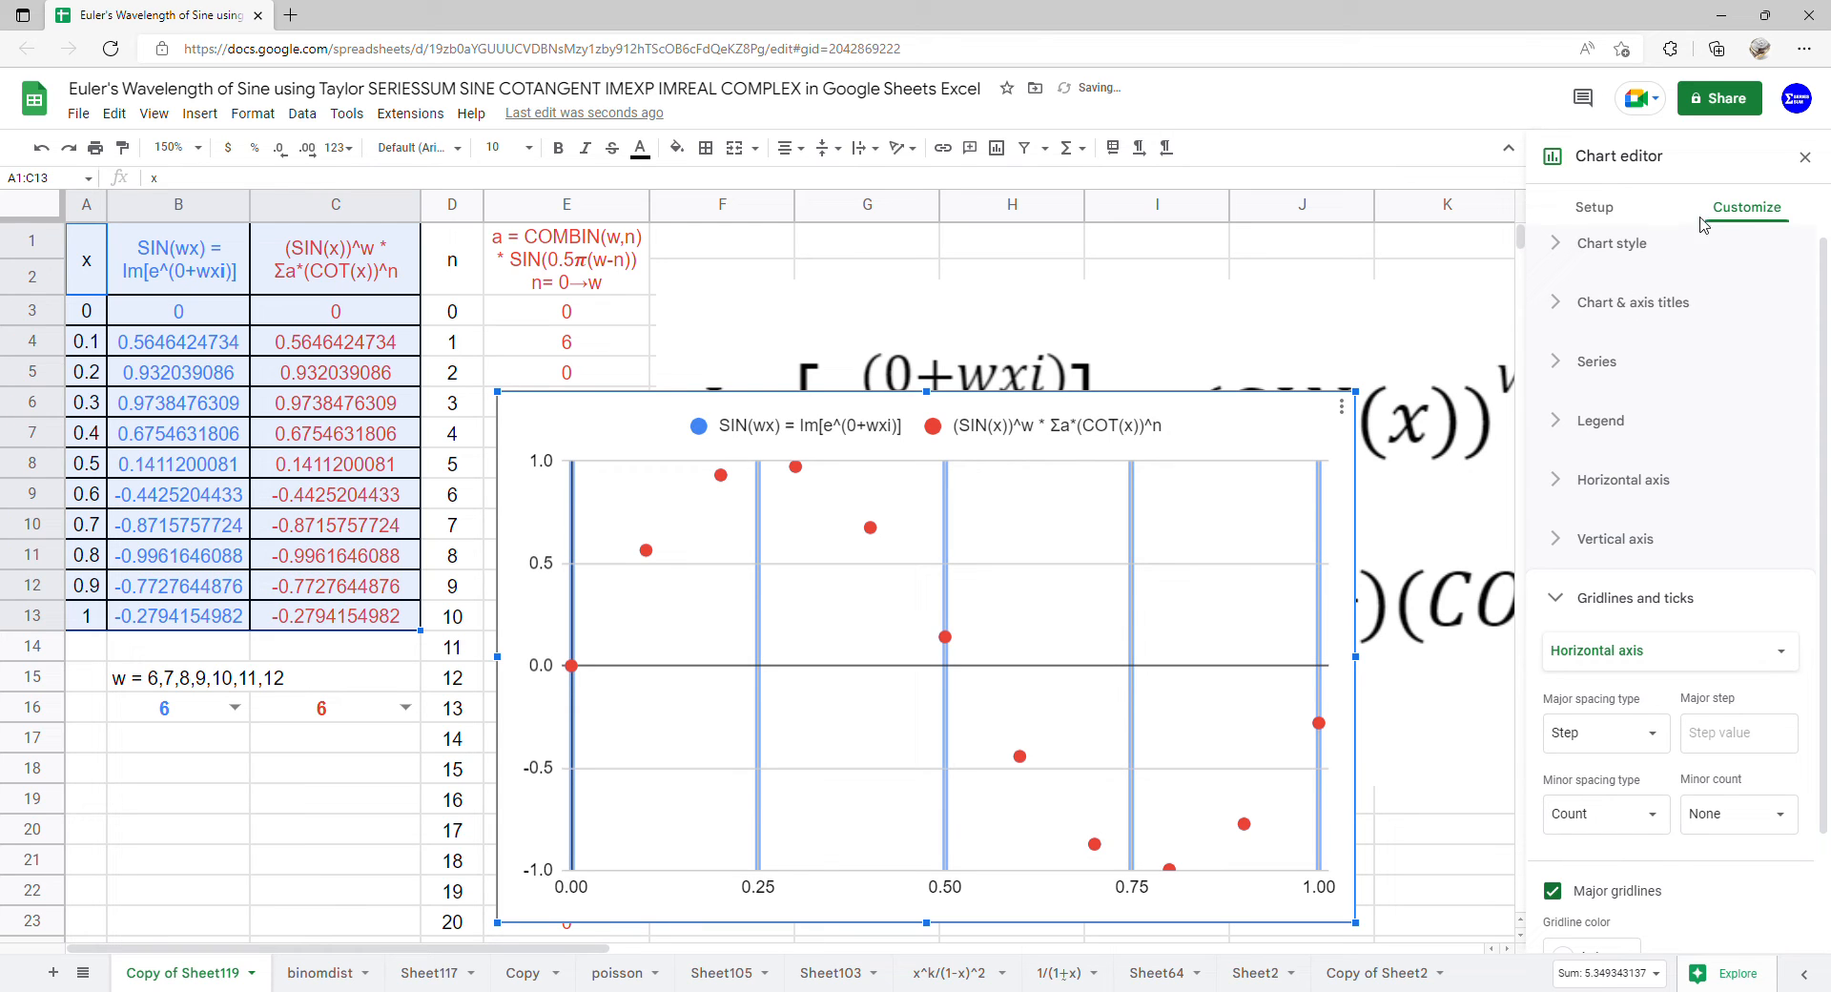
Add a polynomial trendline of degree 10 to all series, with its label set to Use Equation
left_click(1639, 362)
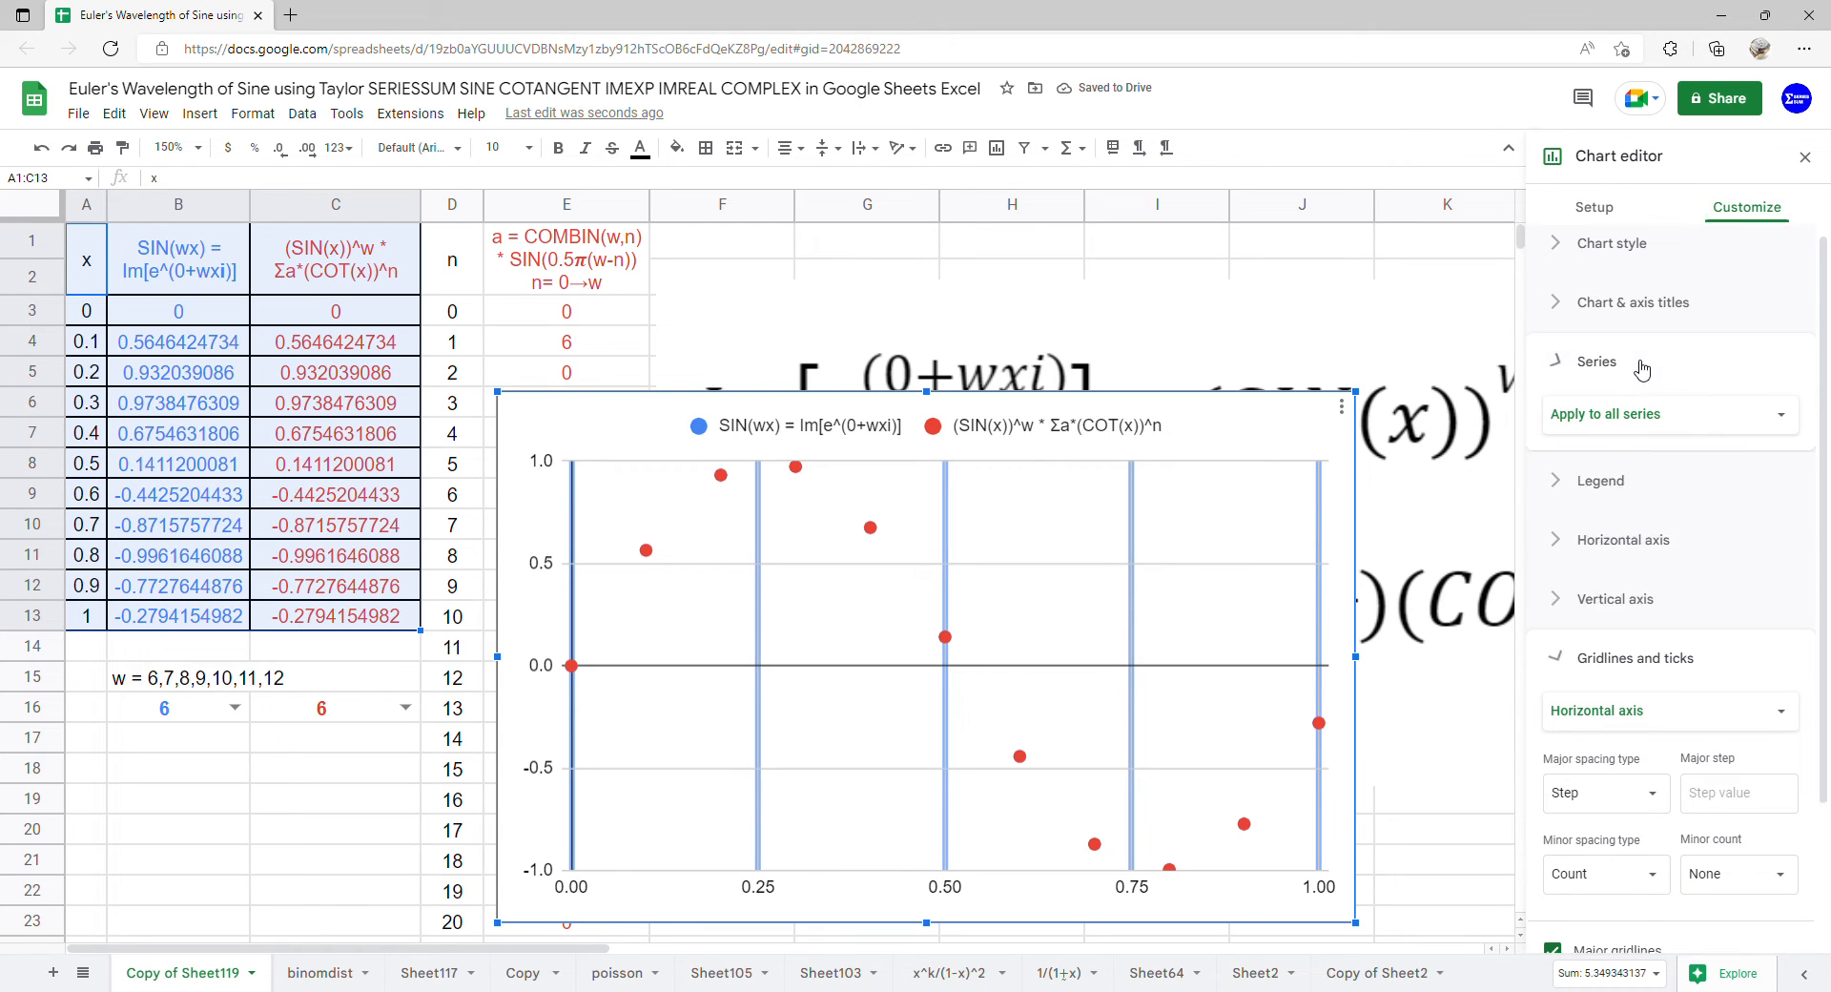
scroll(1603, 577, "down", 2)
left_click(1555, 696)
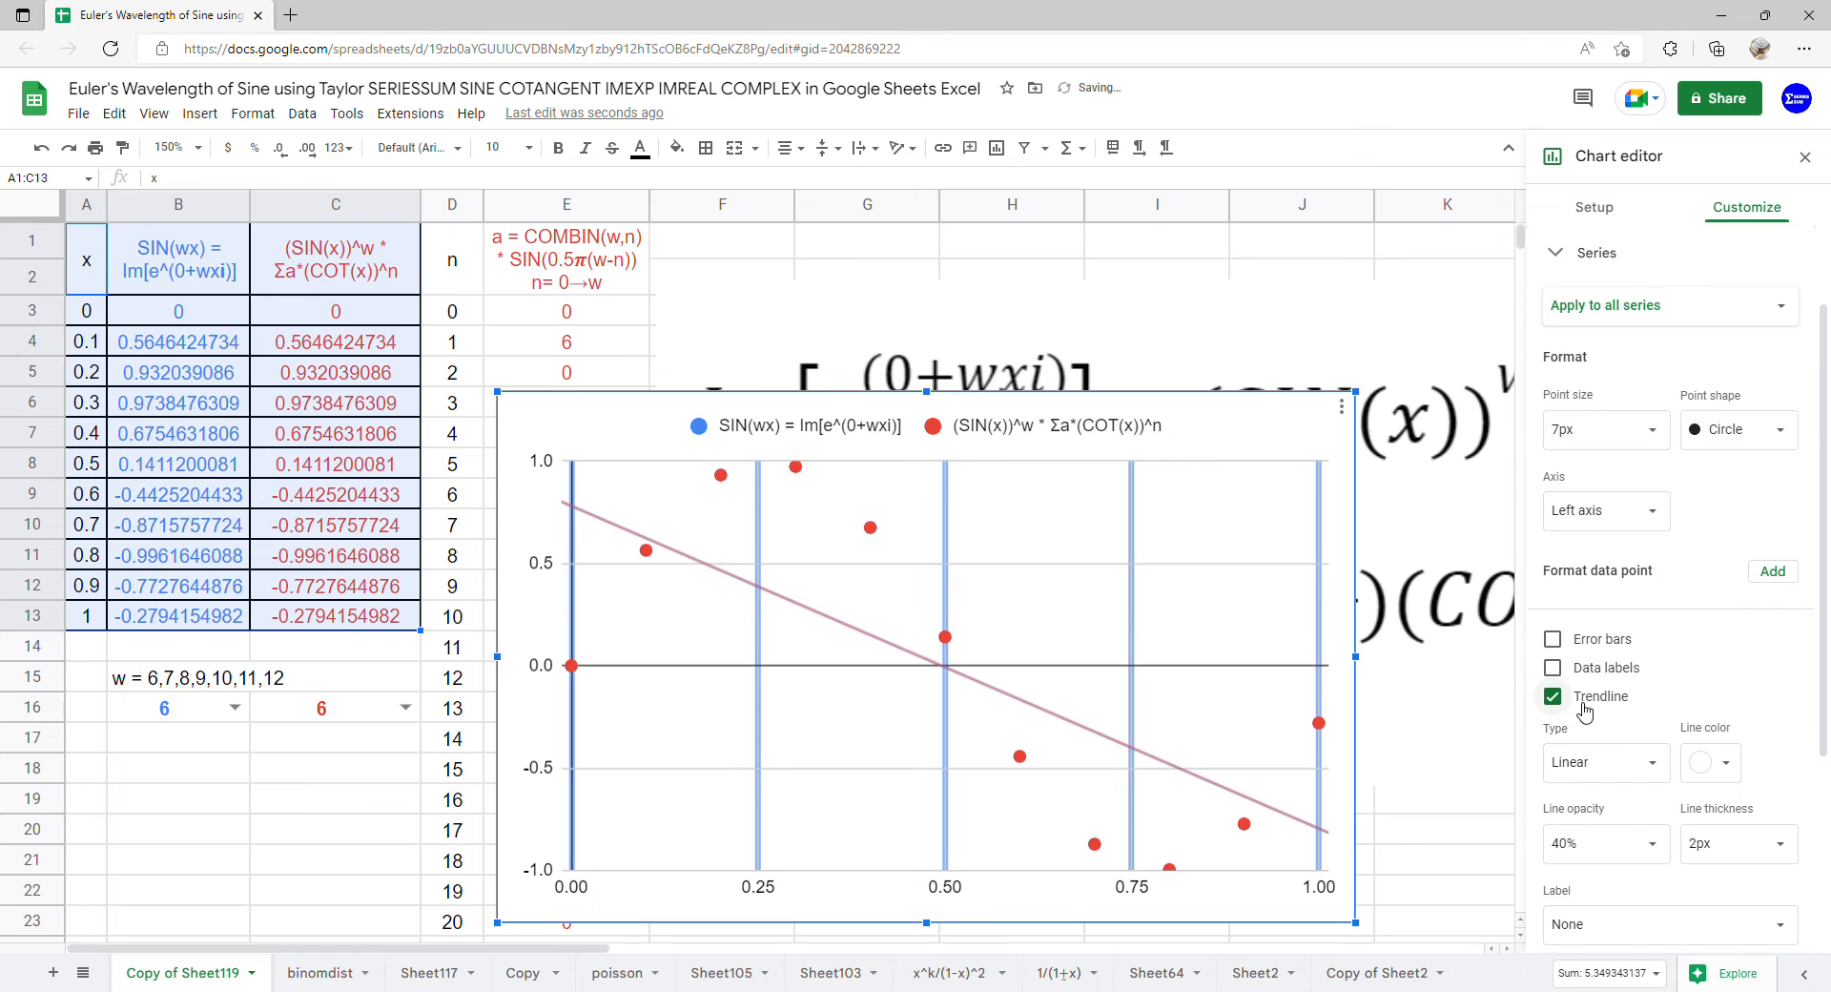
scroll(1645, 602, "down", 3)
left_click(1655, 549)
left_click(1648, 598)
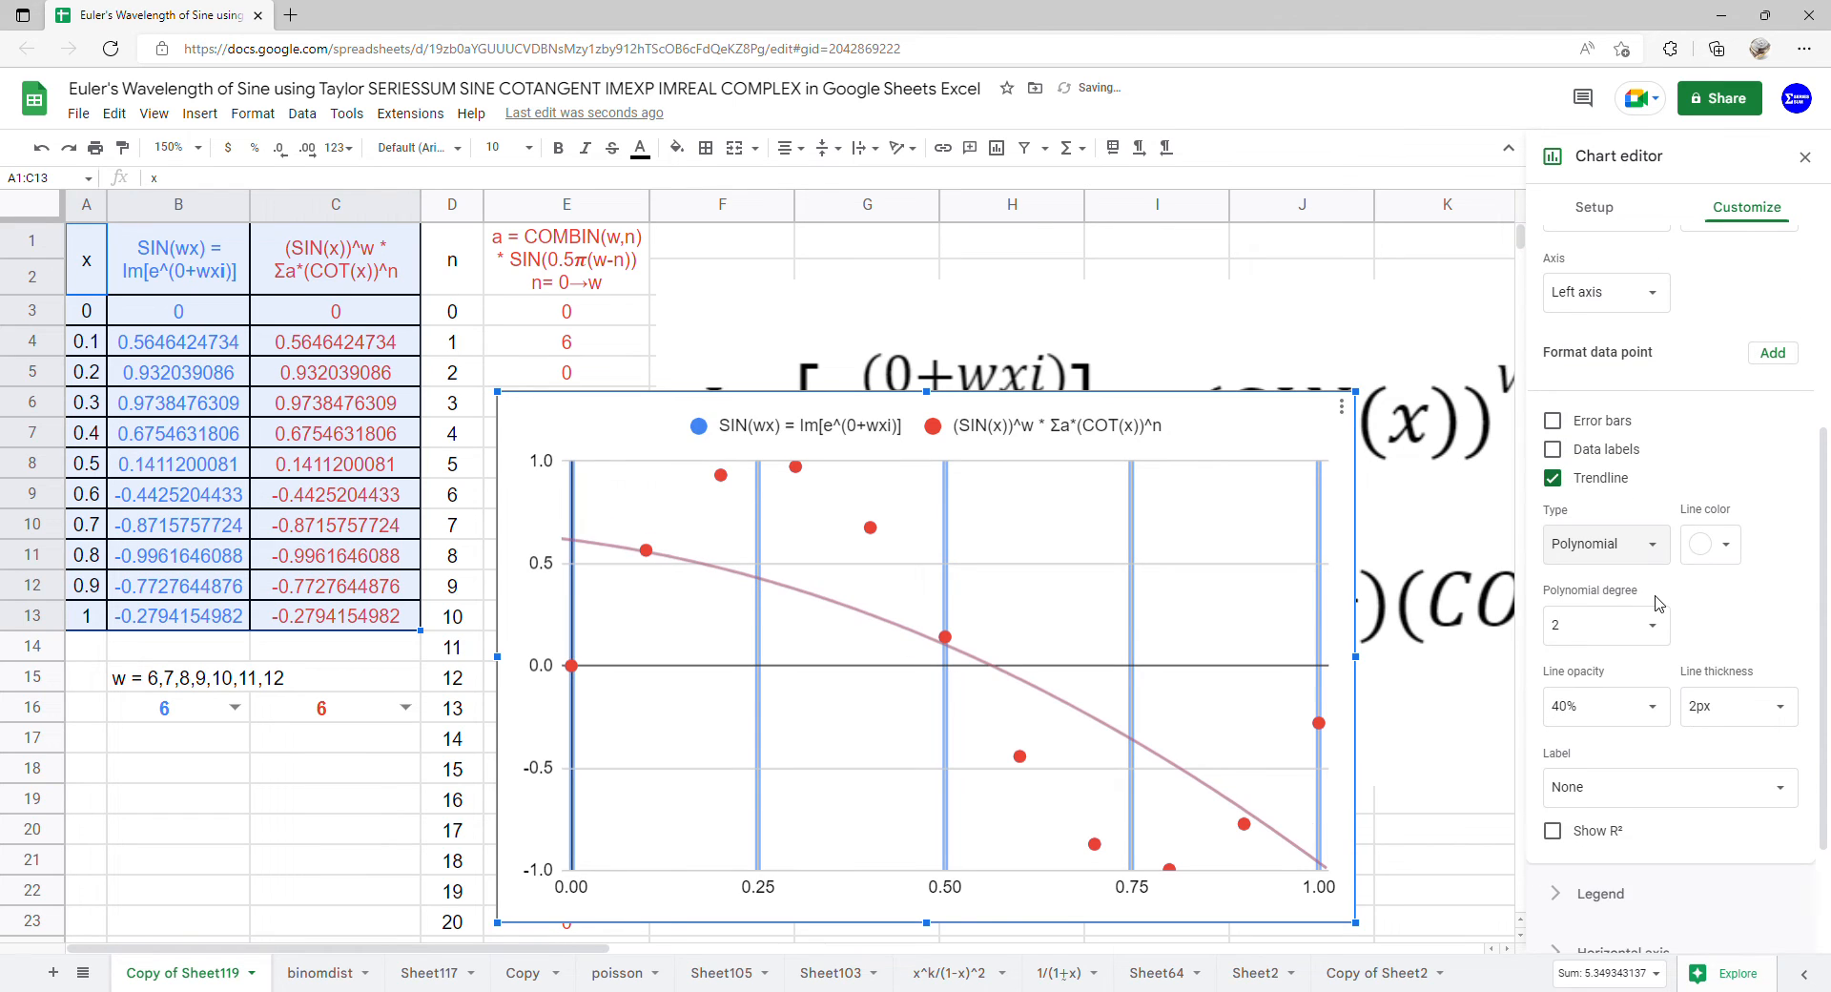
scroll(1658, 603, "down", 1)
left_click(1569, 520)
left_click(1603, 711)
left_click(1678, 689)
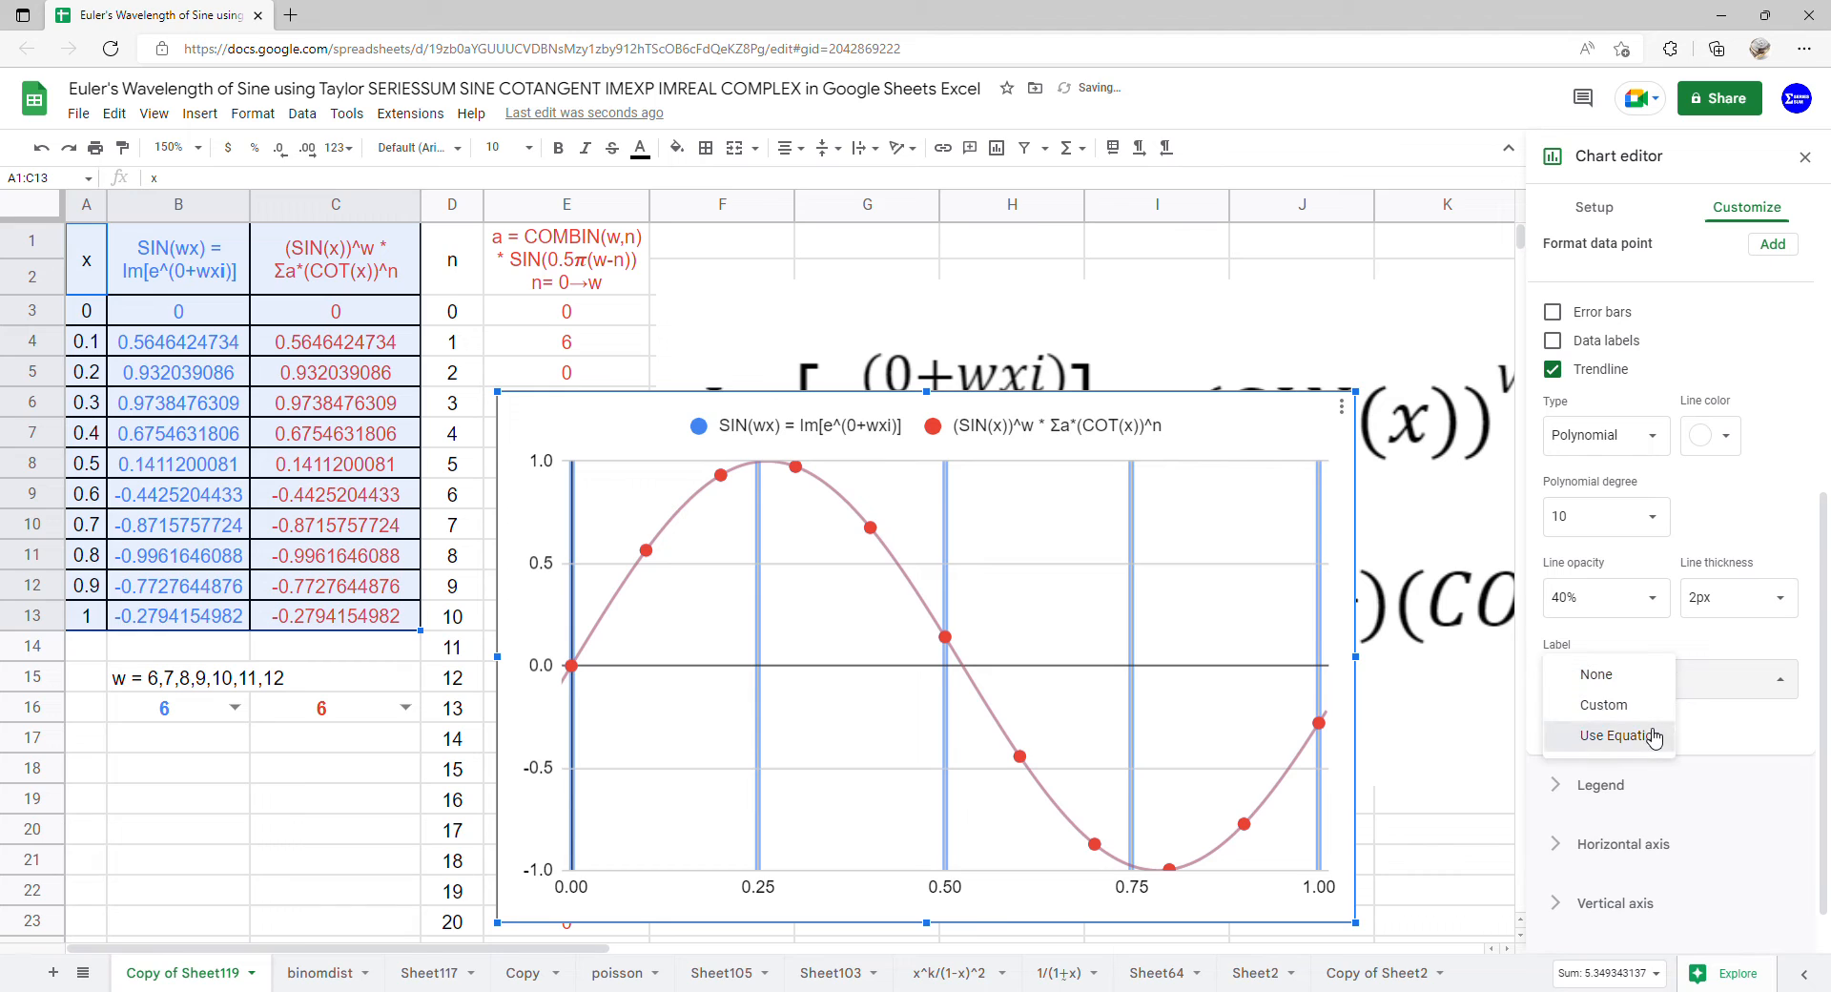
left_click(1655, 737)
Set the chart's legend position to Left
scroll(1784, 697, "down", 1)
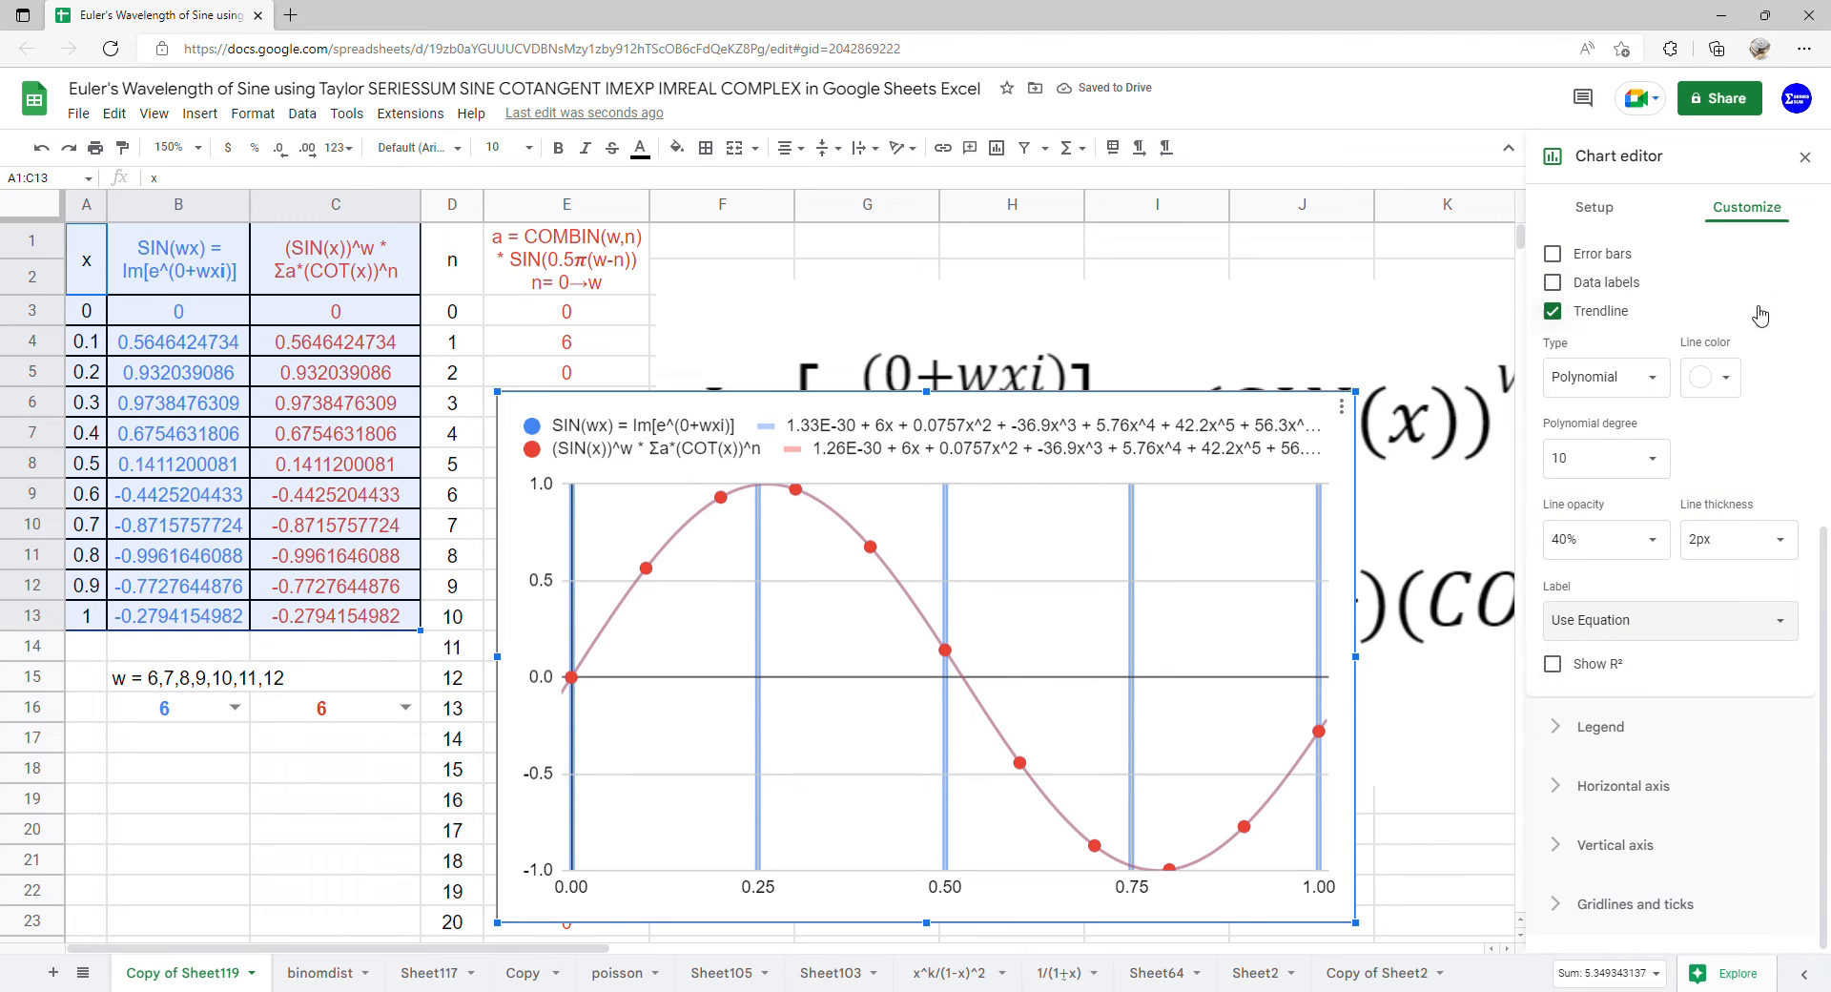
left_click(1654, 732)
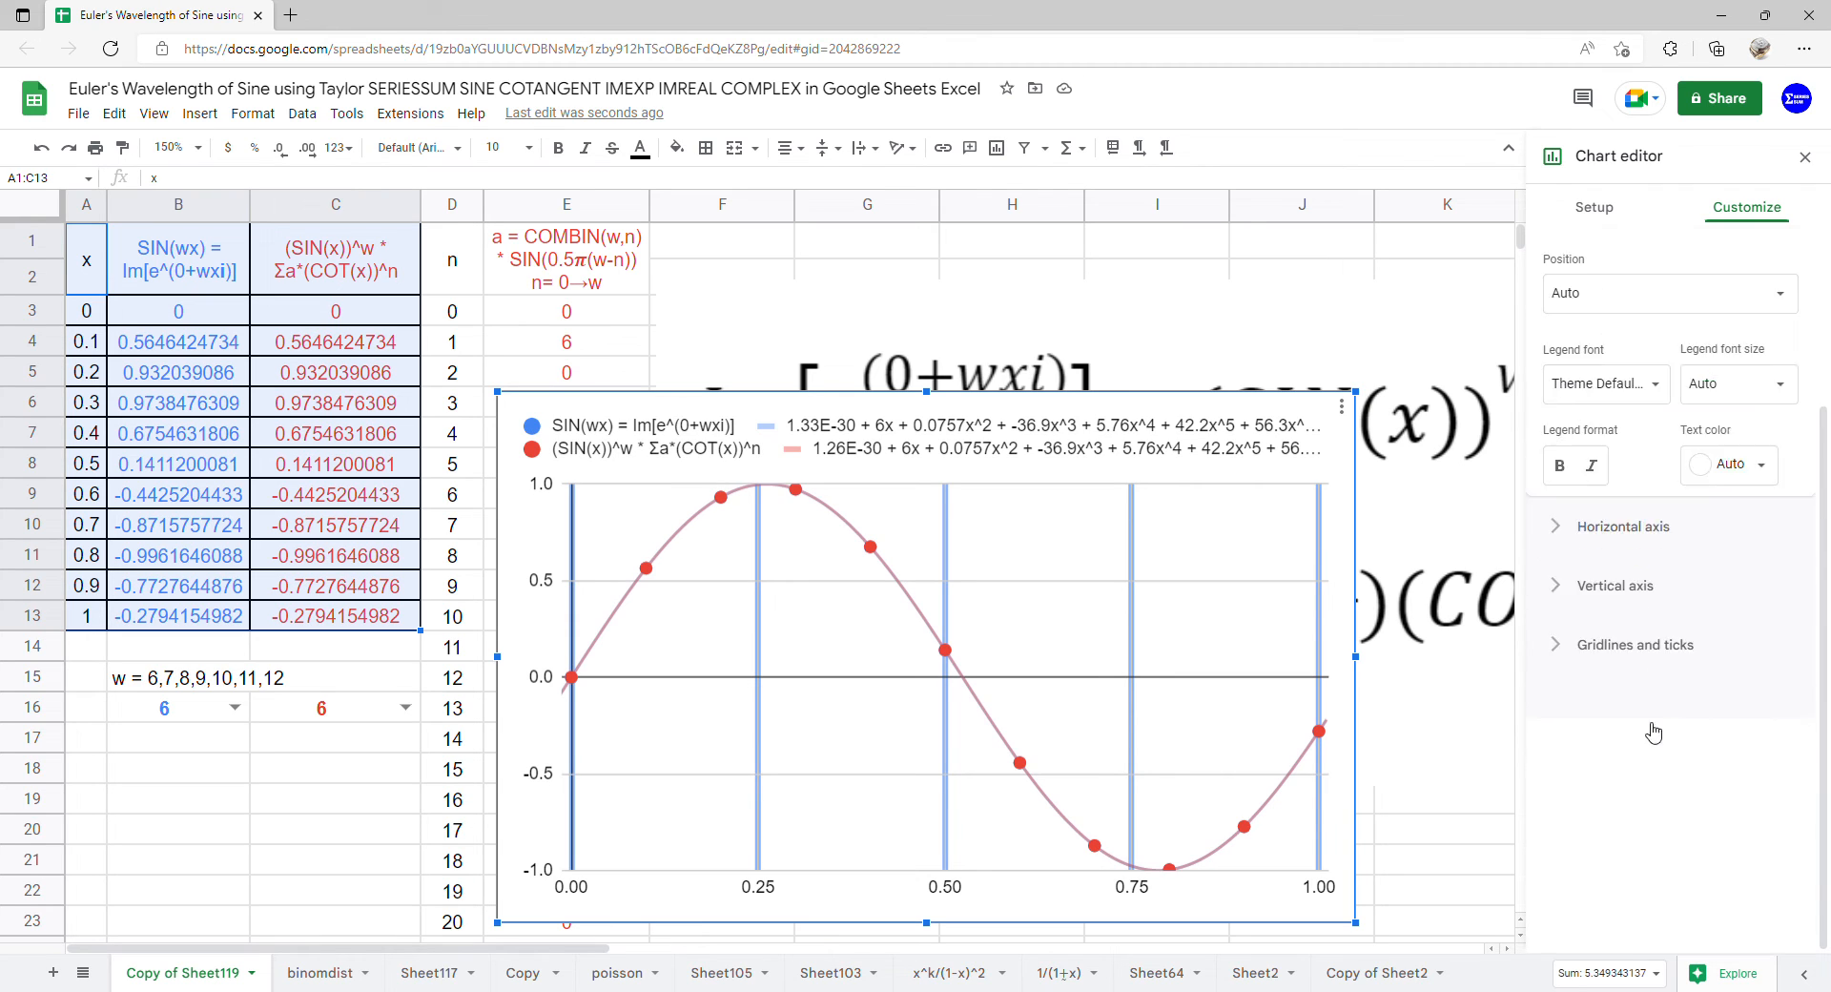
left_click(1671, 515)
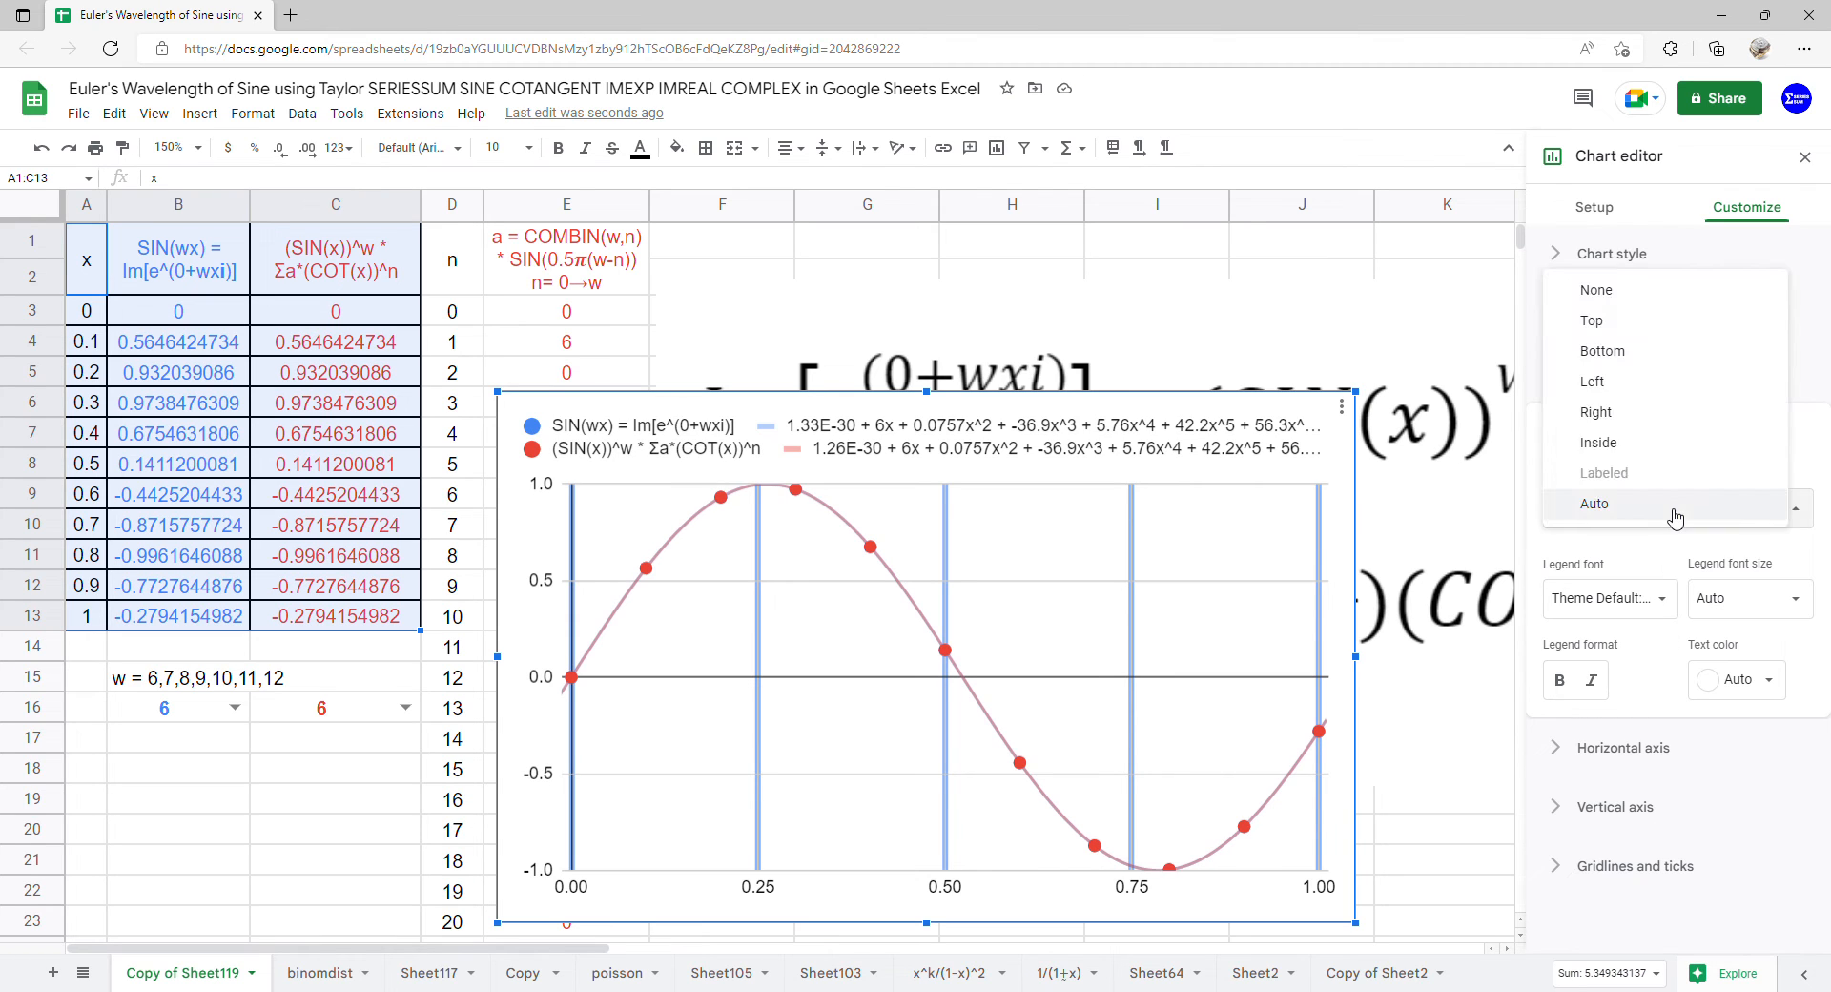
left_click(1612, 382)
Move the chart beside the coefficient column and enlarge it to cover columns F to M down to row 23
left_click_drag(992, 554, 1157, 398)
left_click_drag(1090, 769, 1094, 947)
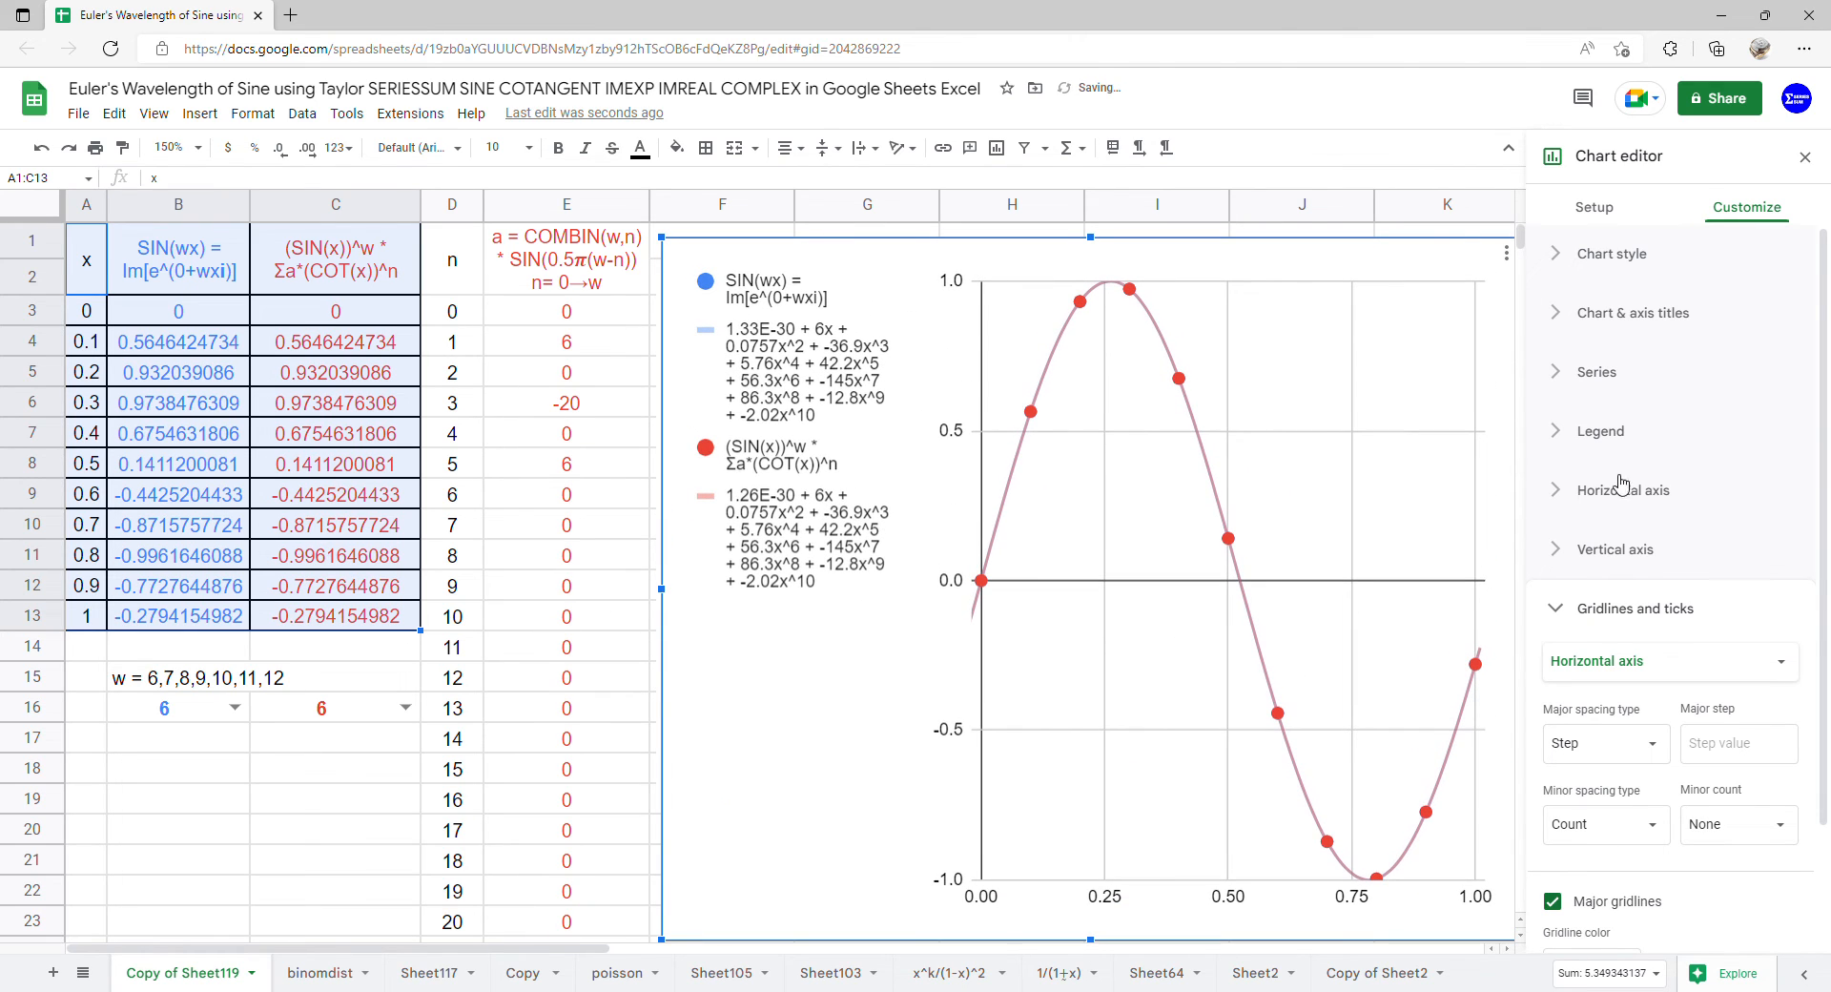
left_click(1806, 159)
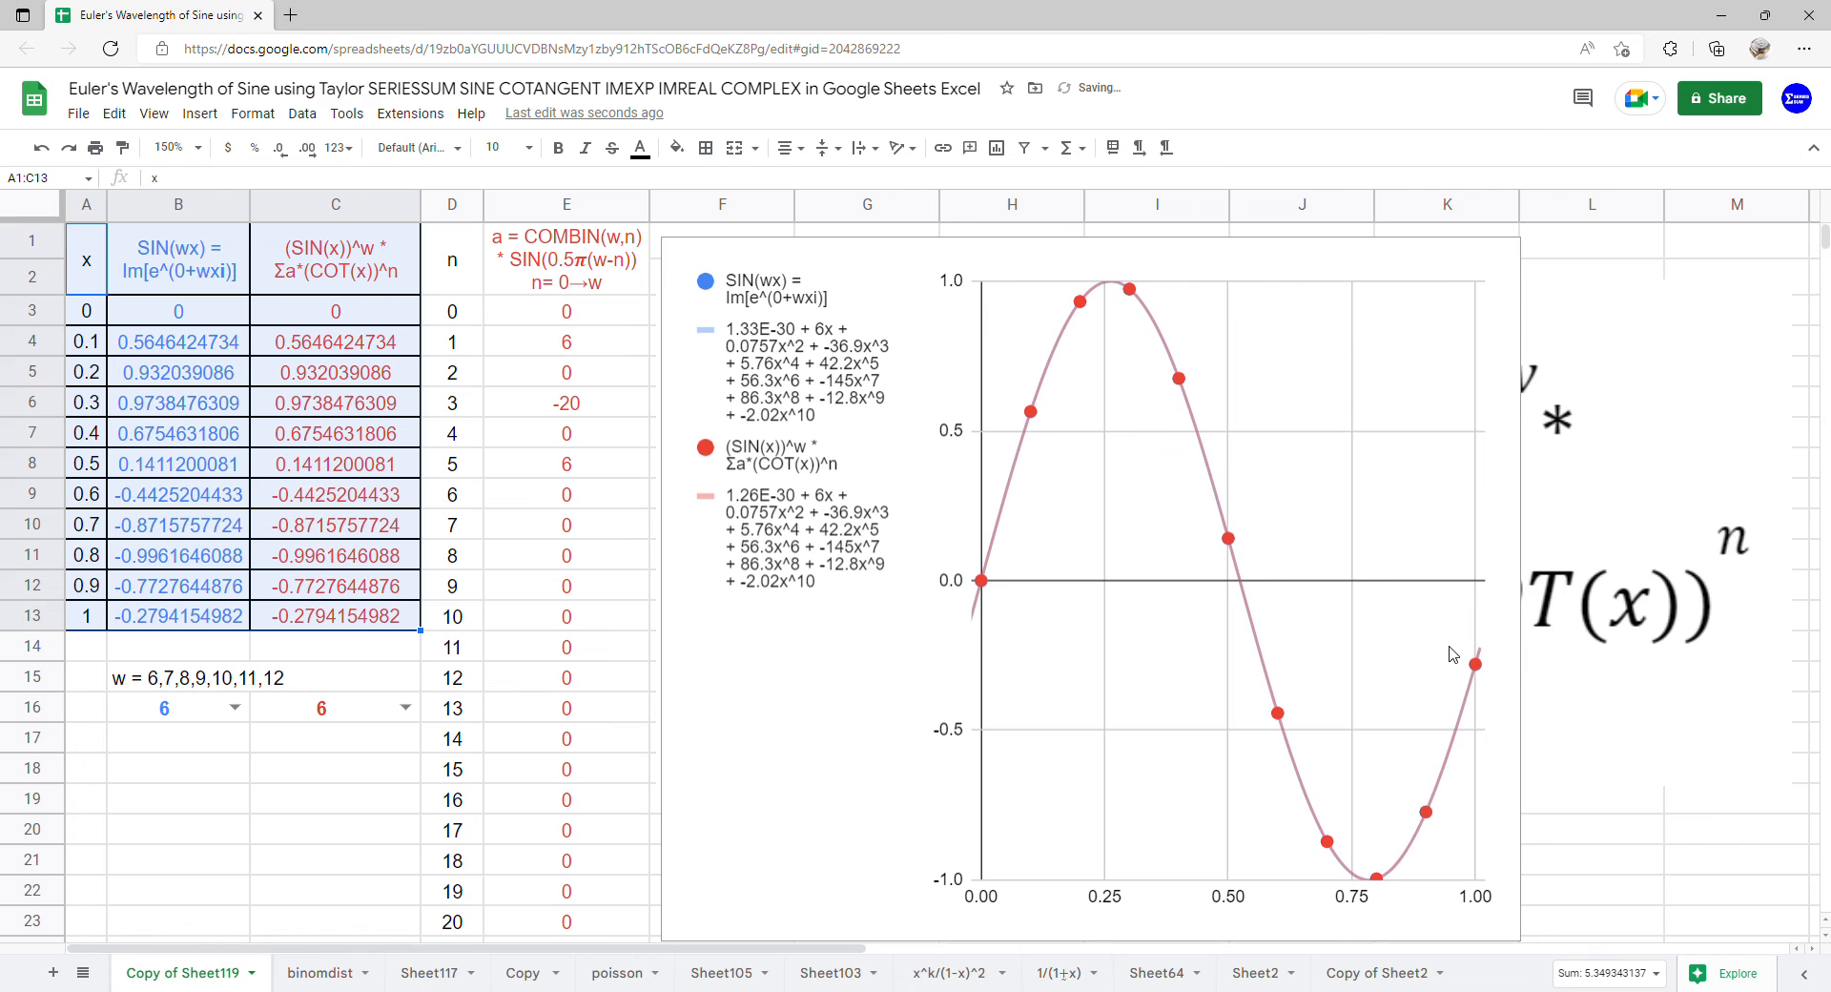
left_click_drag(1524, 590, 1822, 591)
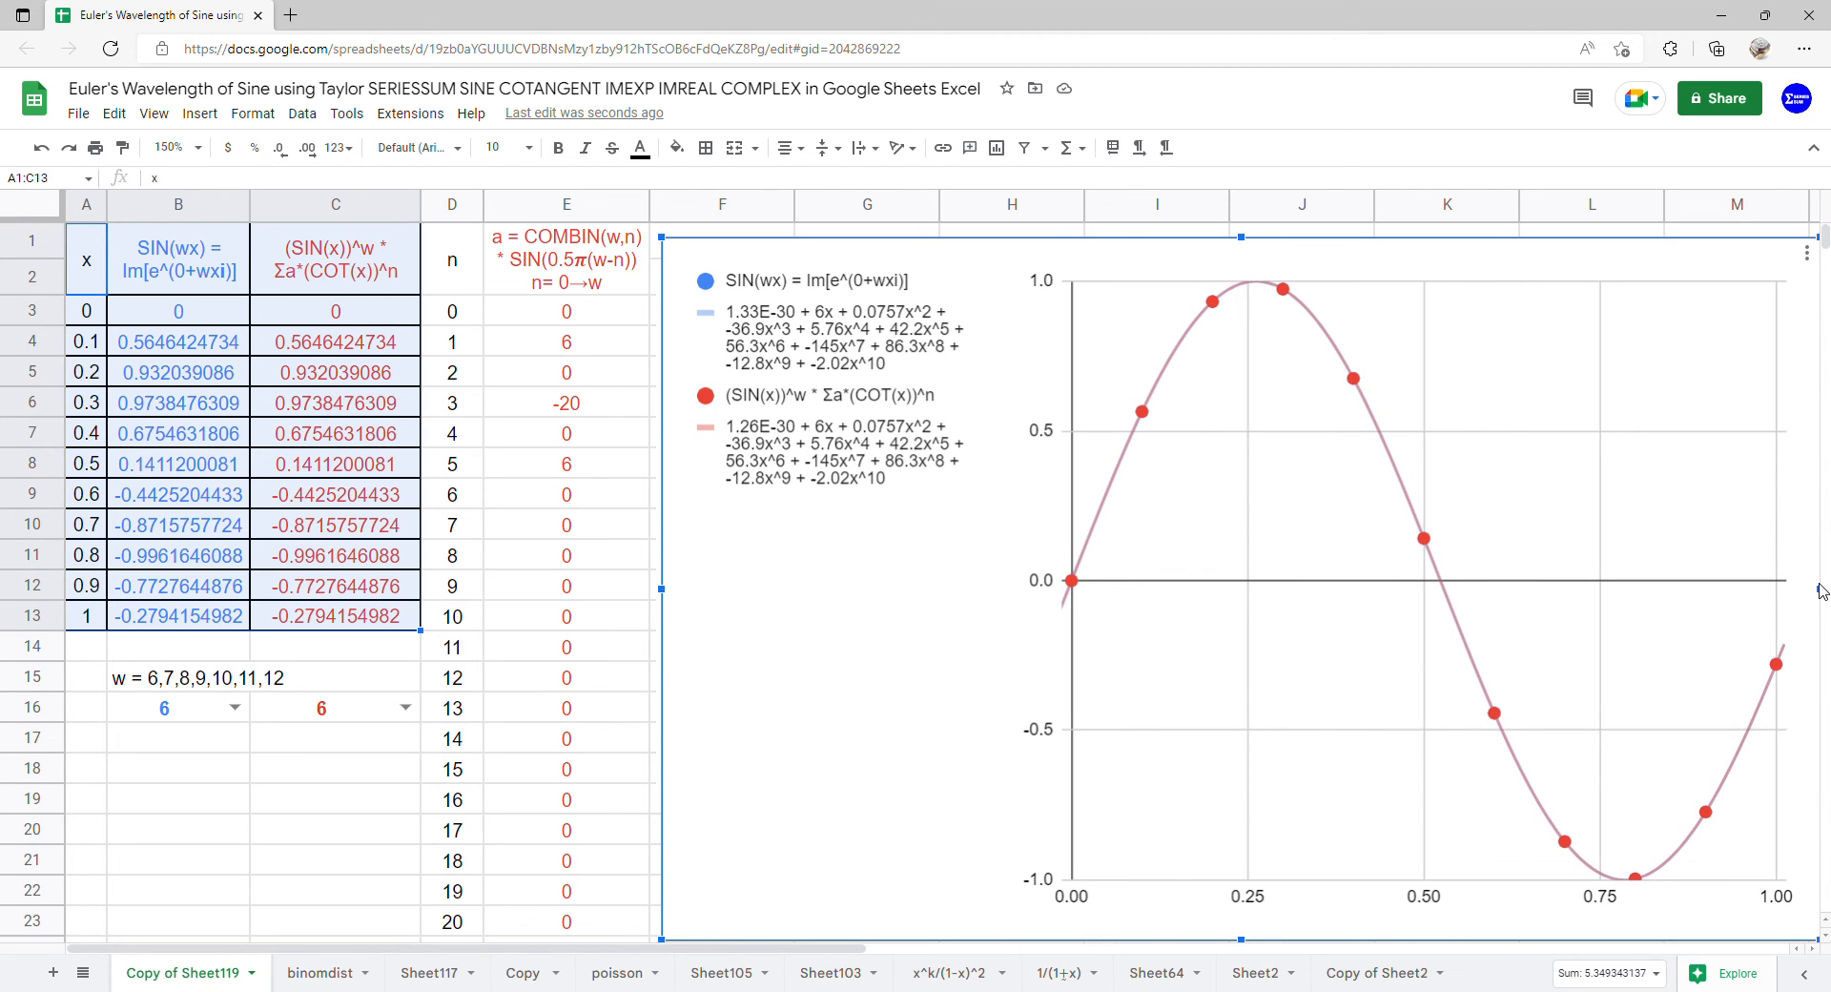
Set w to 7 for the Euler exponential series in B16 and for the sine-cotangent series in C16
left_click(235, 708)
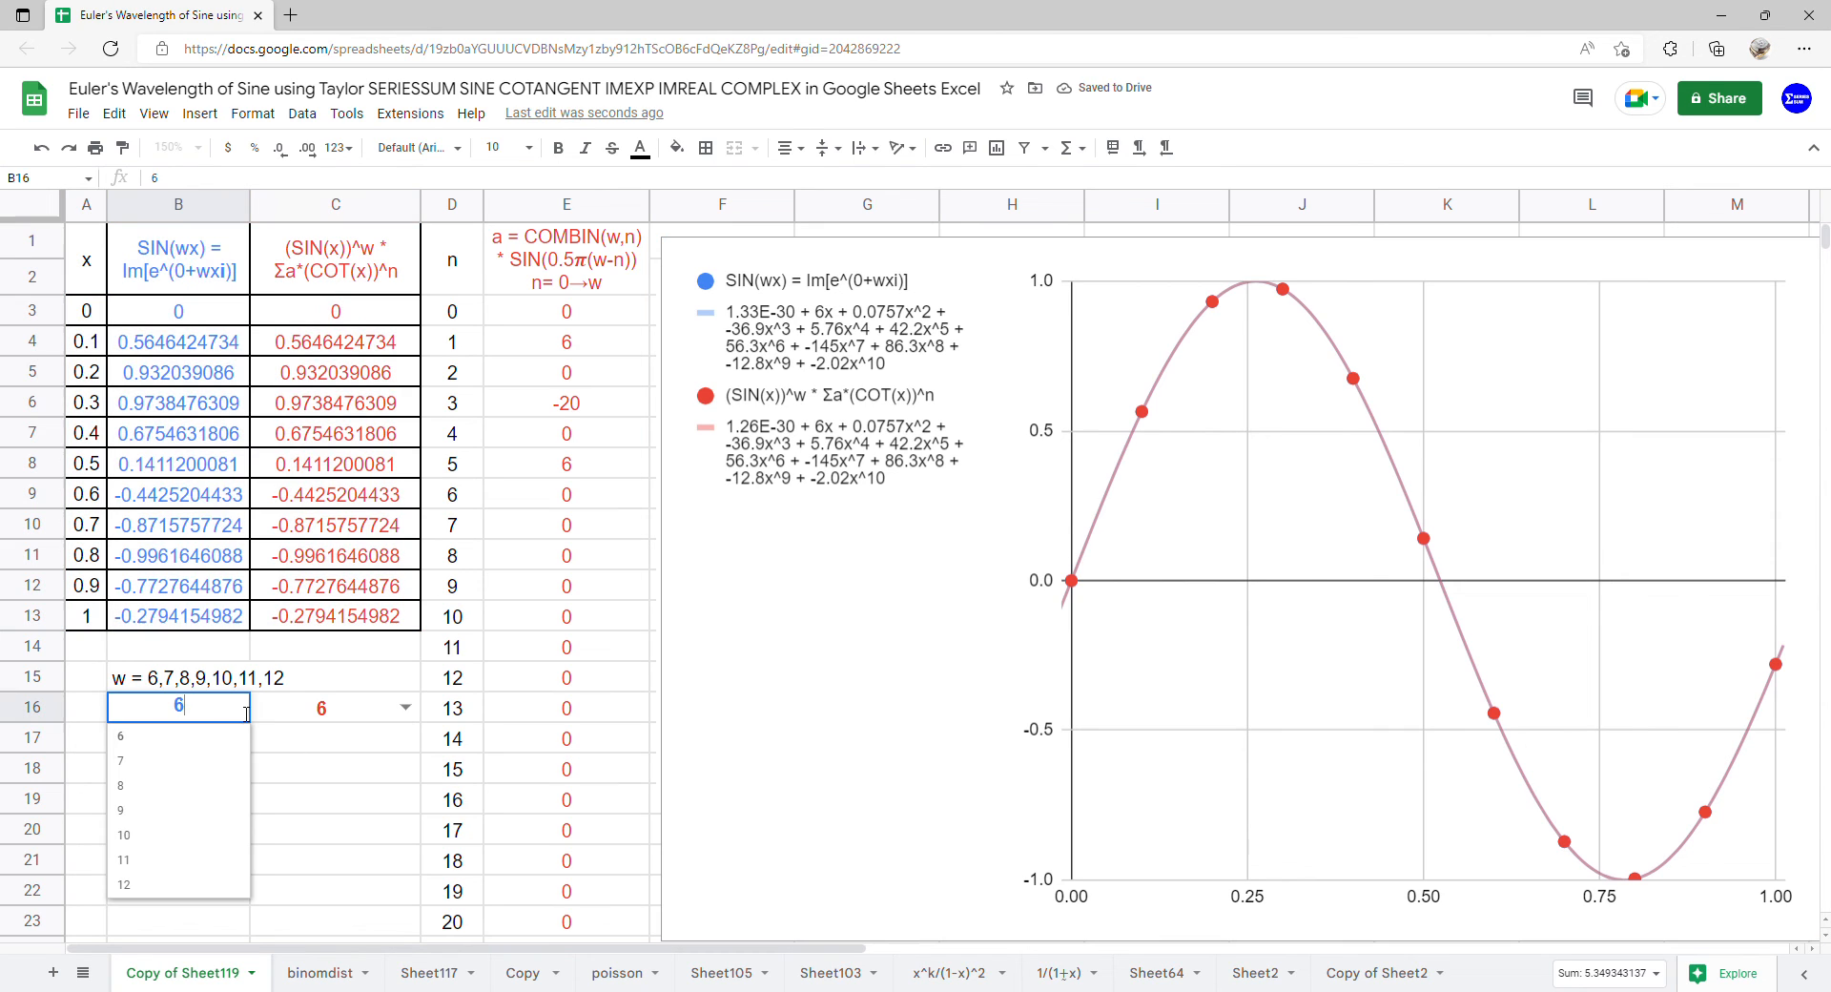
left_click(208, 769)
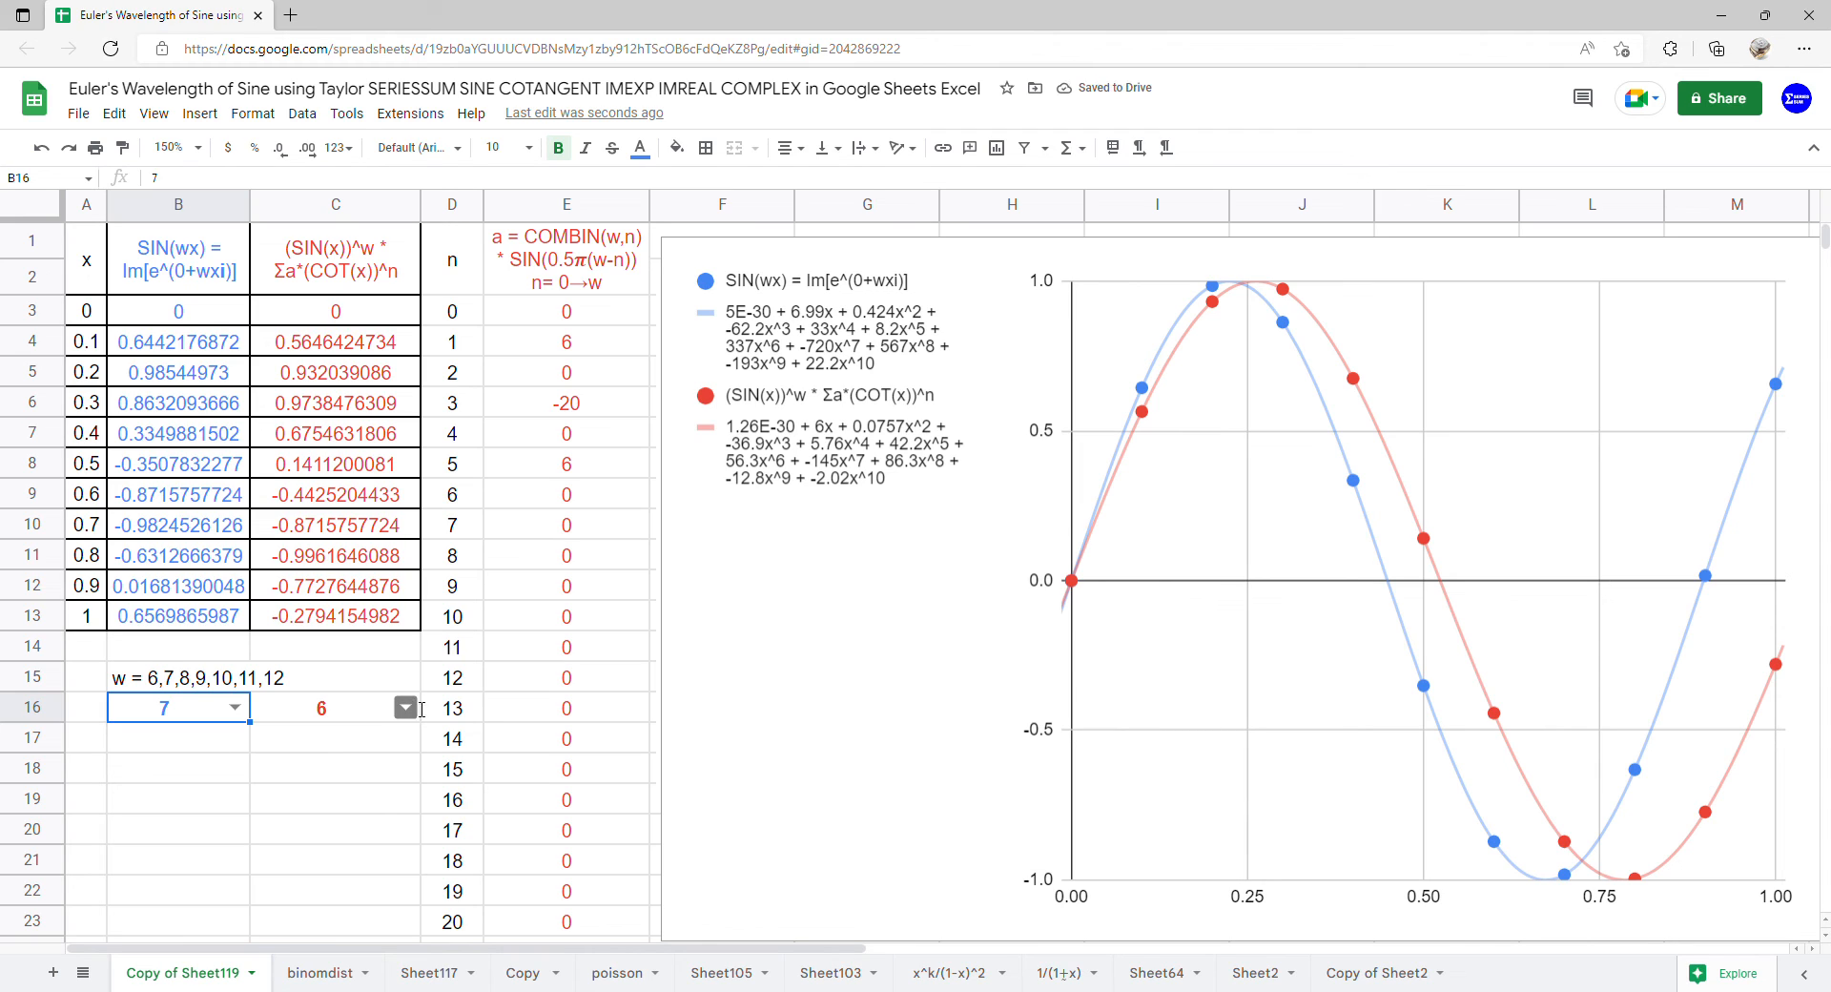
left_click(412, 708)
left_click(359, 767)
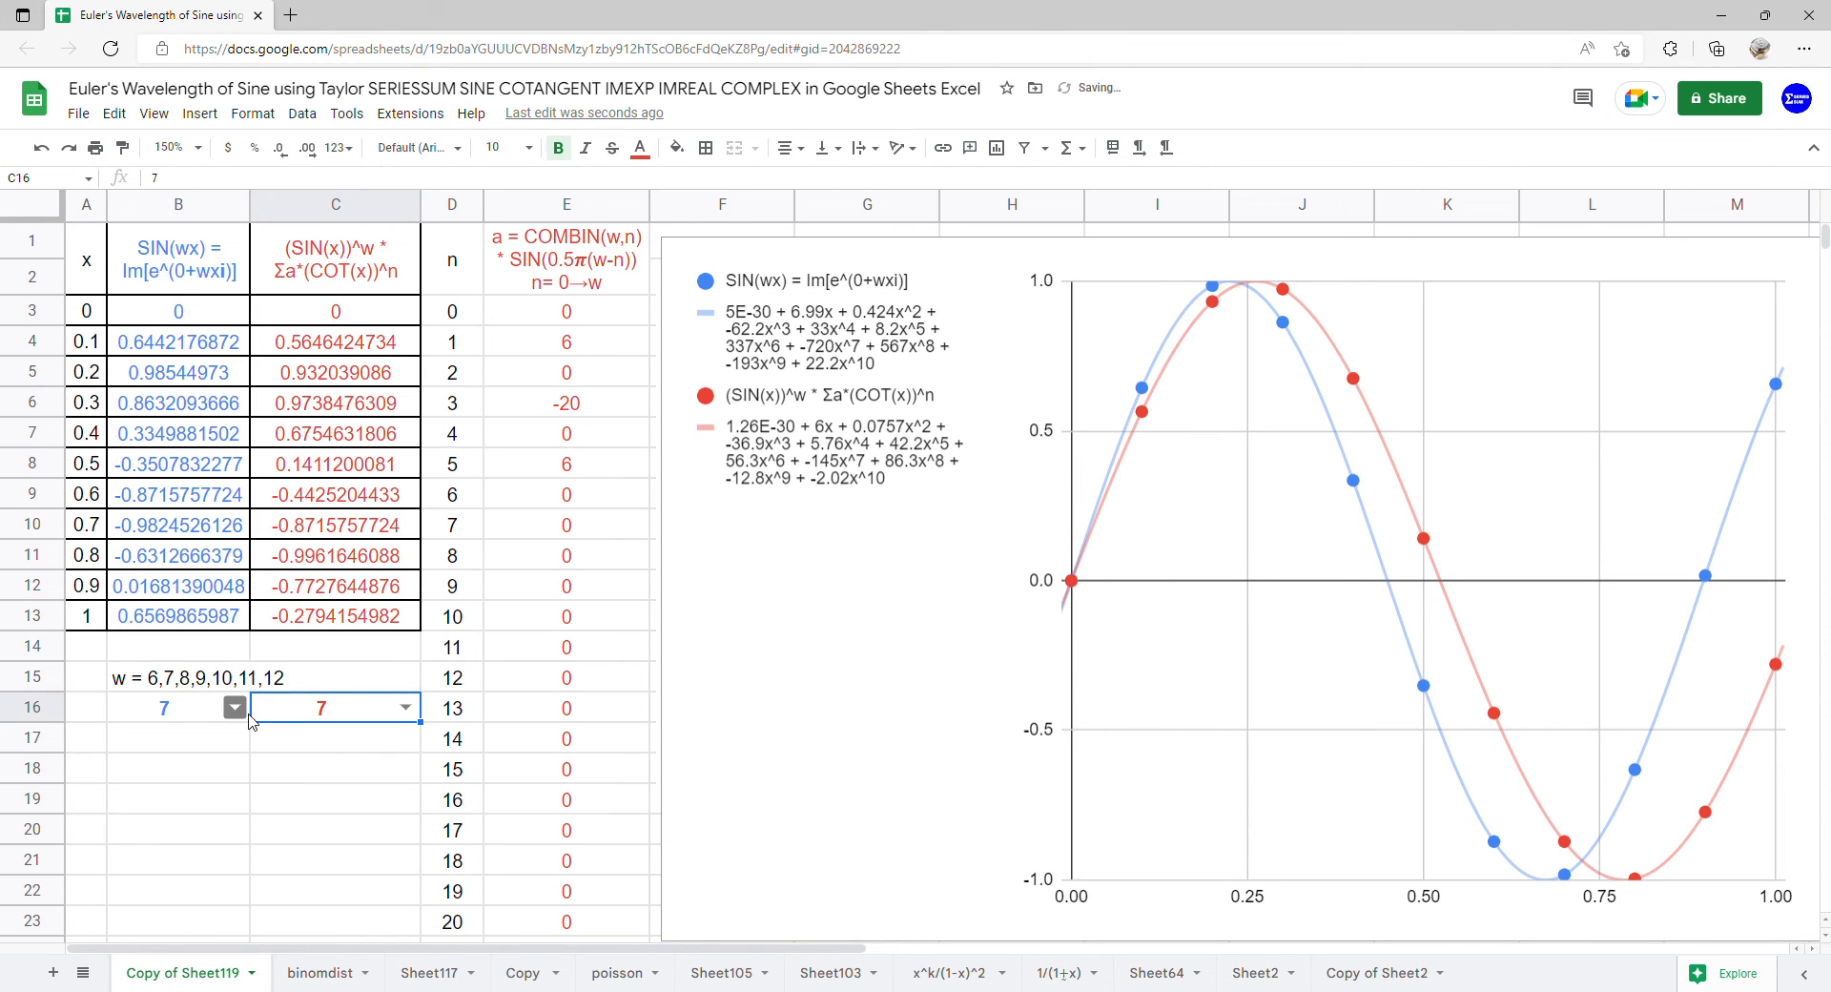
Choose 8 as the w value in B16 and C16 so both sine series use it
left_click(234, 707)
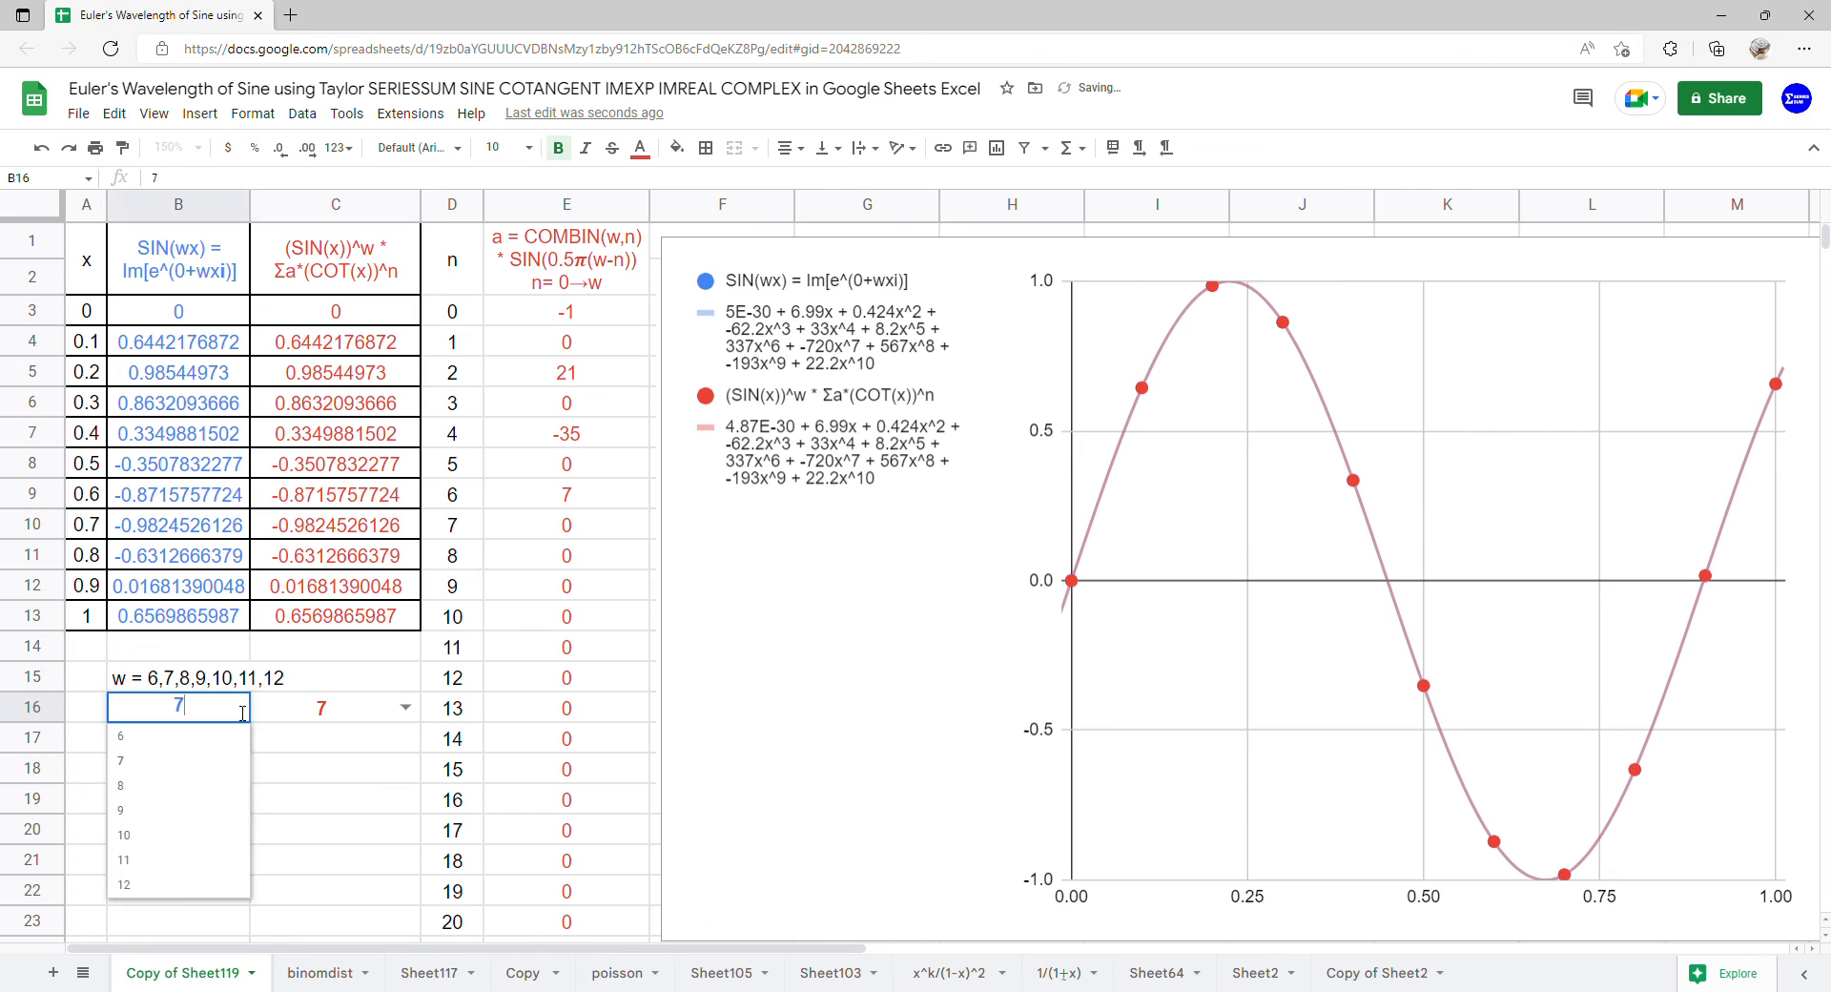
left_click(185, 793)
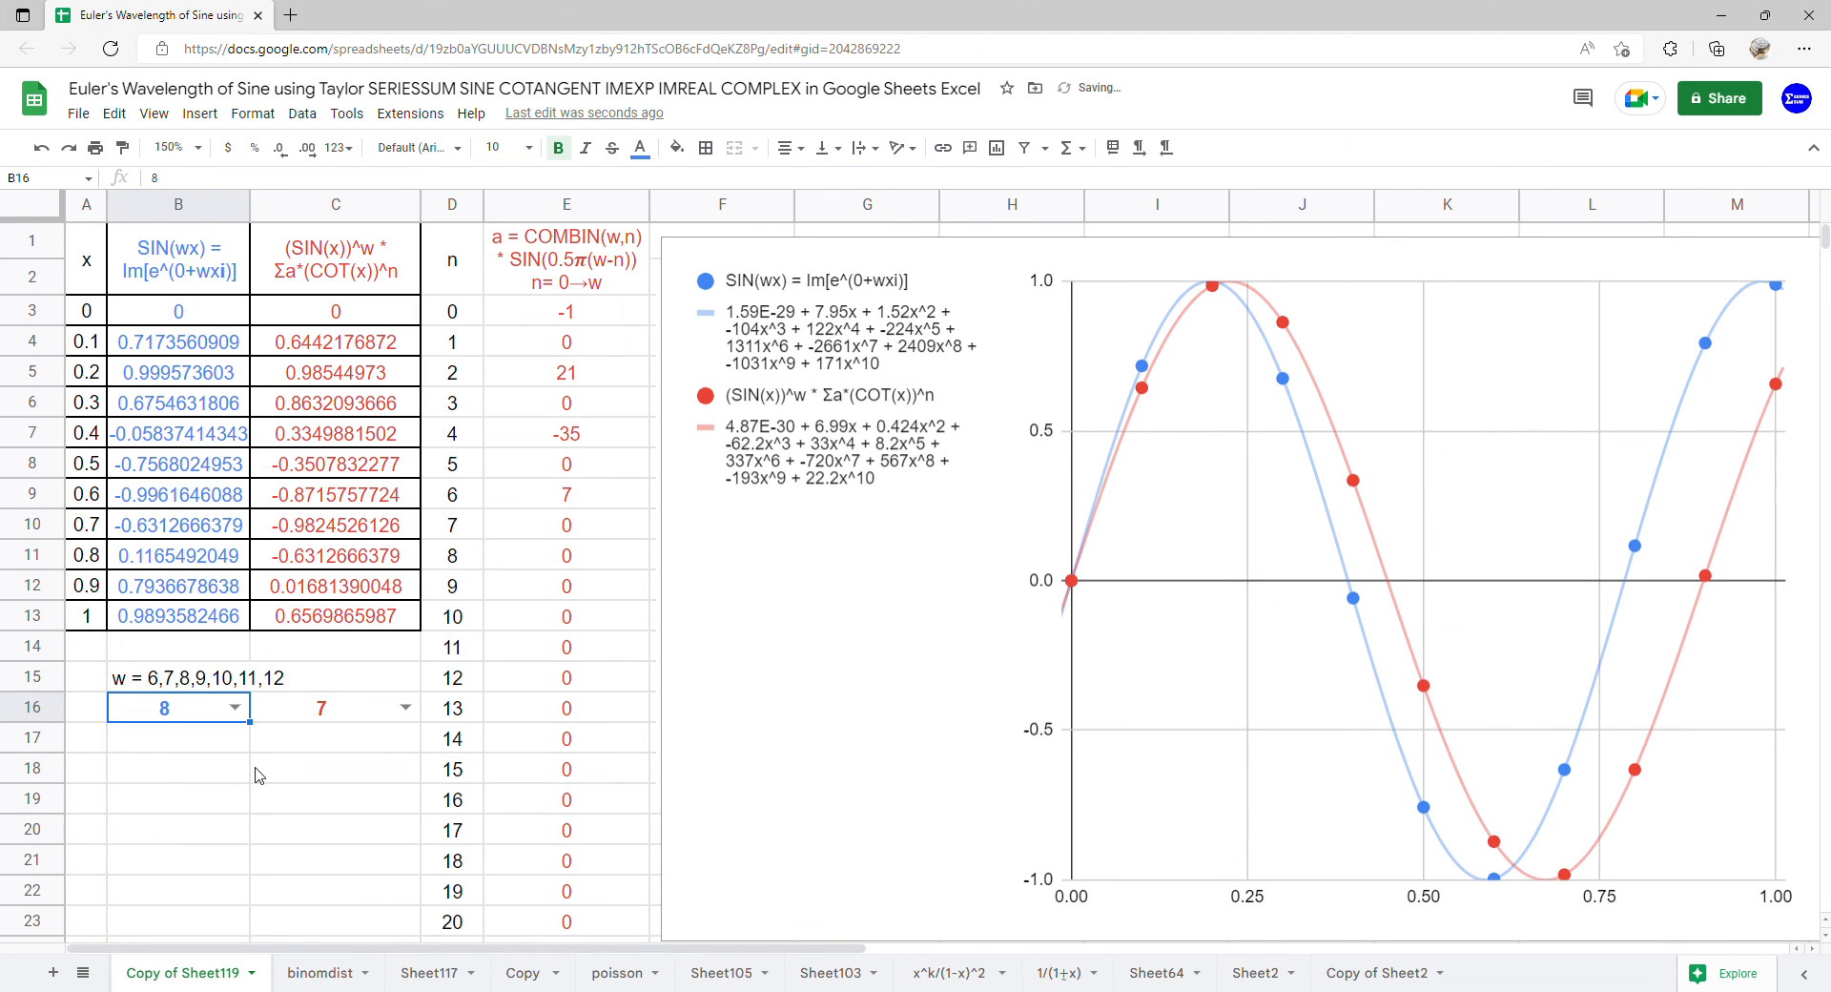
left_click(408, 715)
left_click(350, 797)
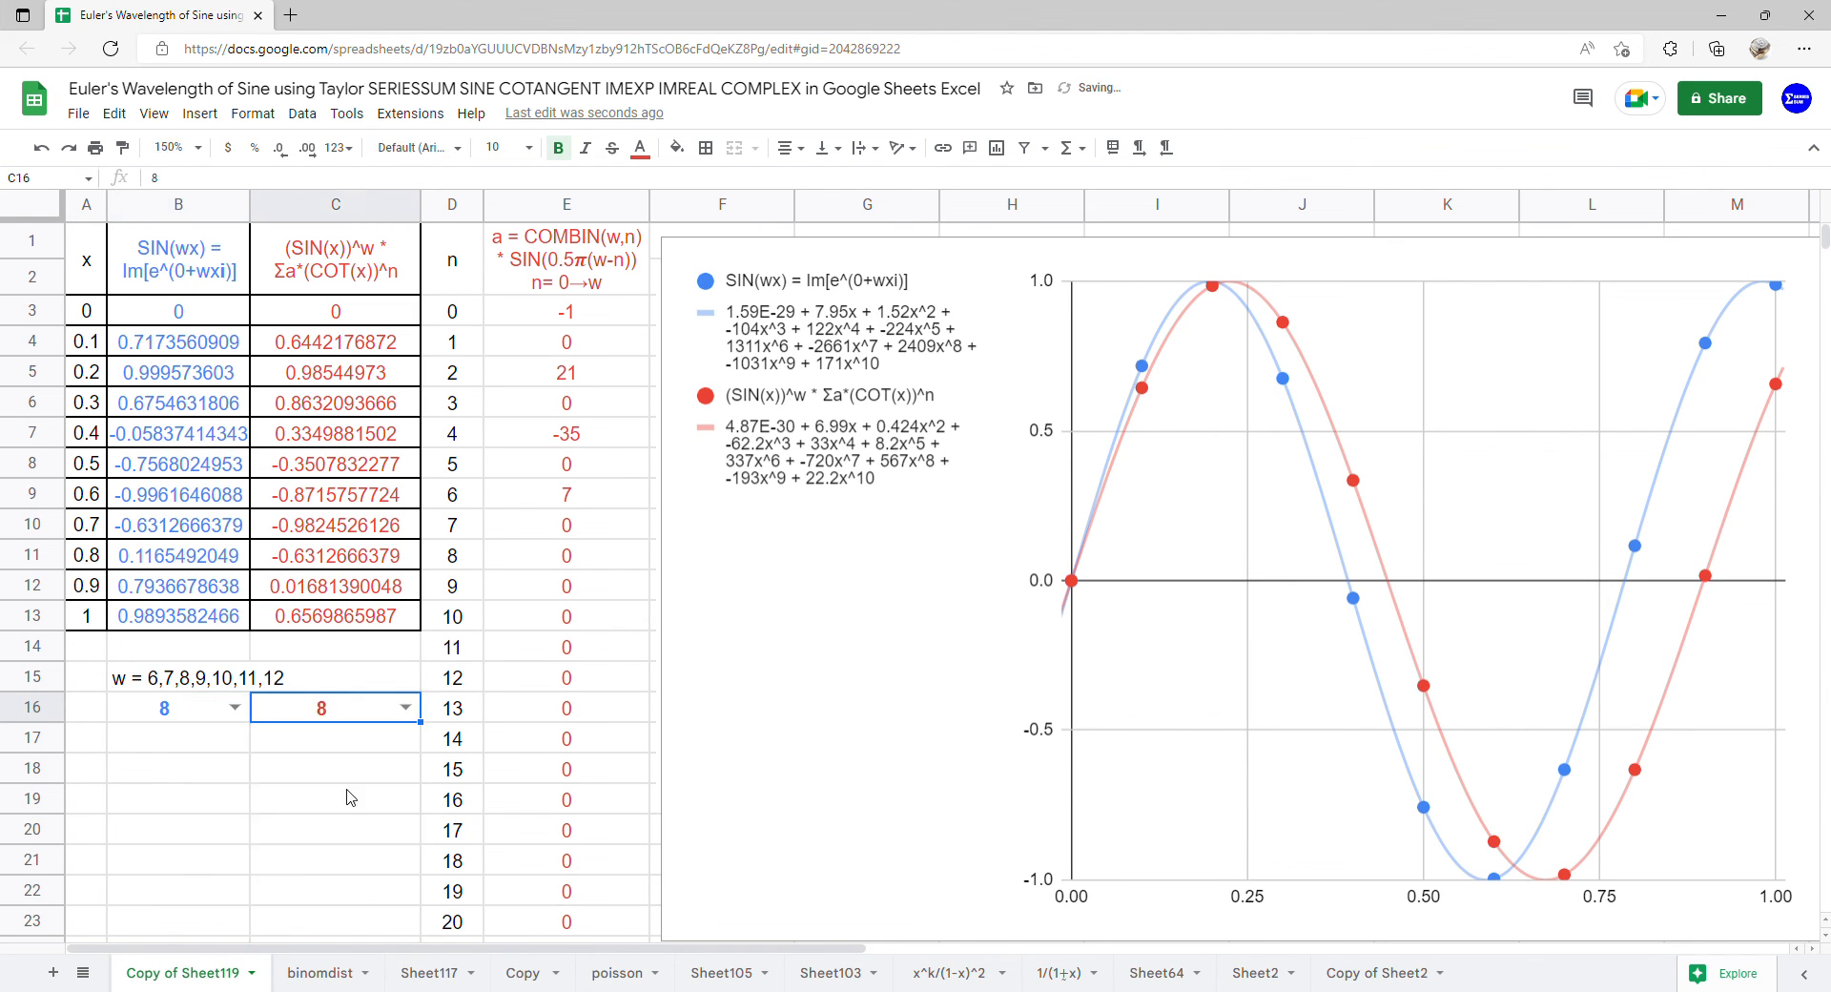
Change w to 9 in both B16 and C16 to compare the two sine curves
left_click(235, 708)
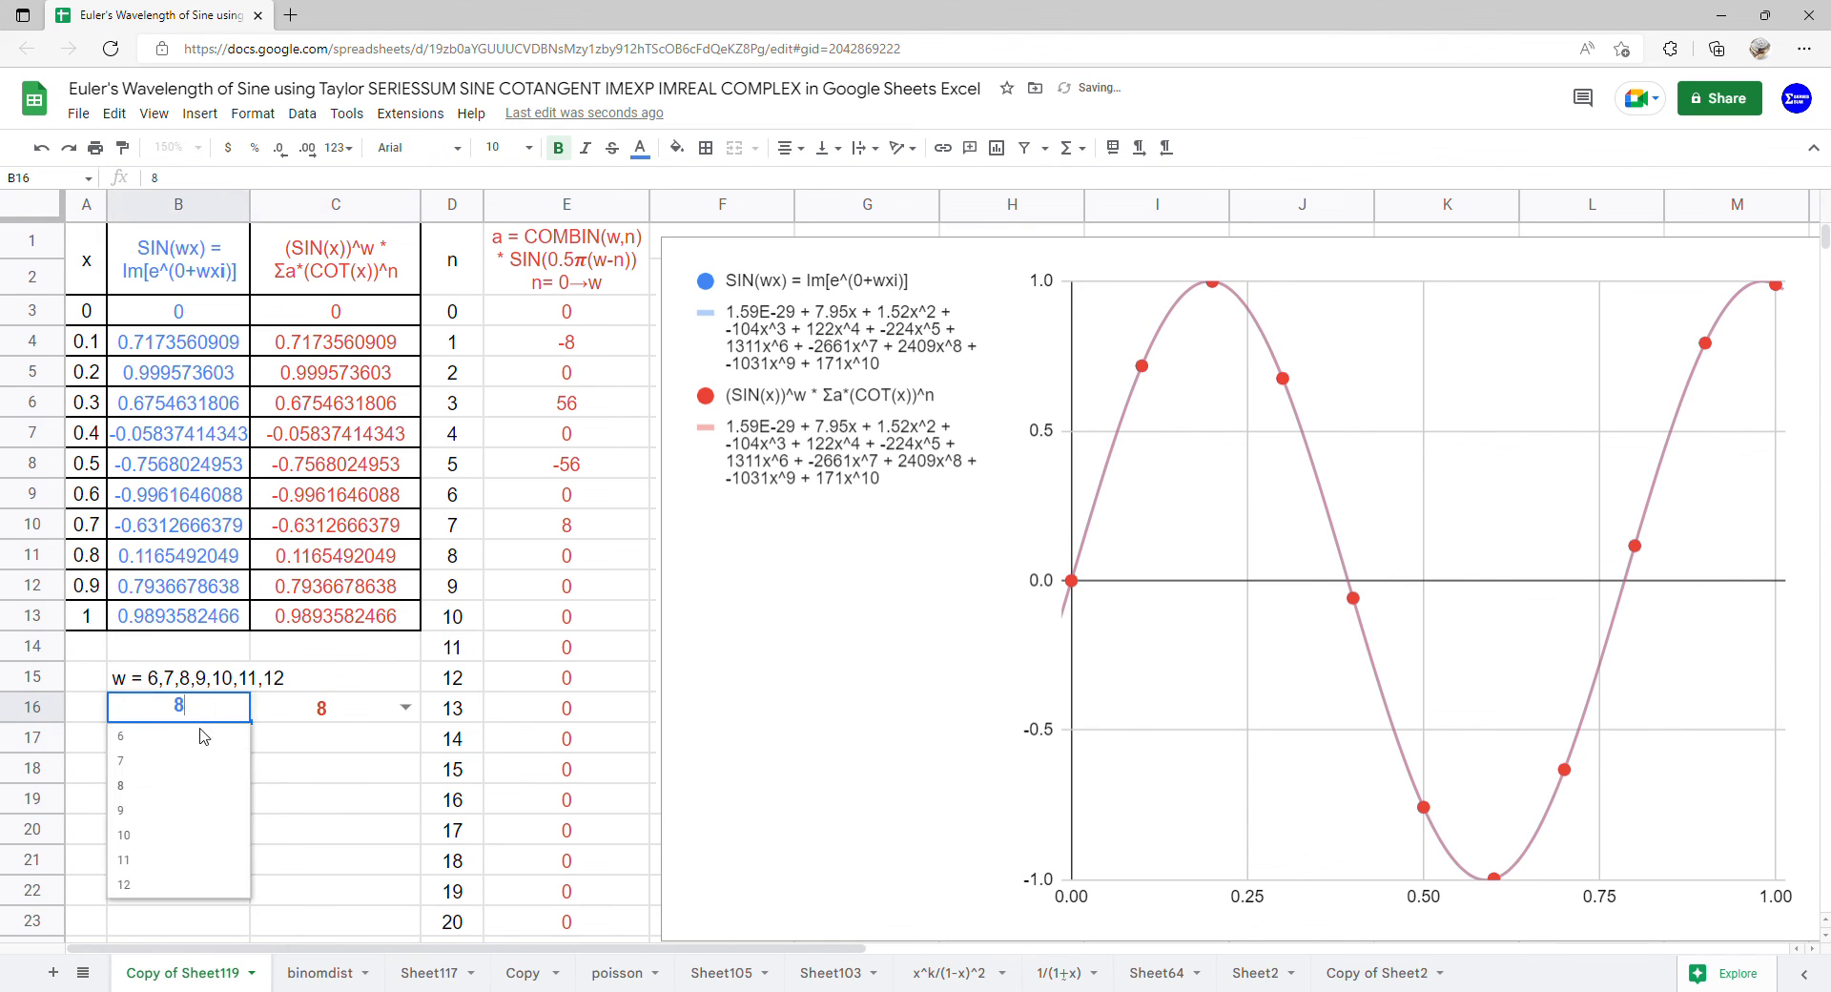
left_click(159, 817)
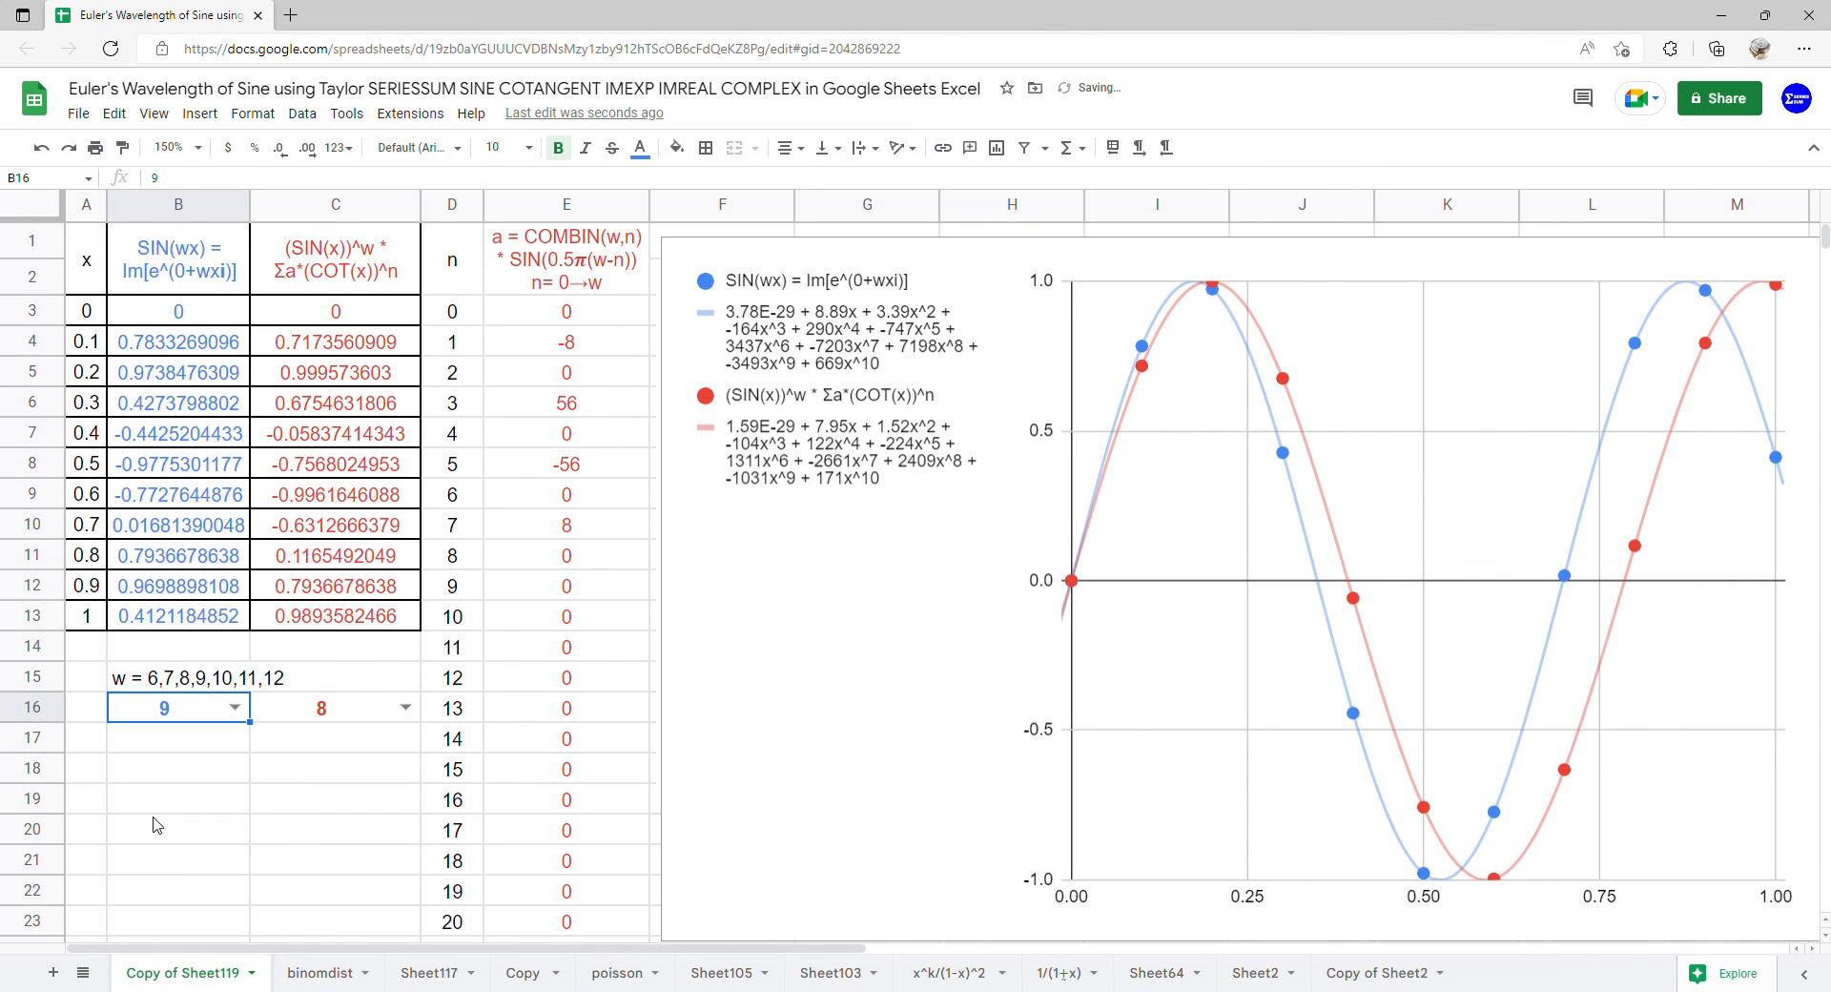
left_click(405, 710)
left_click(334, 818)
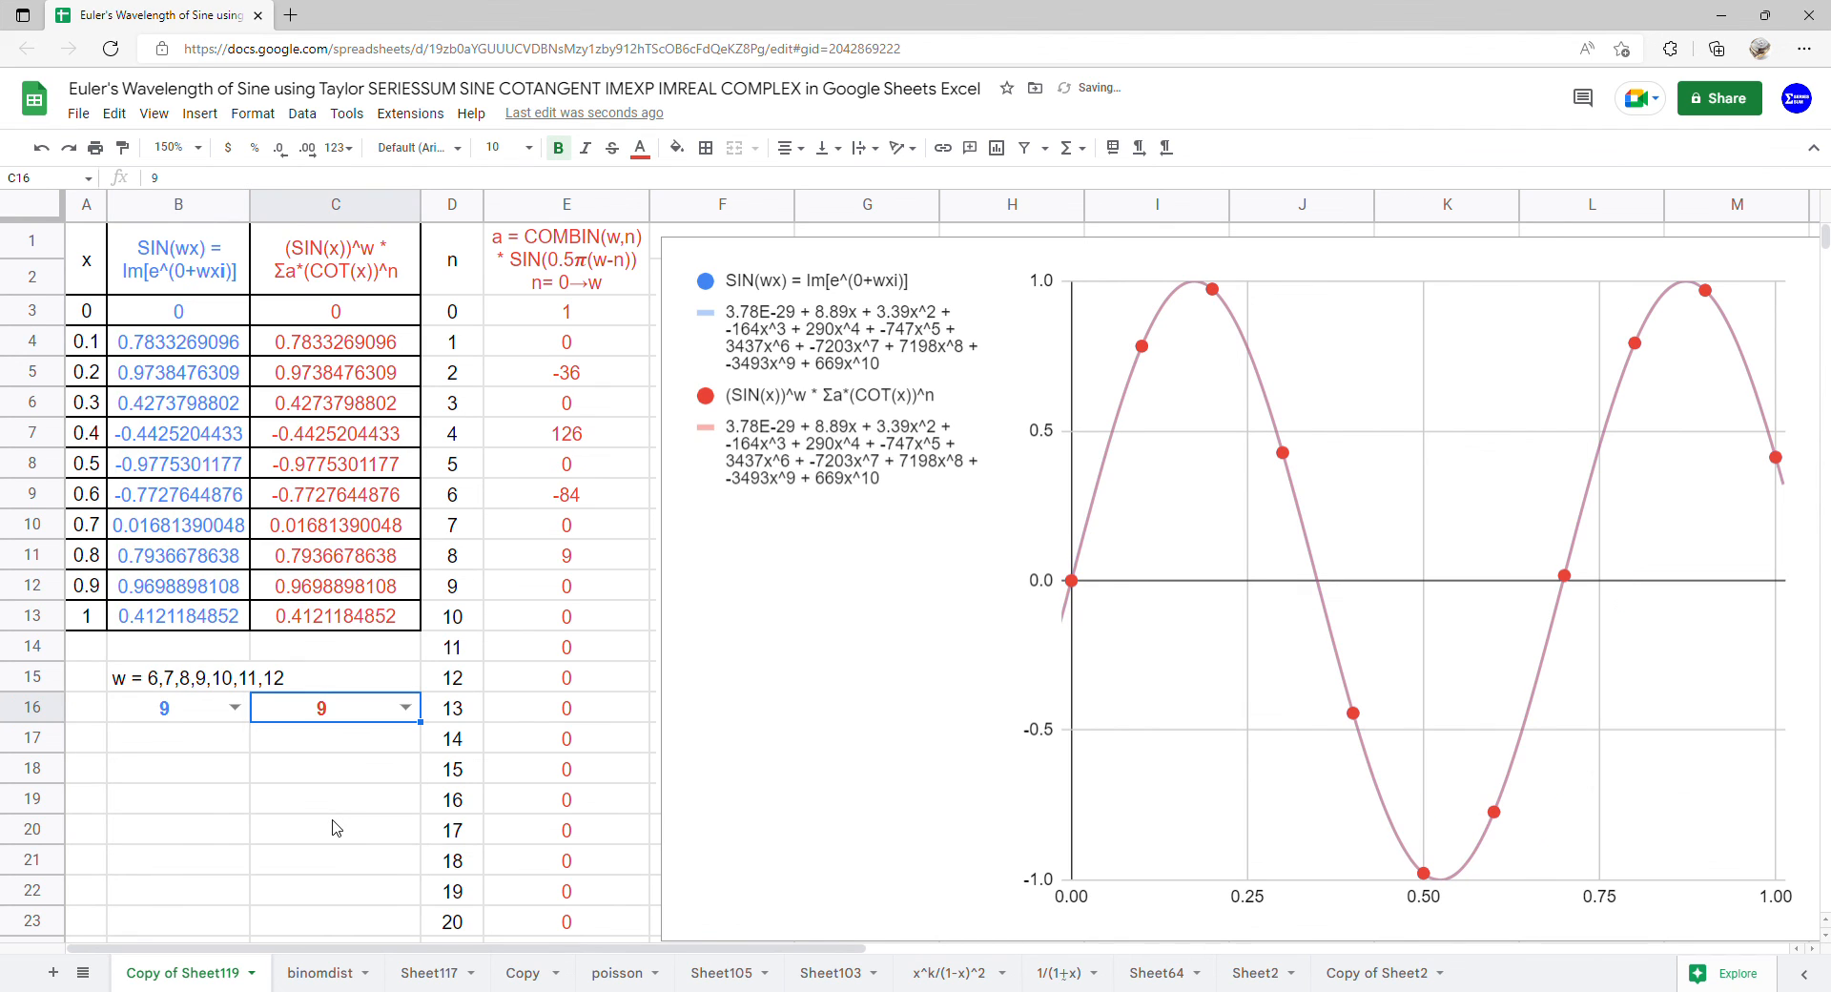
Set w to 10 in B16 and C16 for the exponential and sine-cotangent columns
left_click(235, 707)
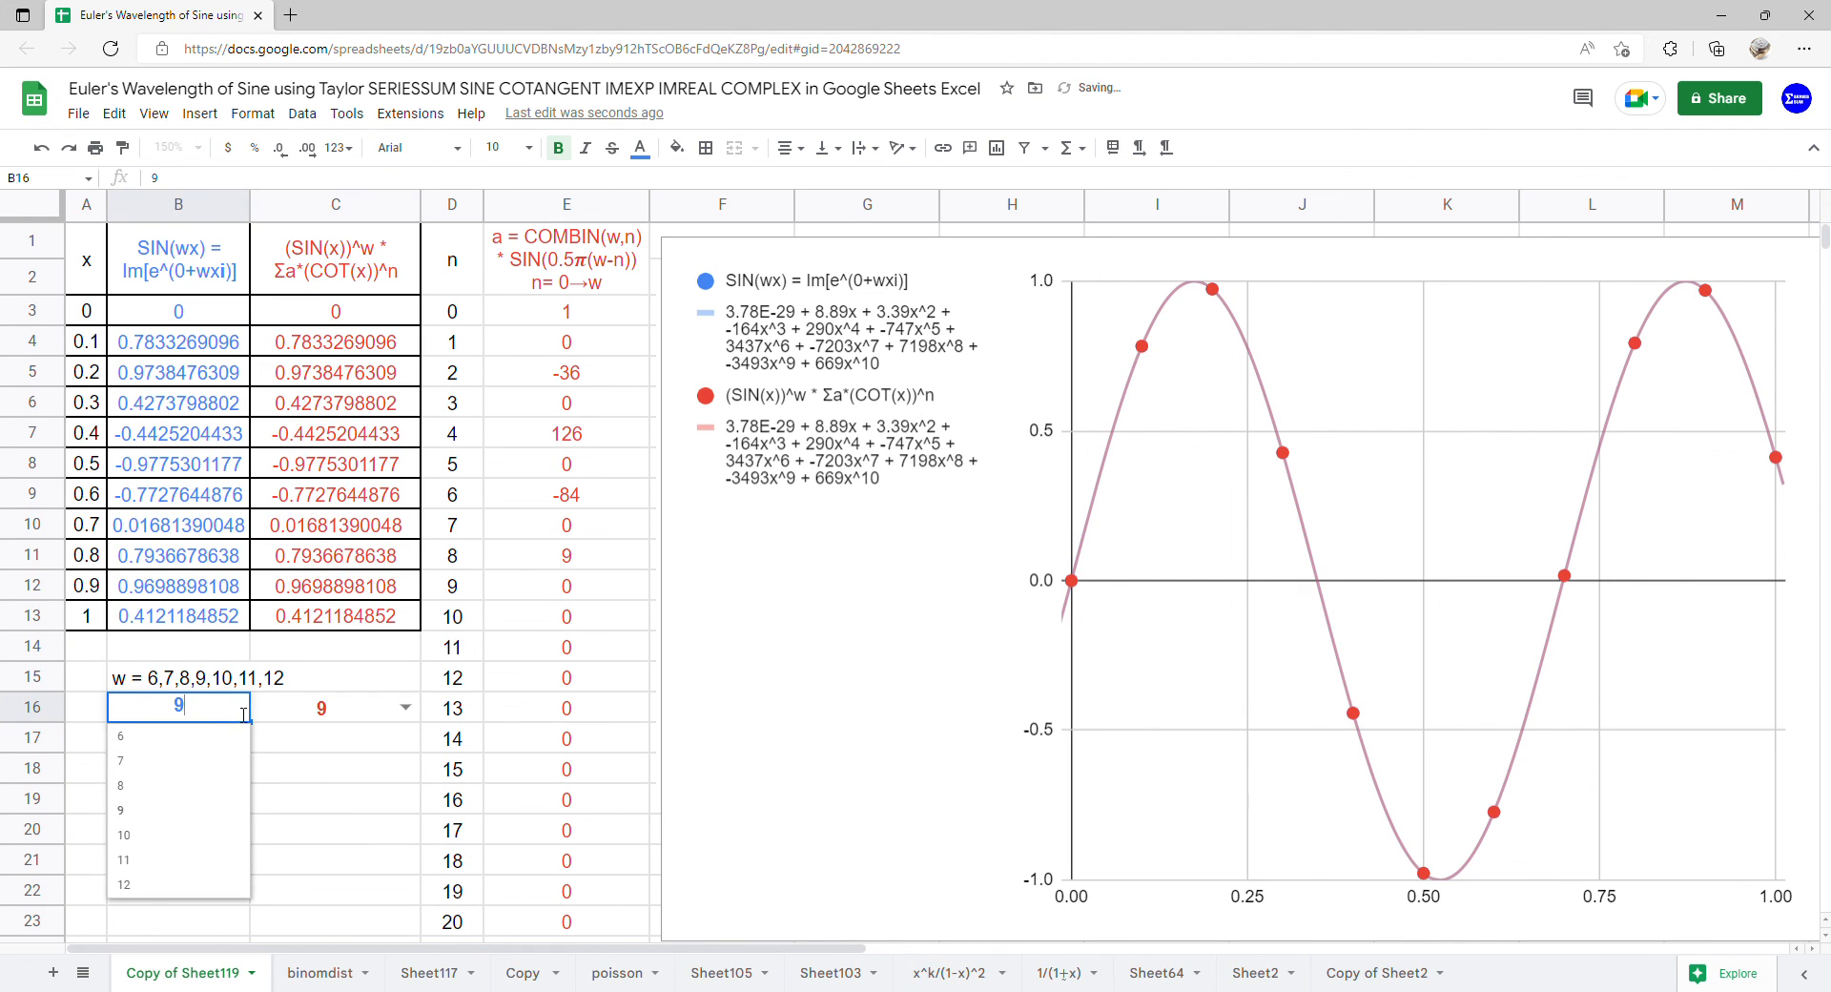
left_click(178, 845)
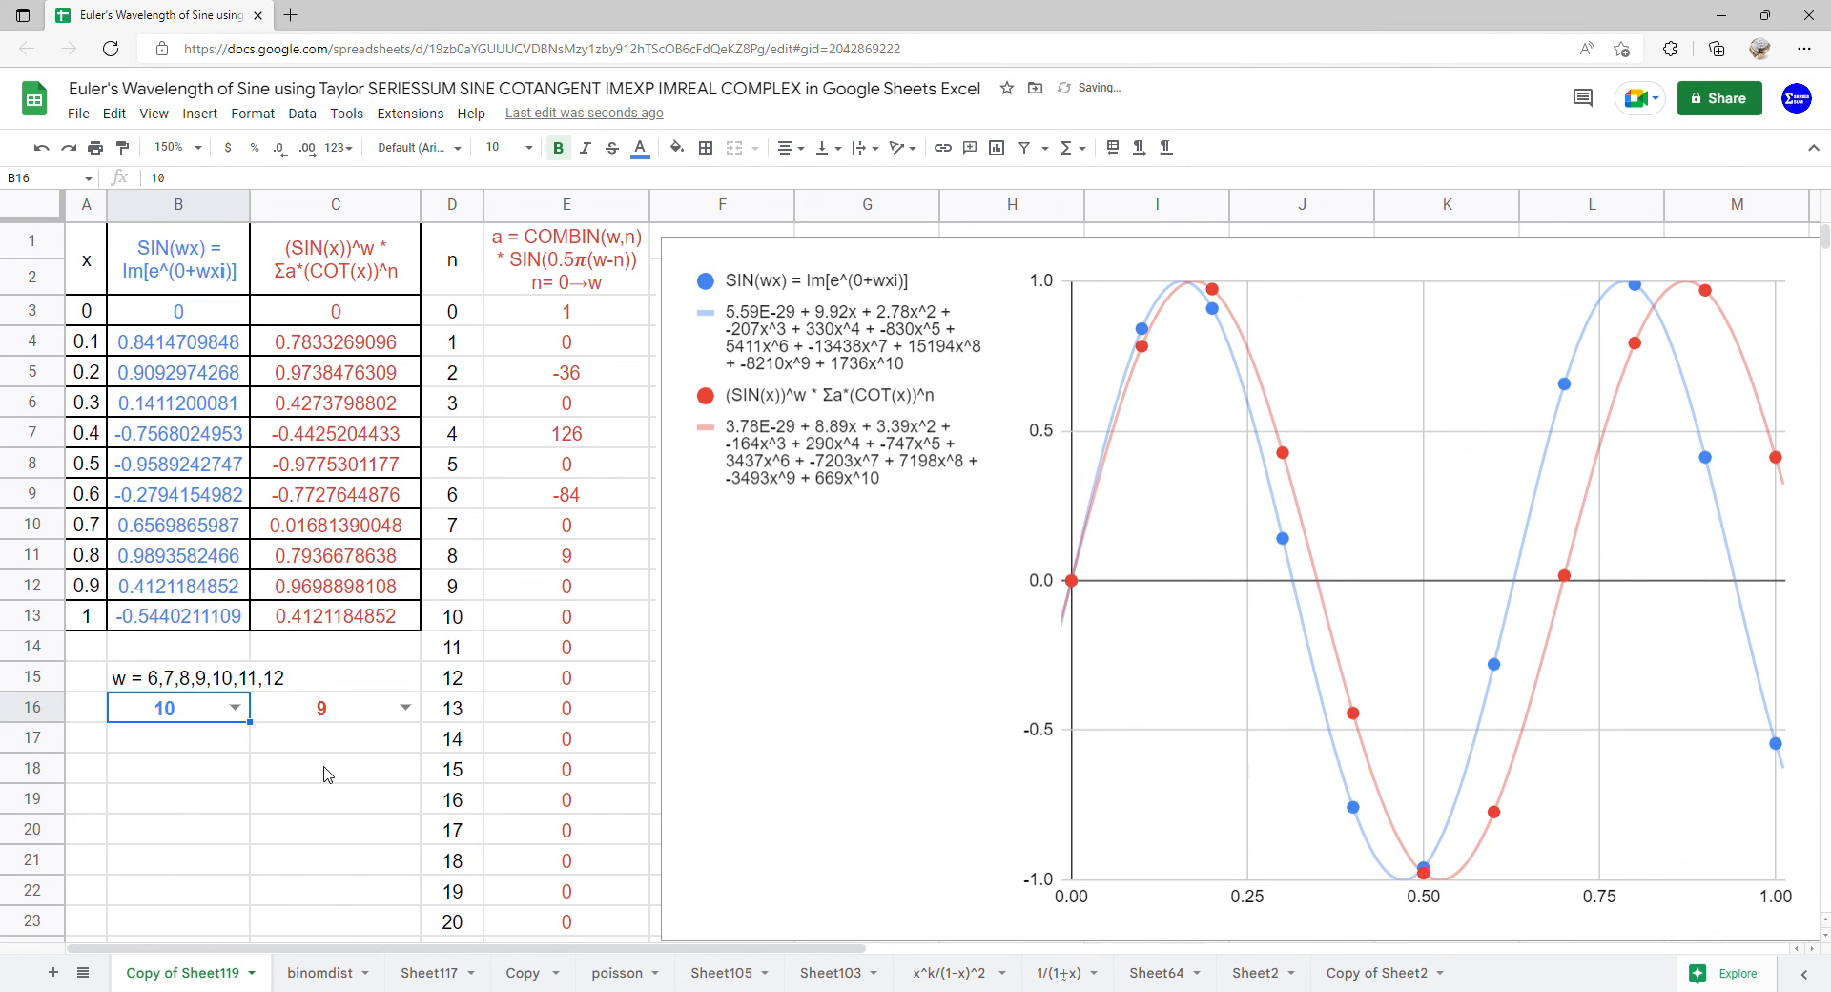
left_click(418, 711)
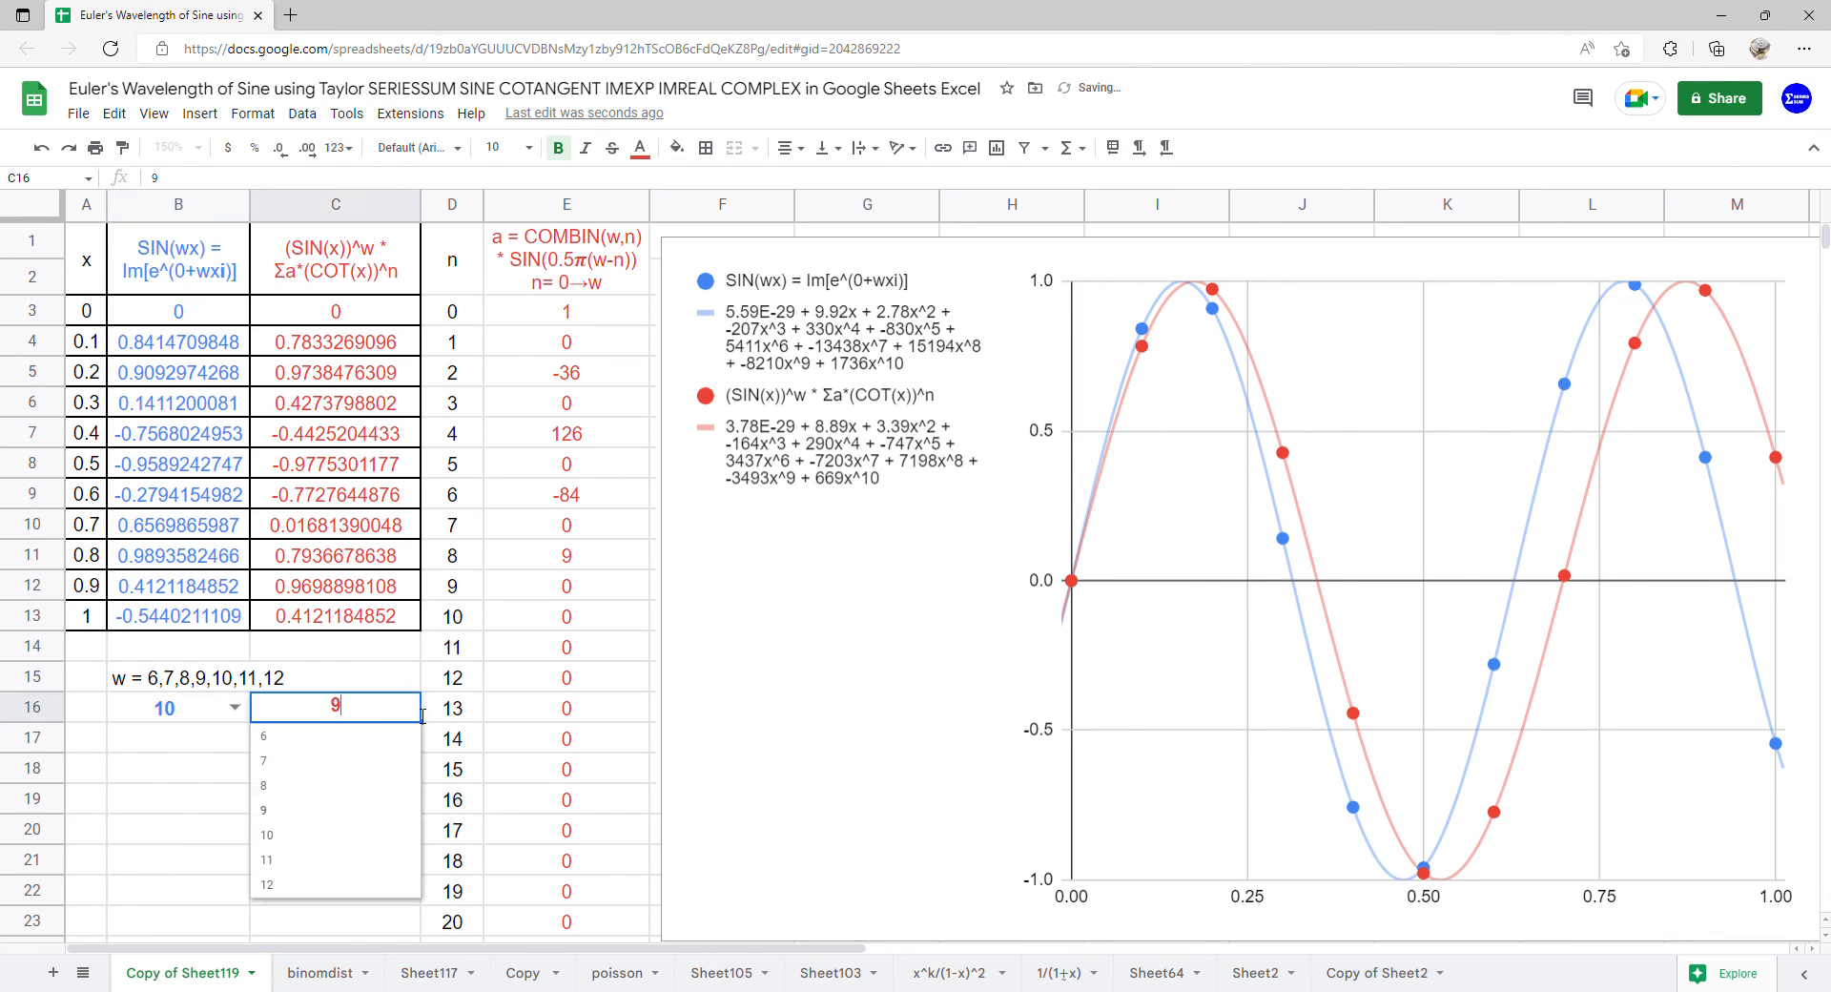
left_click(336, 836)
Choose 11 as w in B16 and C16 for both charted series
left_click(234, 708)
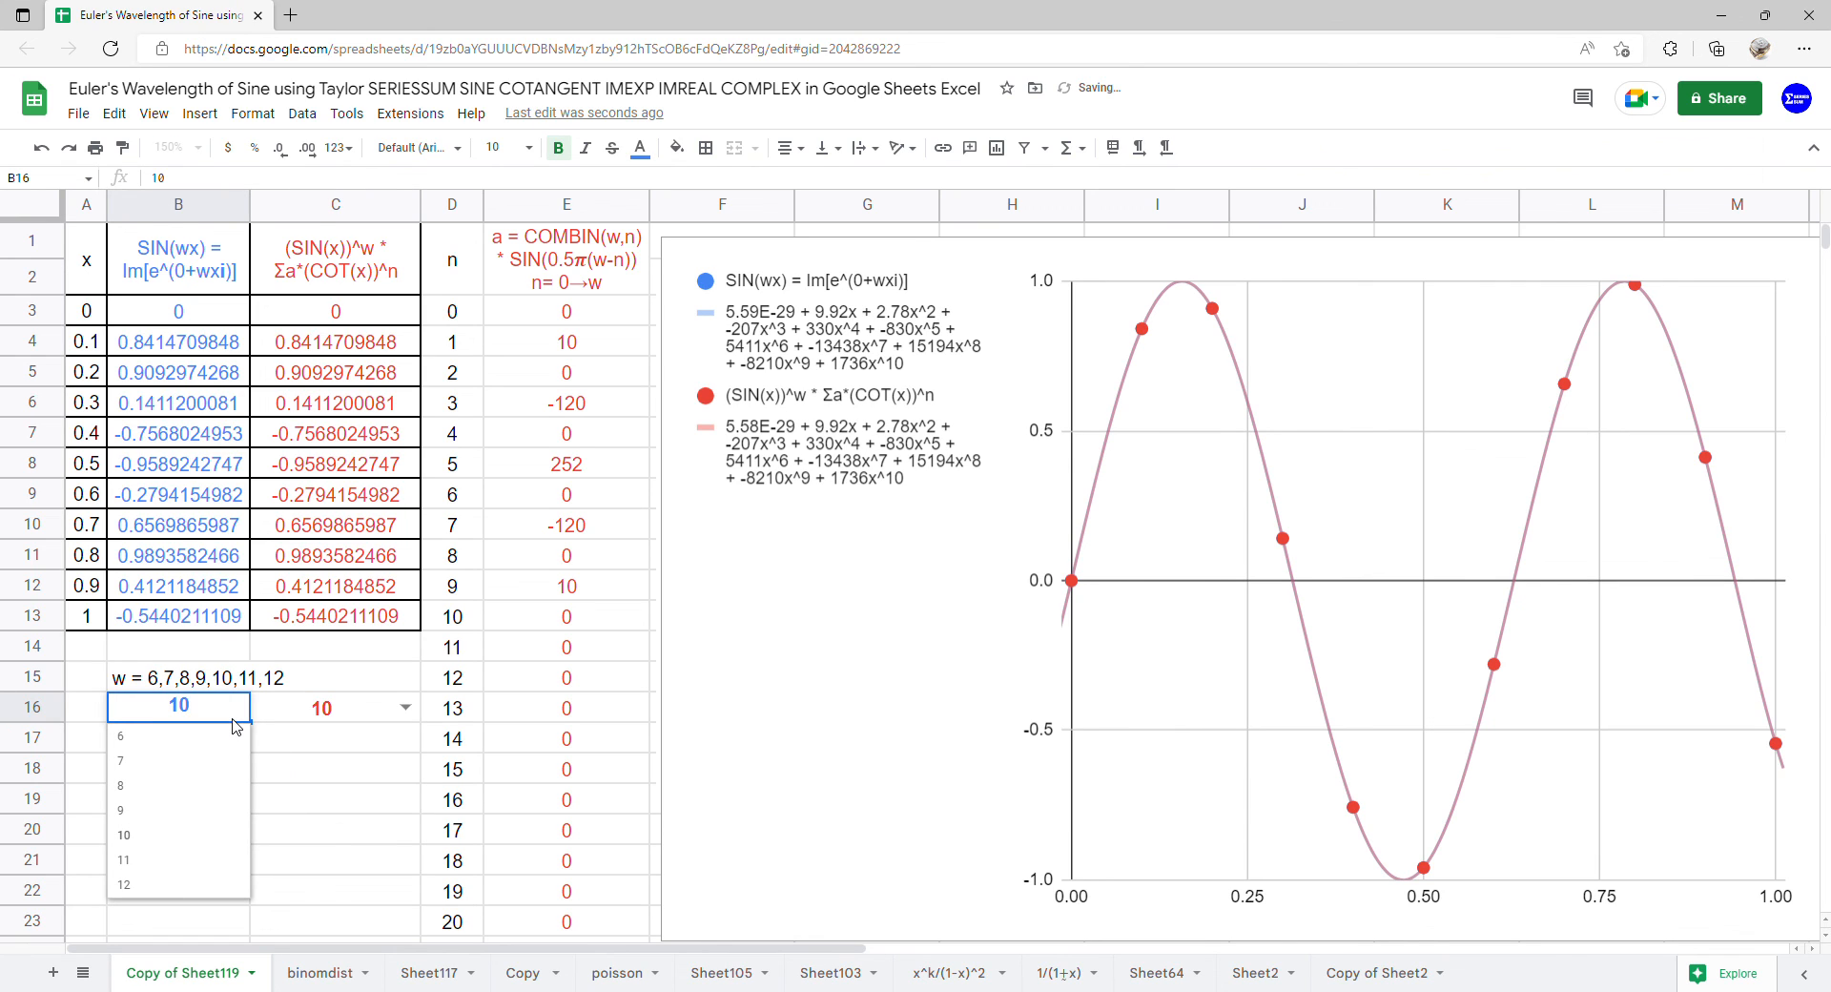
left_click(172, 864)
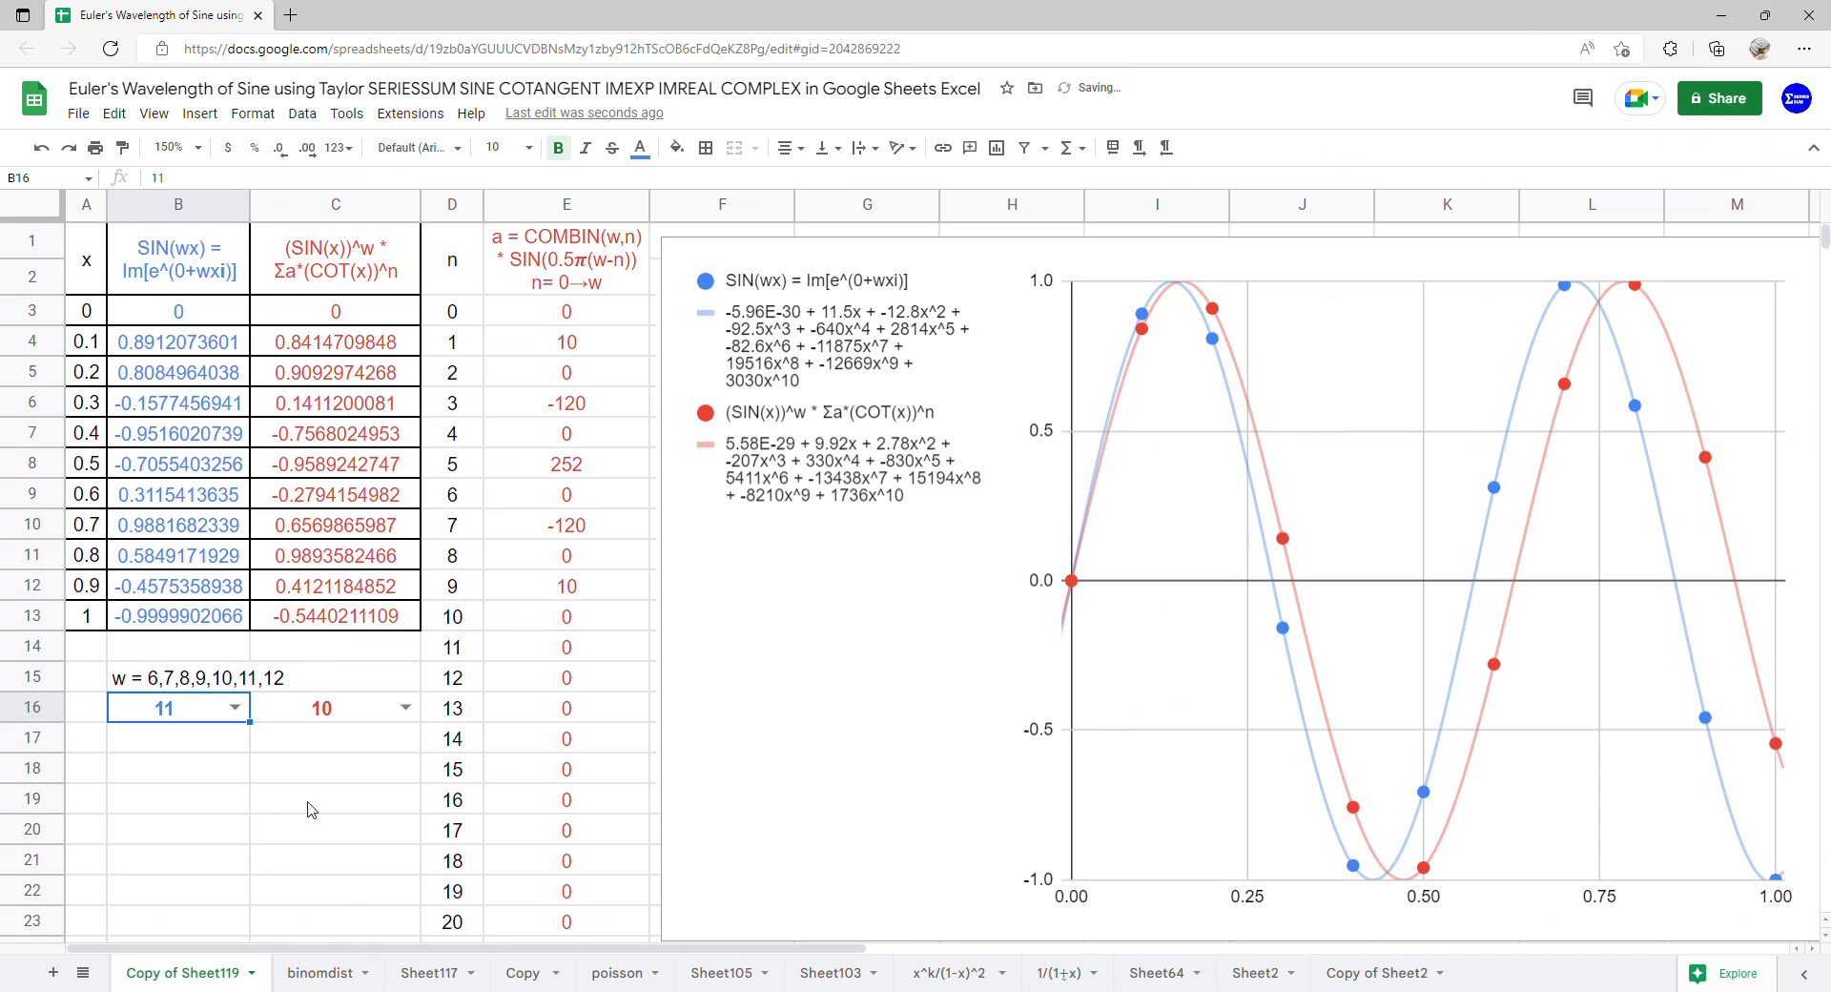
left_click(405, 708)
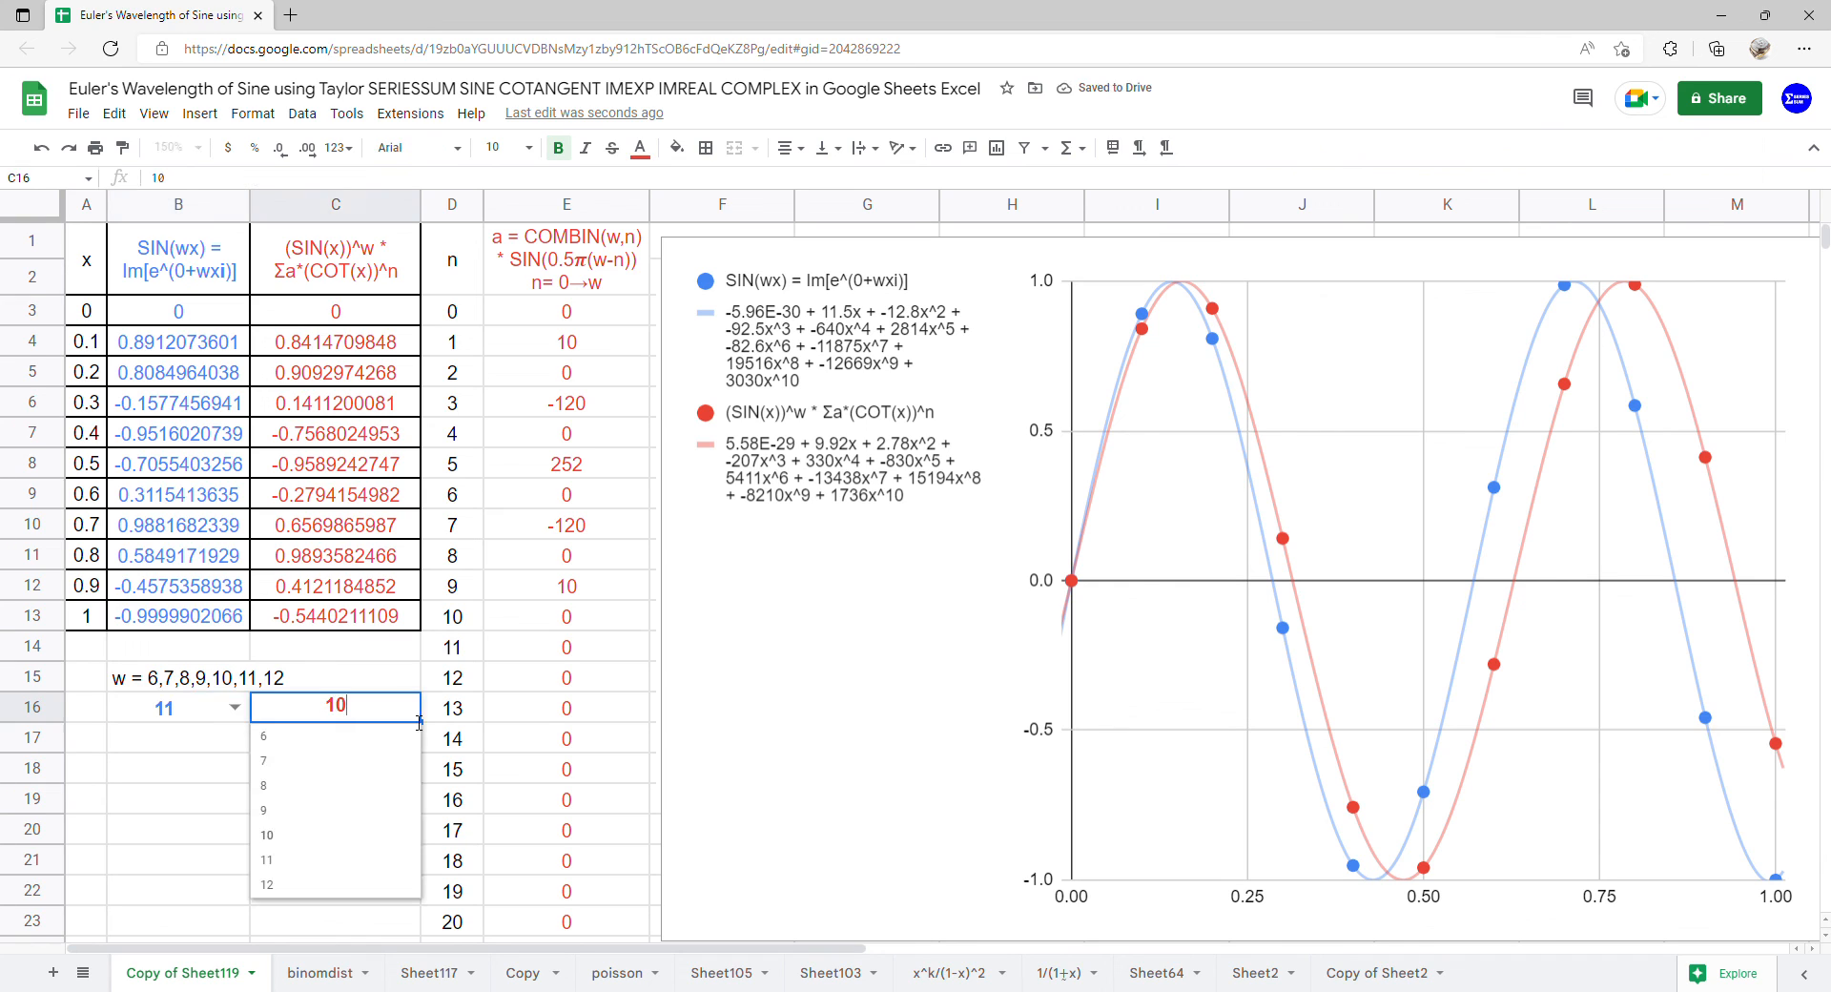
left_click(357, 859)
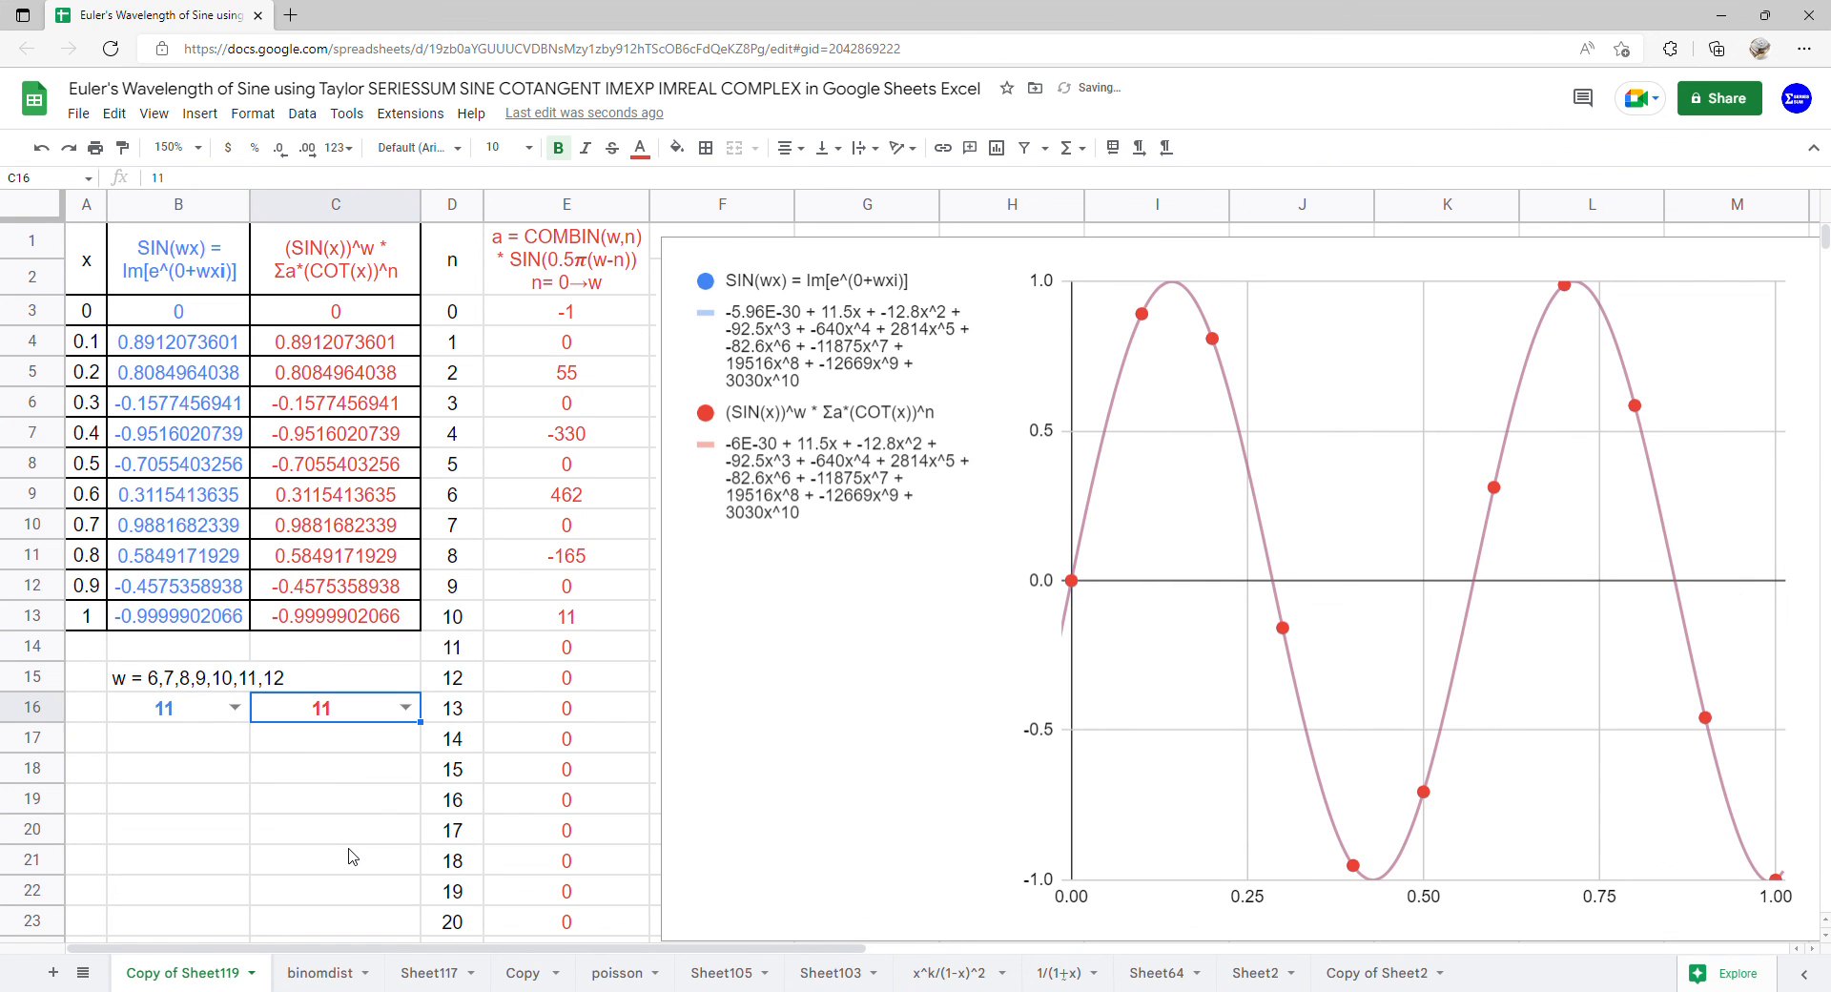
Set w to 12 in both B16 and C16 to compare the exponential and sine-cotangent curves
left_click(236, 708)
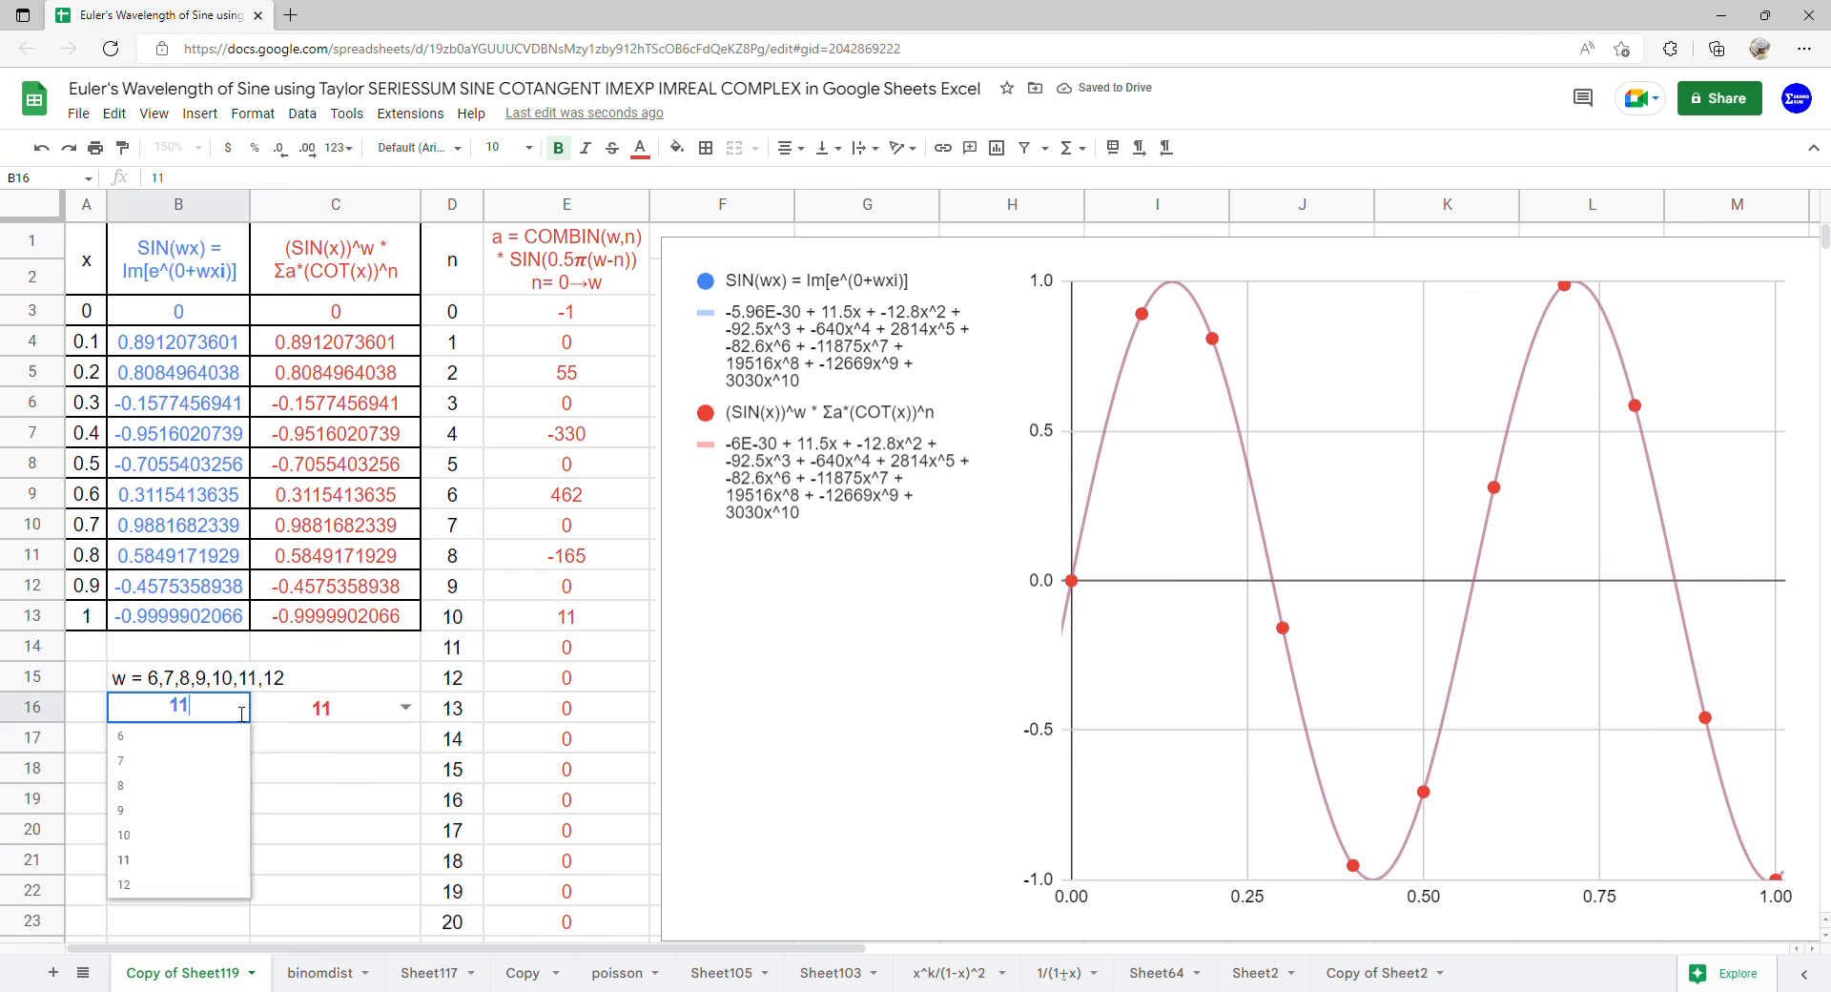
left_click(180, 885)
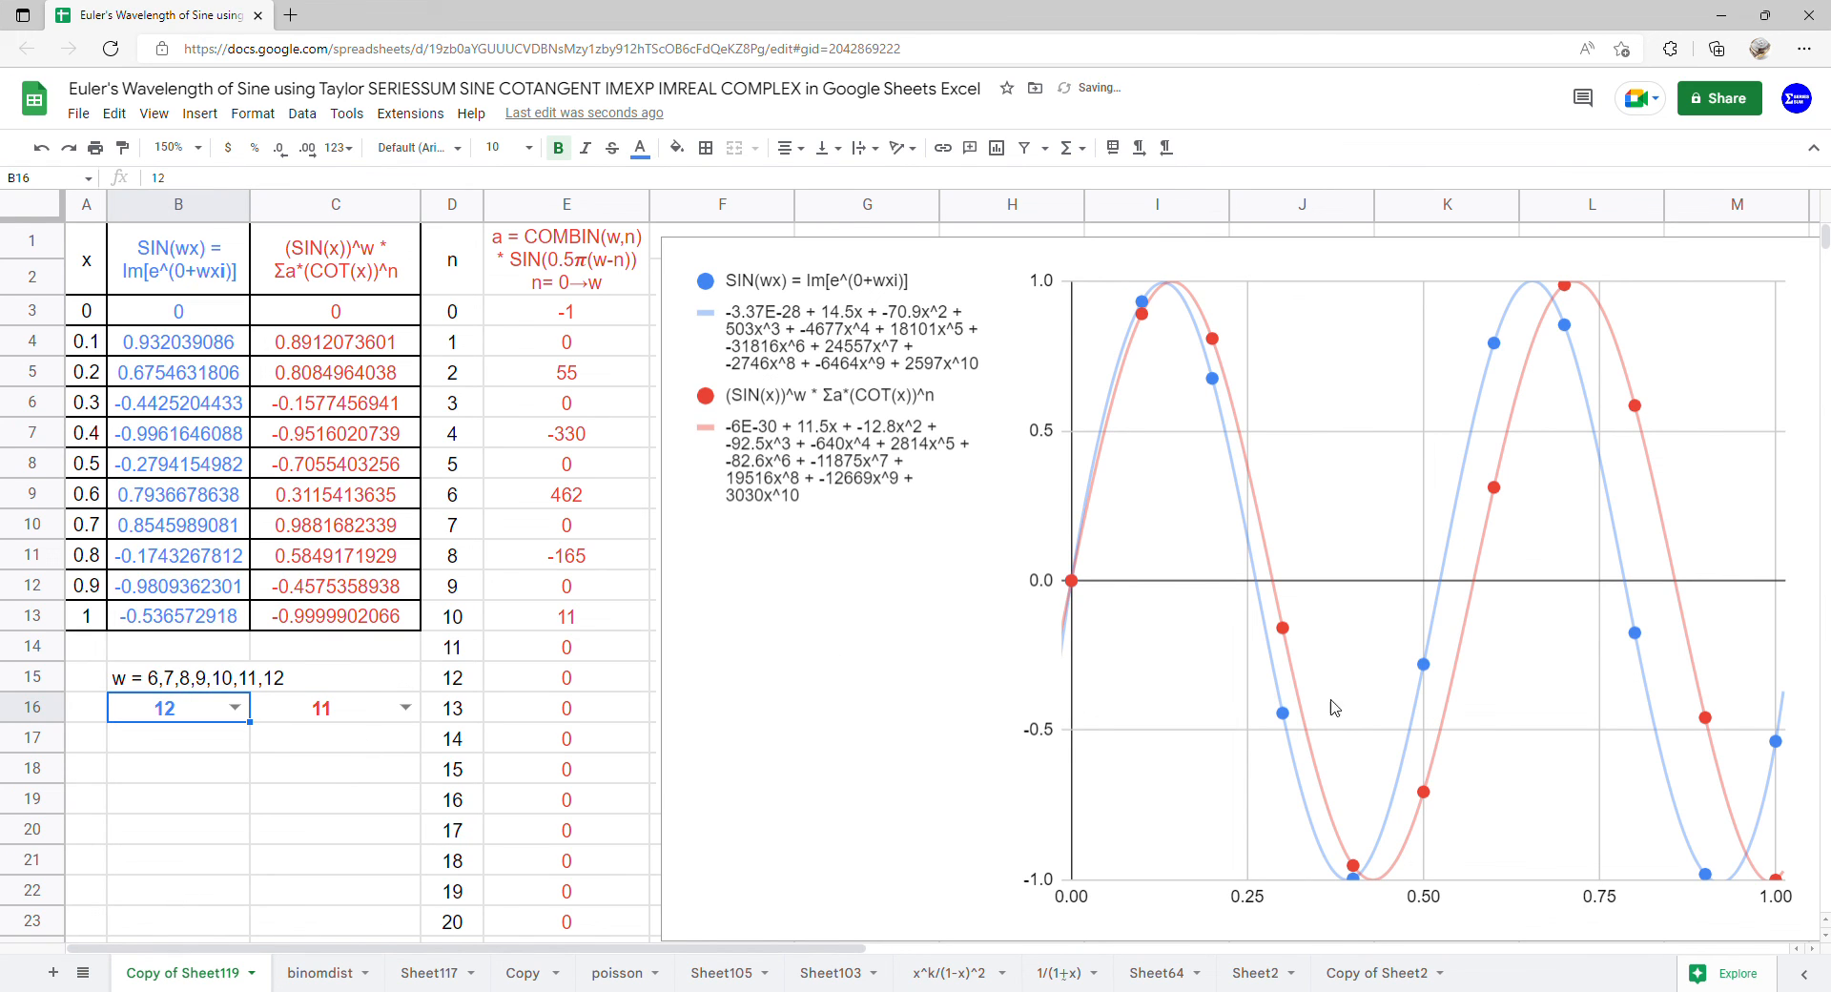
left_click(406, 708)
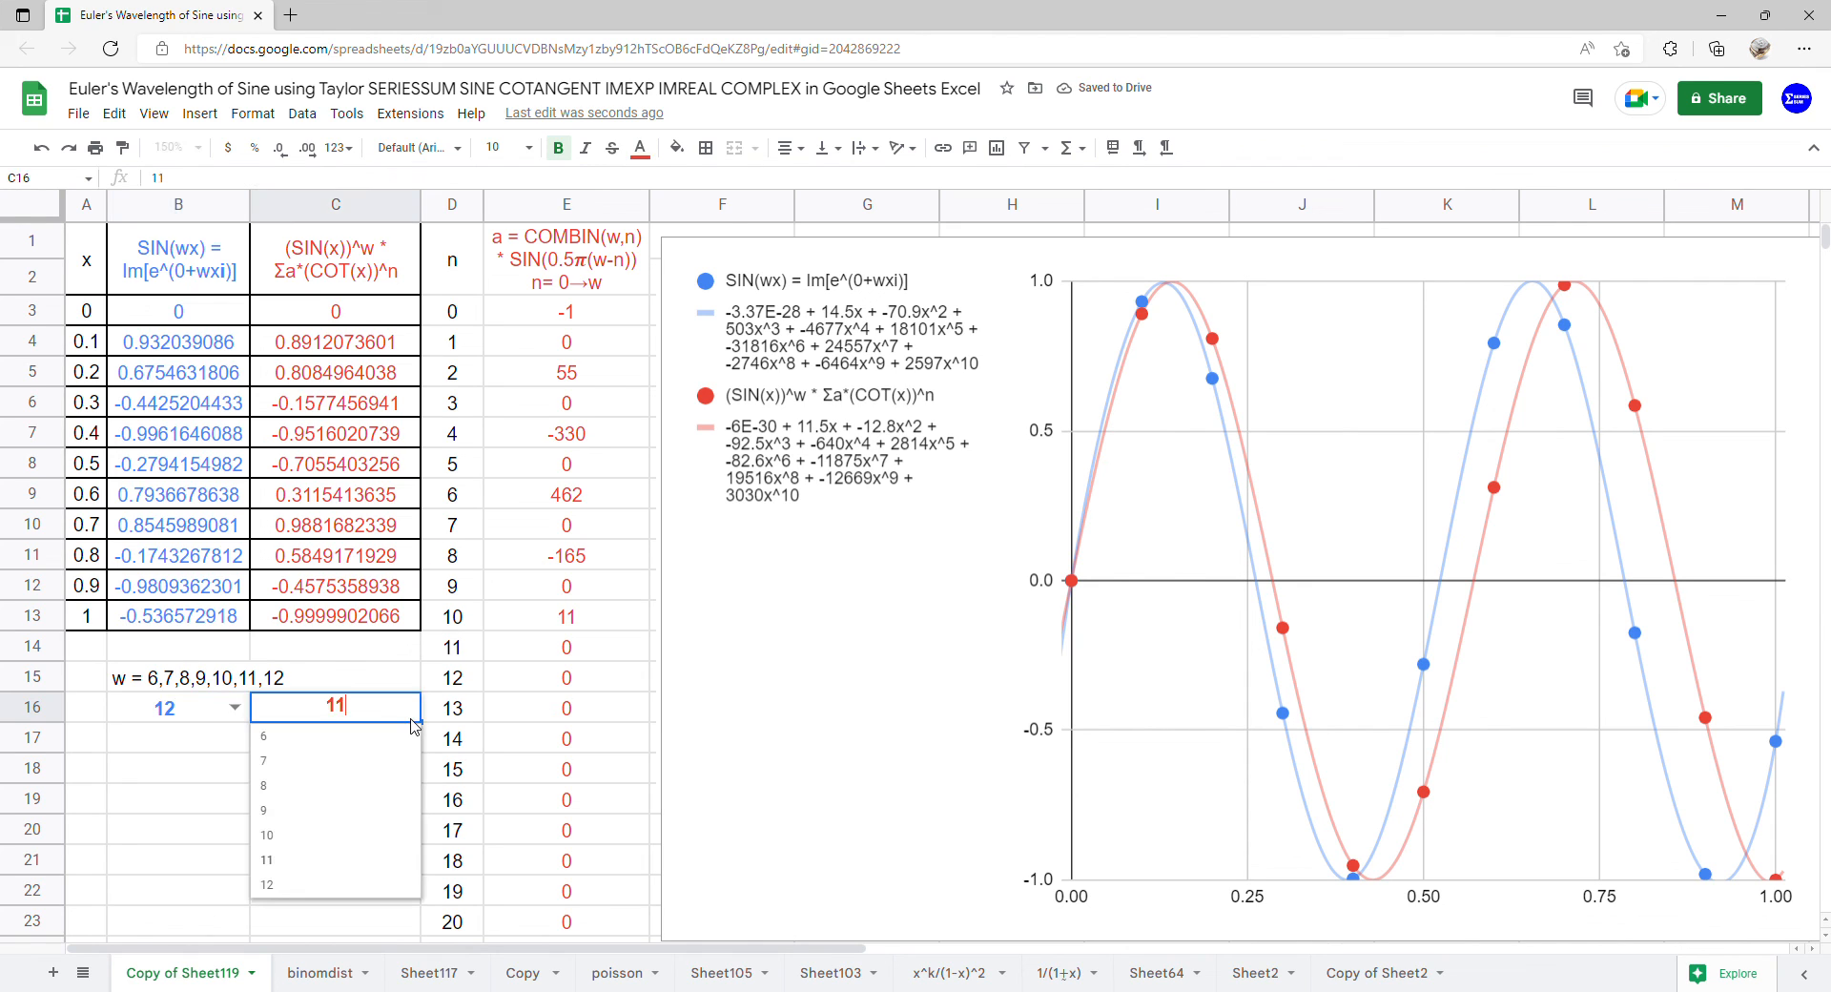
left_click(346, 885)
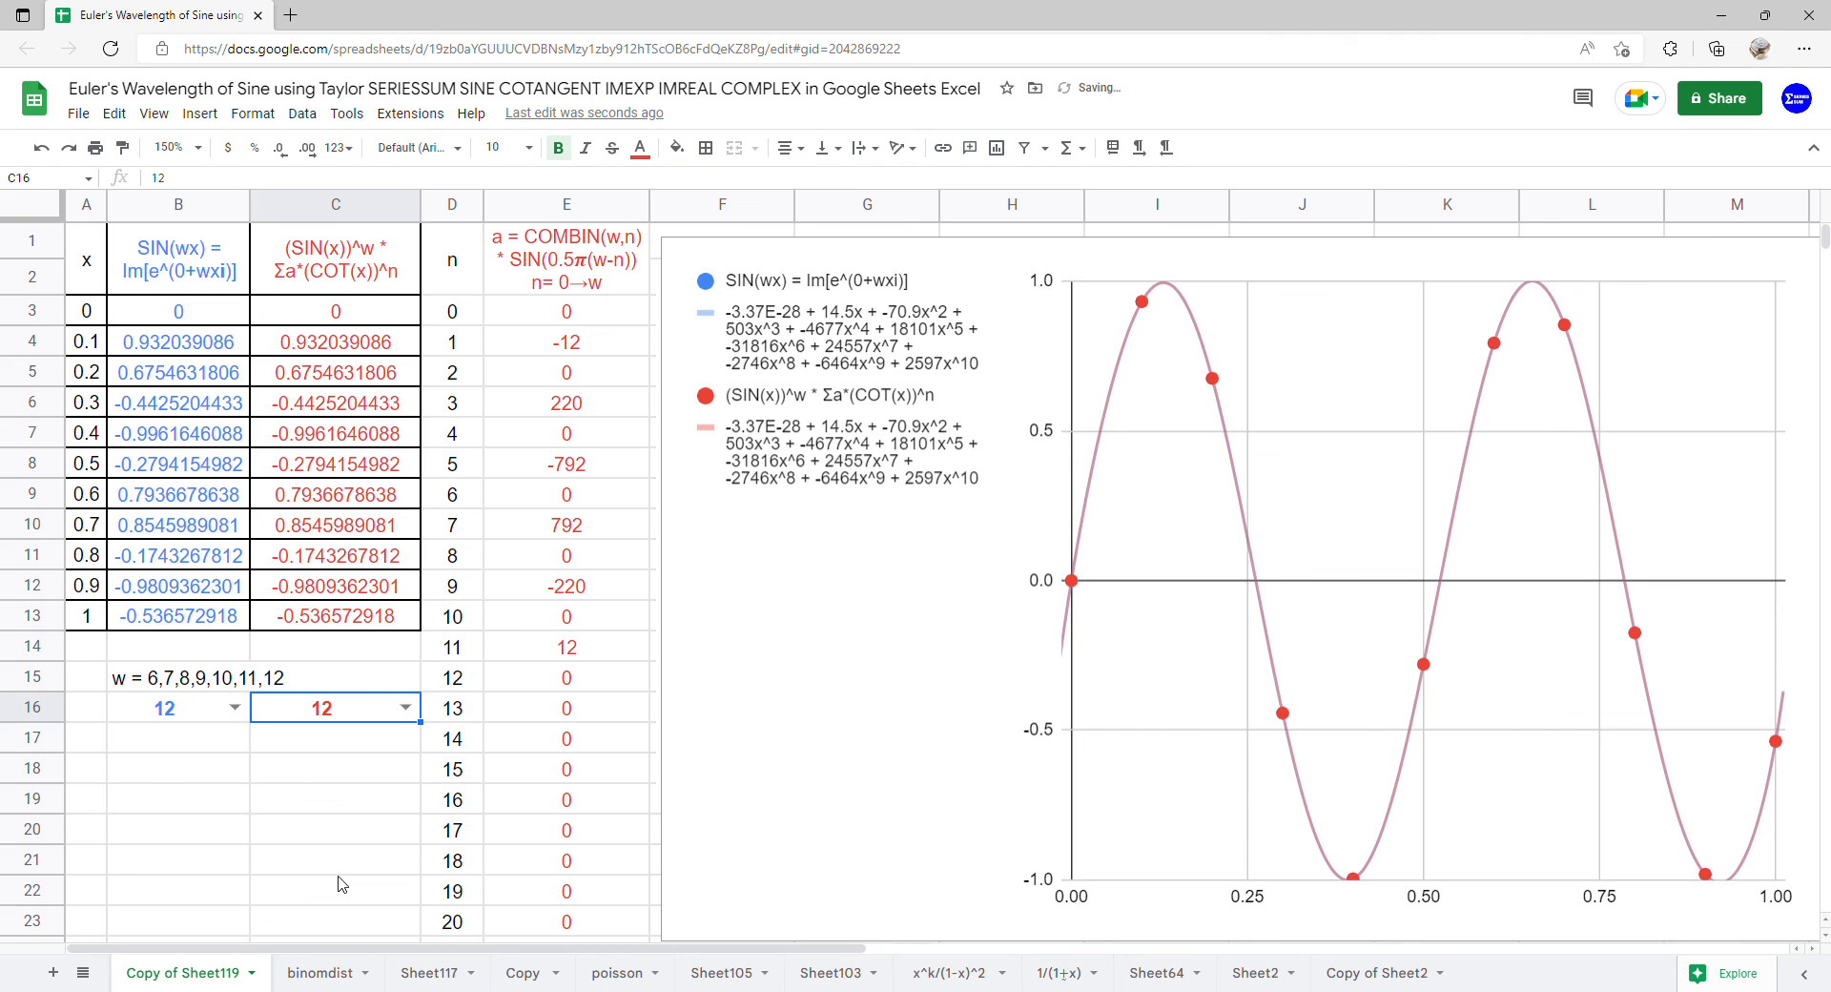